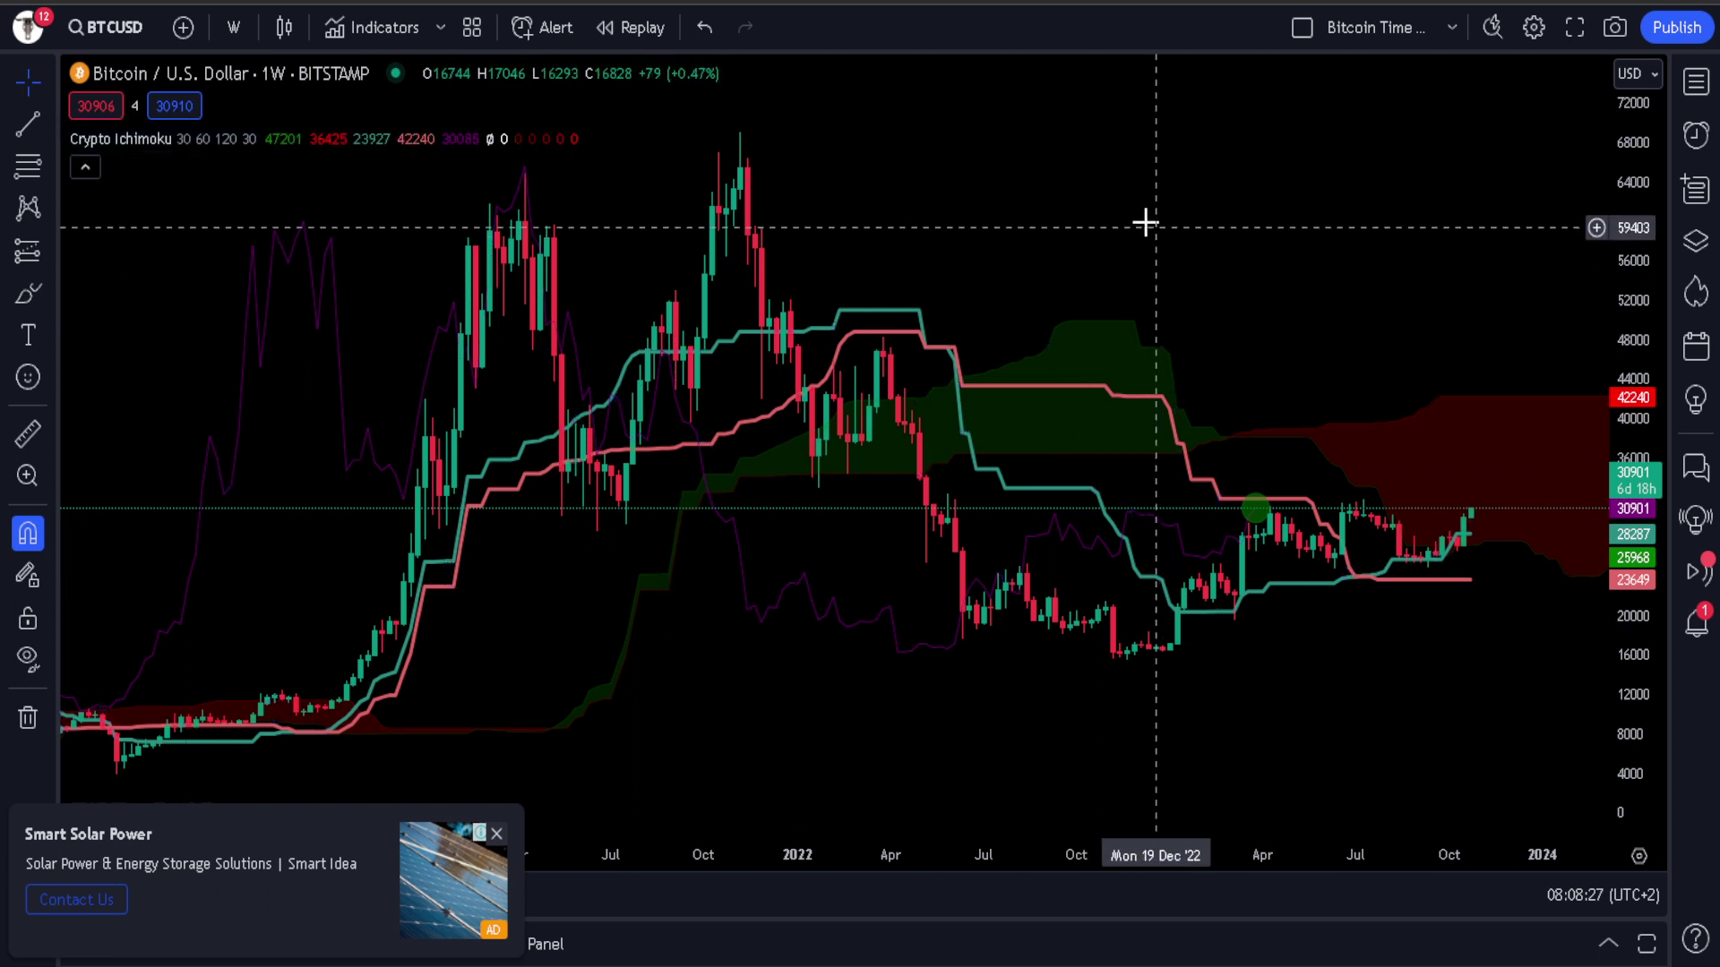
- Review the Crypto Ichimoku indicator's input periods, moving its settings window aside to compare them with the chart, and close the settings
drag(1285, 227, 1201, 230)
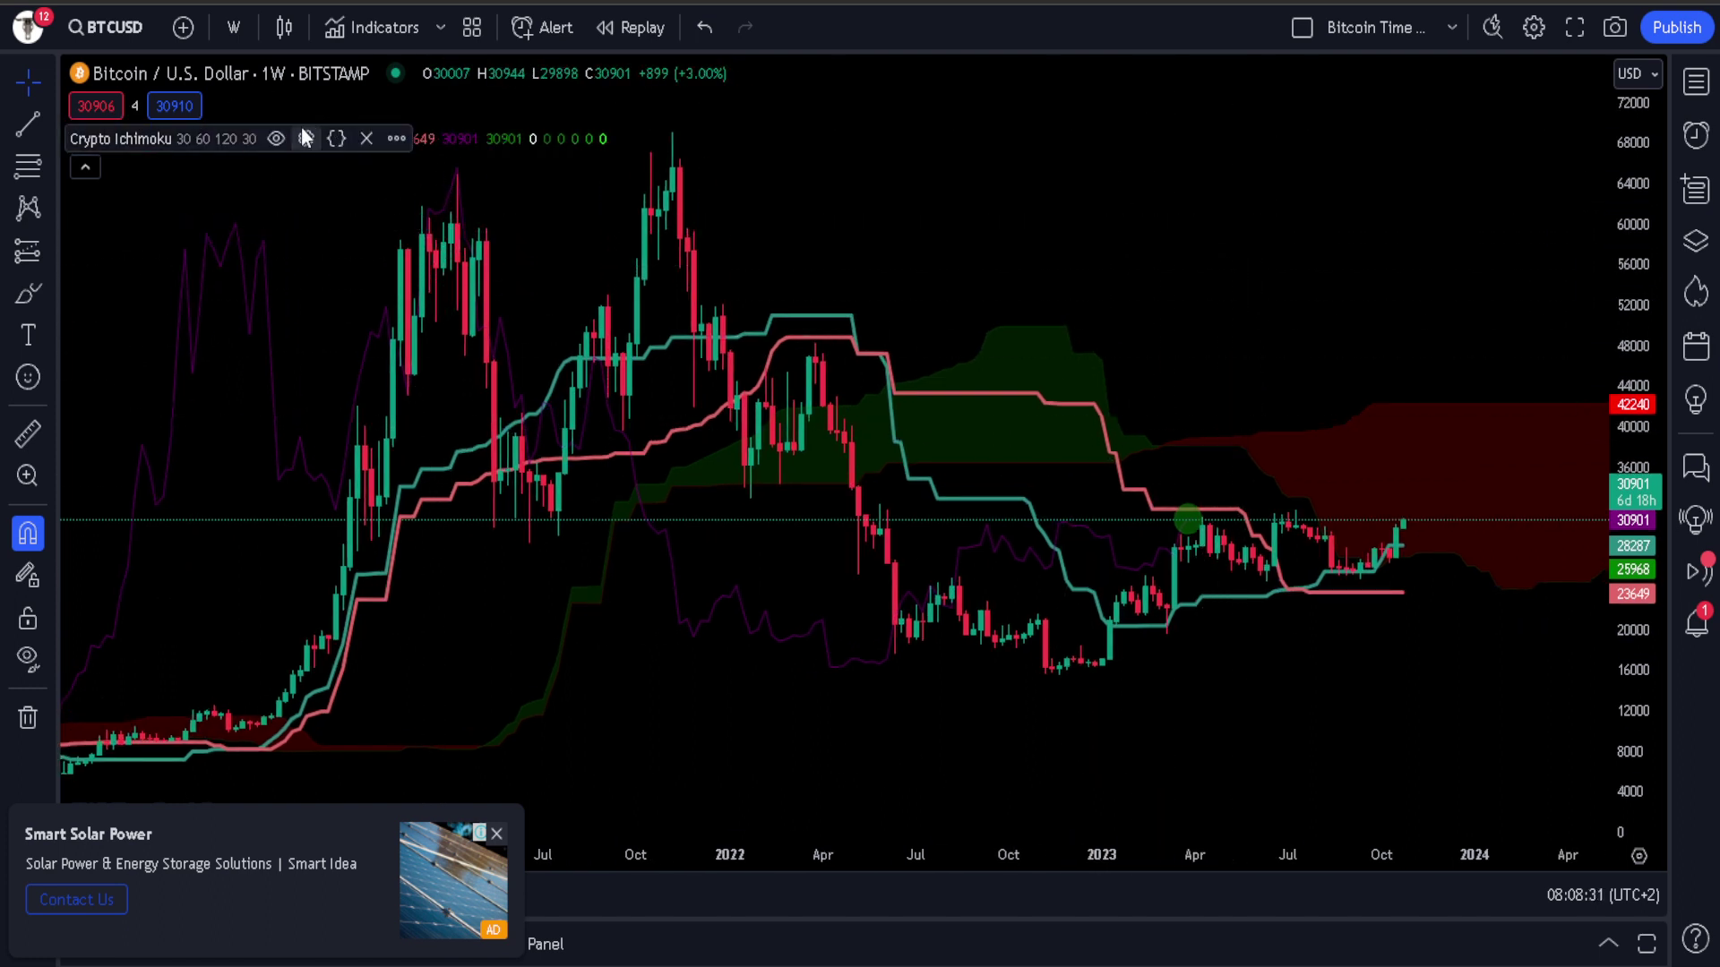
click(305, 138)
drag(818, 238, 1365, 141)
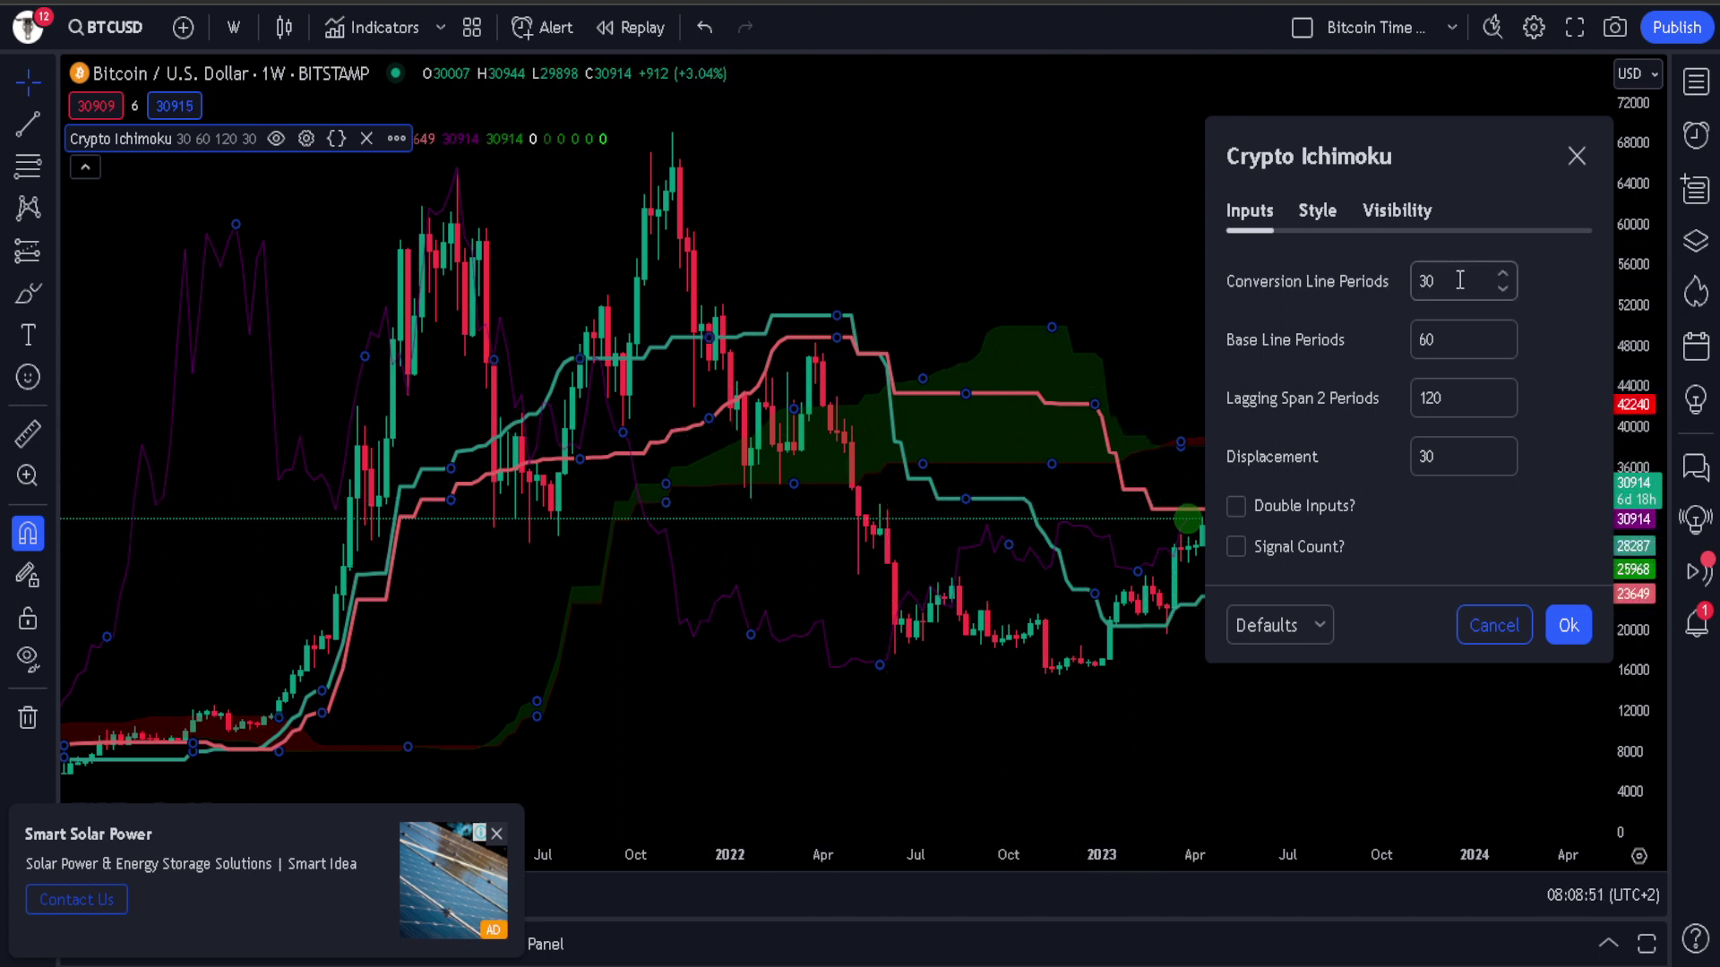
drag(1348, 160, 607, 157)
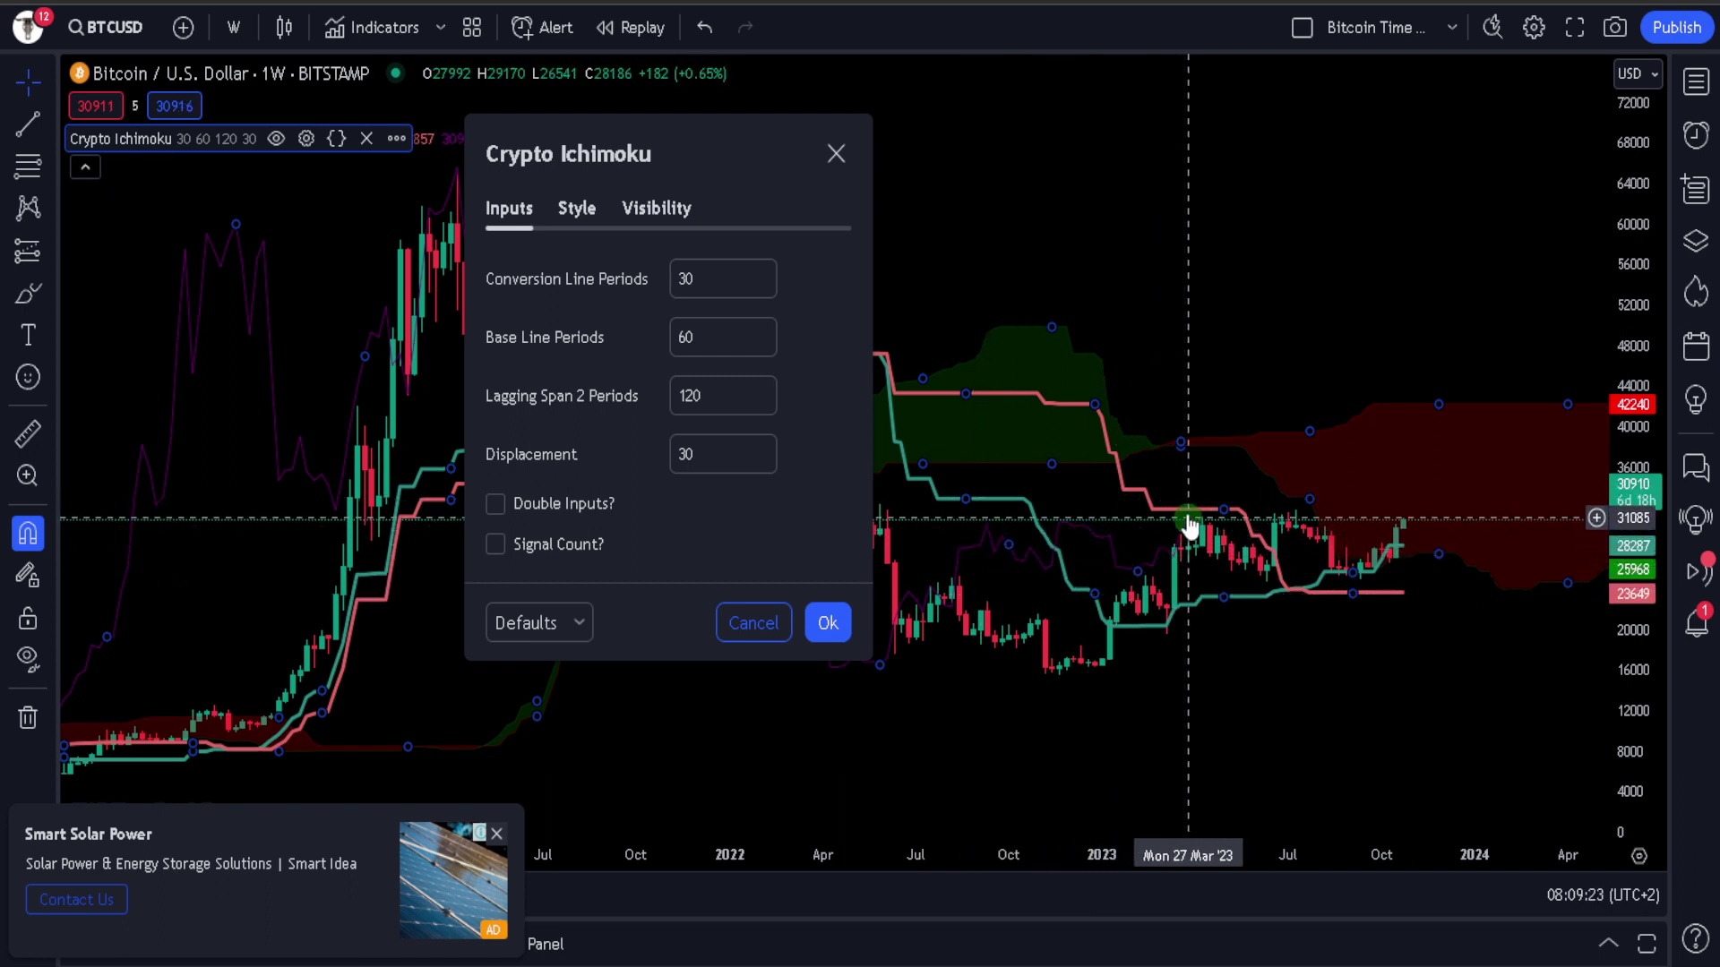
click(836, 153)
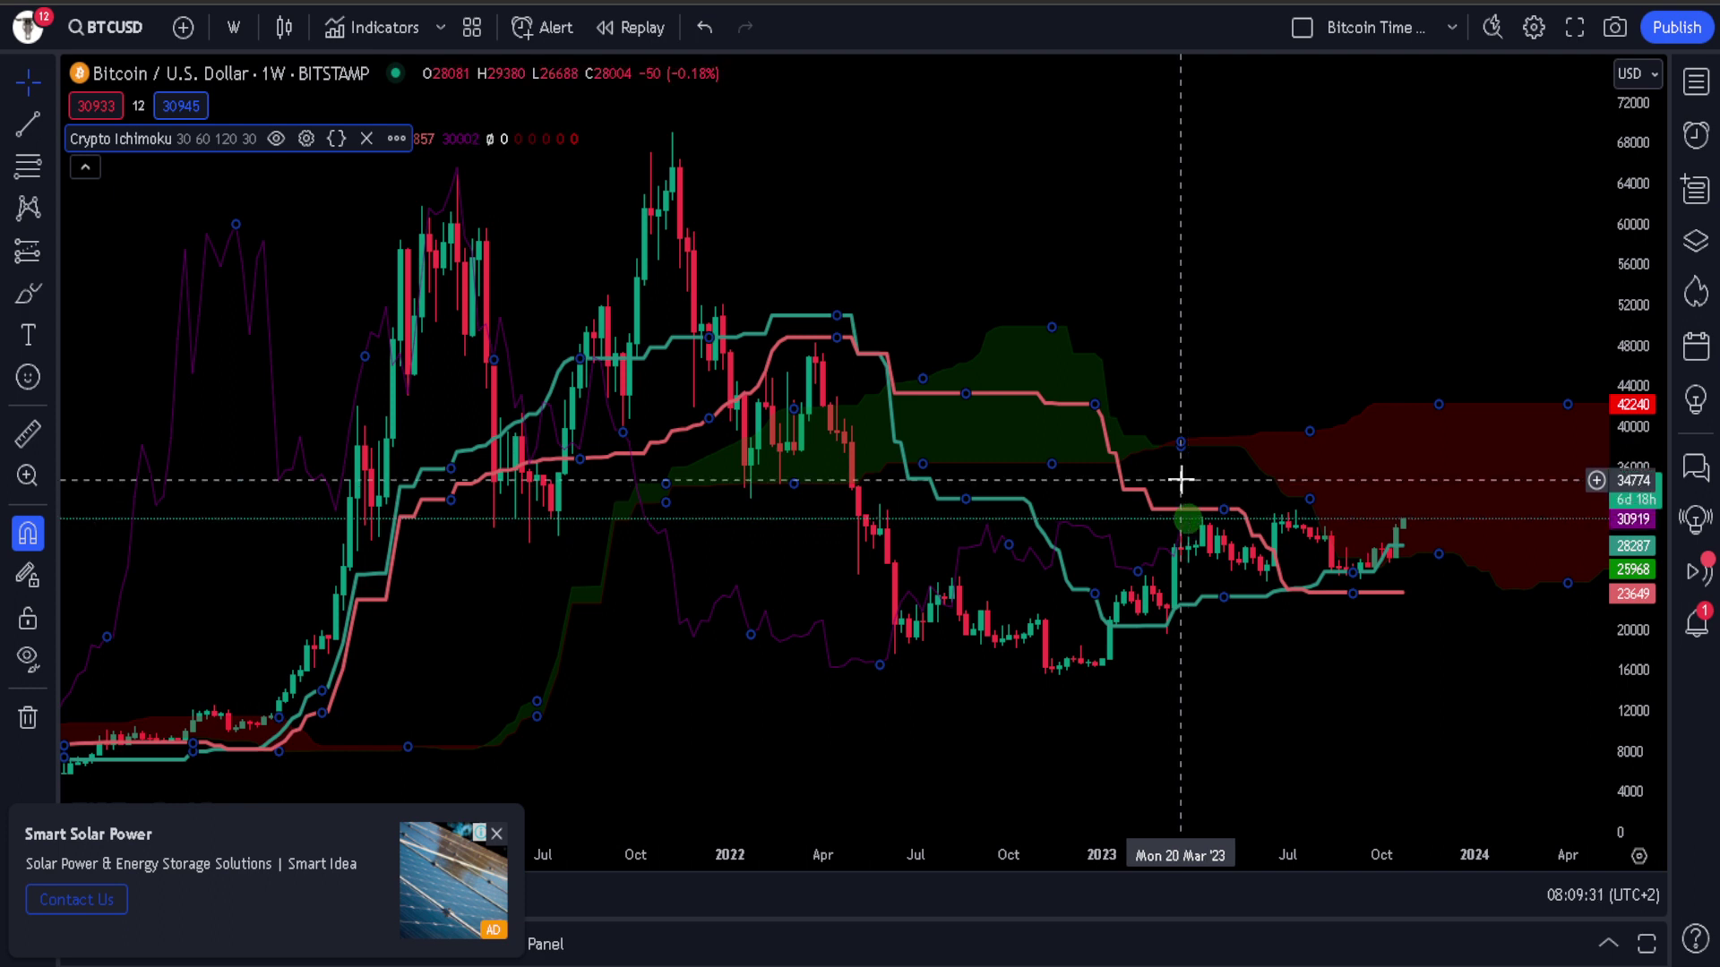
- Examine the weekly price action from the late 2021 peak to October 2023 against the Ichimoku conversion line, base line, lagging span and cloud
scroll(1133, 551, up, 2)
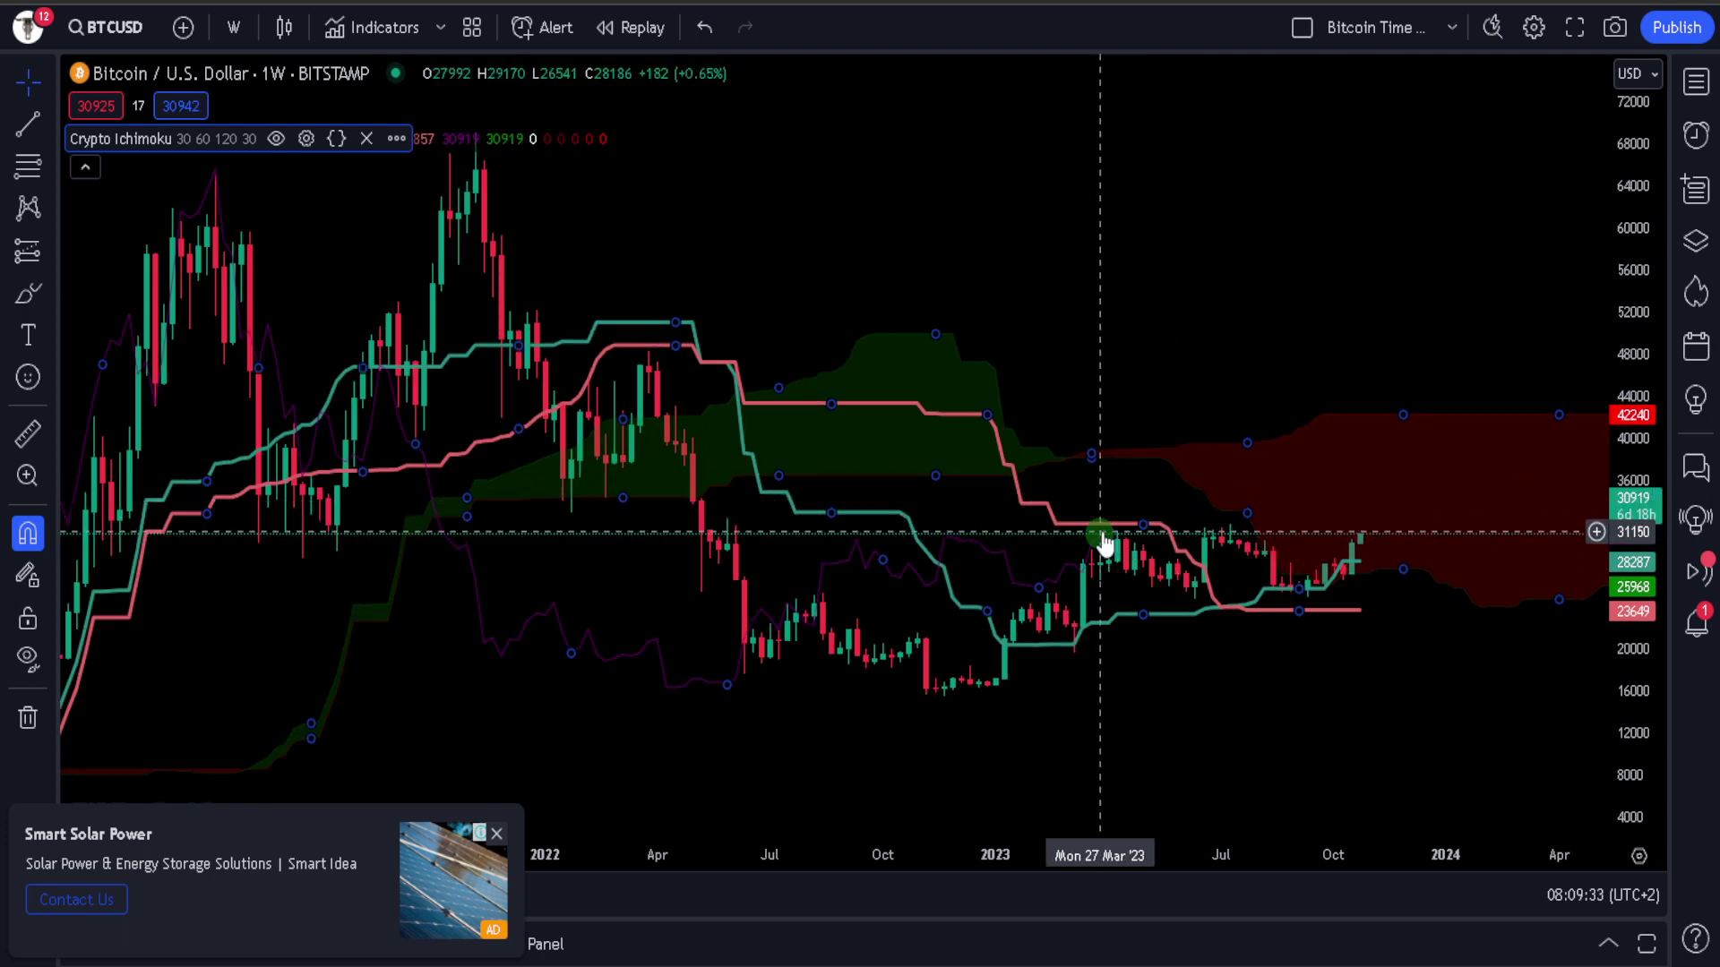
click(1101, 491)
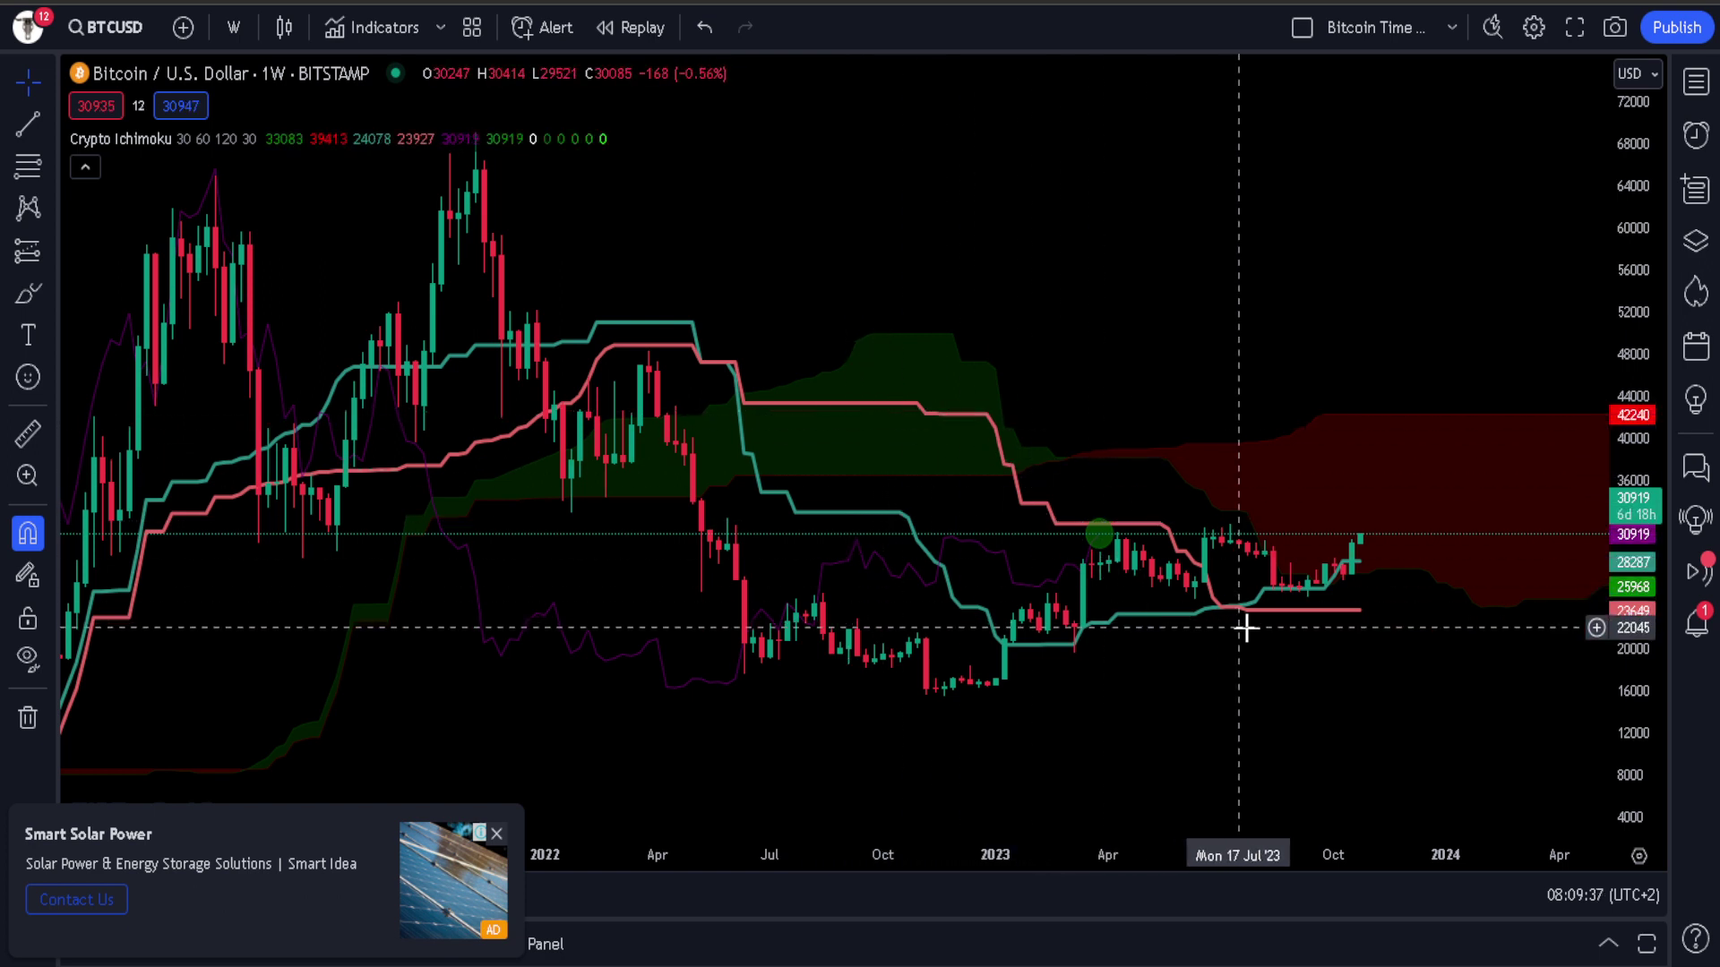
scroll(1341, 641, up, 3)
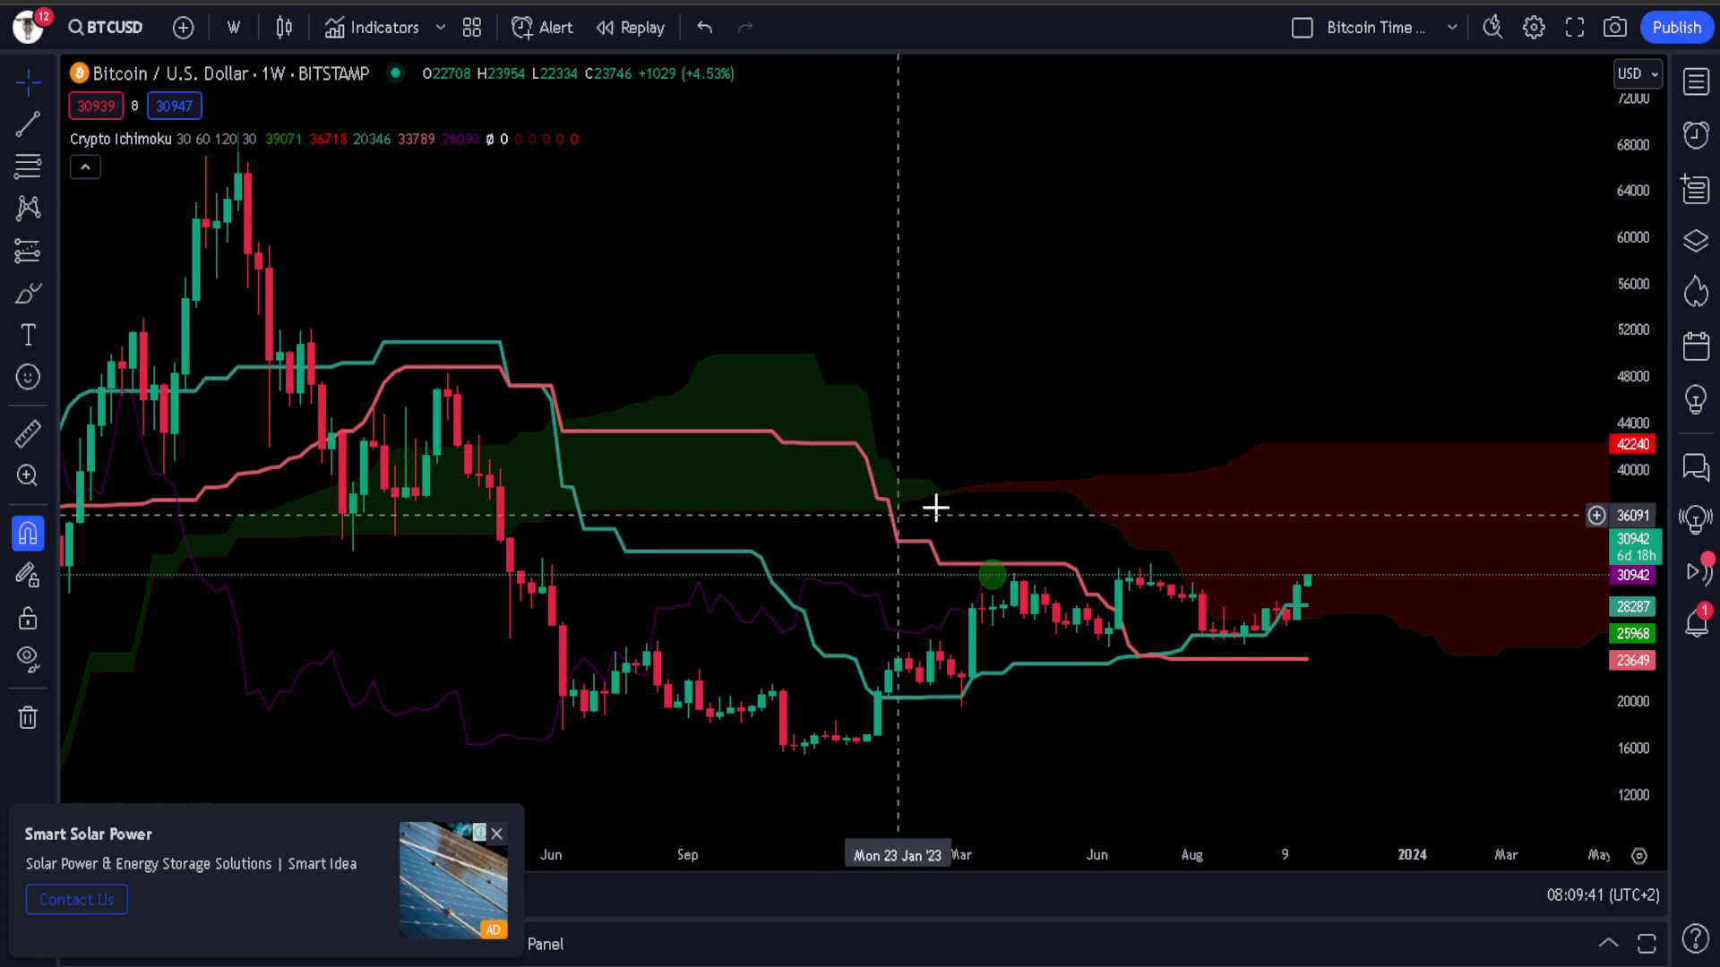
scroll(1210, 715, up, 1)
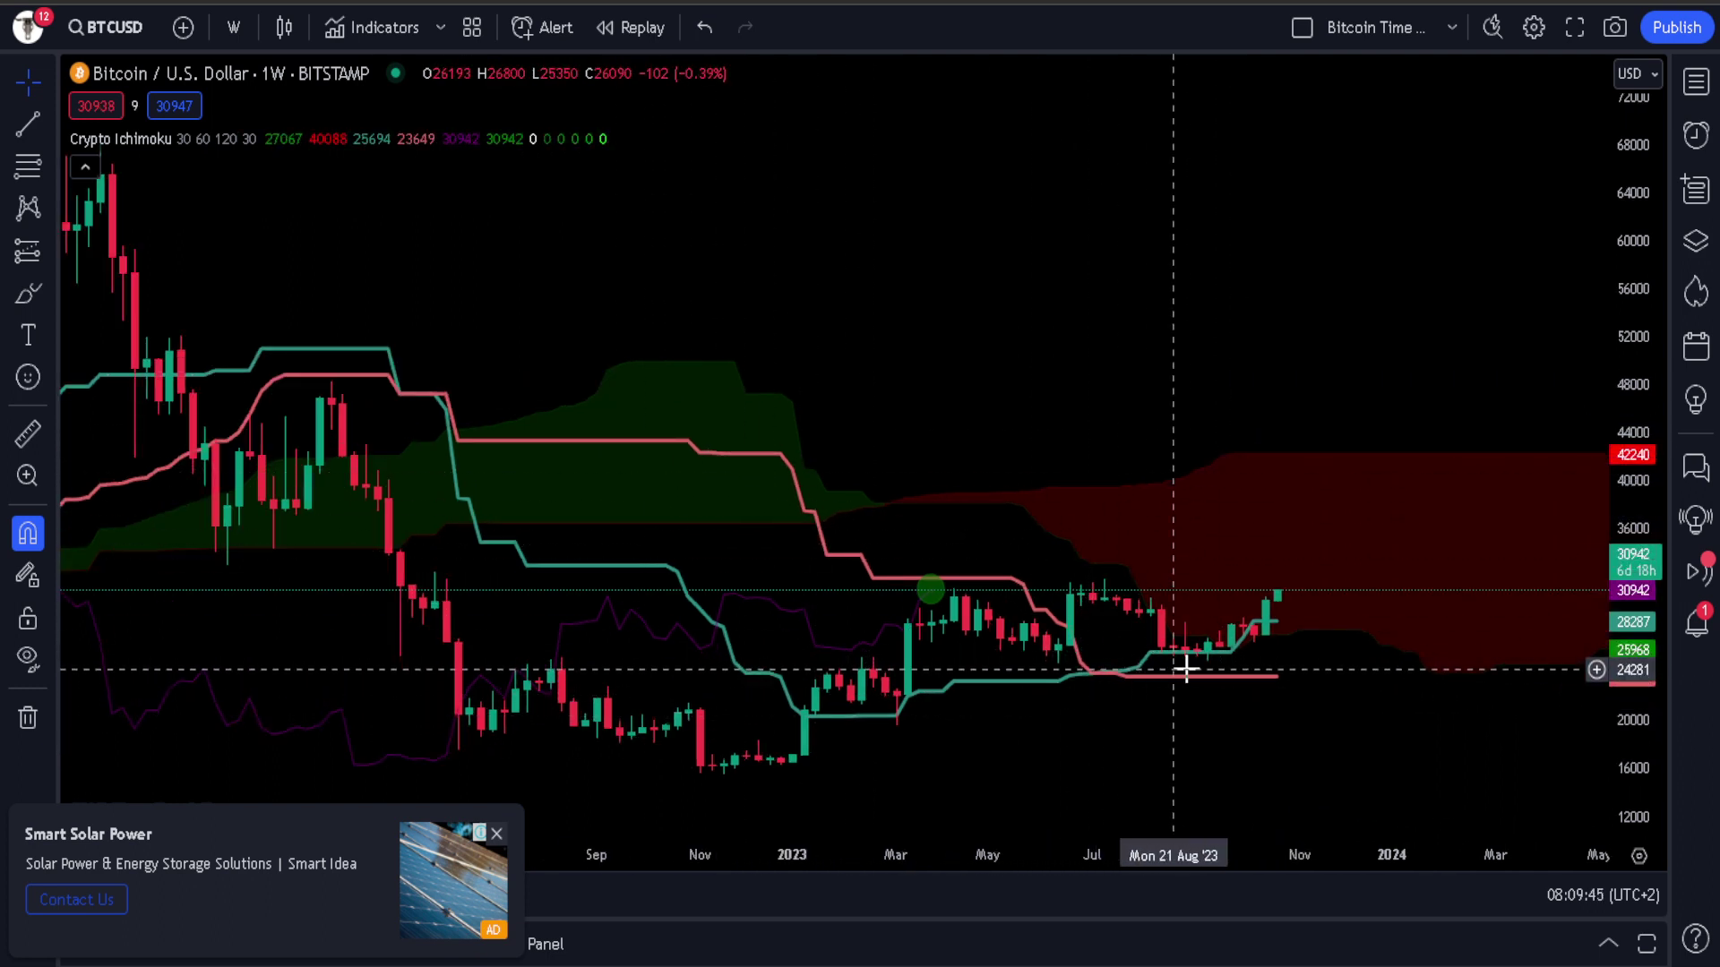
scroll(1171, 672, right, 2)
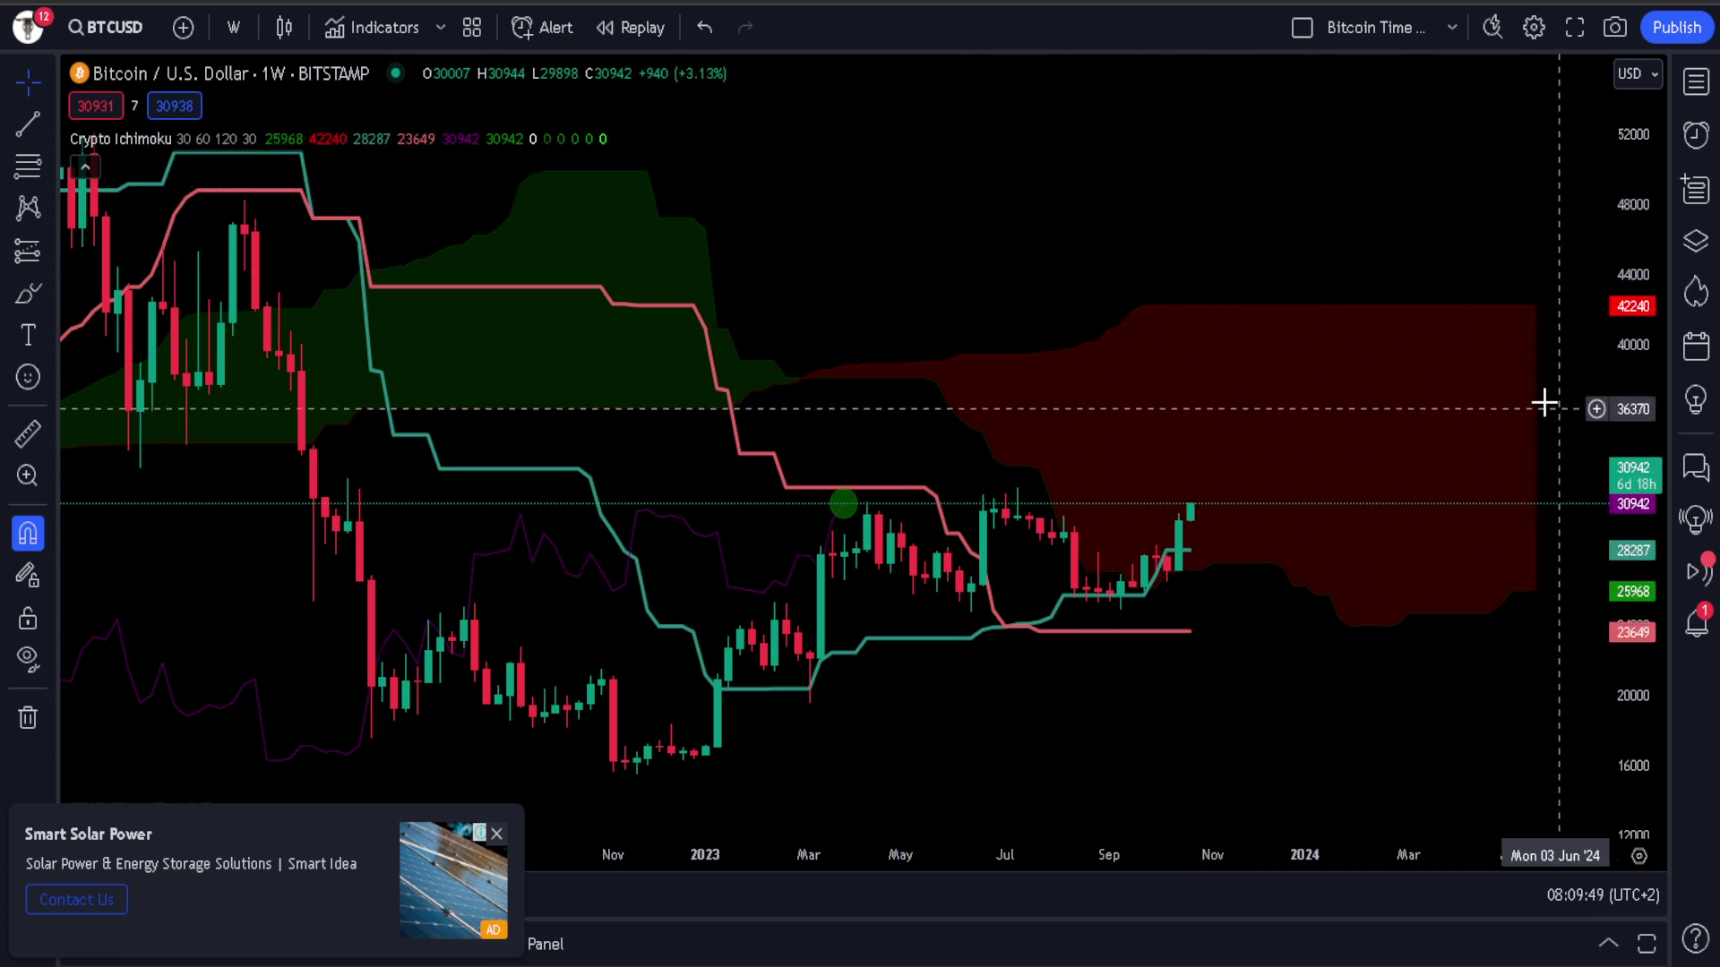
drag(761, 413, 1039, 455)
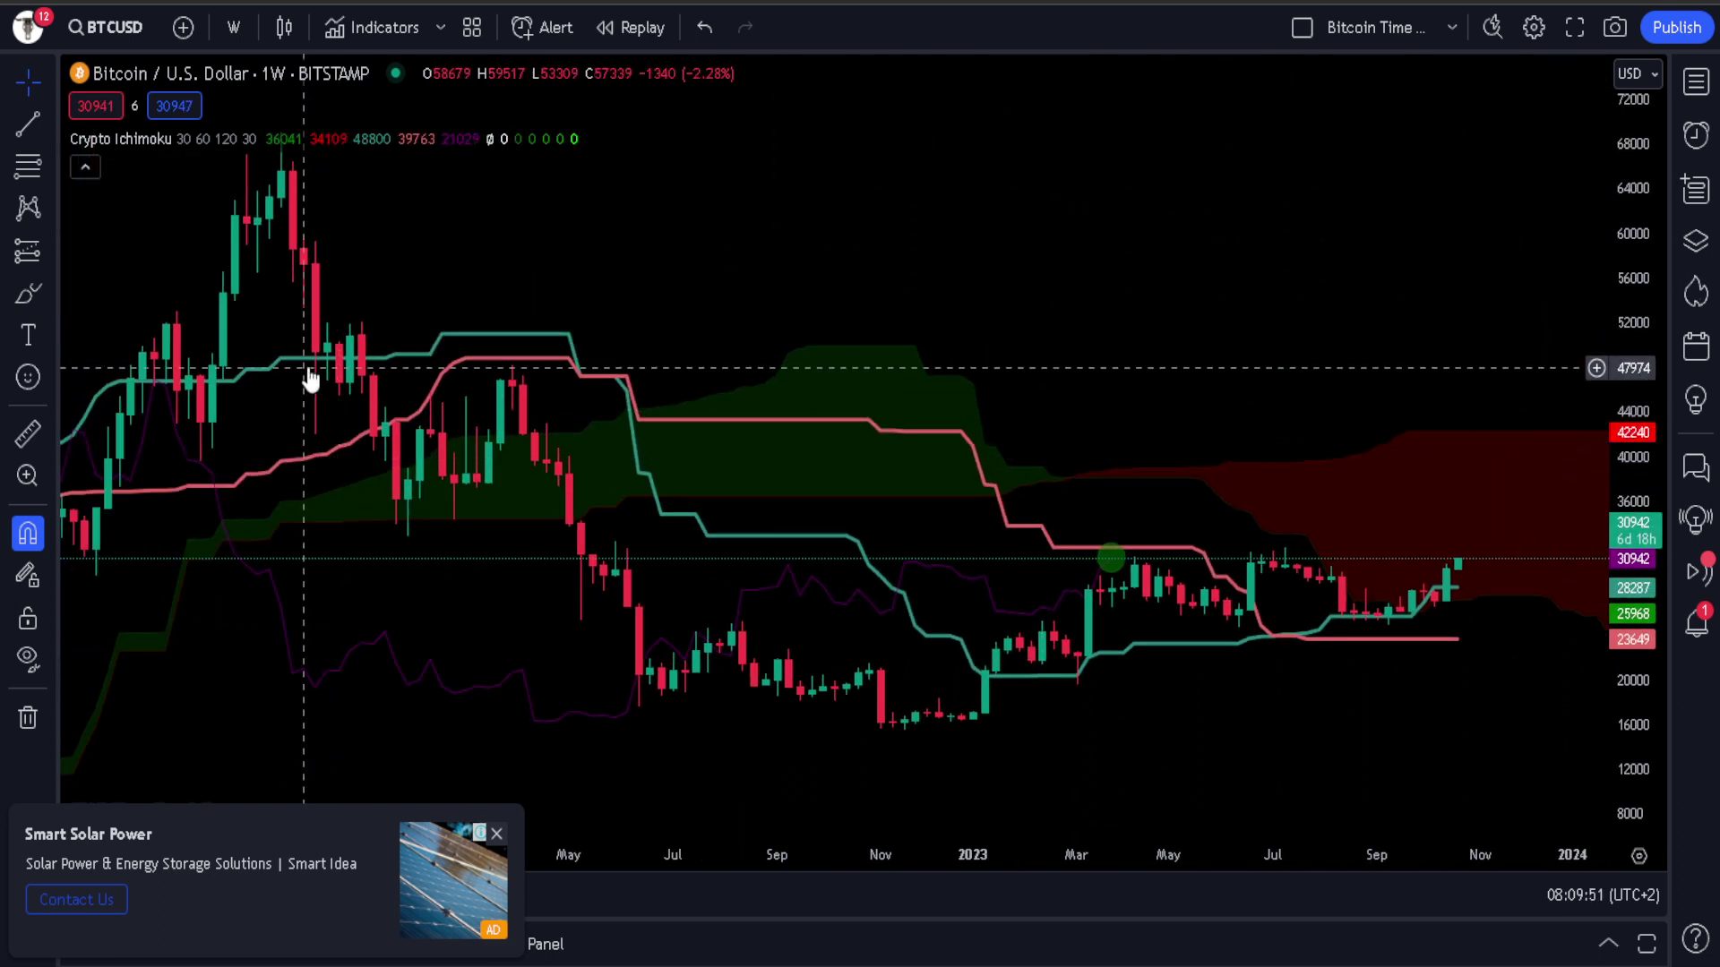
drag(971, 272, 864, 280)
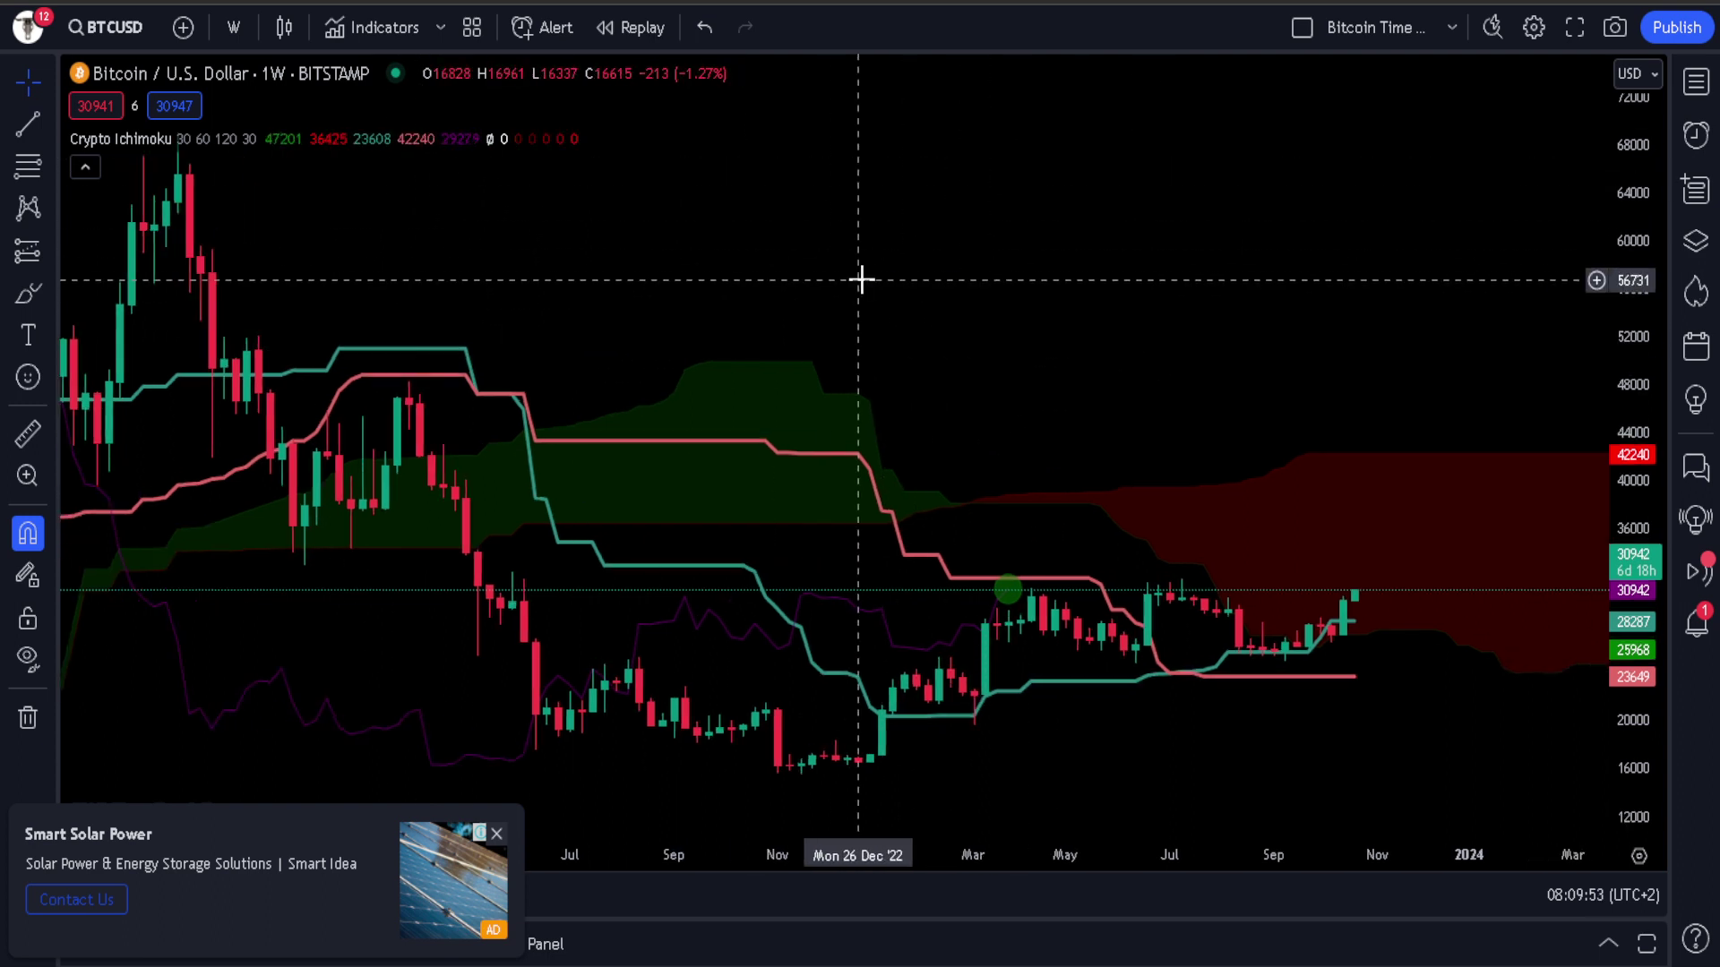
mouse_move(237, 120)
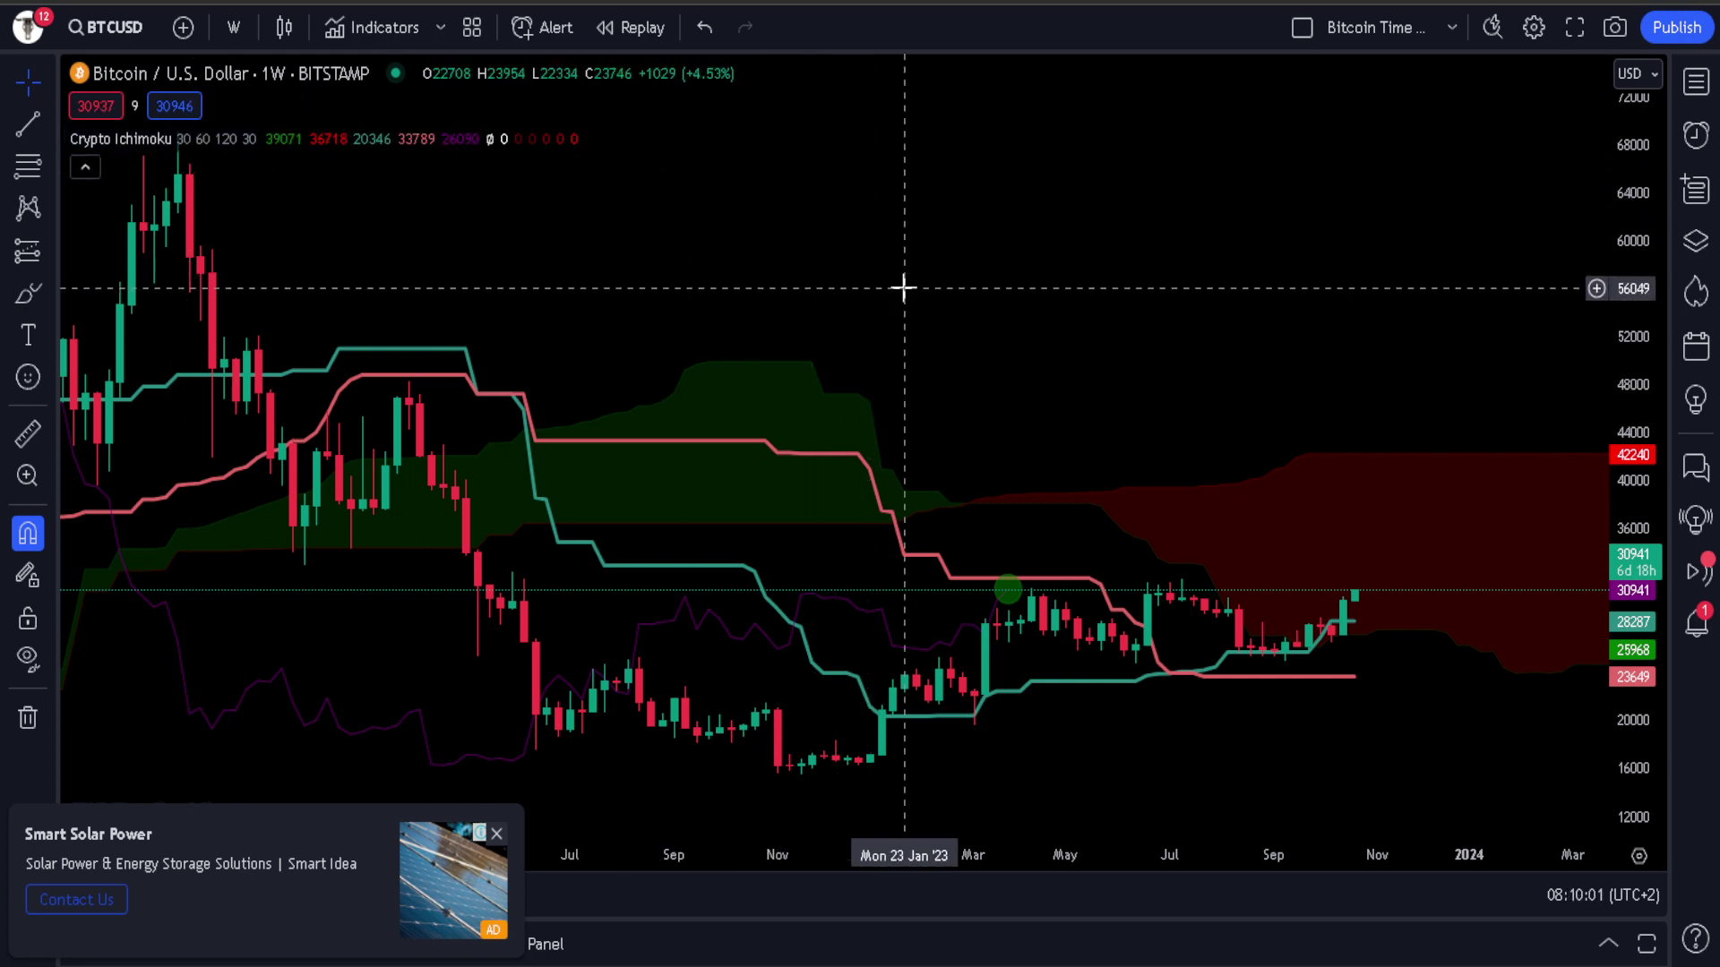
scroll(903, 287, down, 4)
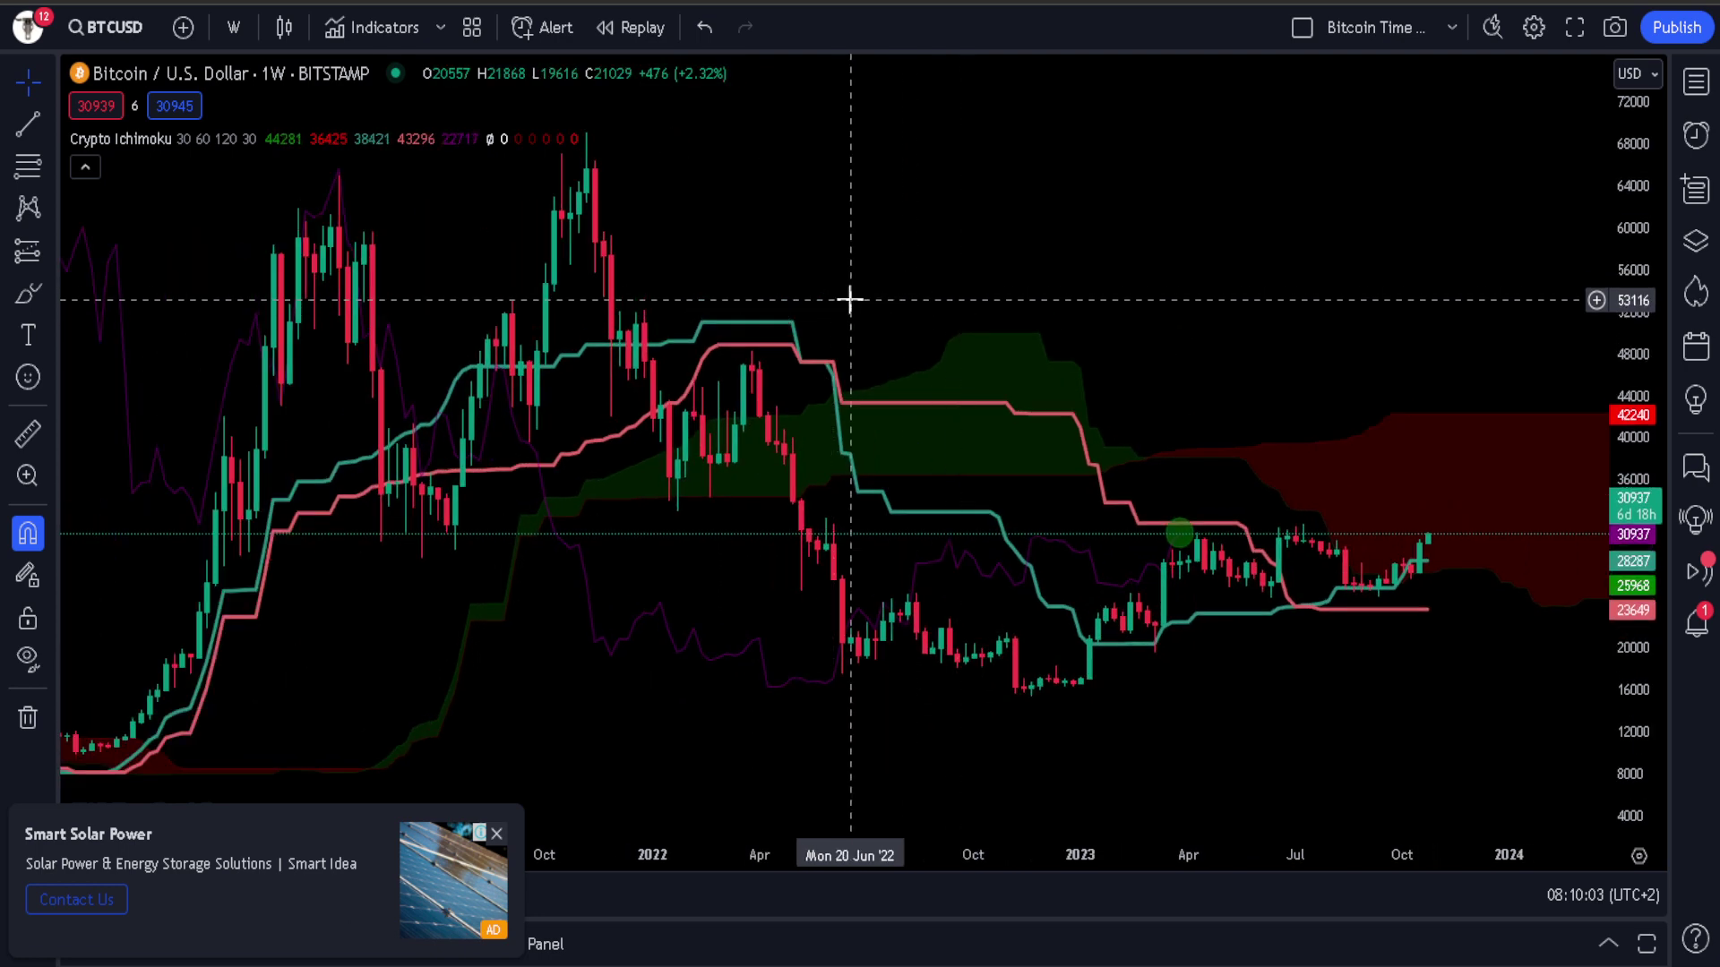
scroll(850, 301, up, 3)
drag(1202, 502, 965, 363)
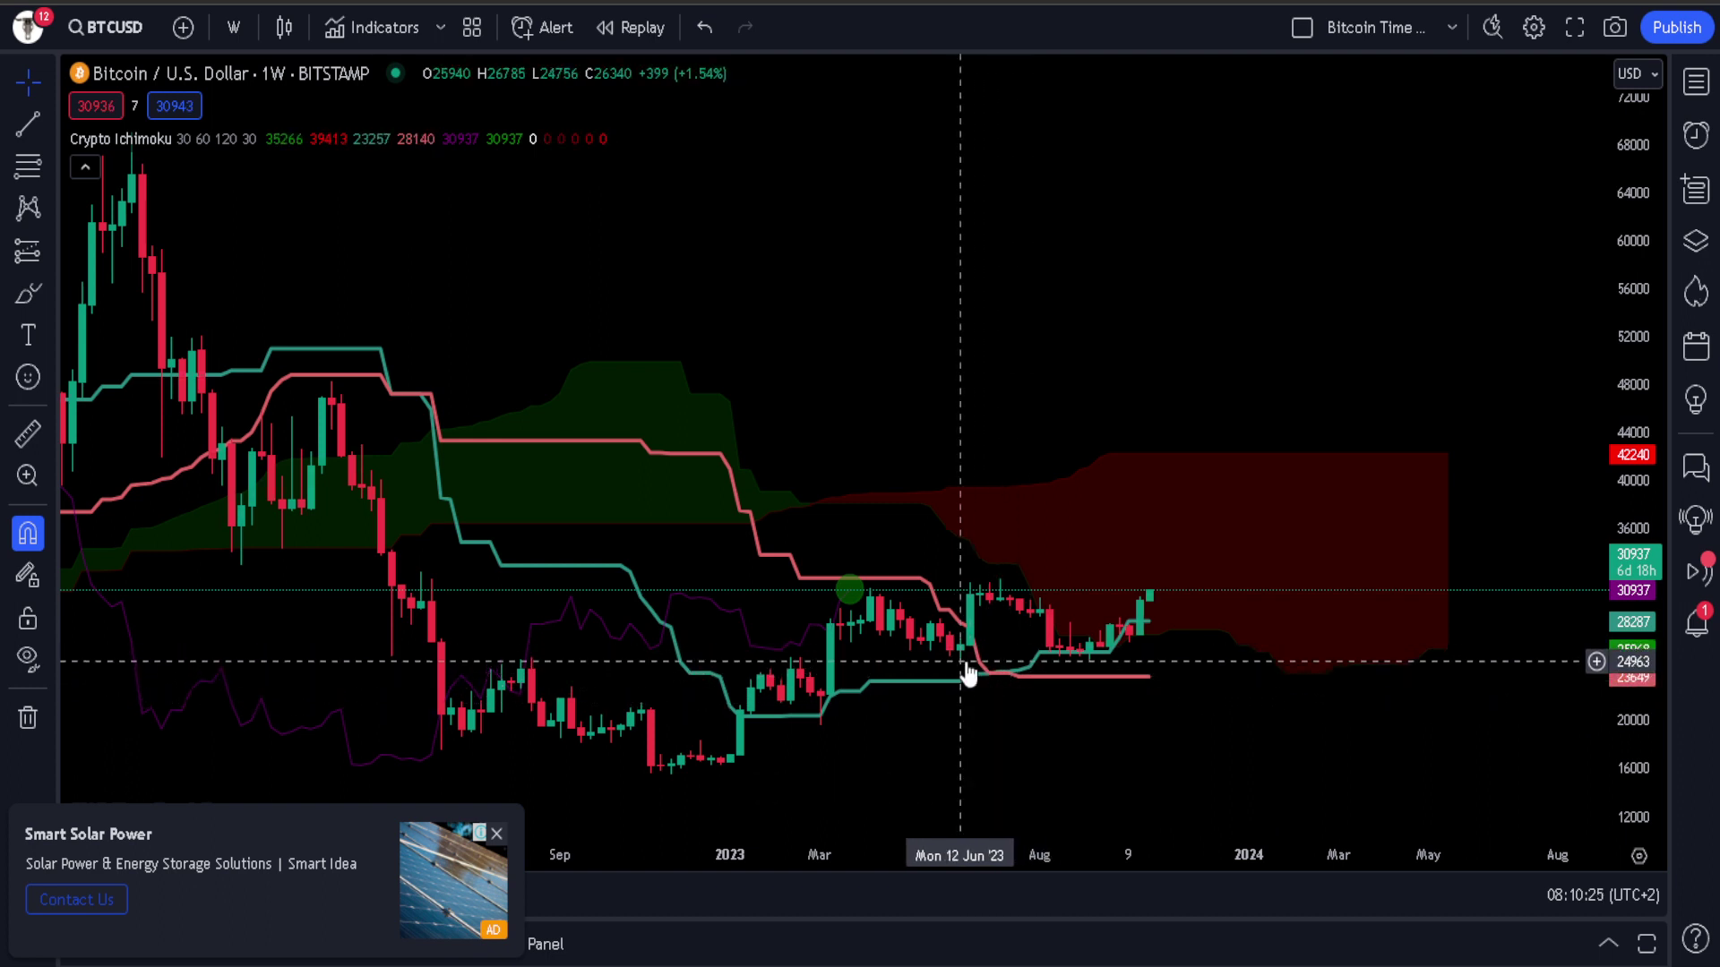
drag(373, 400, 509, 394)
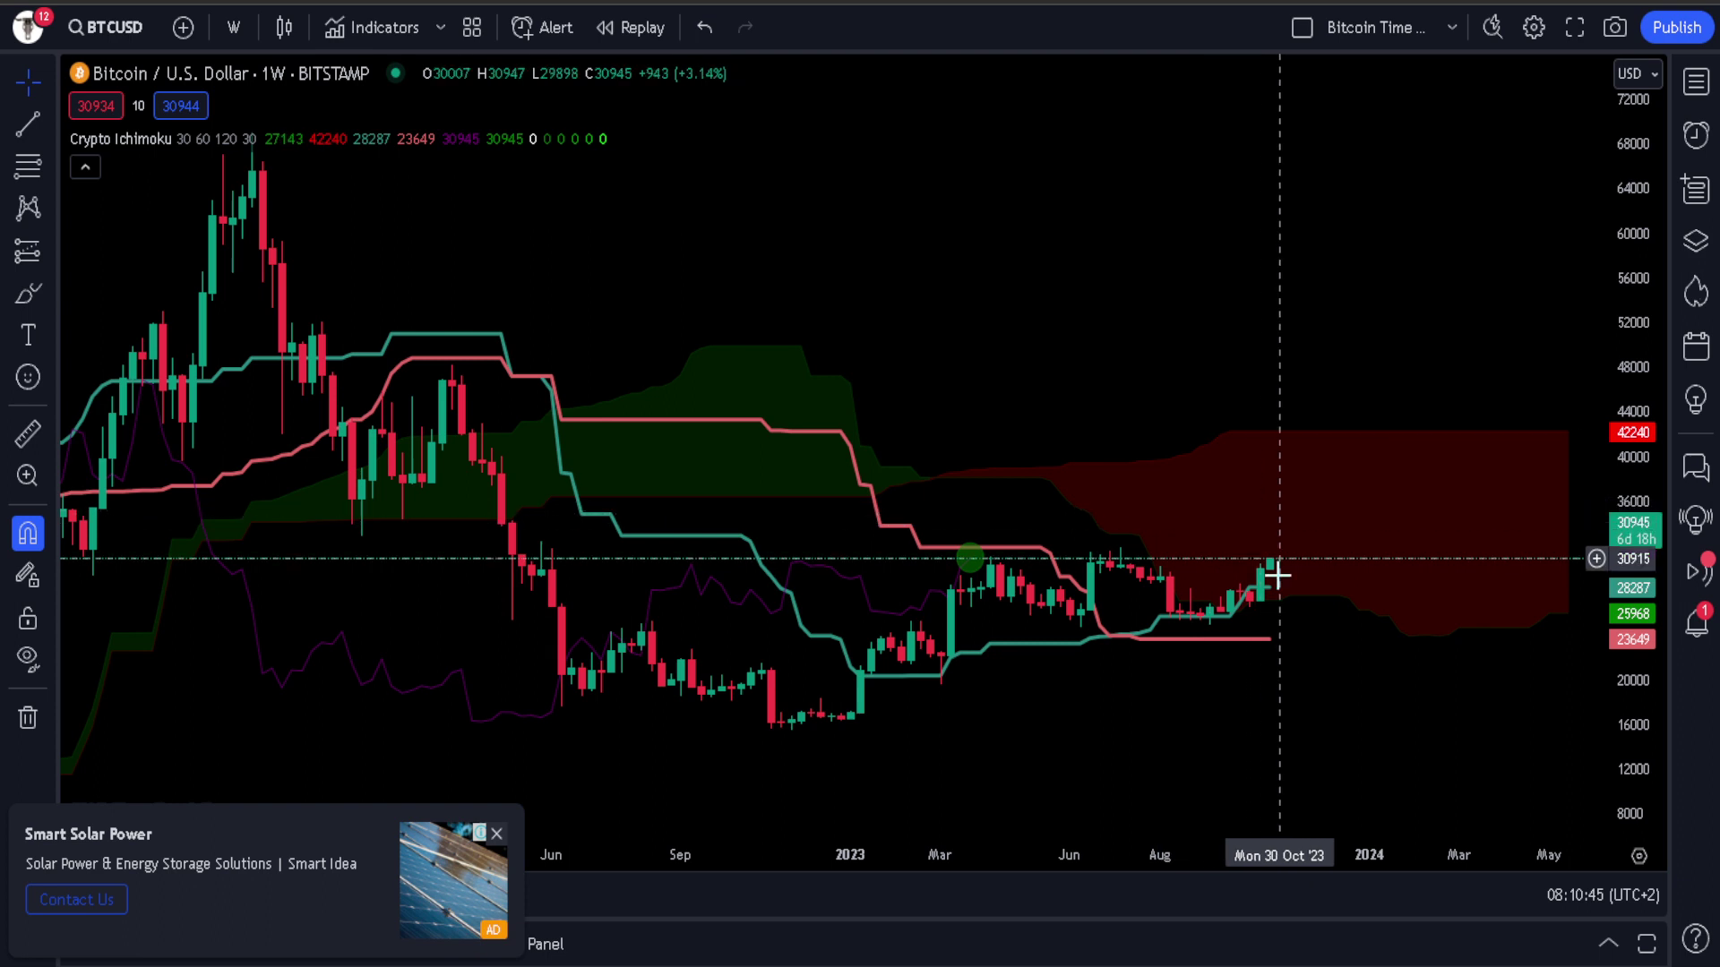
drag(1299, 618, 1170, 595)
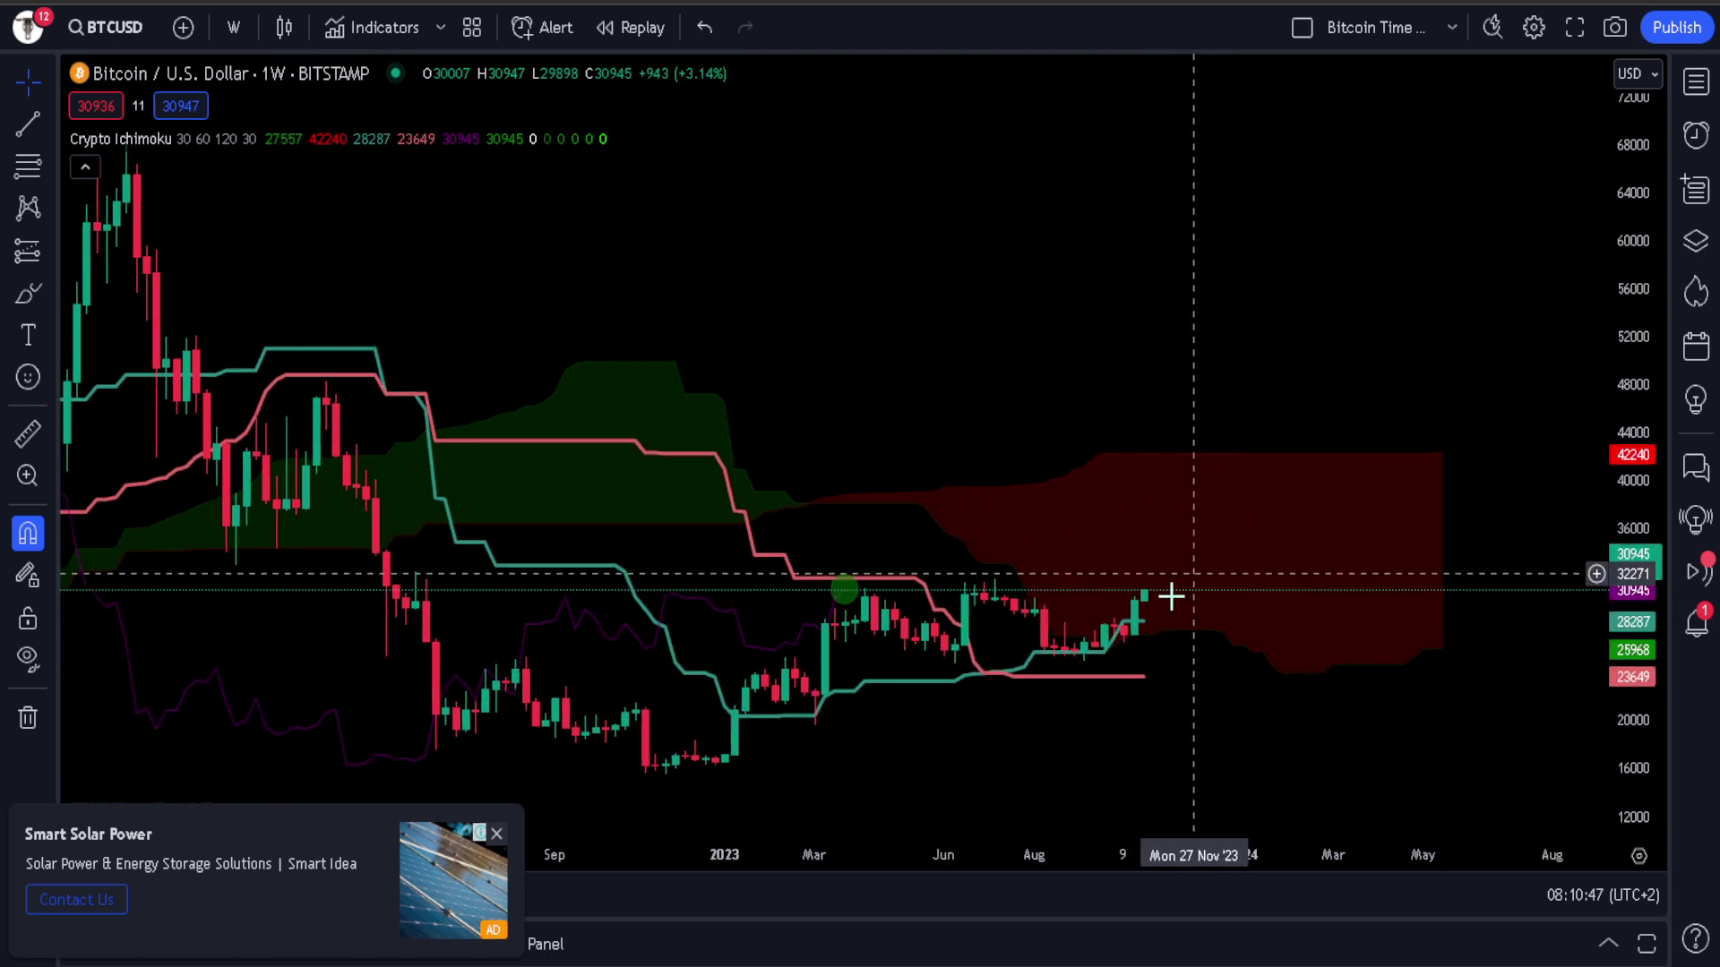
- Examine where the October 2023 weekly candles enter the red Ichimoku cloud and where the cloud's flat upper edge lies
scroll(1179, 545, up, 2)
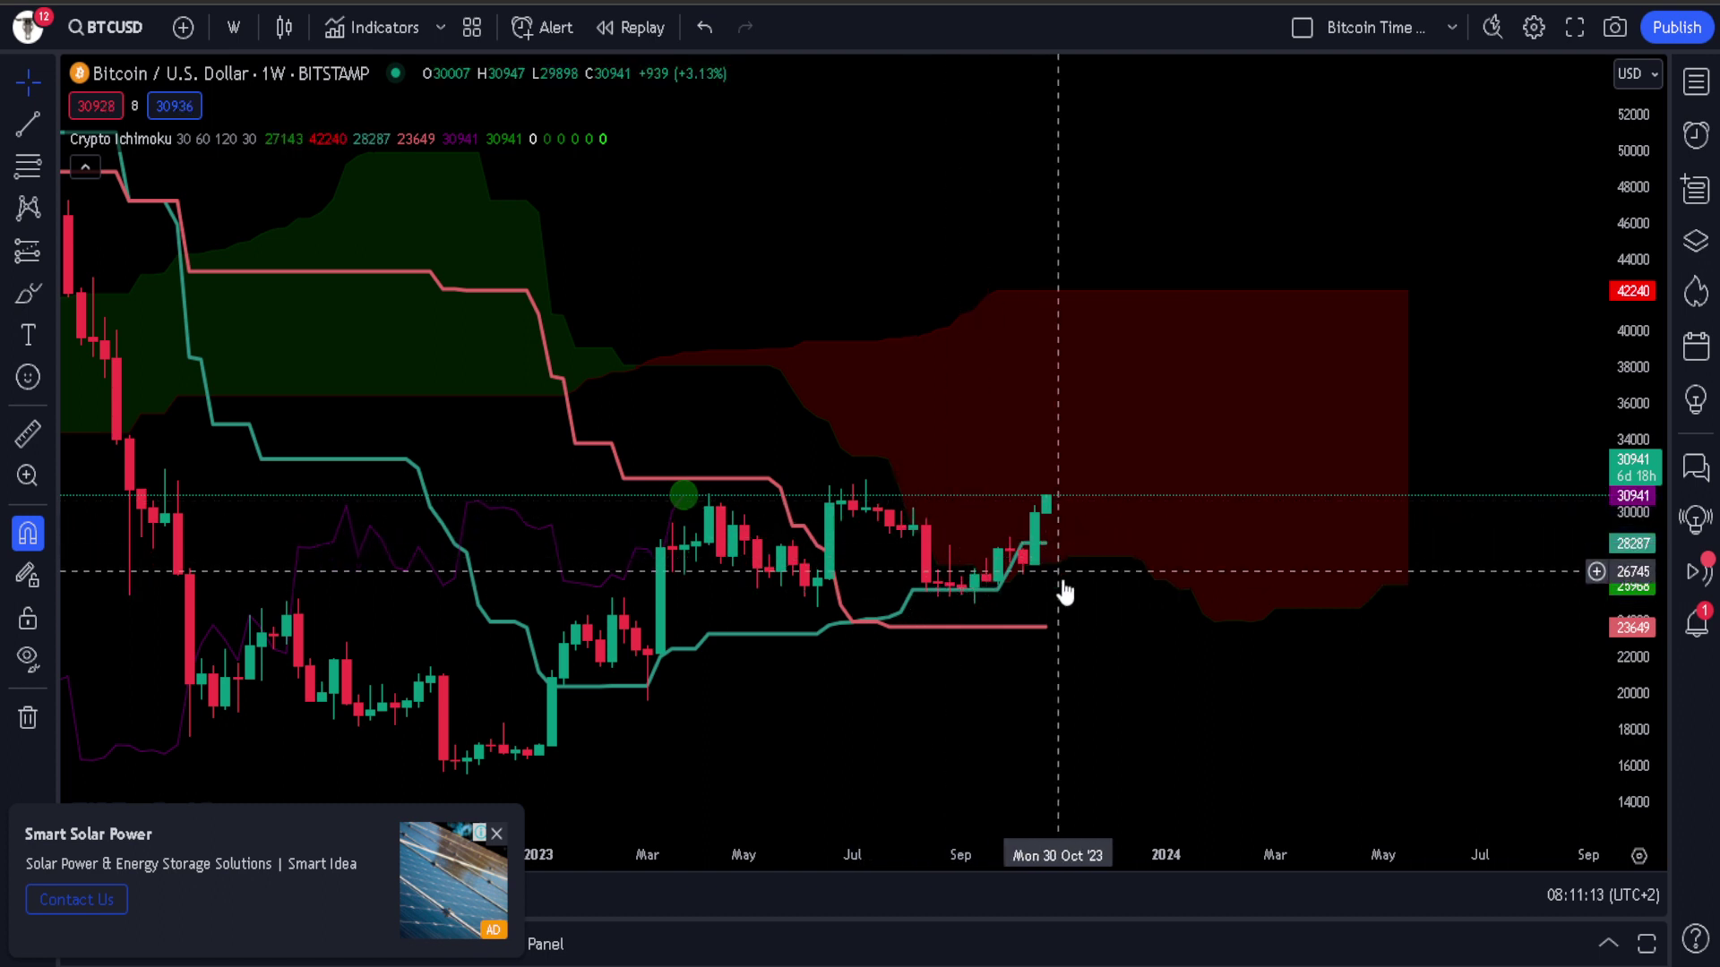
scroll(1036, 610, up, 5)
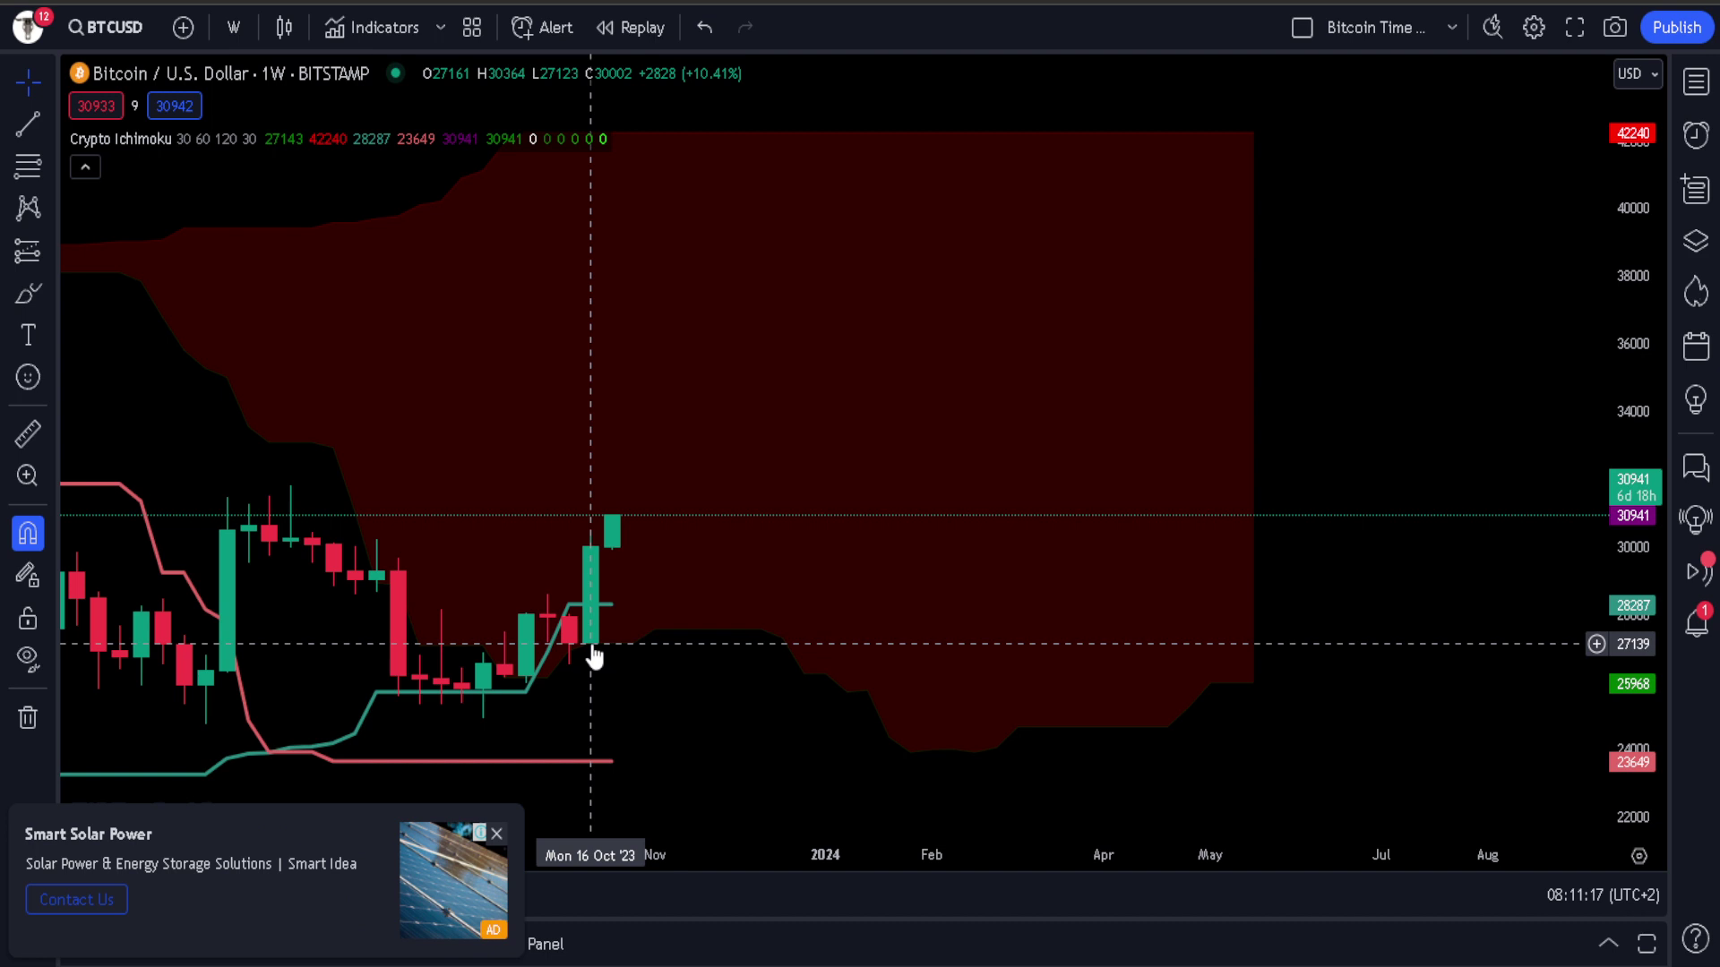
drag(653, 672, 783, 668)
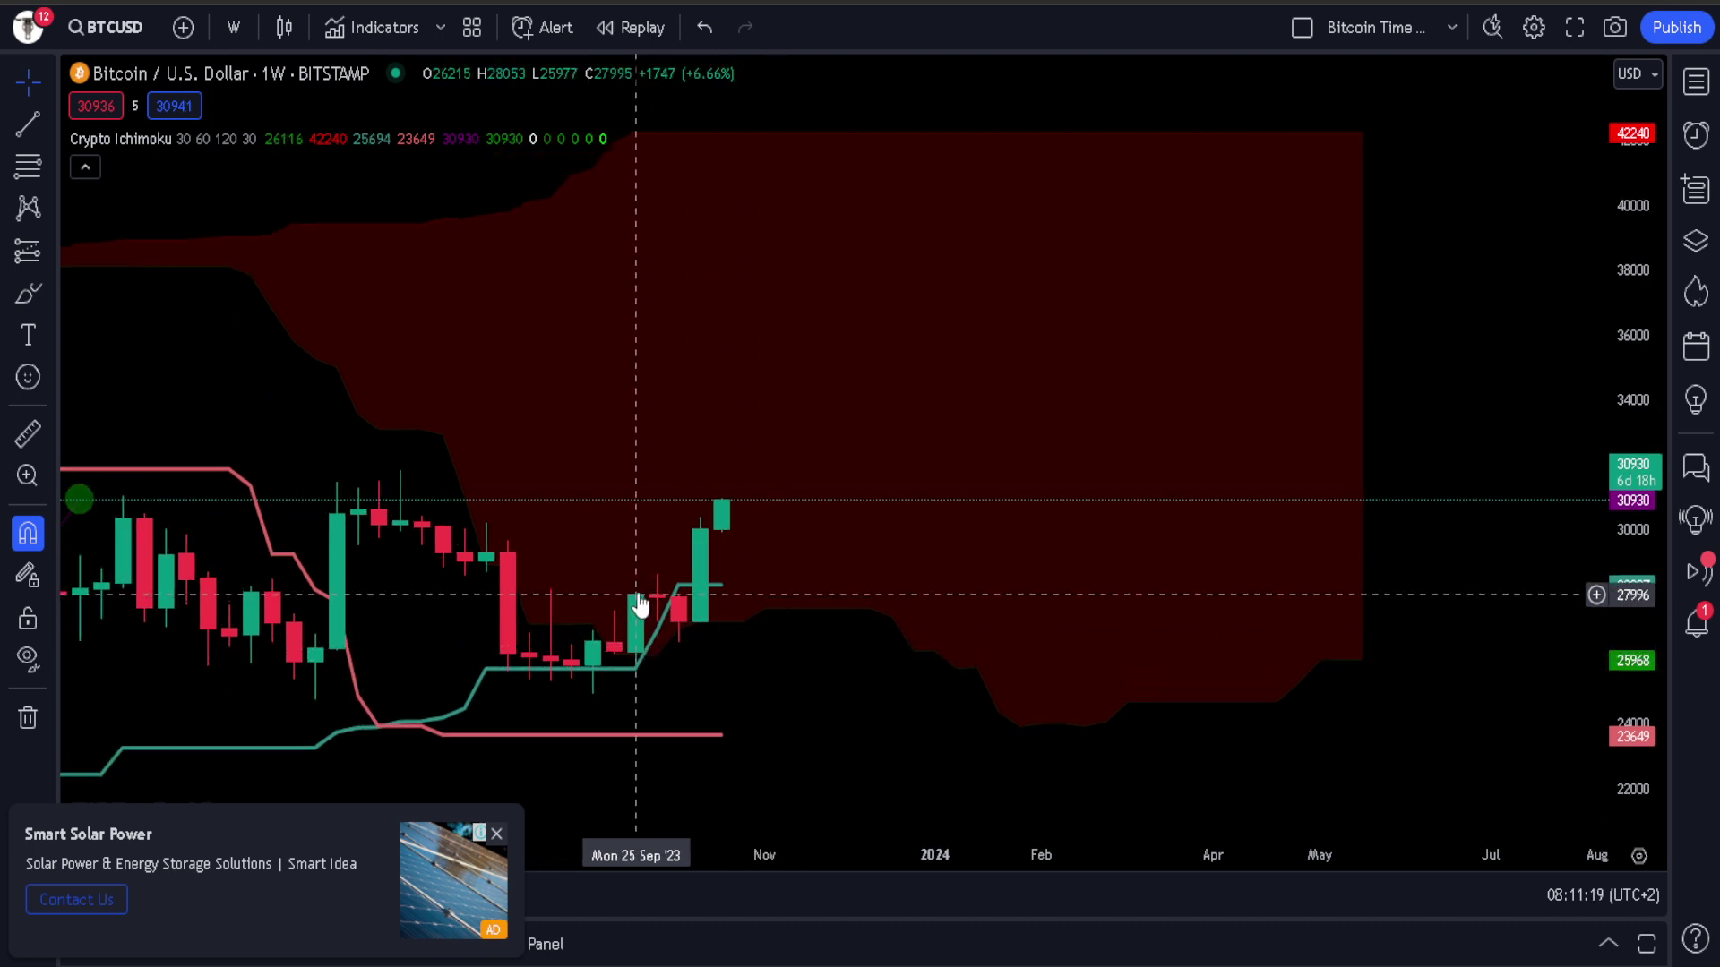
drag(737, 519, 956, 526)
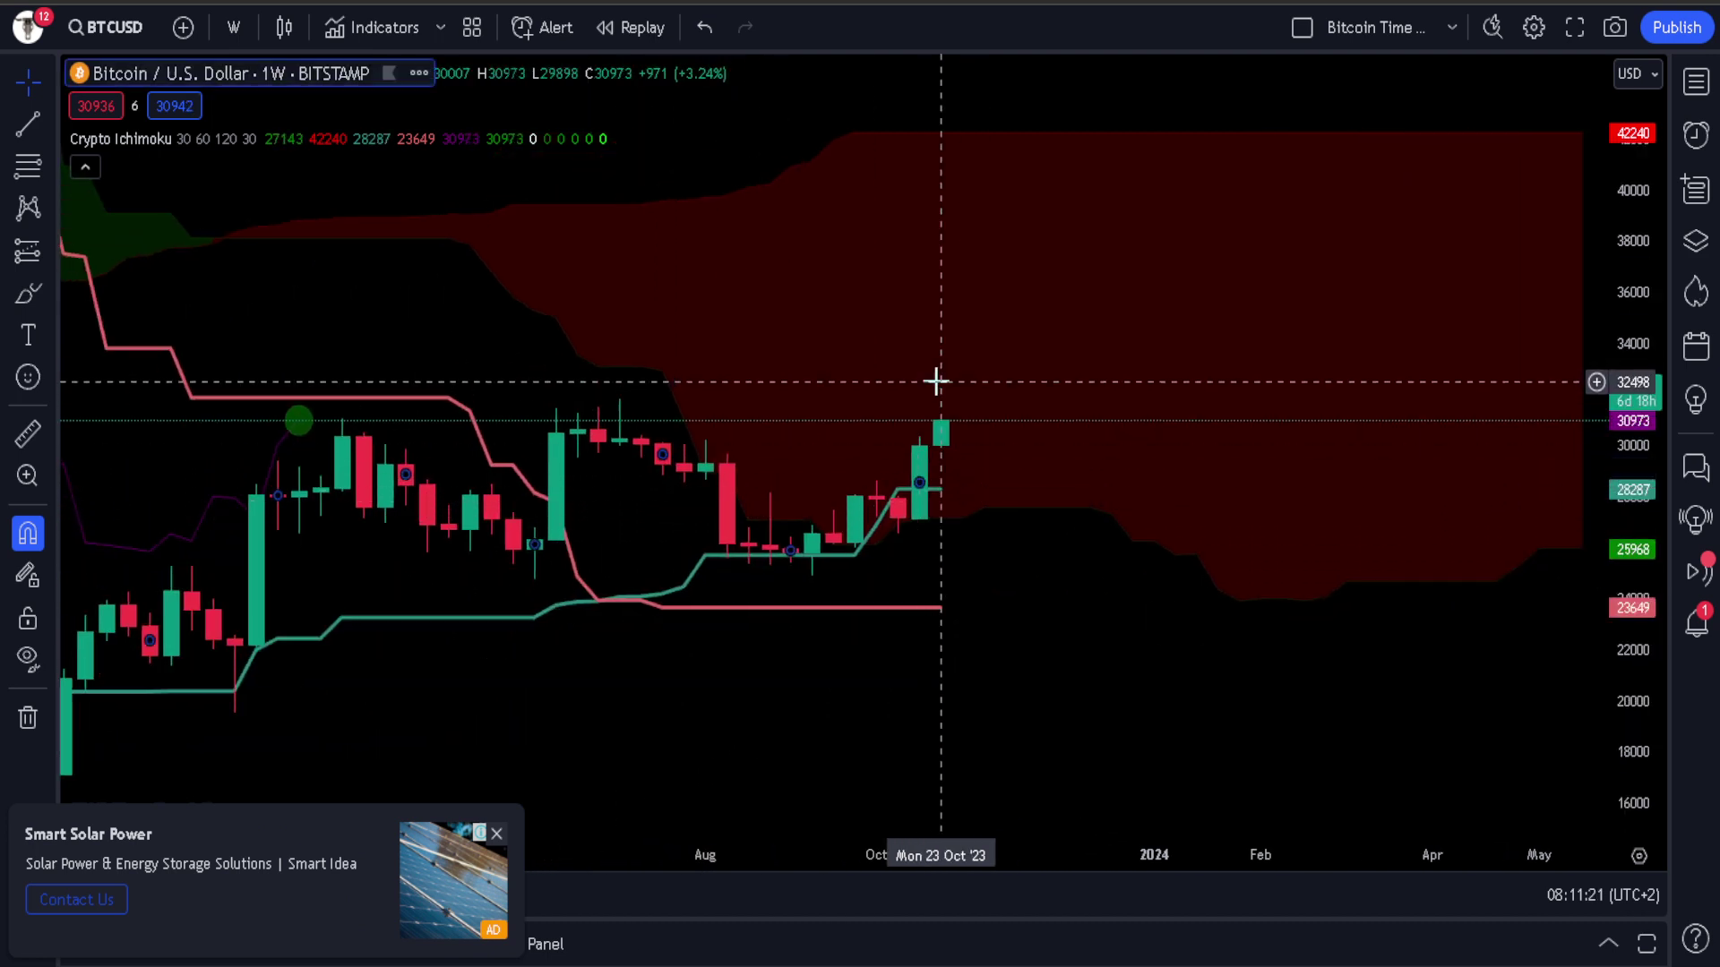
drag(986, 426, 1059, 499)
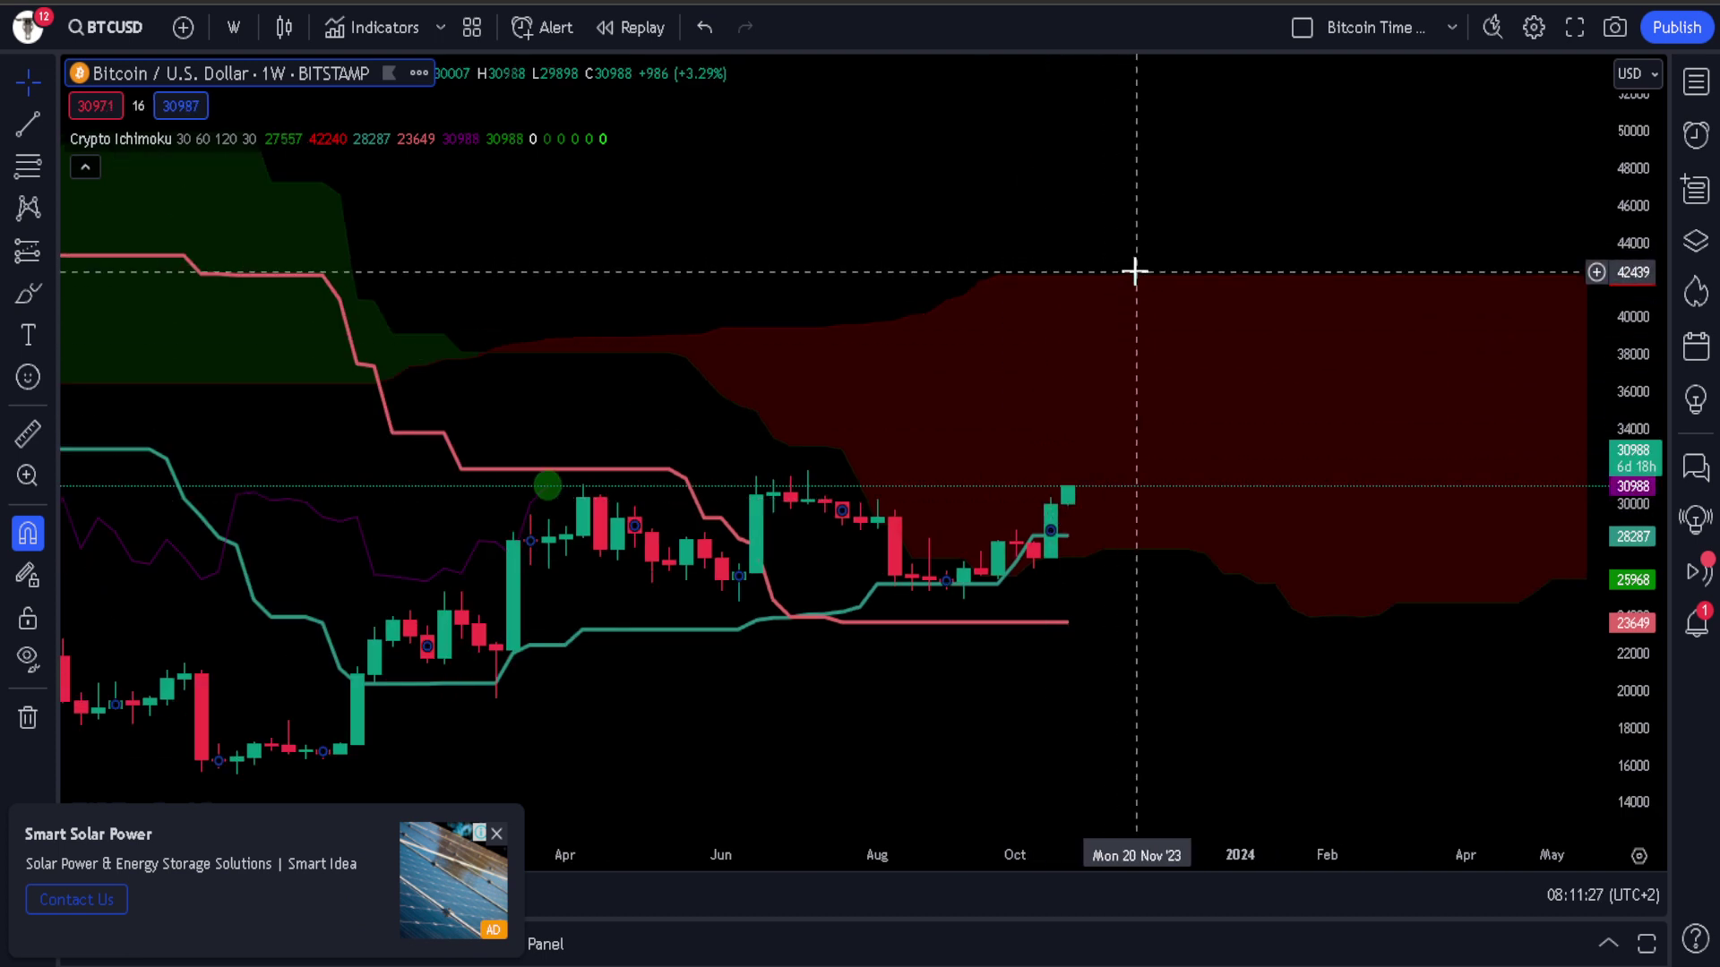
scroll(1135, 270, down, 5)
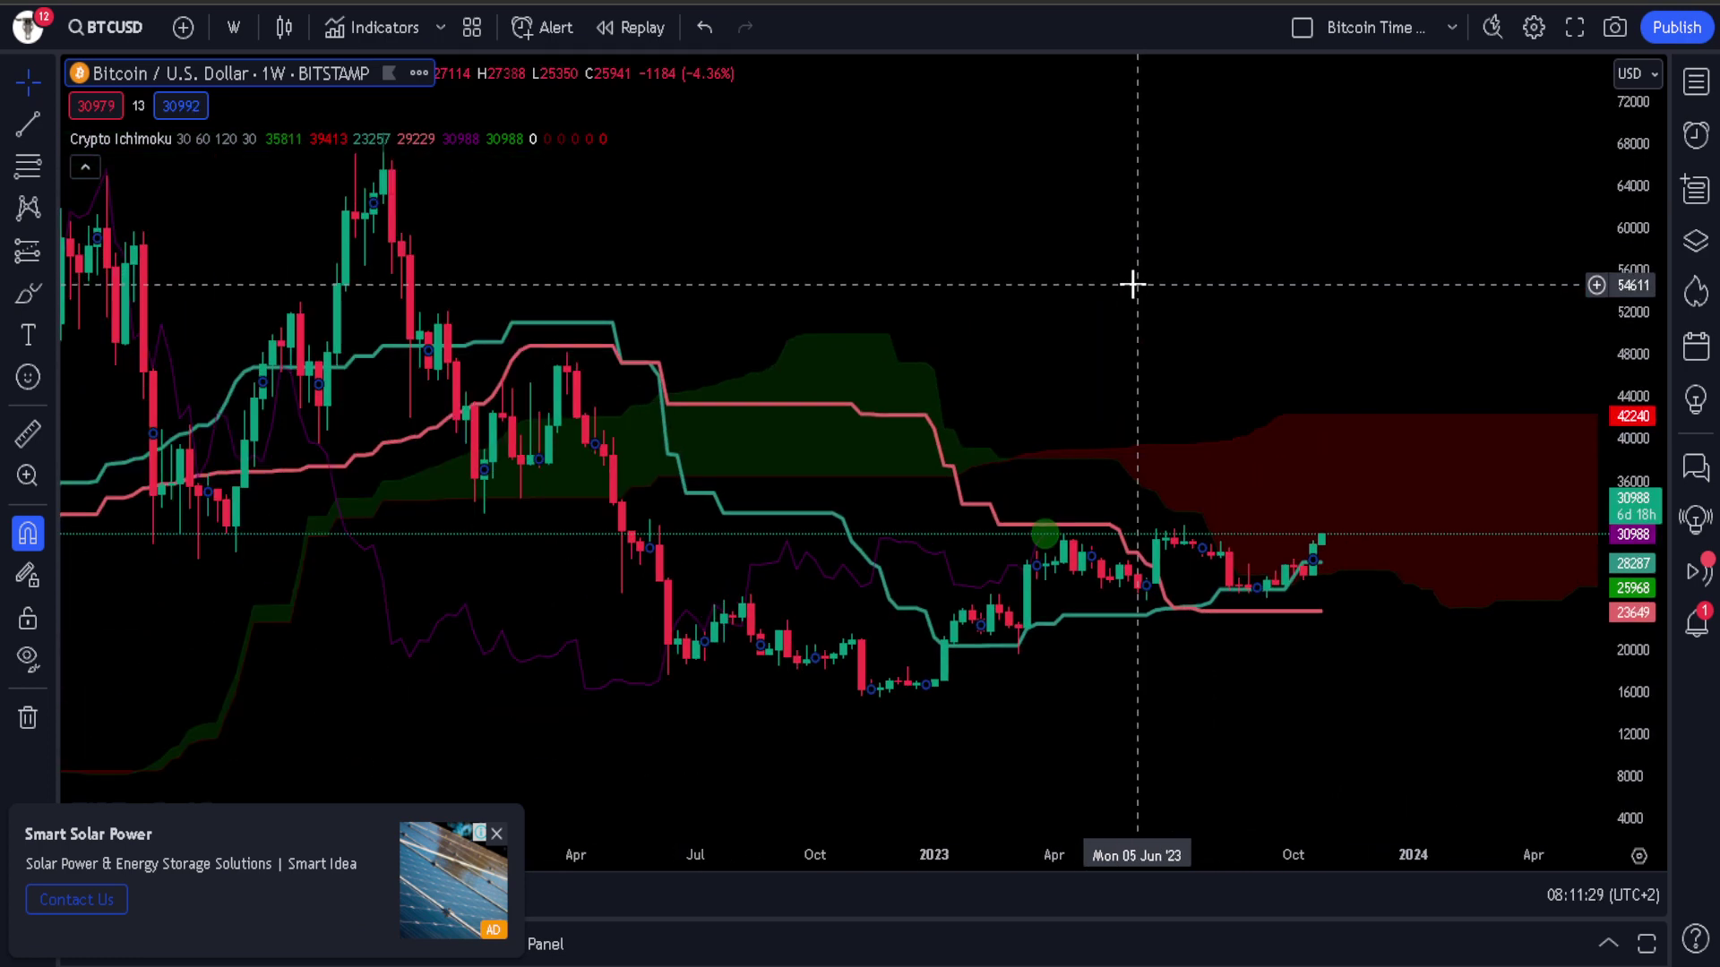
scroll(1132, 285, up, 3)
scroll(1248, 295, down, 3)
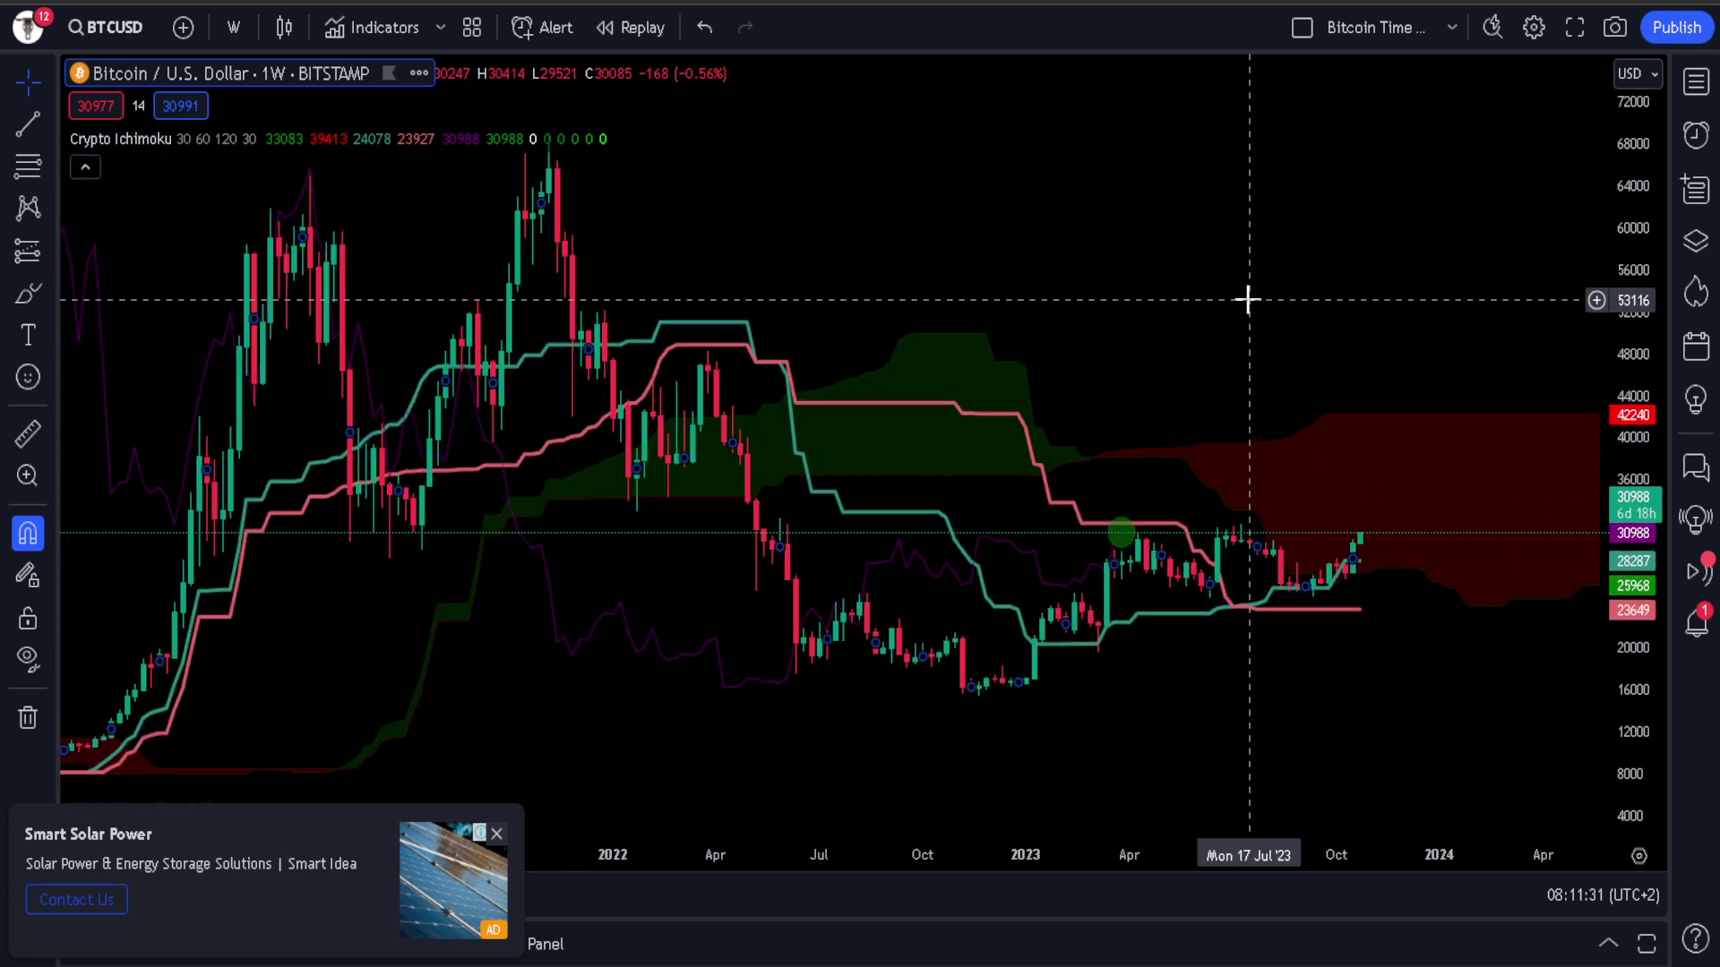
- Draw a Fib Retracement from the November 2021 high at 69000 to the November 2022 low at 15479
scroll(982, 322, down, 2)
click(27, 161)
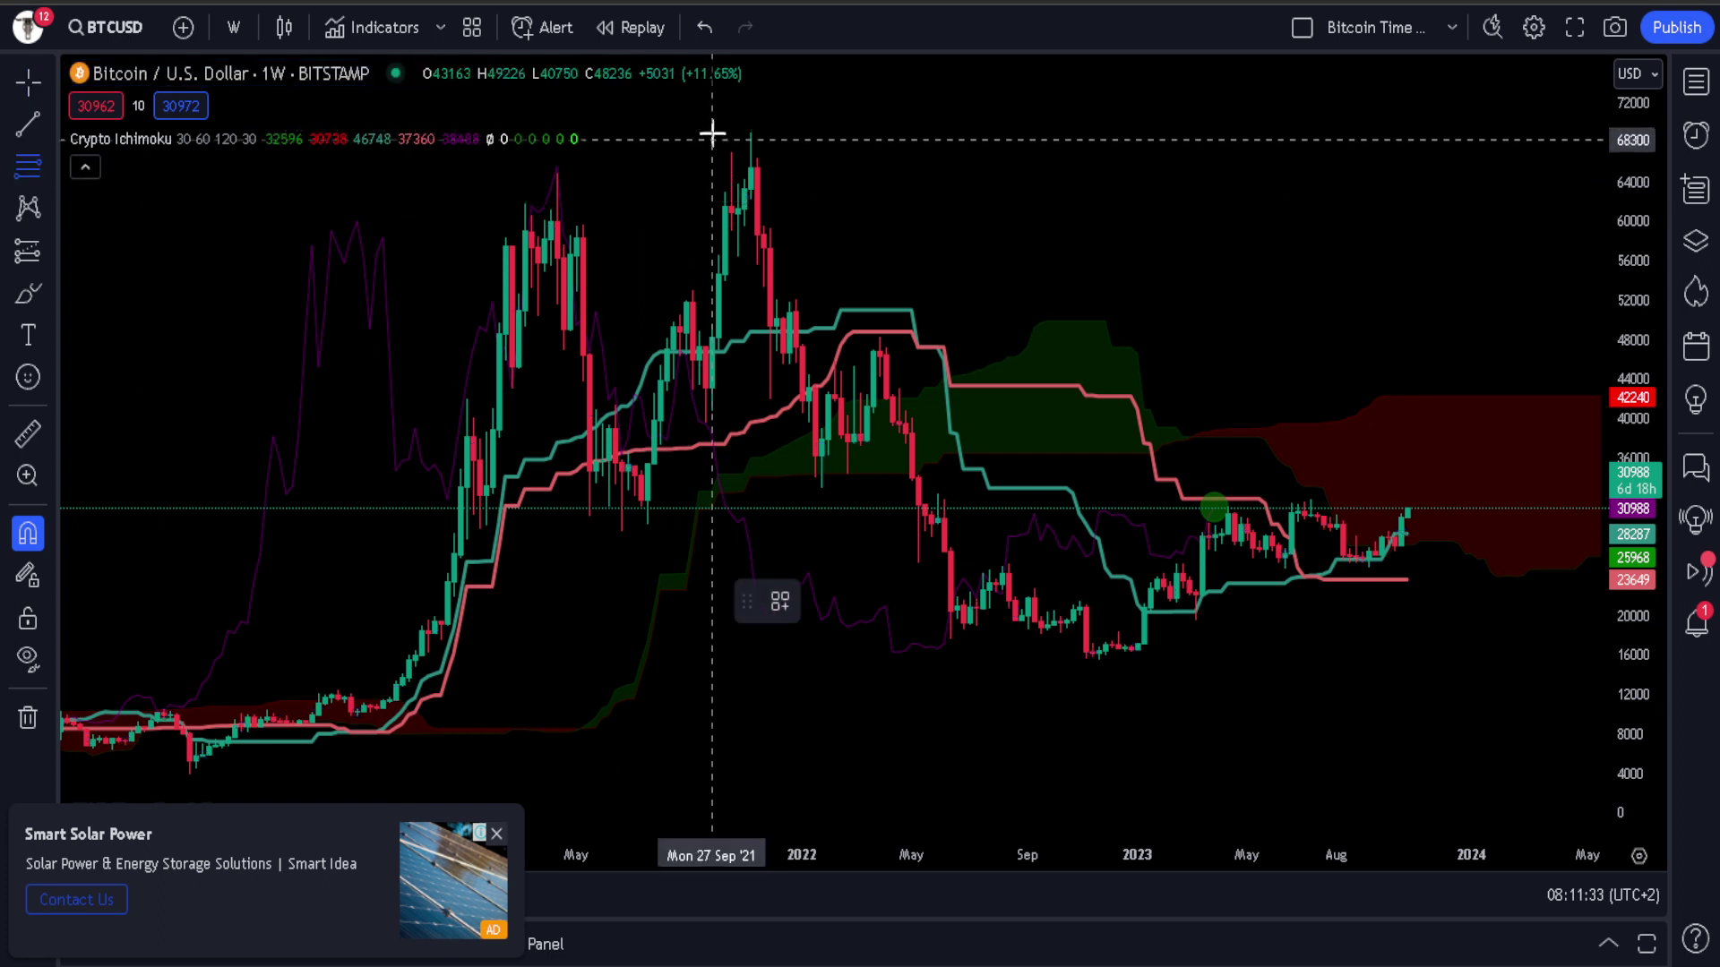
click(750, 133)
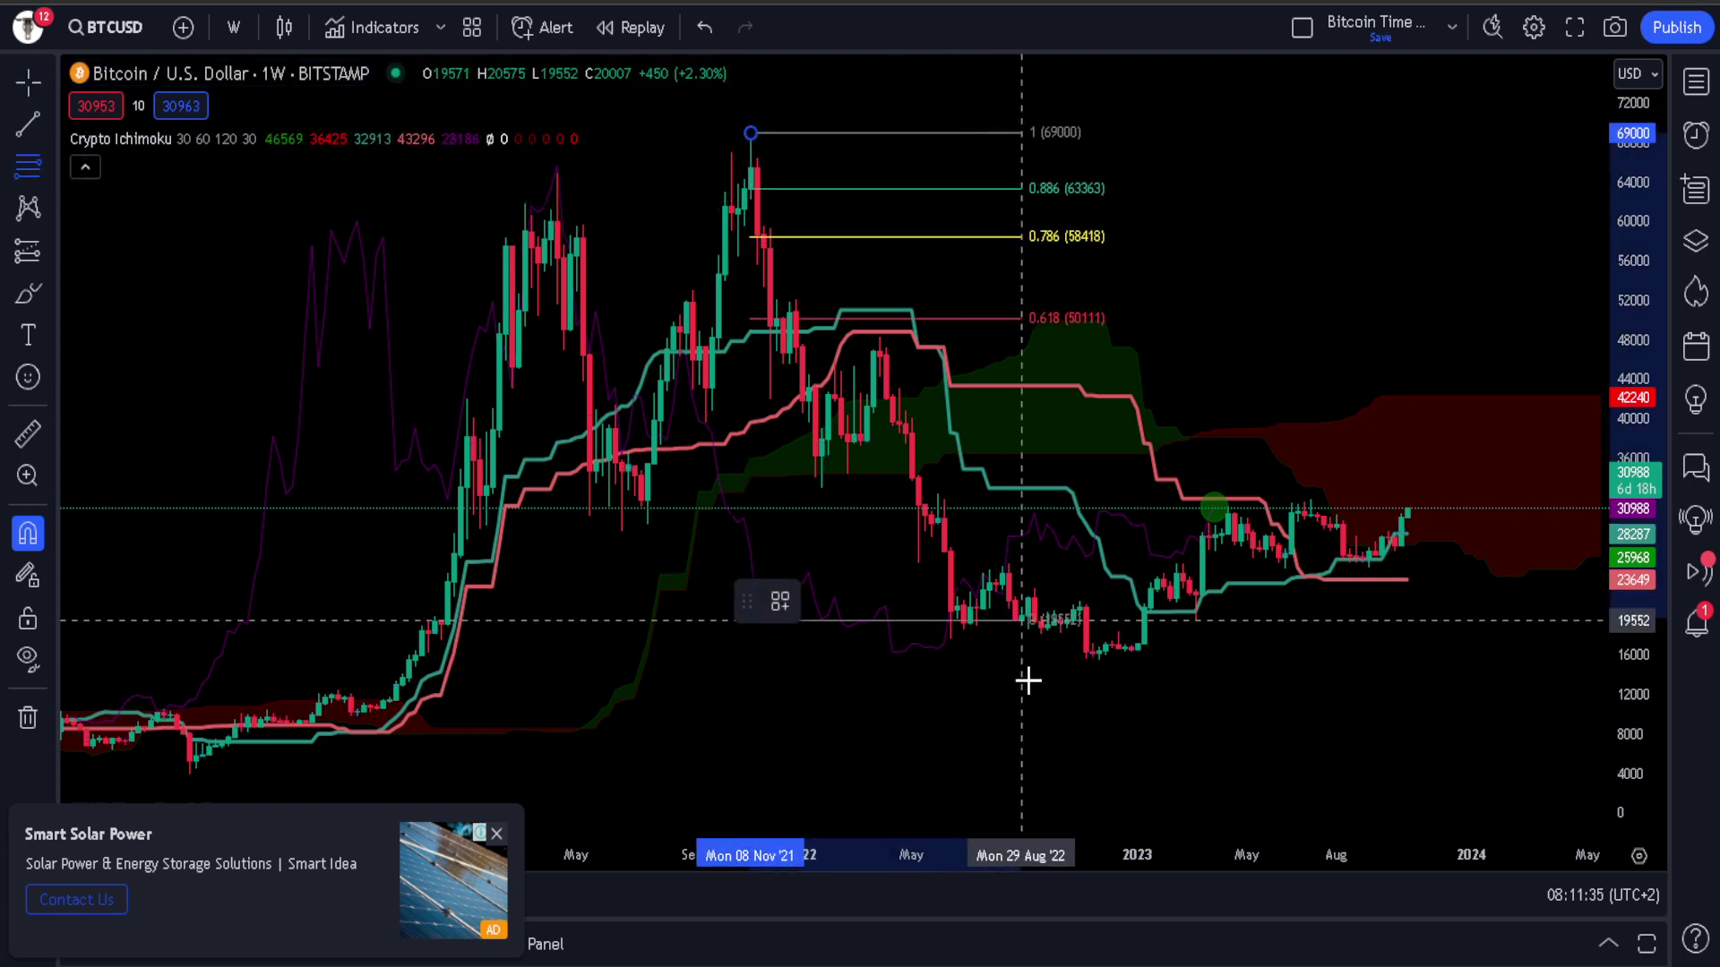
click(1098, 690)
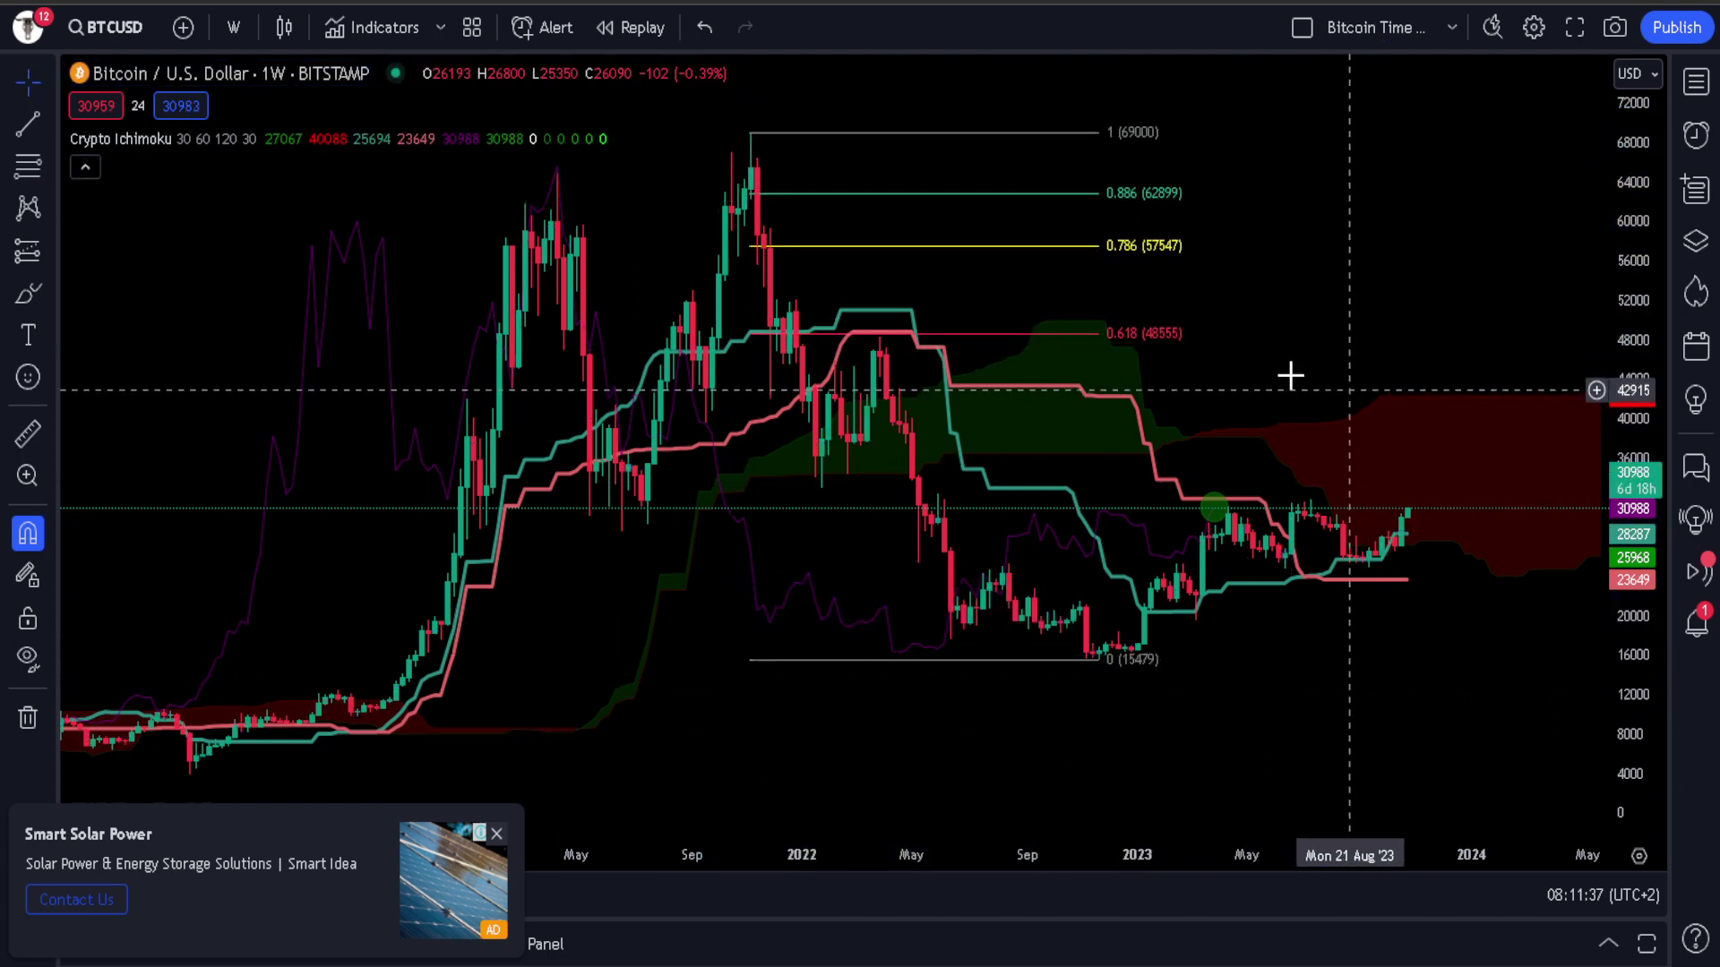
- Enable the 0.5 level on the Fib Retracement to compare it with the cloud's upper edge, and delete the drawing
double_click(1108, 334)
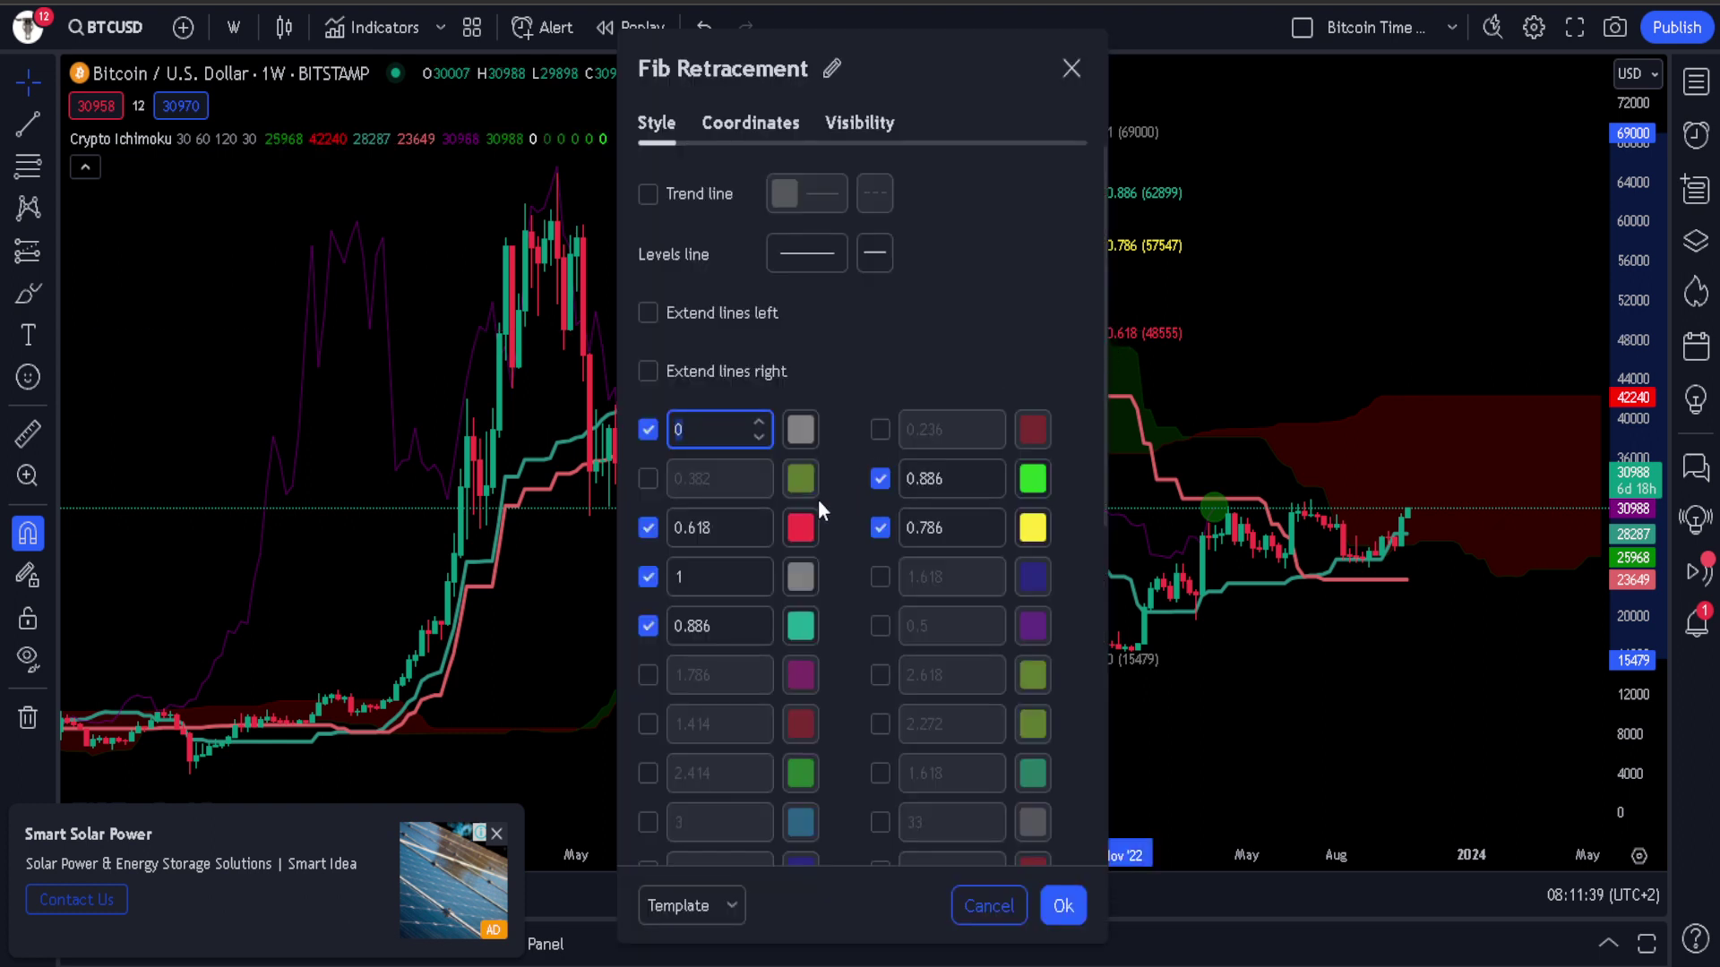
click(878, 624)
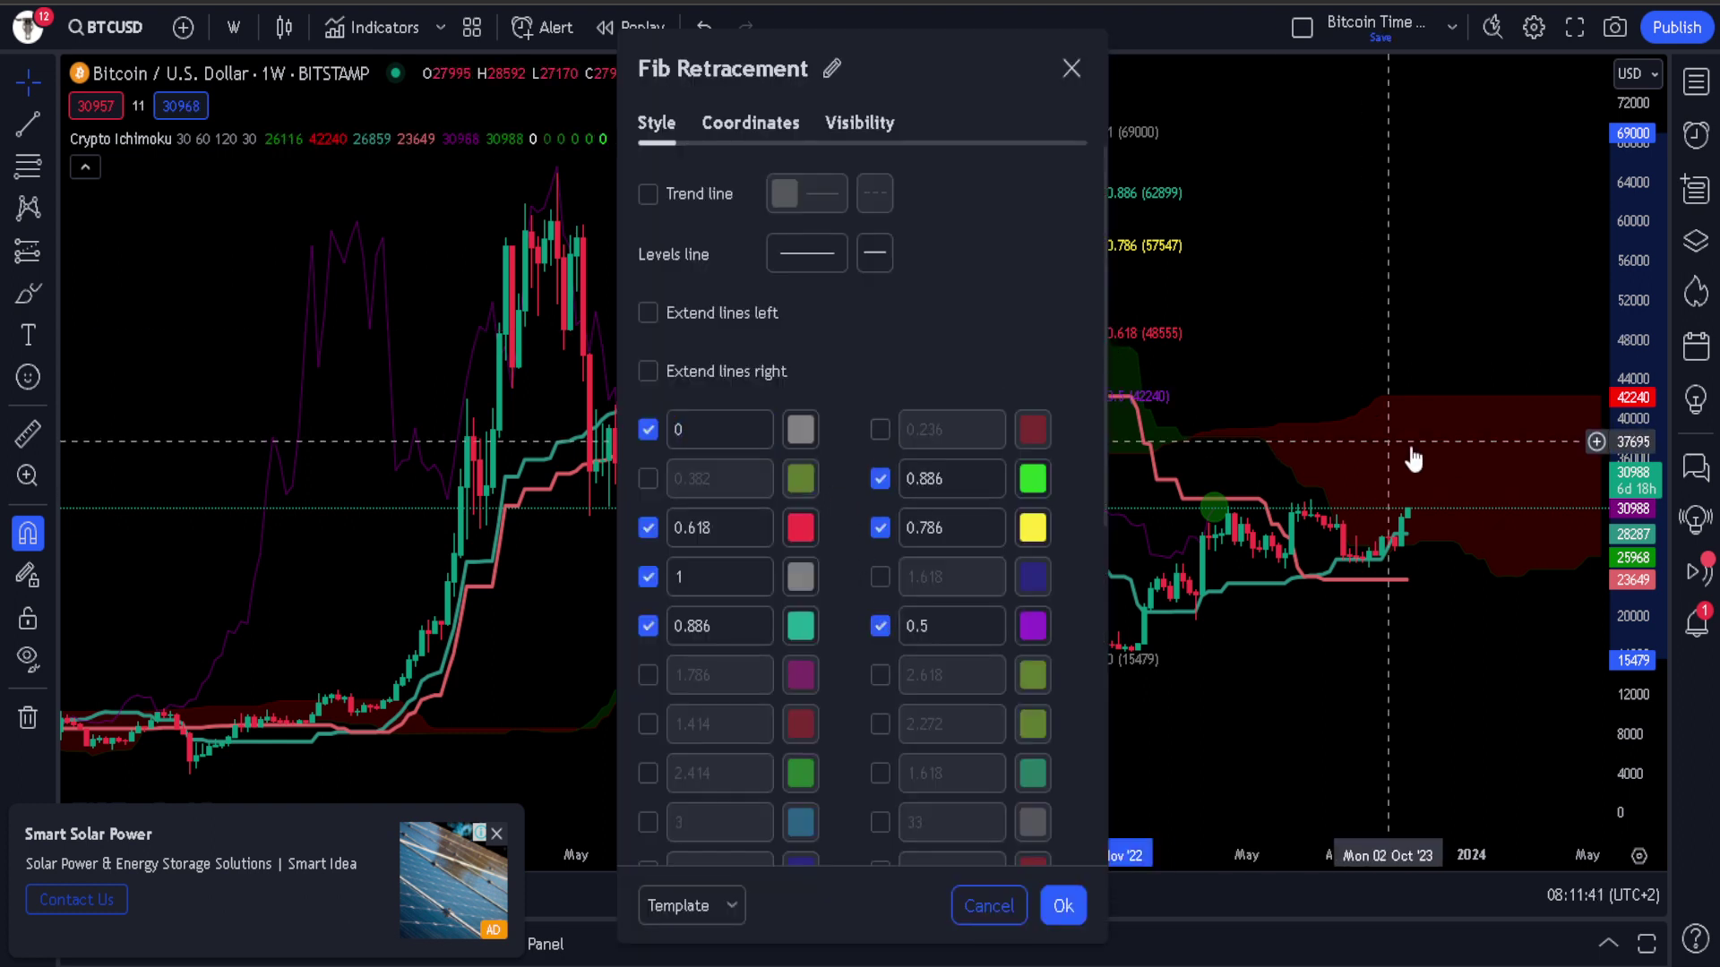
click(1064, 906)
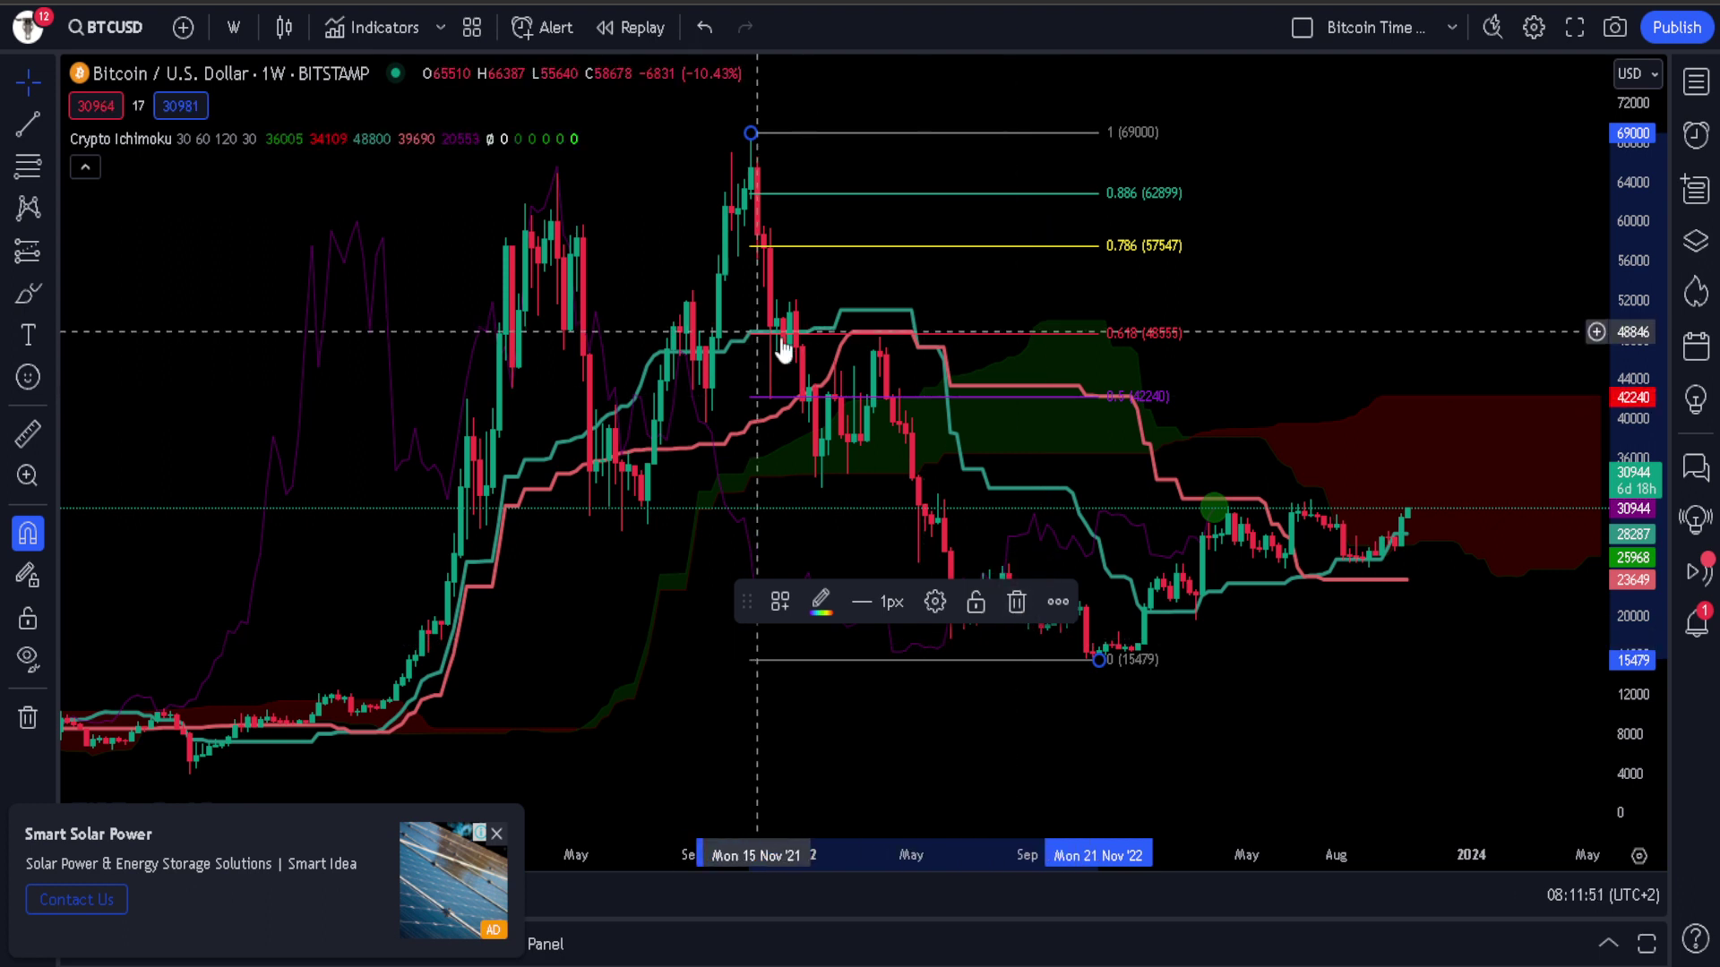
click(1016, 602)
- Place a Horizontal Ray at the July 2023 high and move its start to the April 2023 high at 31035
drag(1343, 368, 1113, 366)
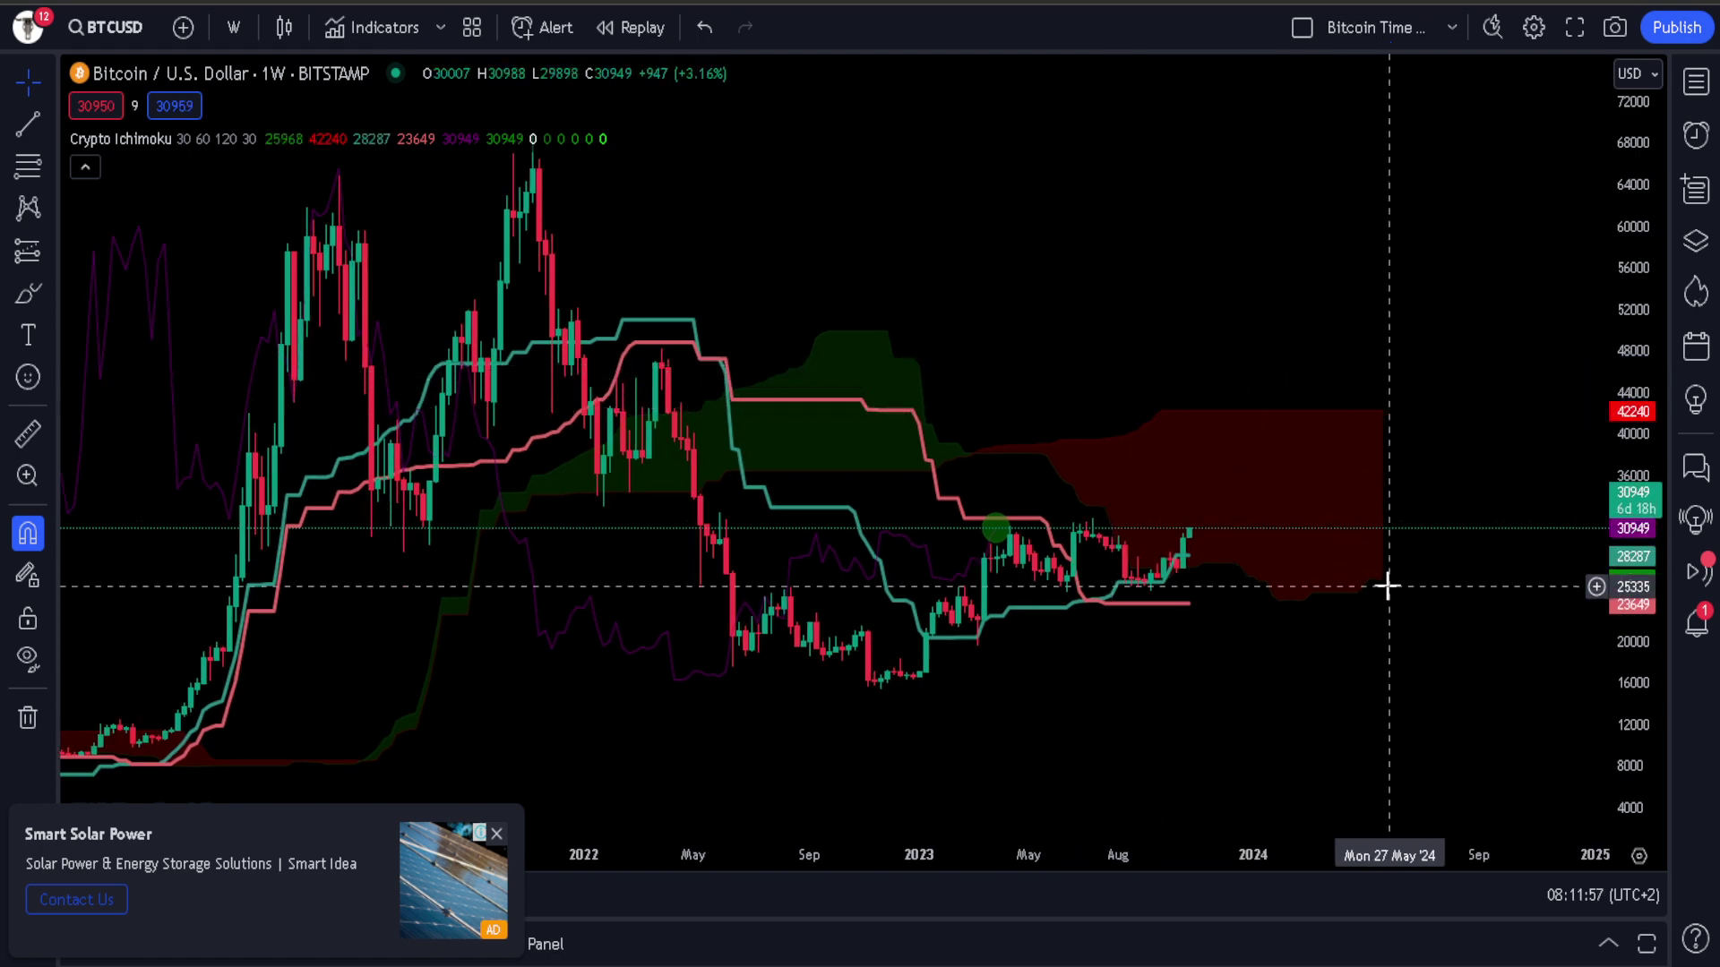
scroll(1387, 587, up, 3)
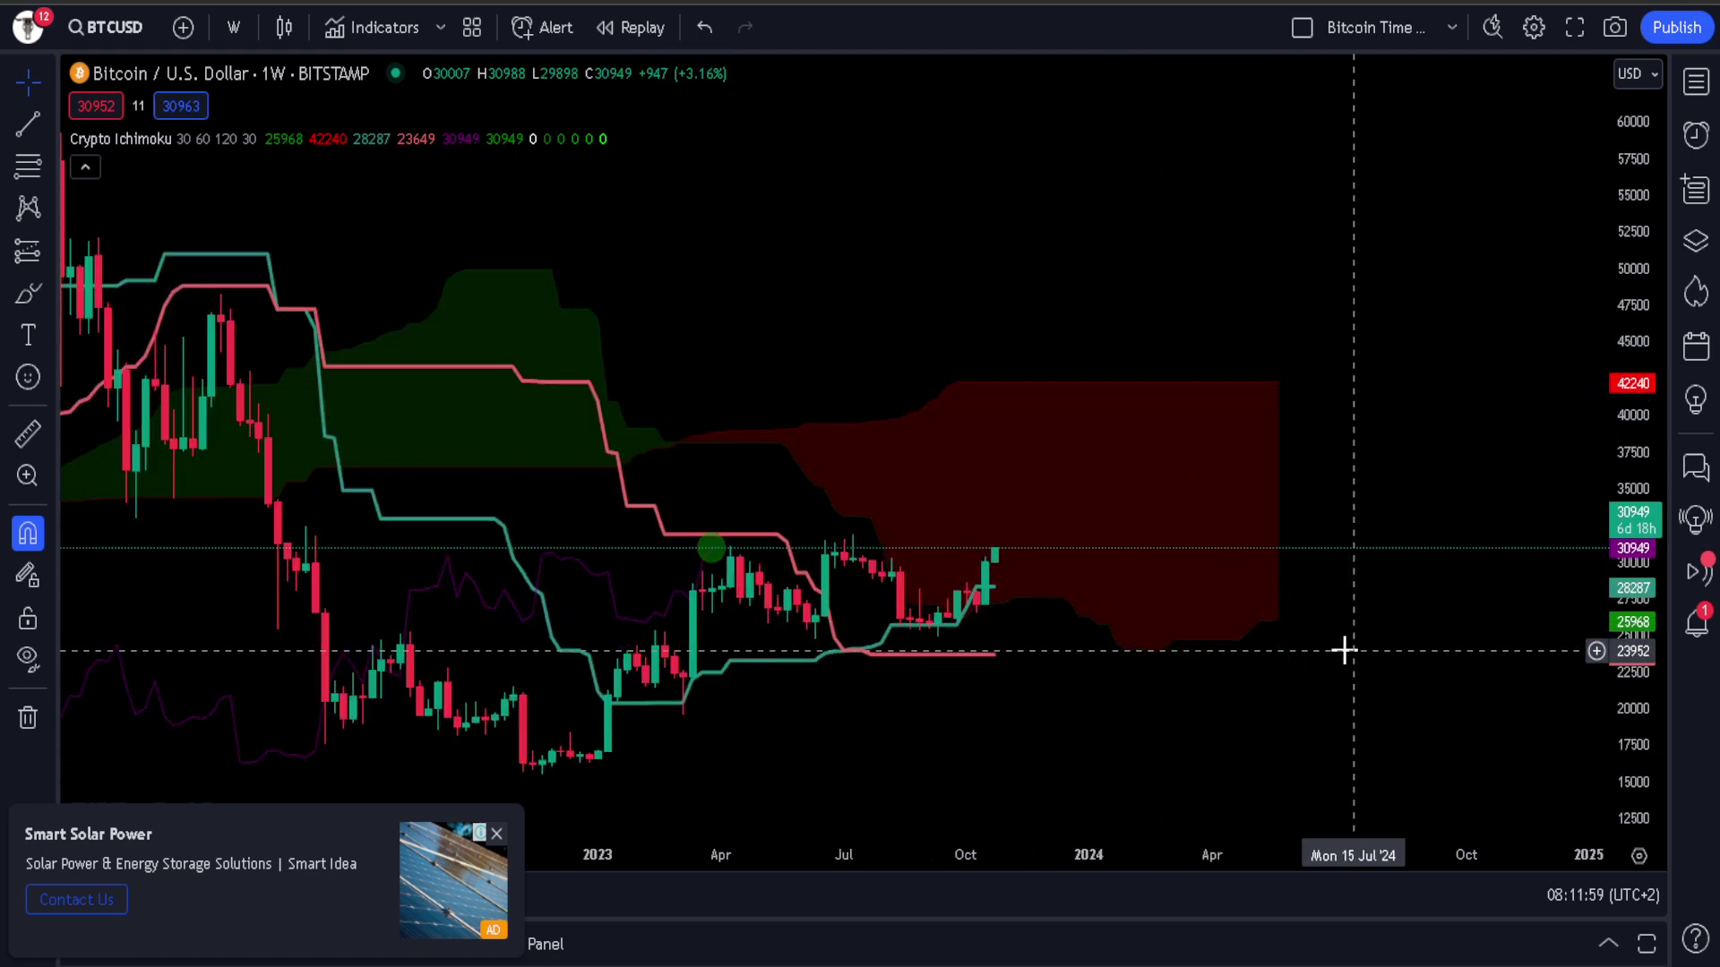
click(50, 124)
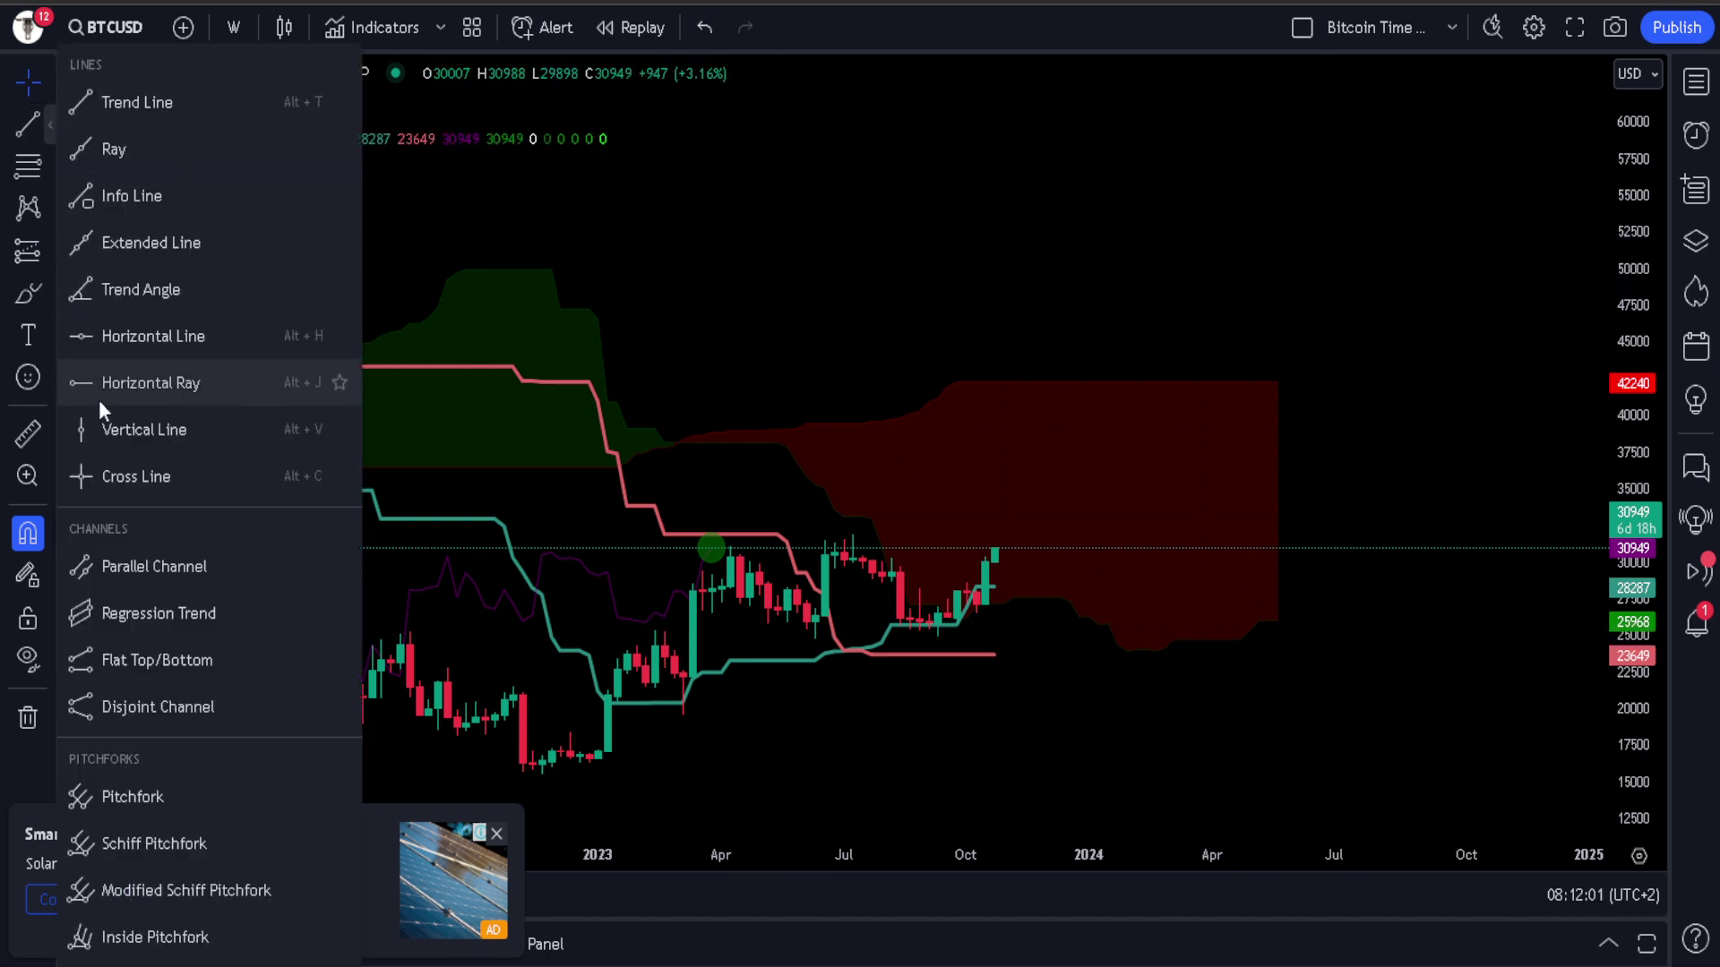
click(57, 387)
click(853, 520)
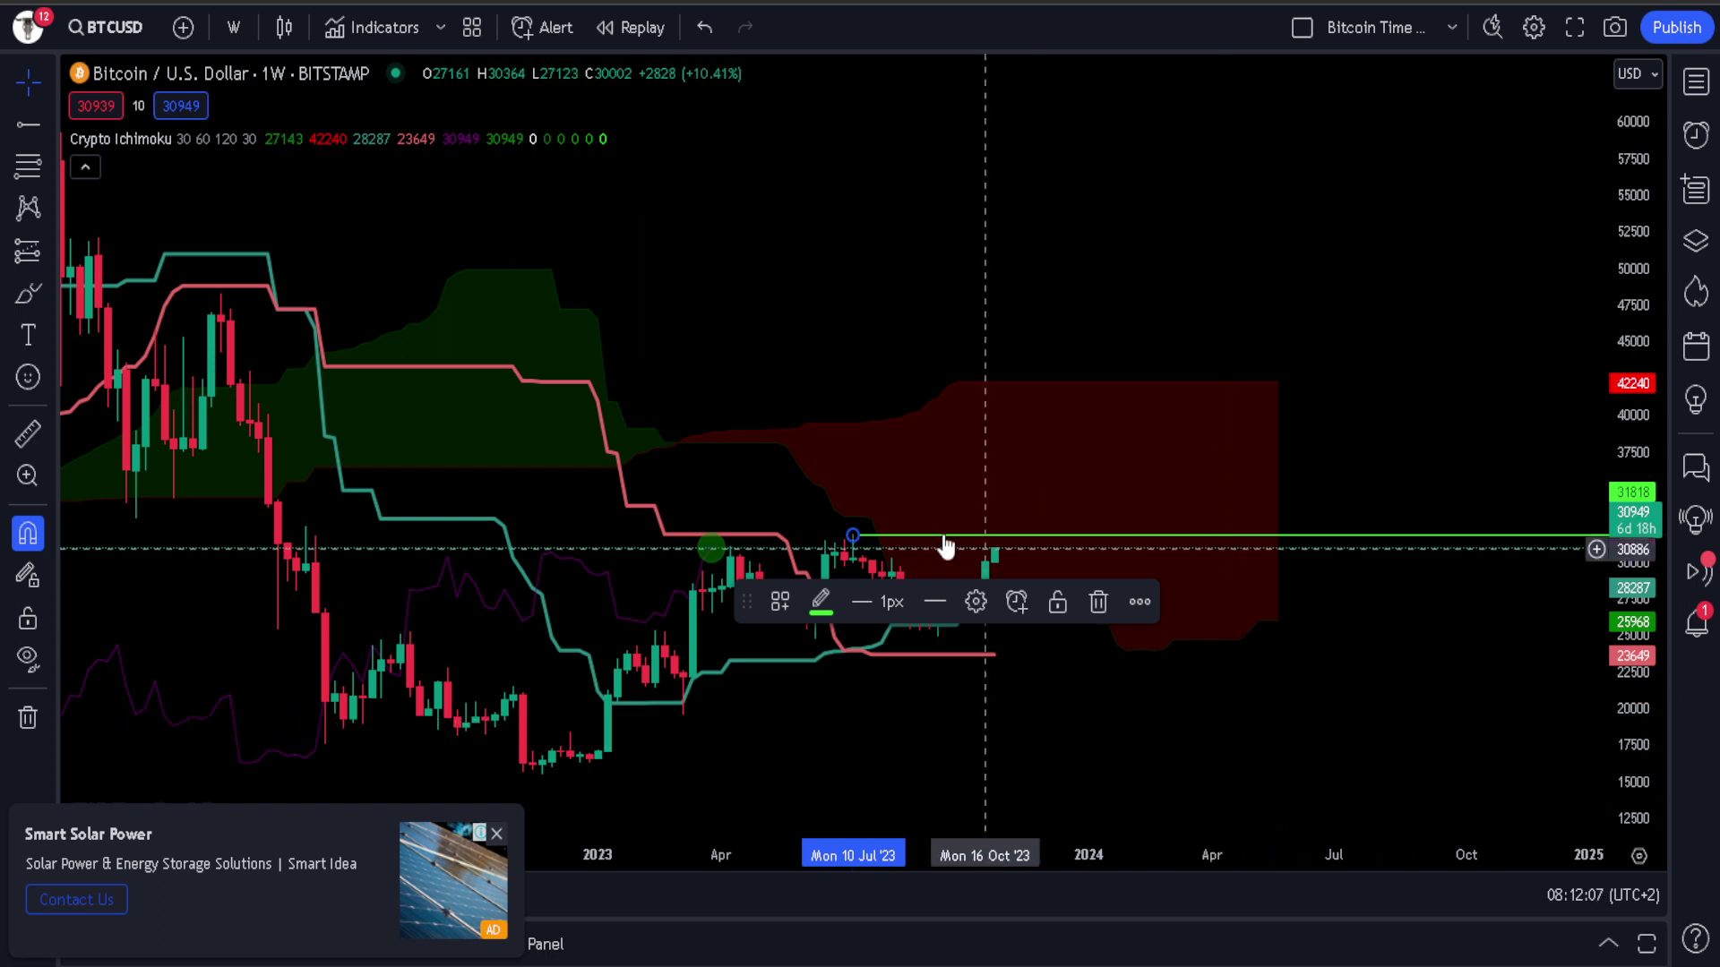
drag(852, 536, 731, 547)
drag(1092, 700, 1221, 695)
scroll(979, 710, up, 5)
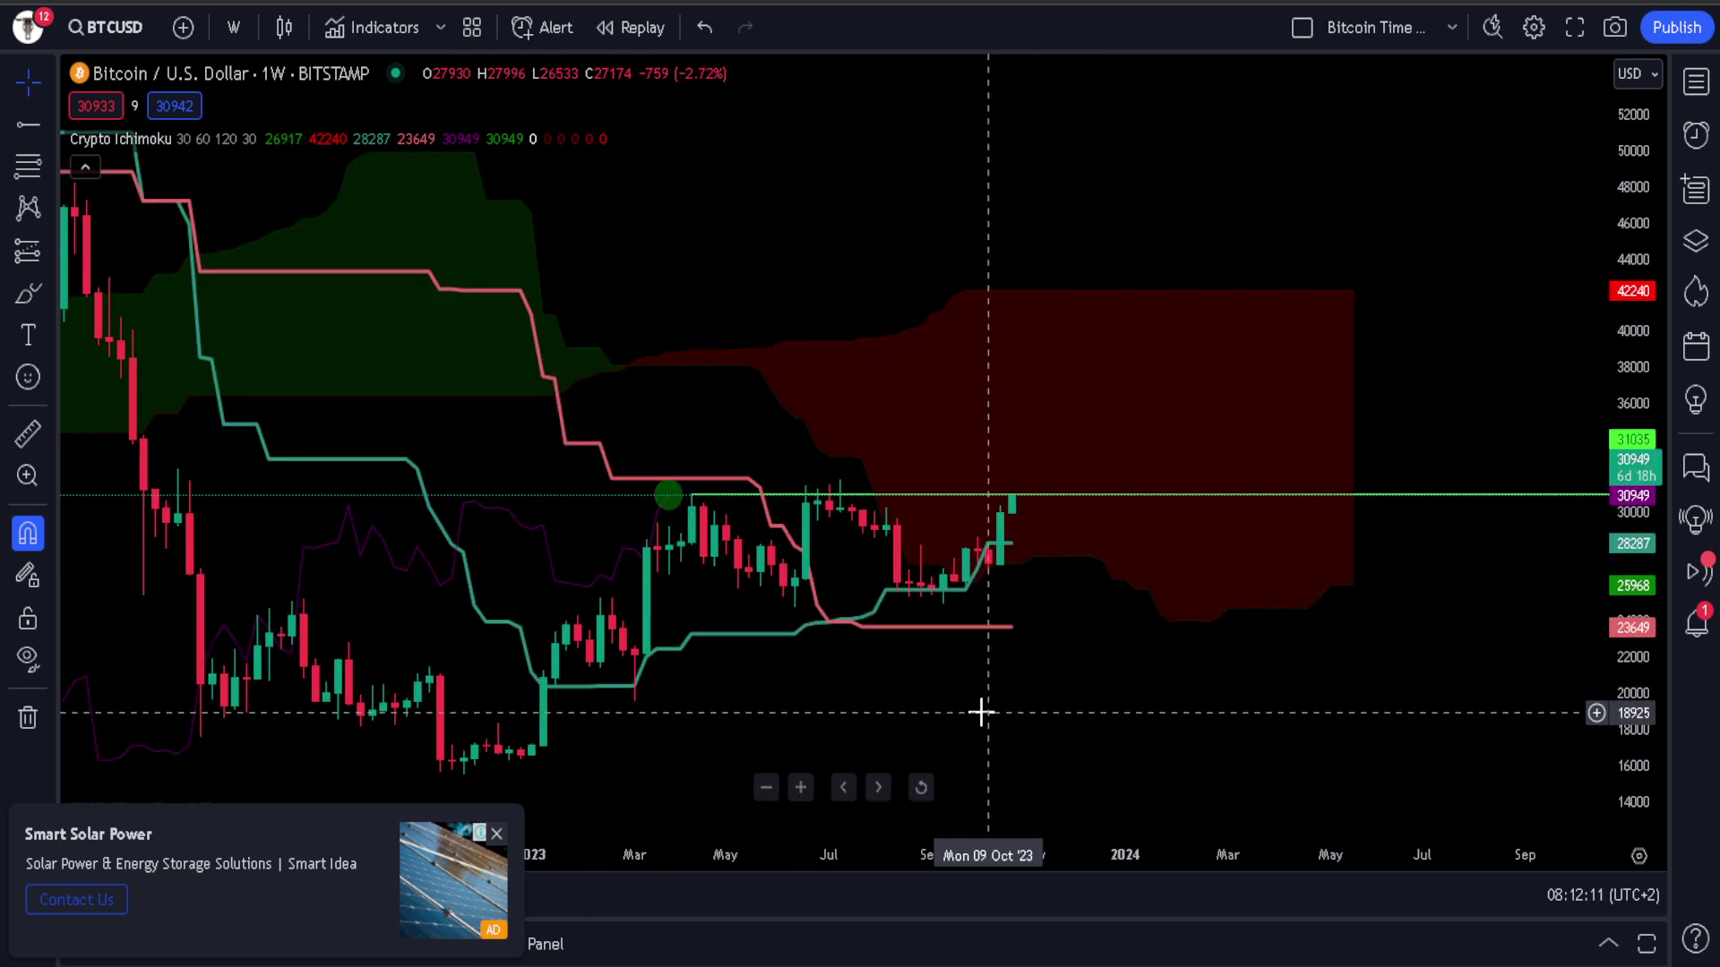
mouse_move(914, 695)
mouse_down()
mouse_move(1107, 632)
mouse_move(1340, 618)
mouse_up()
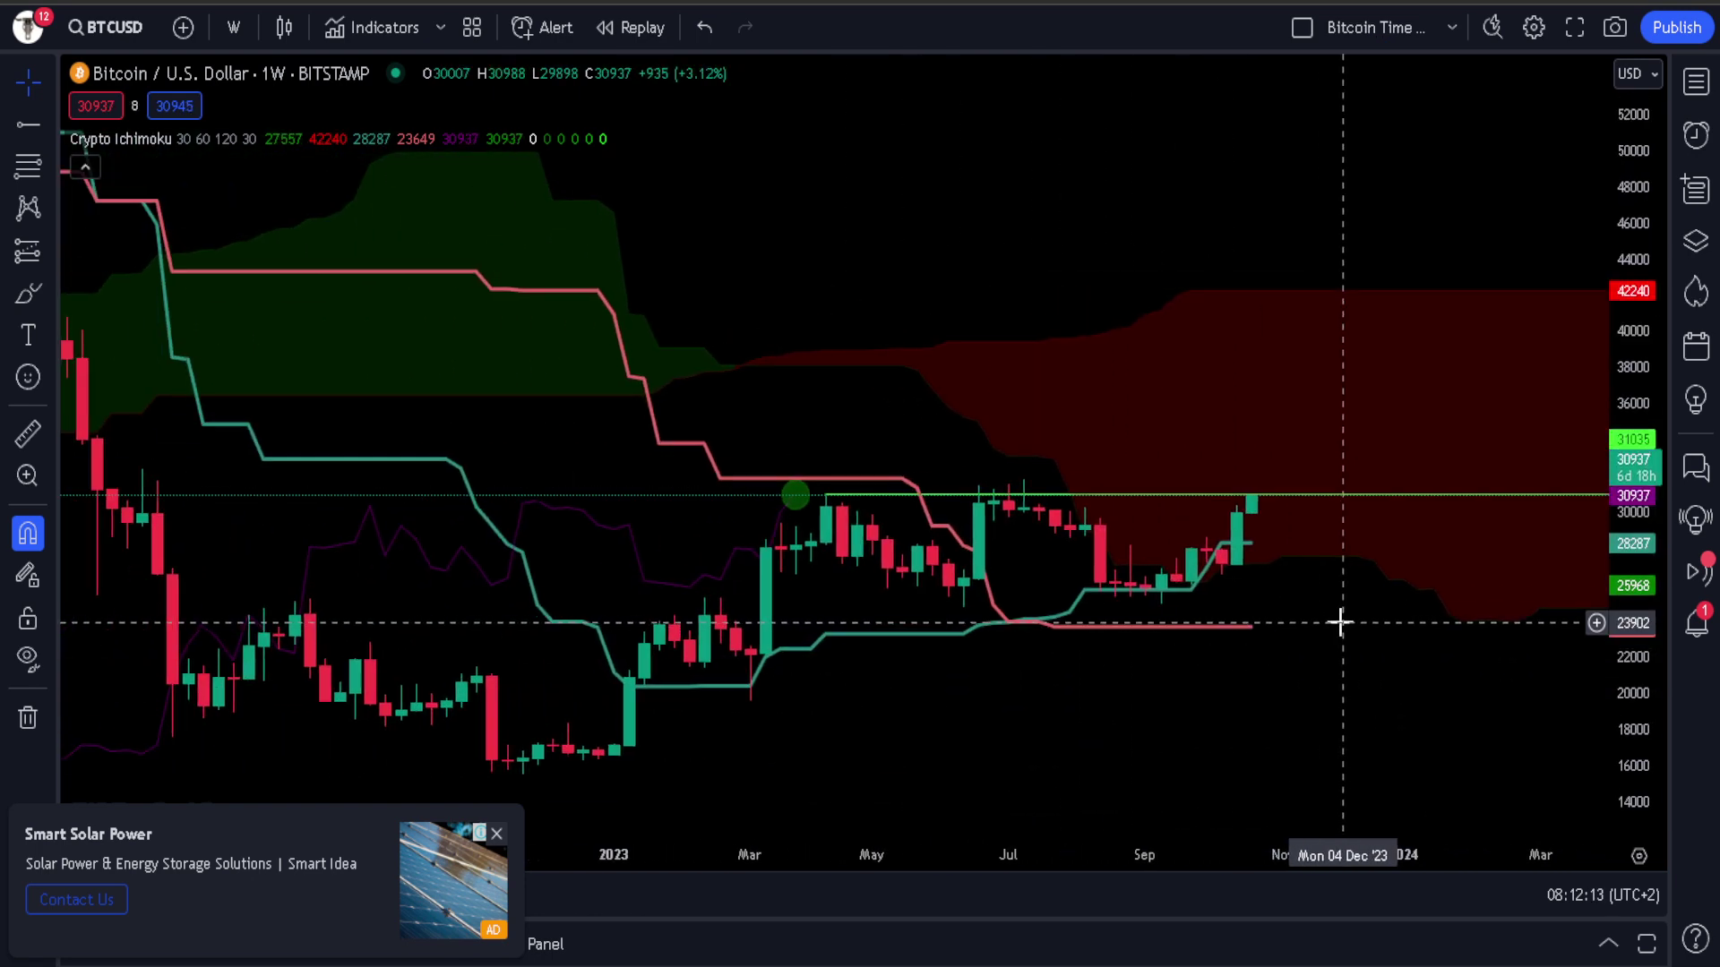
- Brush three arcs above the April, July and October 2023 highs along the horizontal ray, and delete the arcs
click(27, 305)
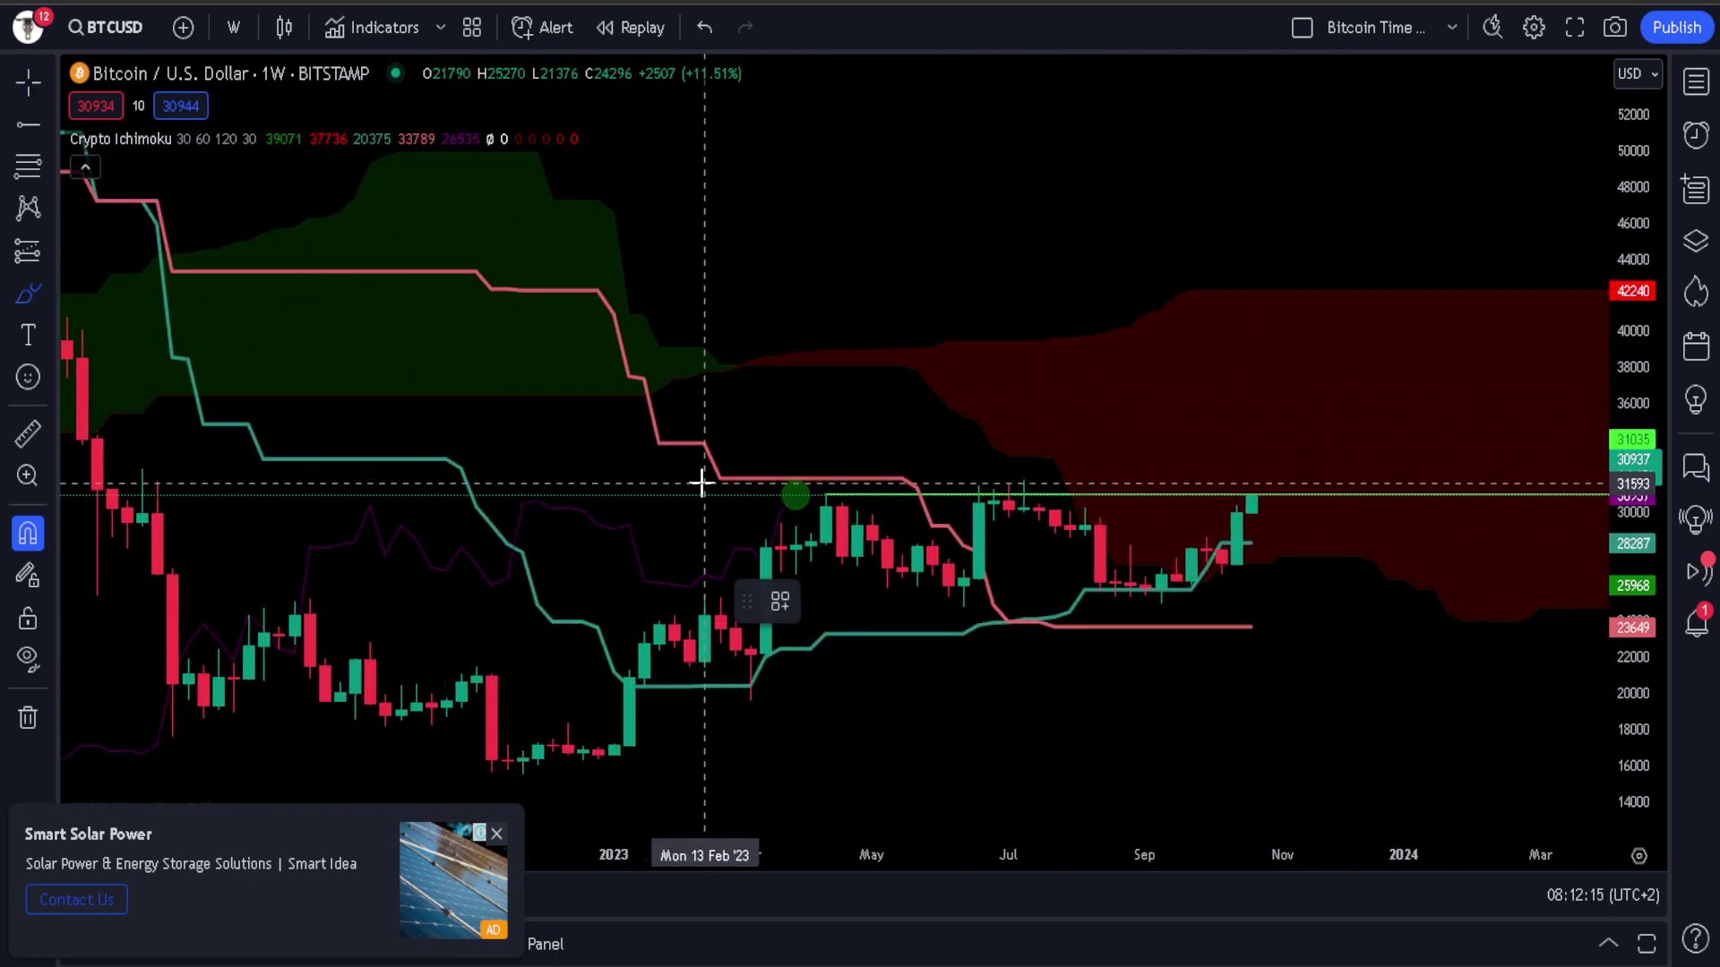
drag(738, 492, 1094, 491)
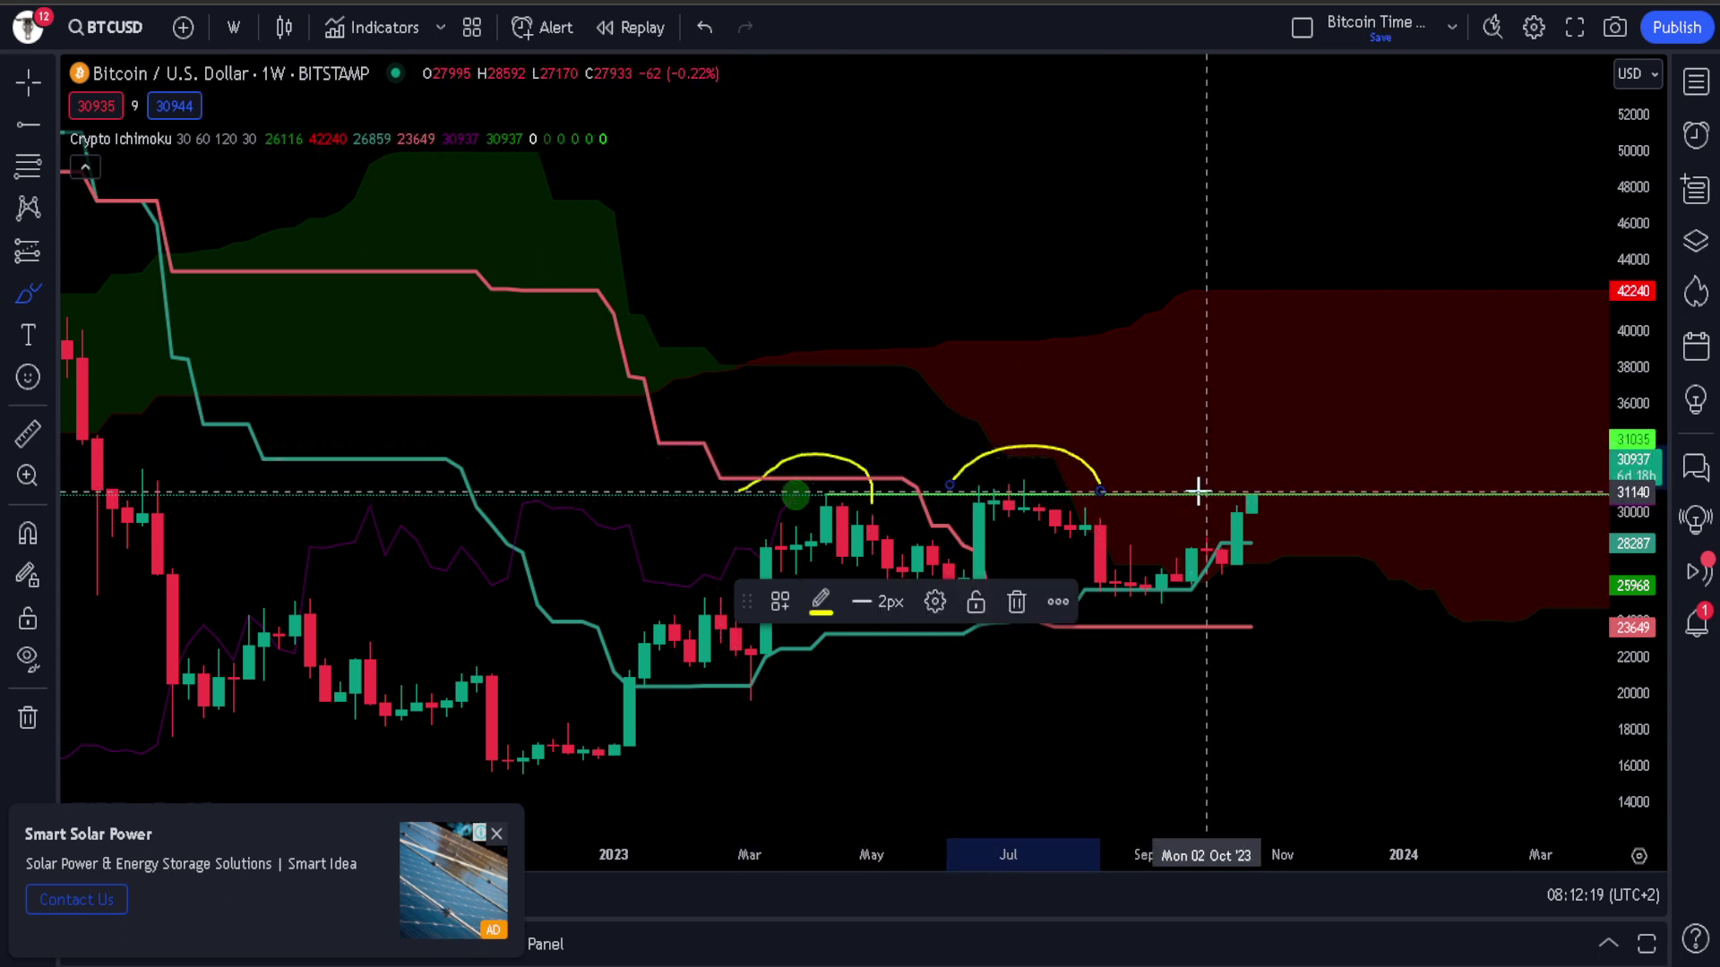
drag(1208, 487, 1342, 498)
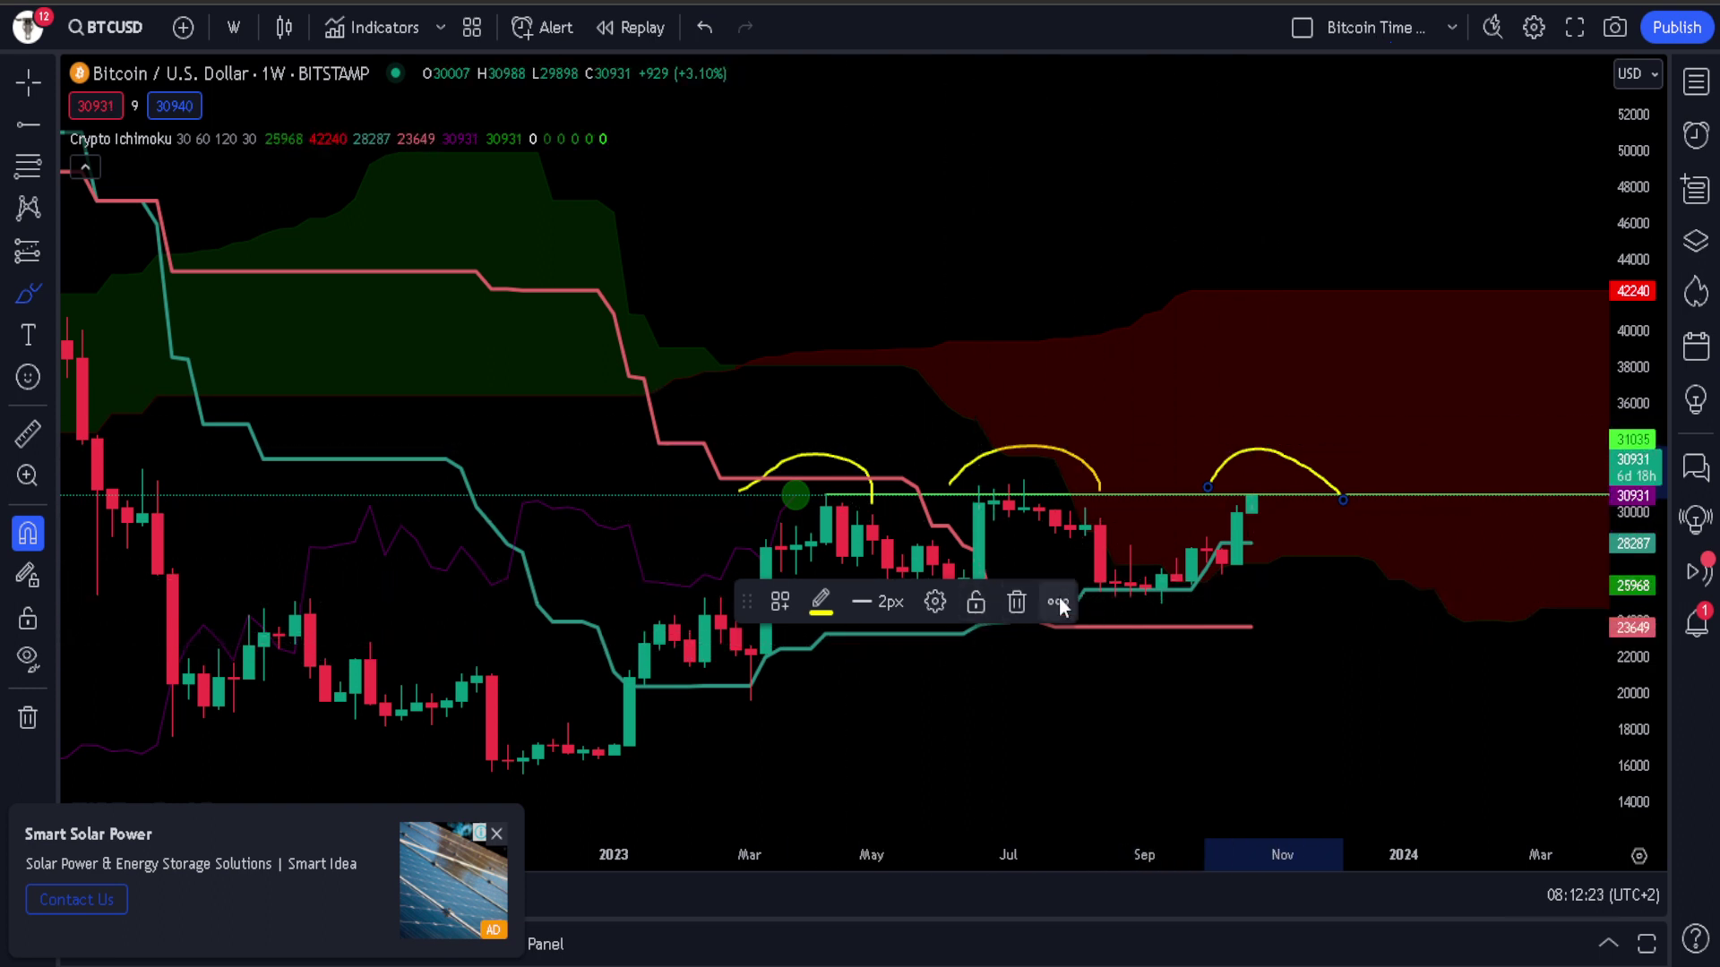
click(1018, 602)
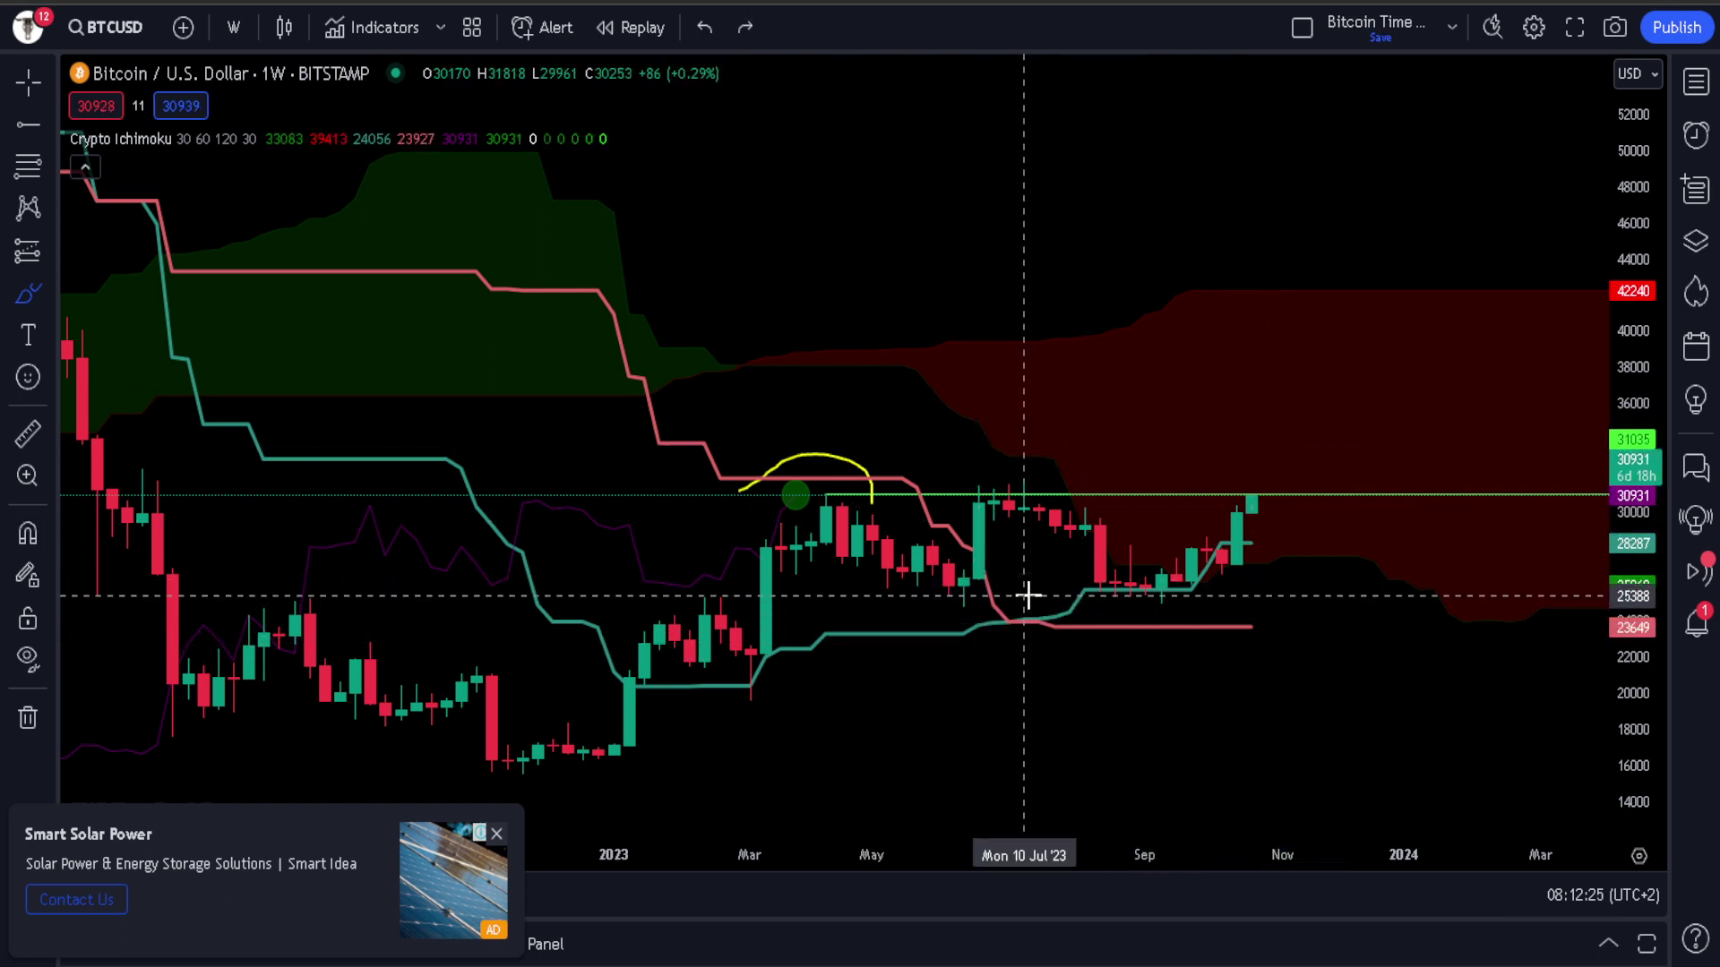
scroll(1213, 520, up, 3)
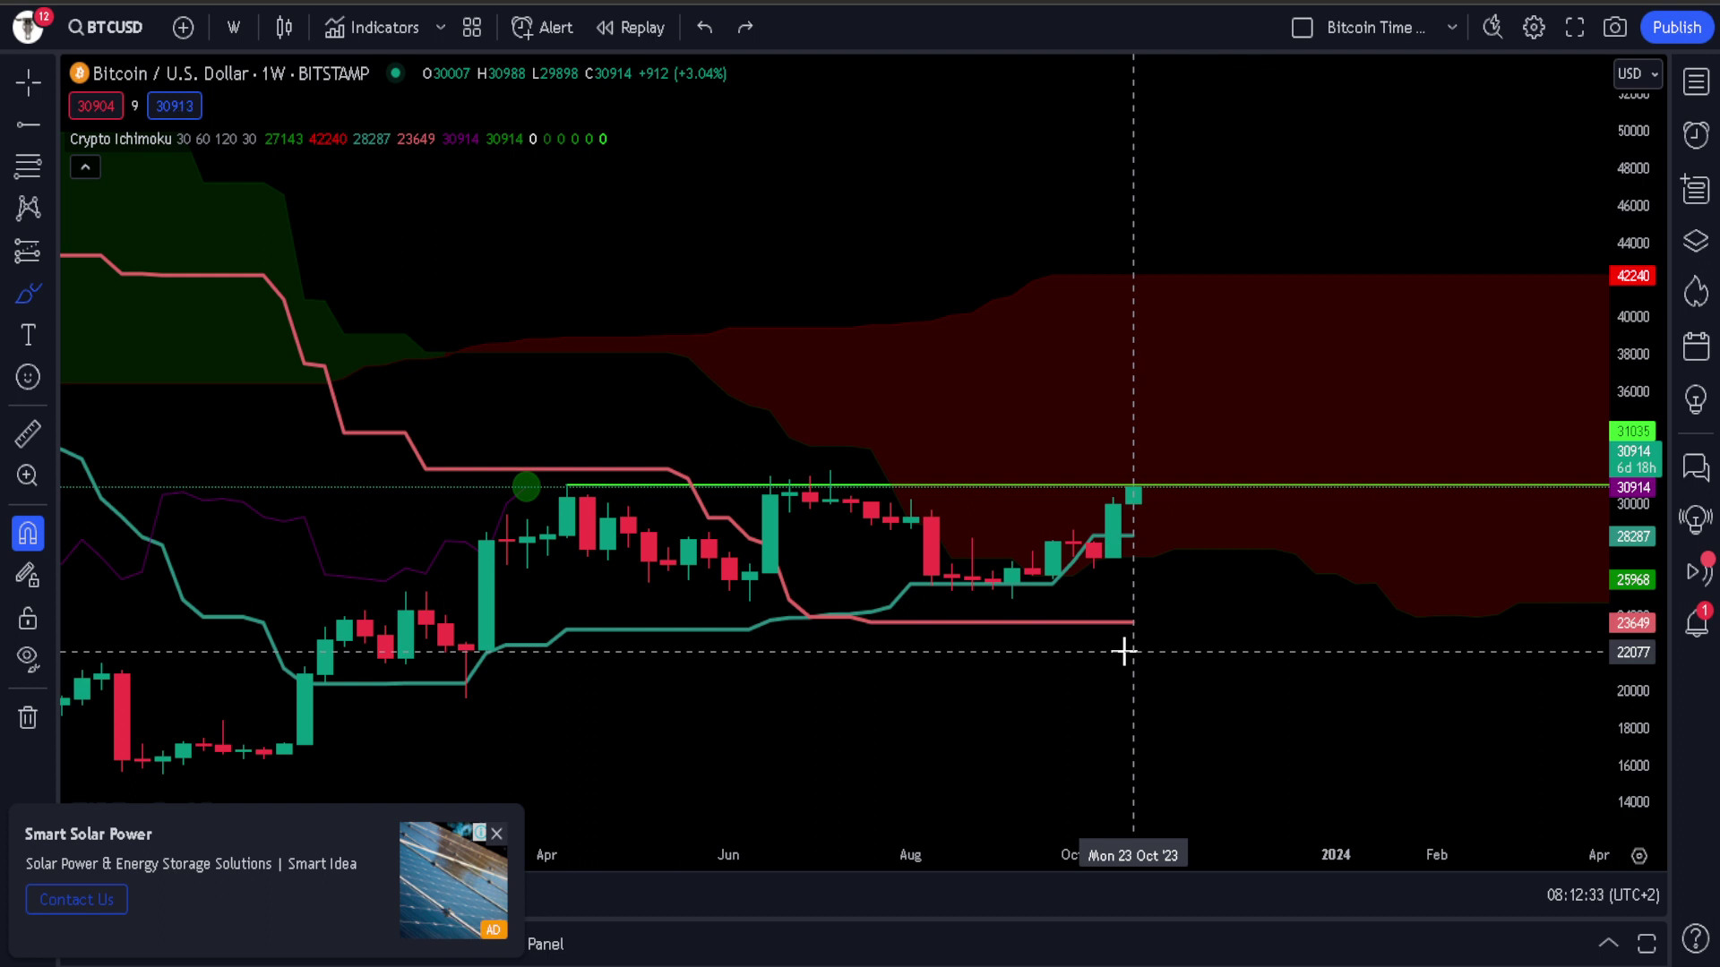
- Remove all drawings from the Bitcoin chart and switch its interval to 1 day
click(28, 717)
click(99, 714)
click(233, 27)
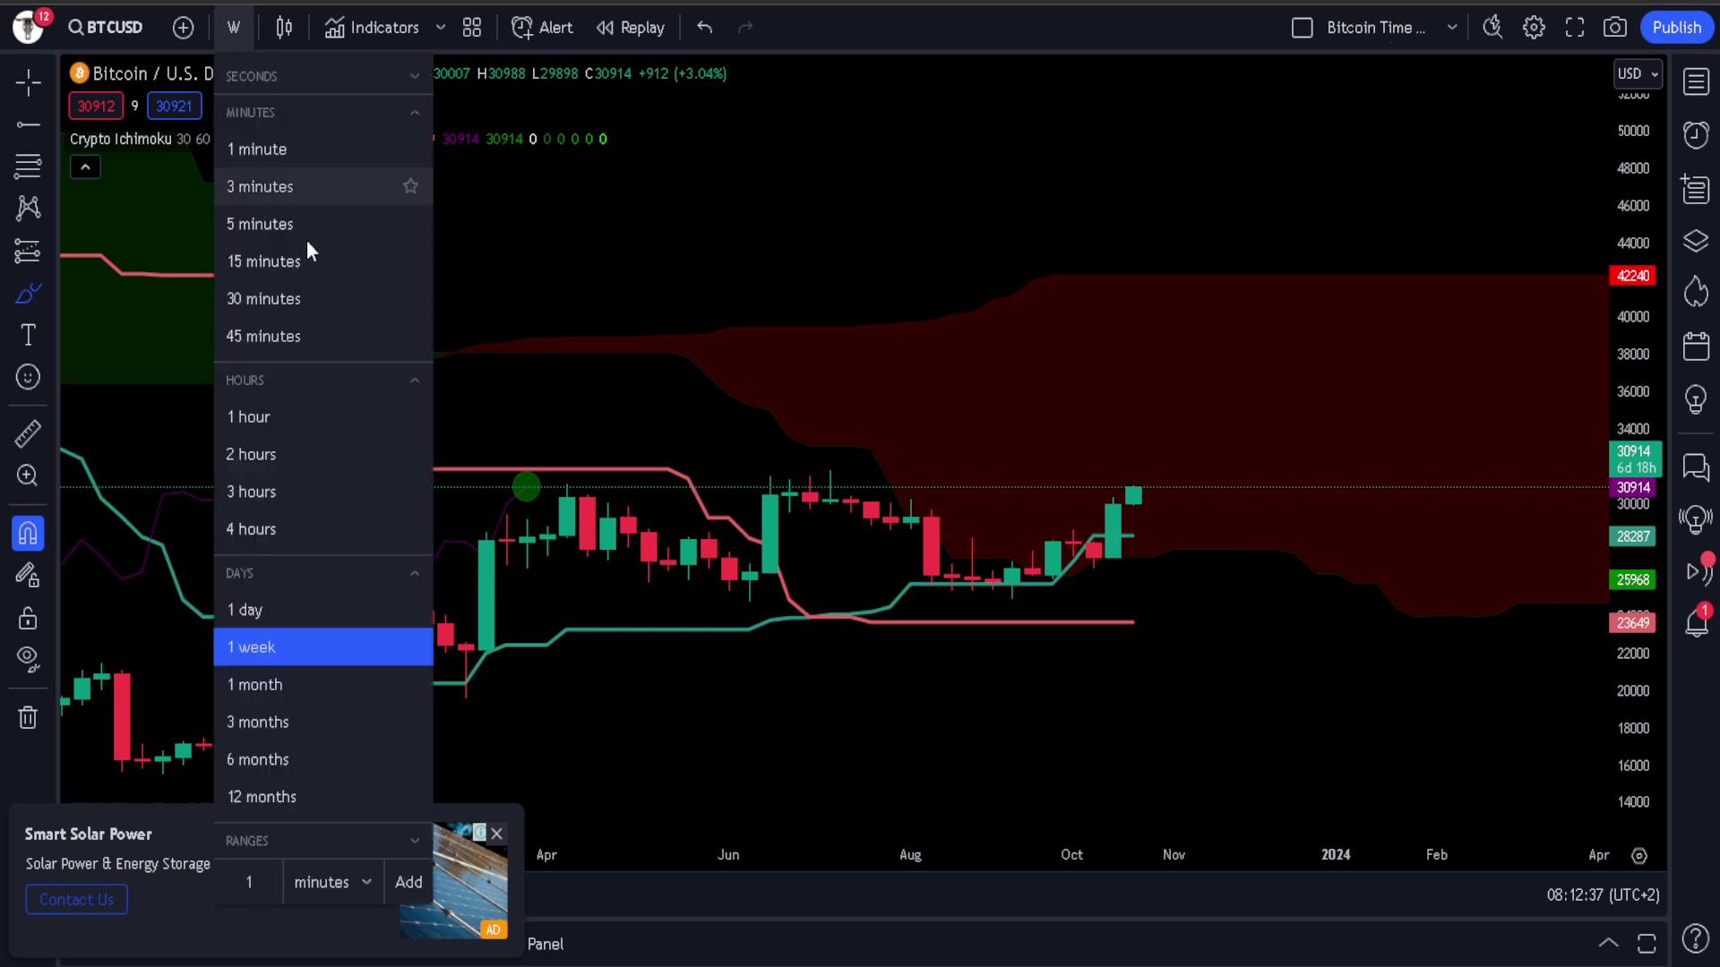
click(269, 610)
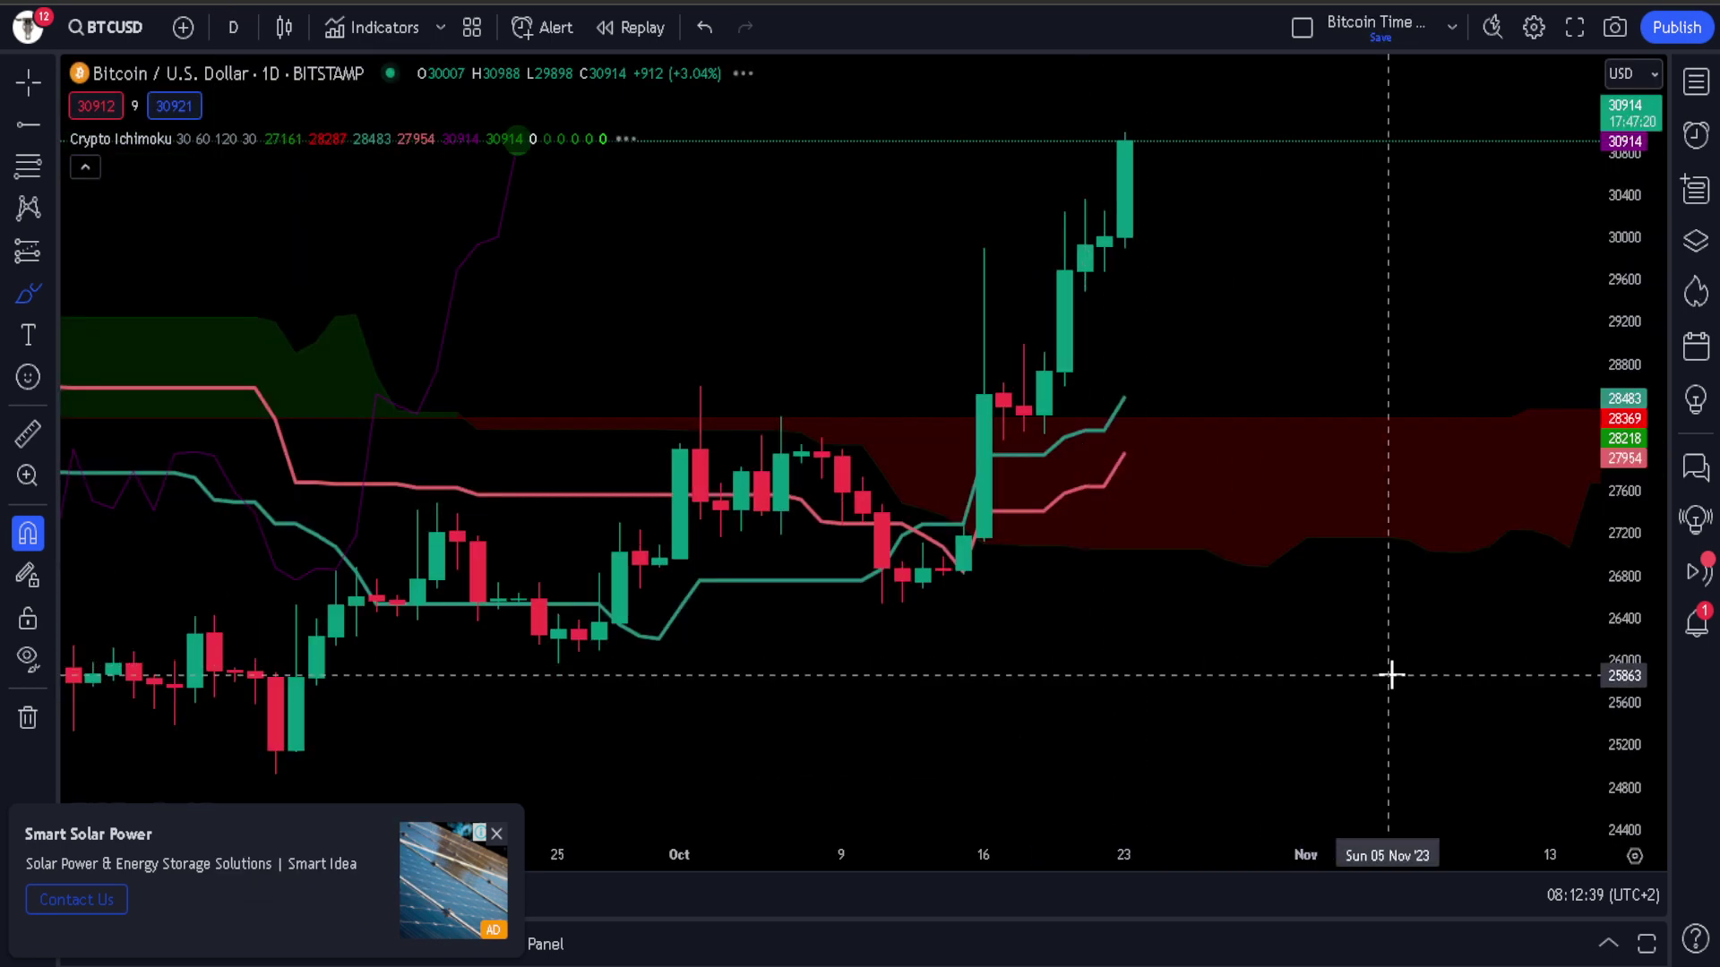
- Examine the daily candles against the Ichimoku cloud and where the green and red lines cross in October 2023
scroll(1080, 583, down, 4)
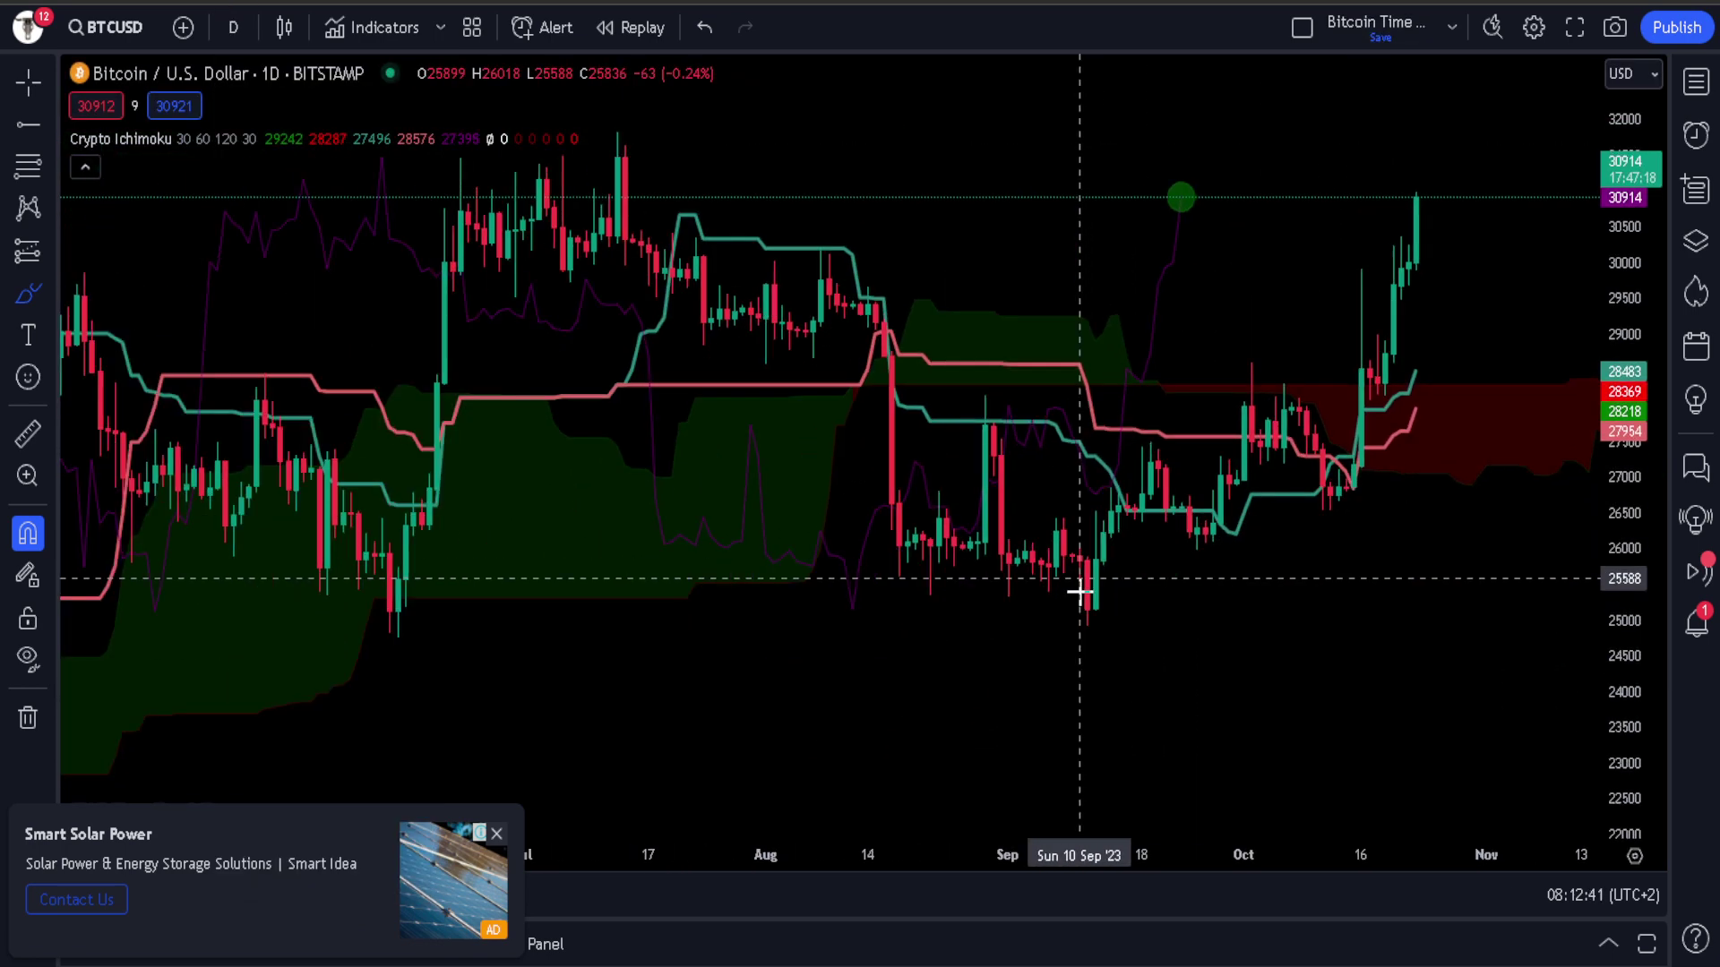
scroll(906, 469, down, 2)
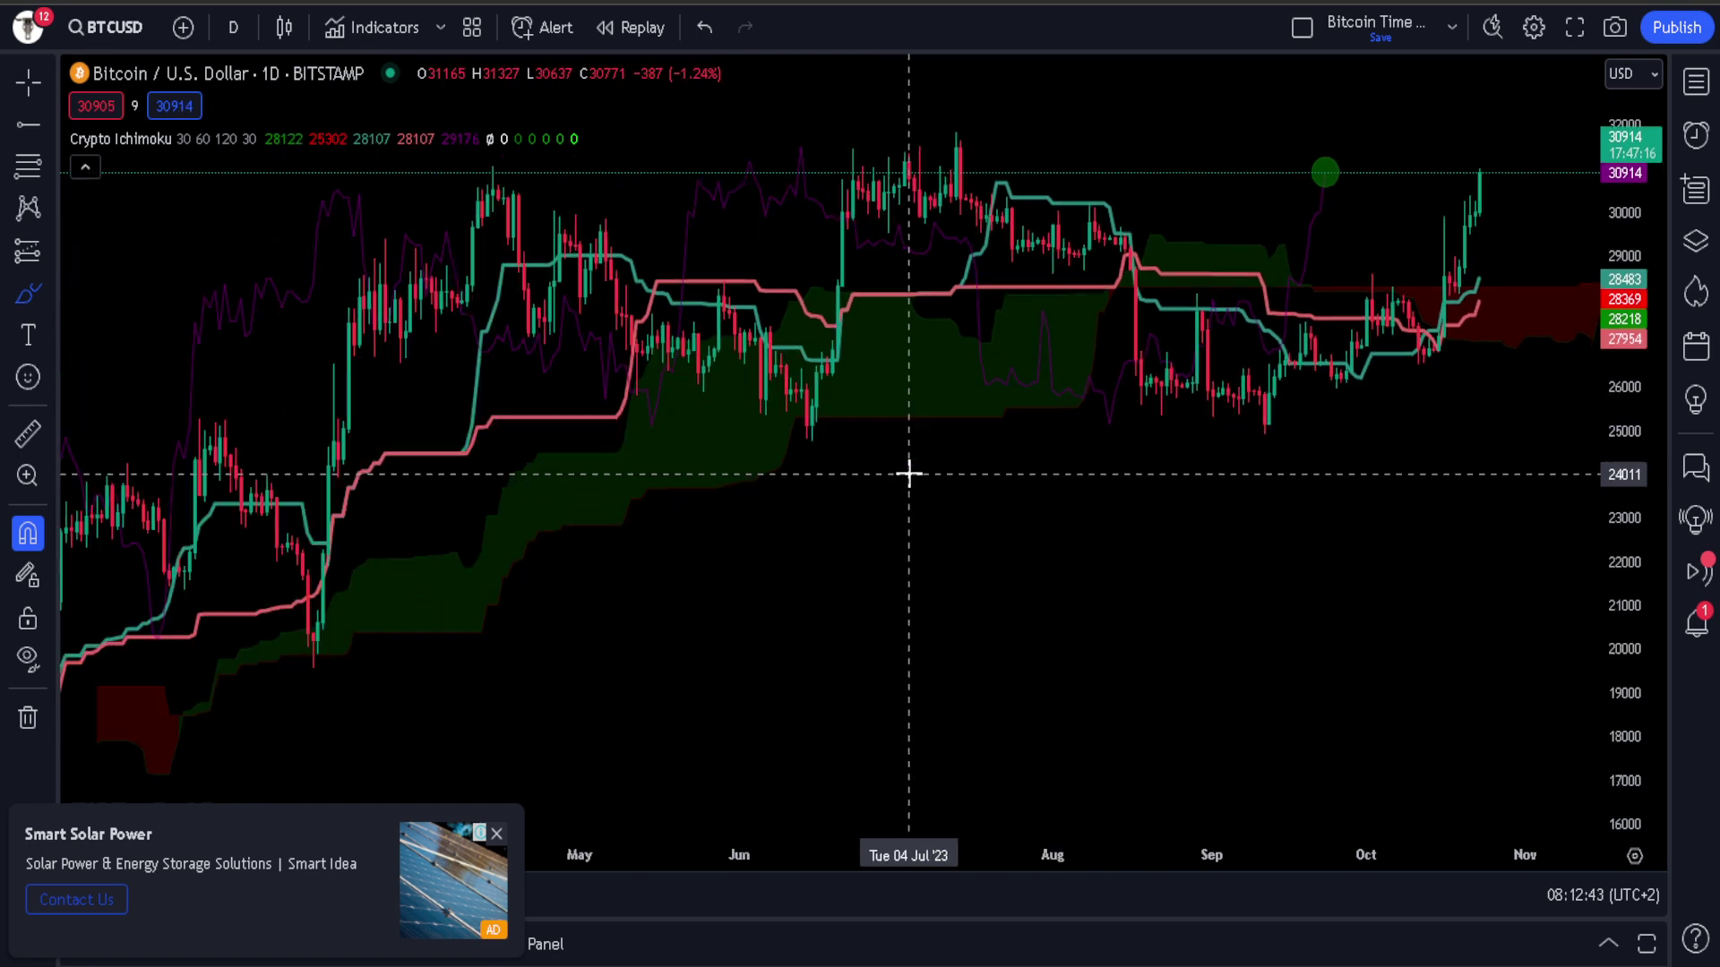
scroll(910, 468, up, 4)
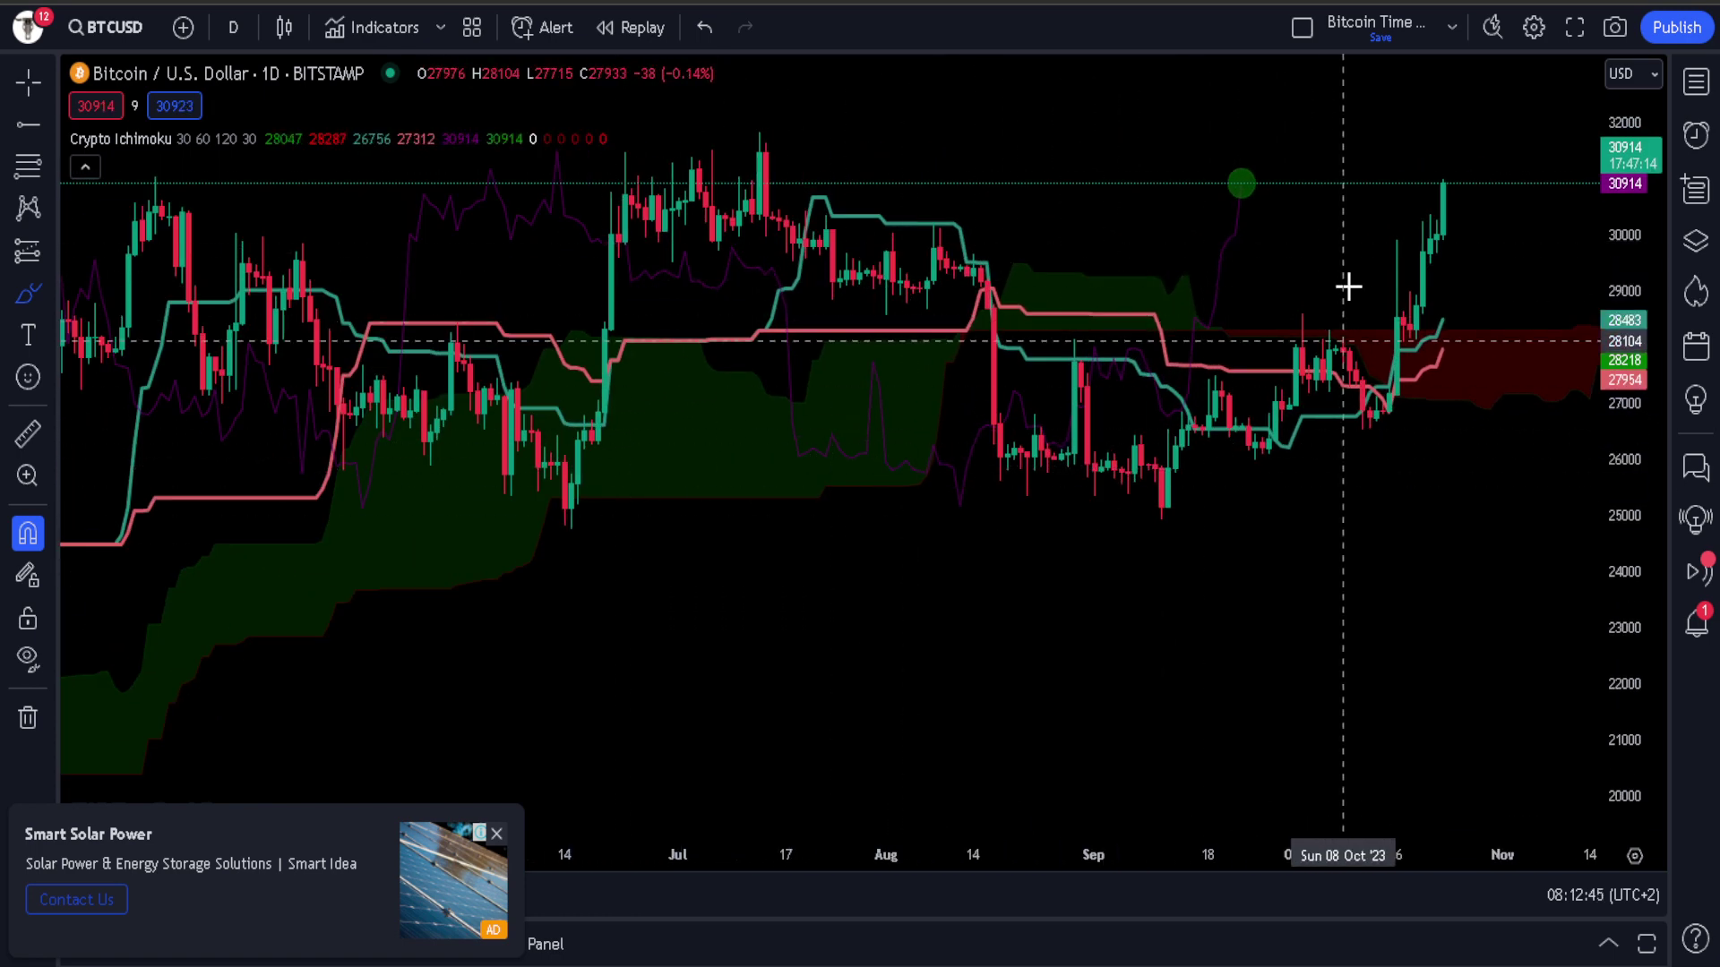
scroll(1165, 395, down, 1)
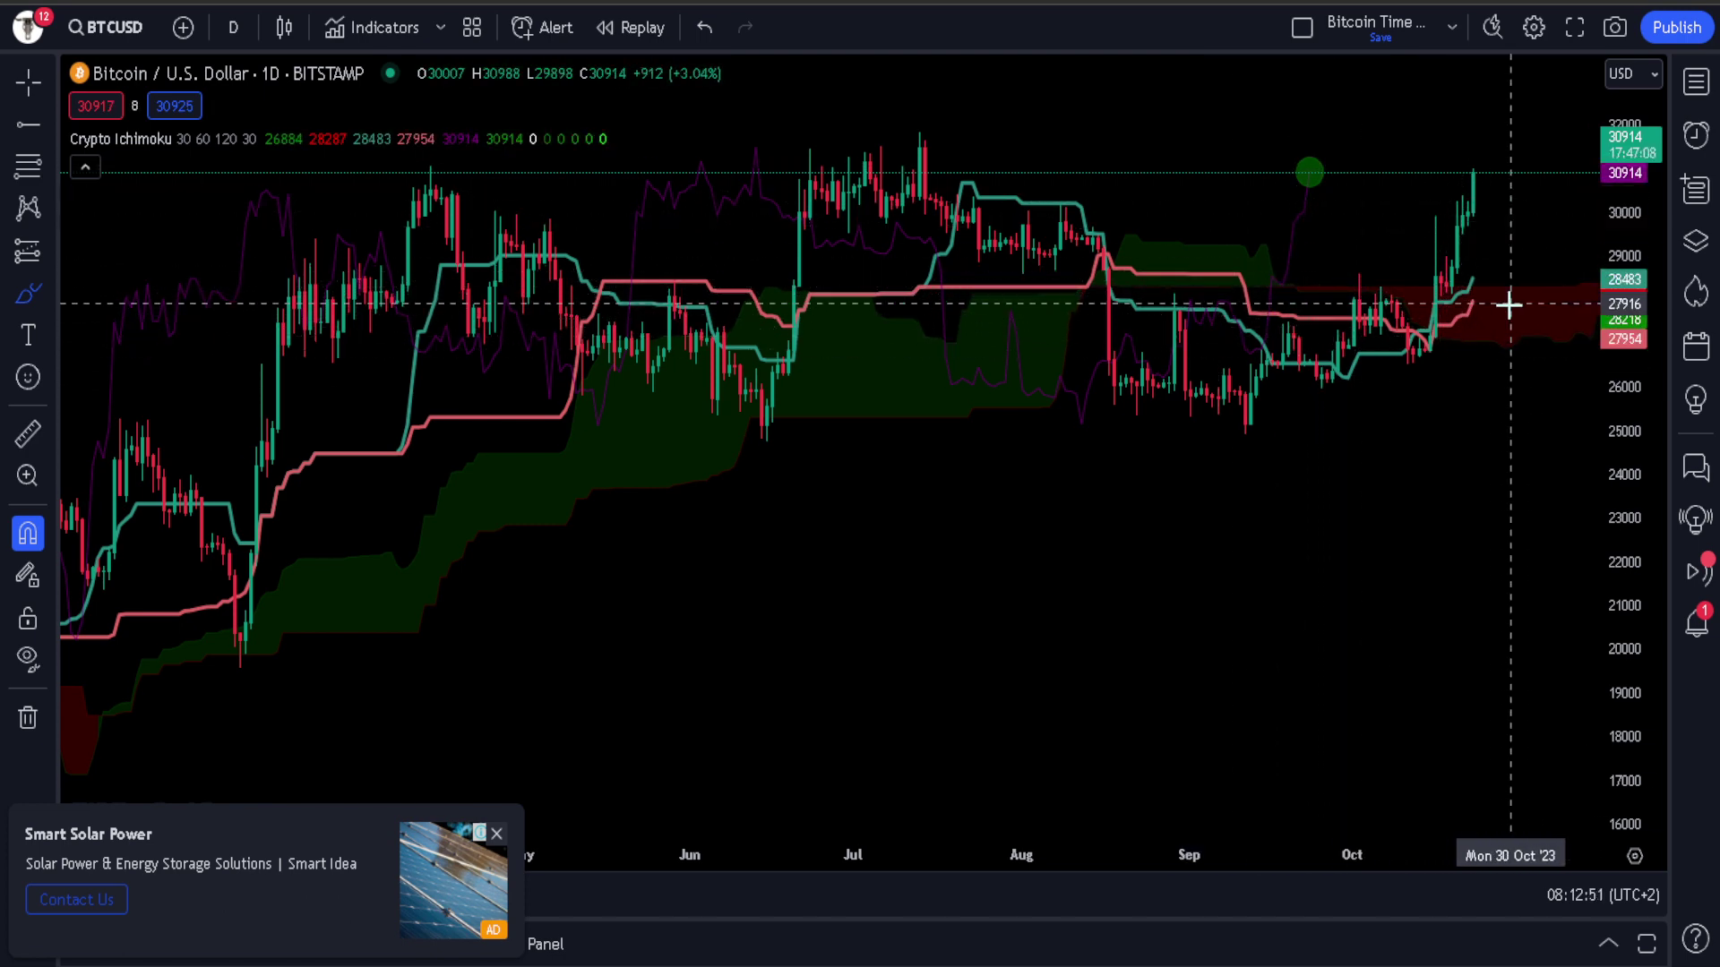
scroll(1512, 367, up, 1)
scroll(1513, 383, up, 1)
drag(1317, 488, 1315, 486)
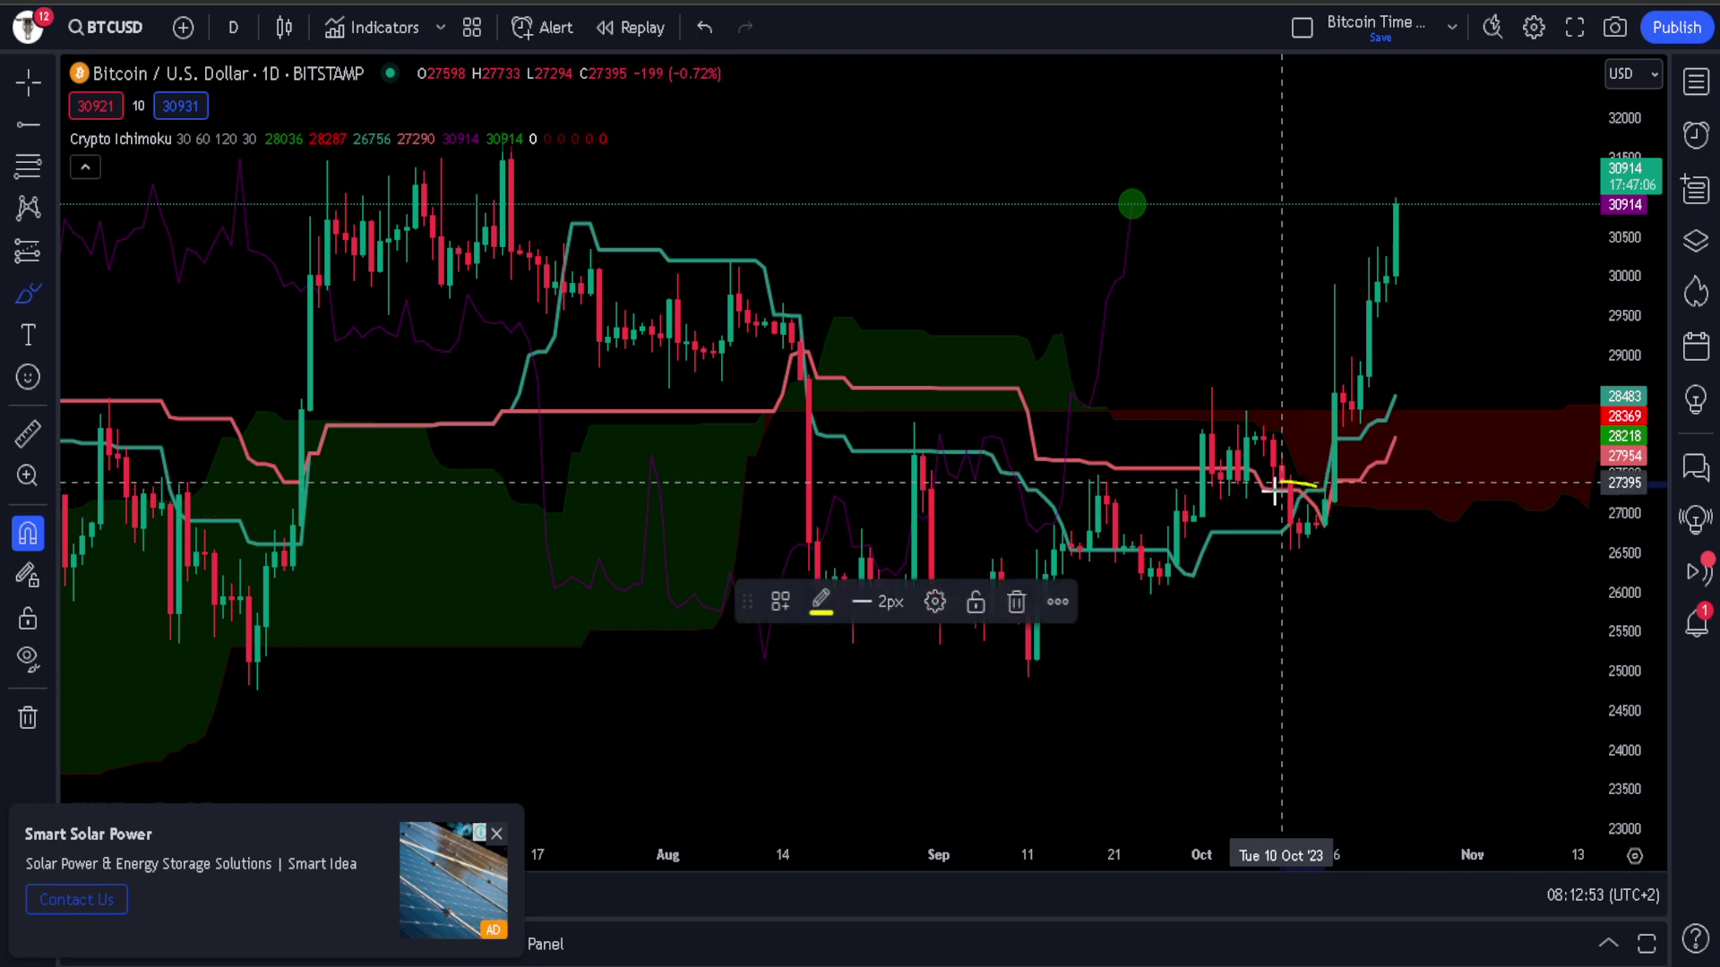
key(ctrl+z)
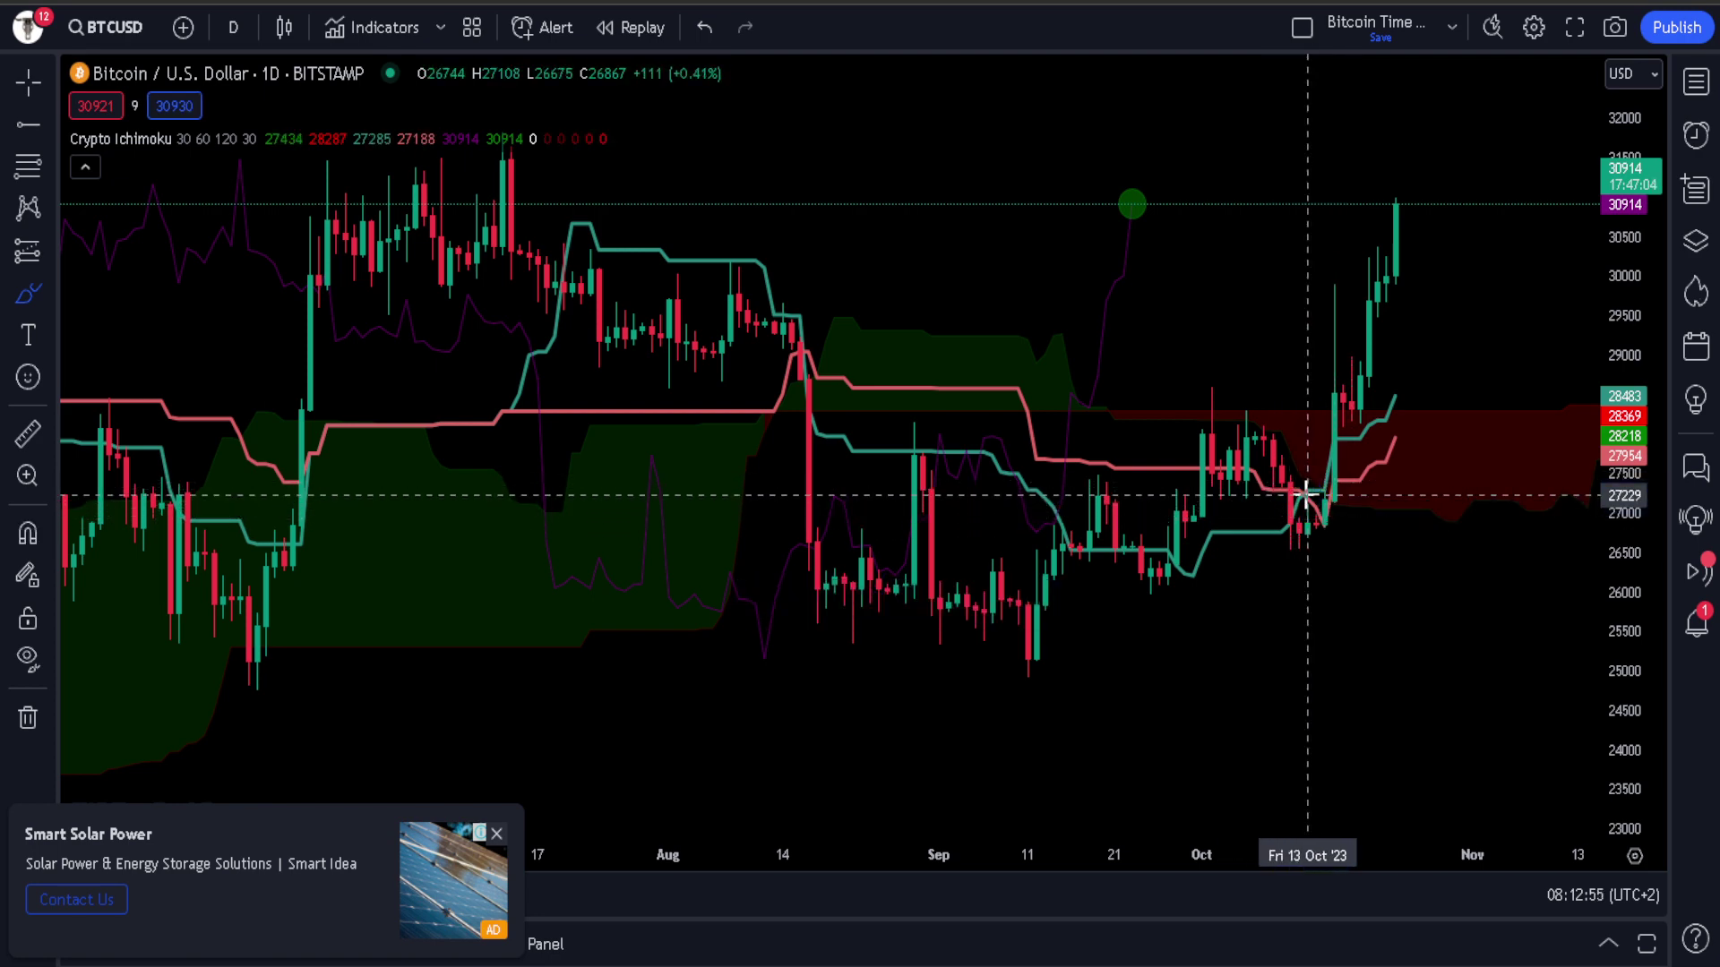
scroll(994, 463, down, 1)
scroll(995, 463, down, 1)
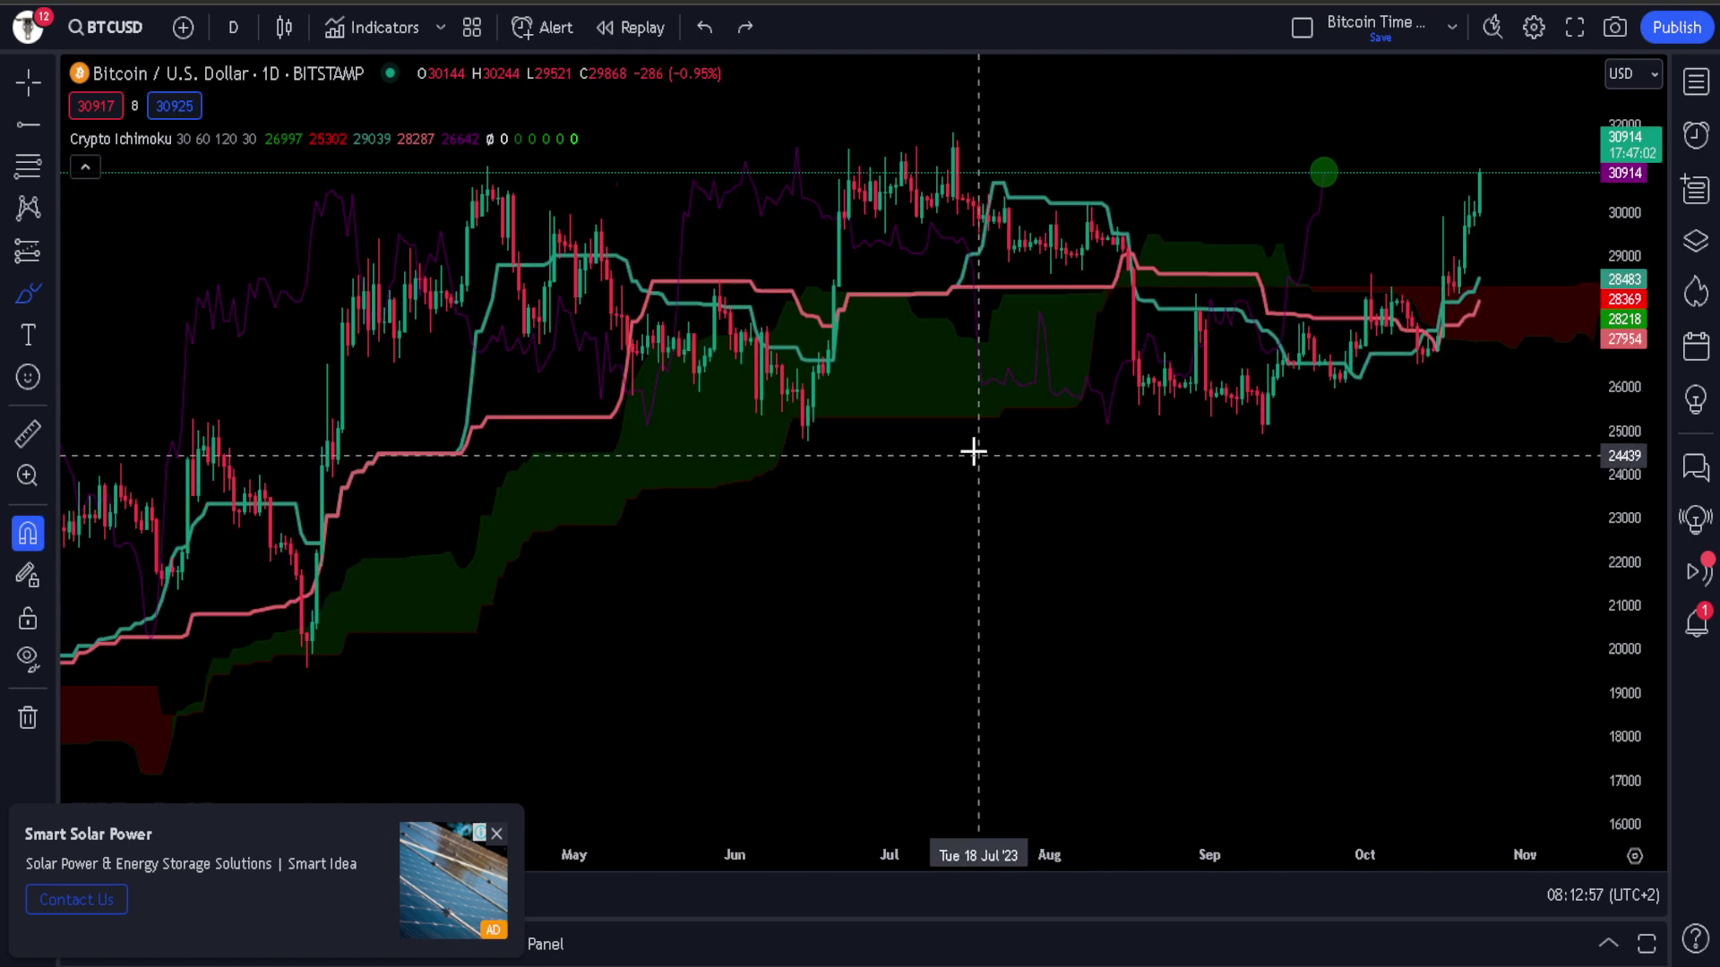
- Place a Horizontal Ray at the April 2023 high of 31035 to compare it with the latest daily candle, and delete the ray
click(36, 136)
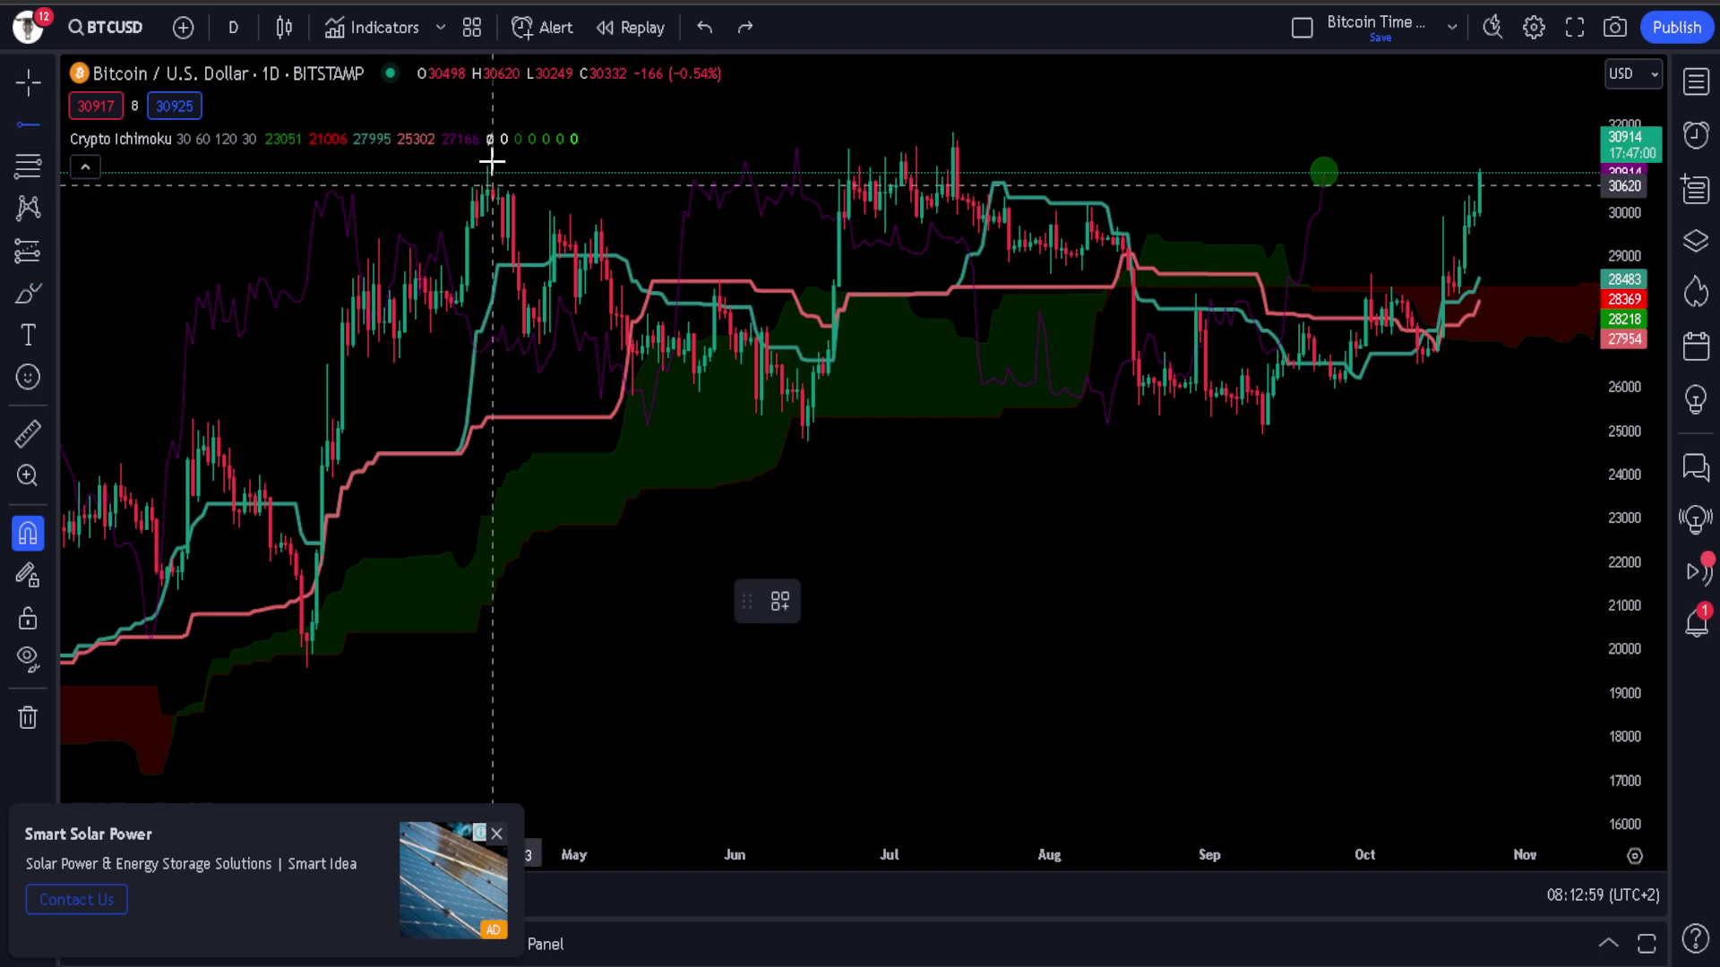
click(487, 162)
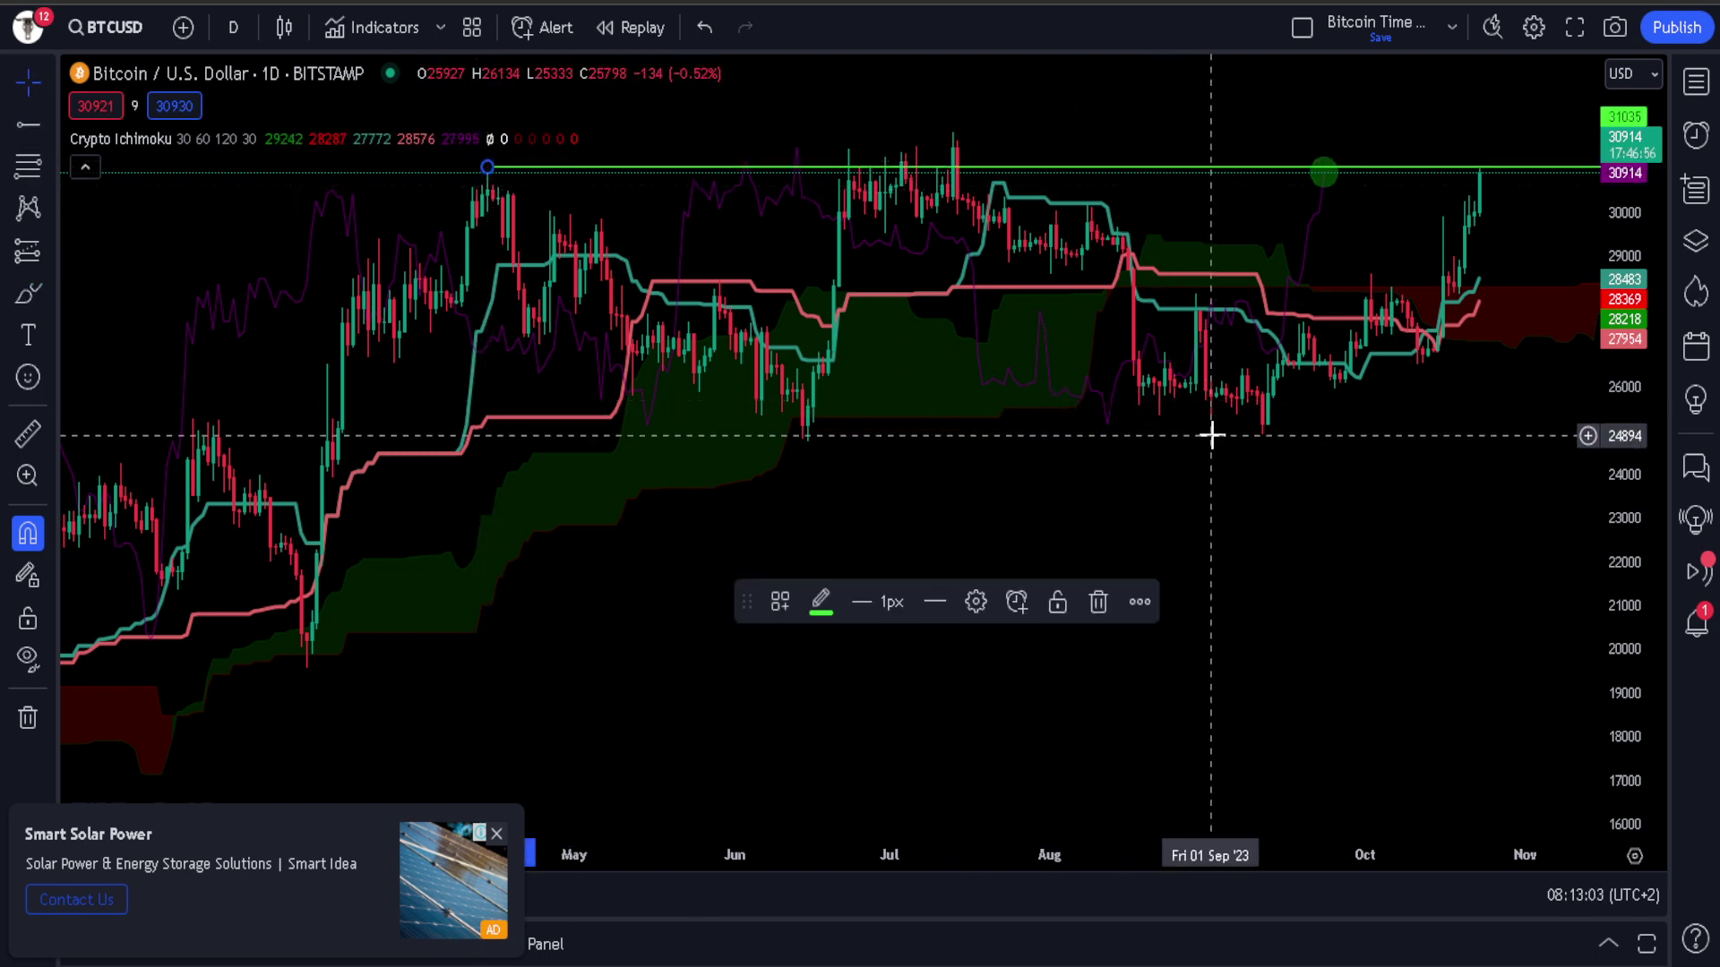
scroll(1211, 435, up, 5)
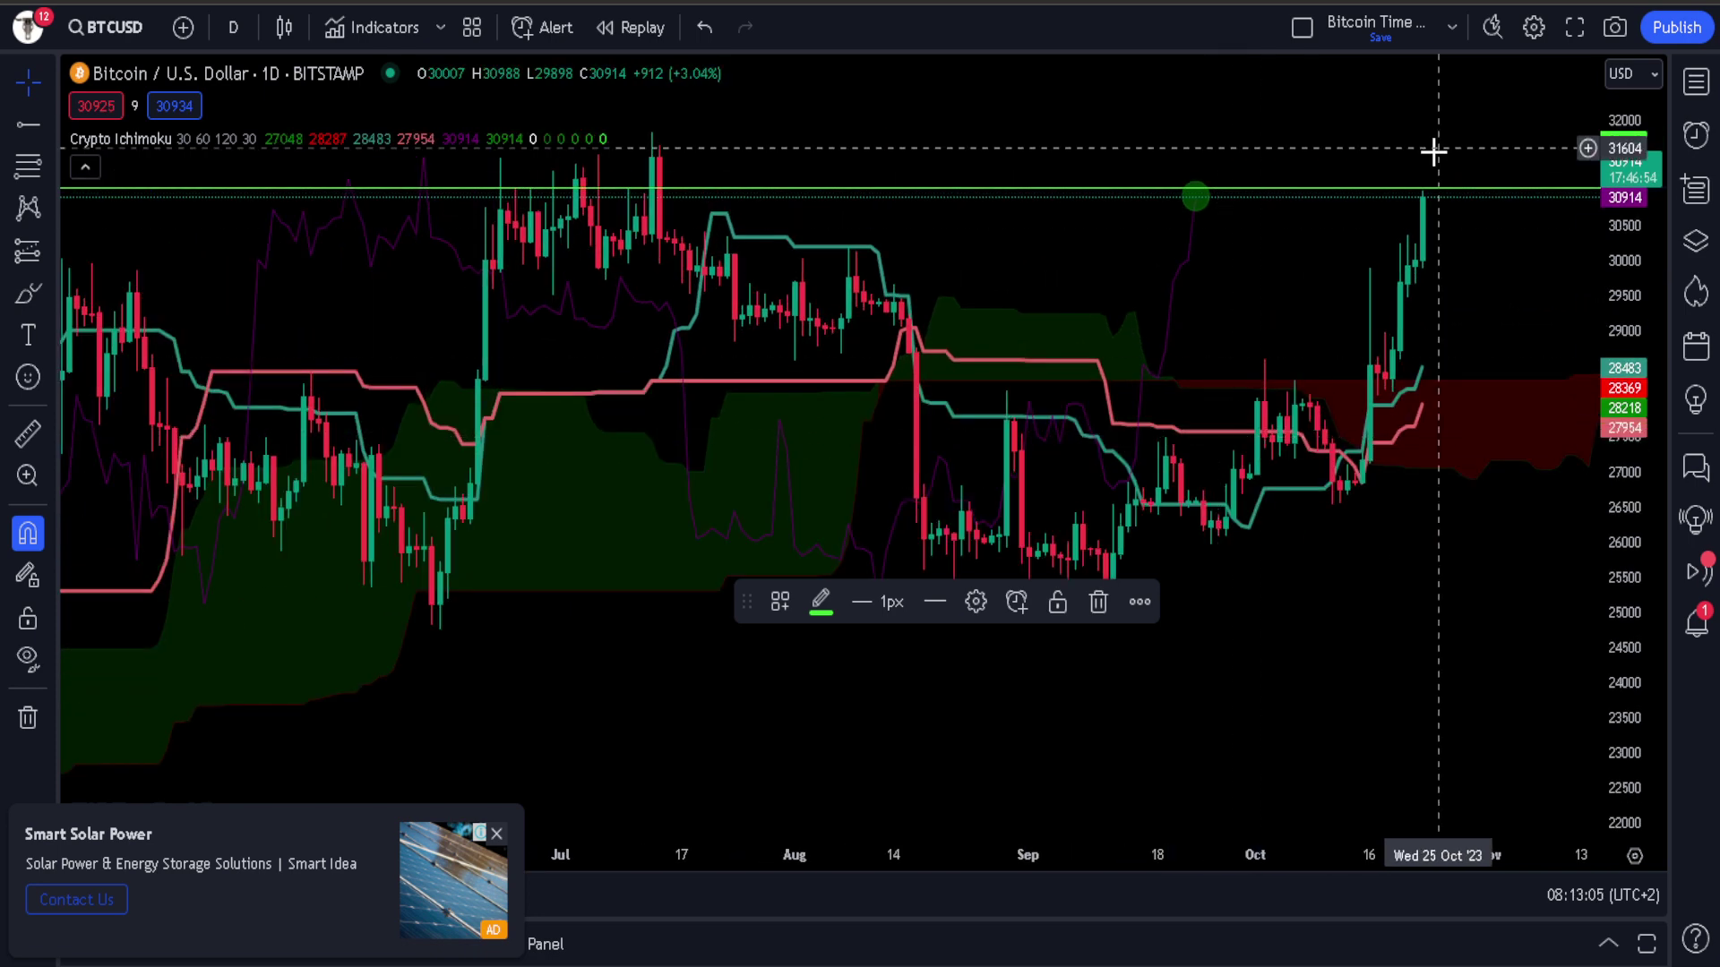
scroll(1520, 287, down, 3)
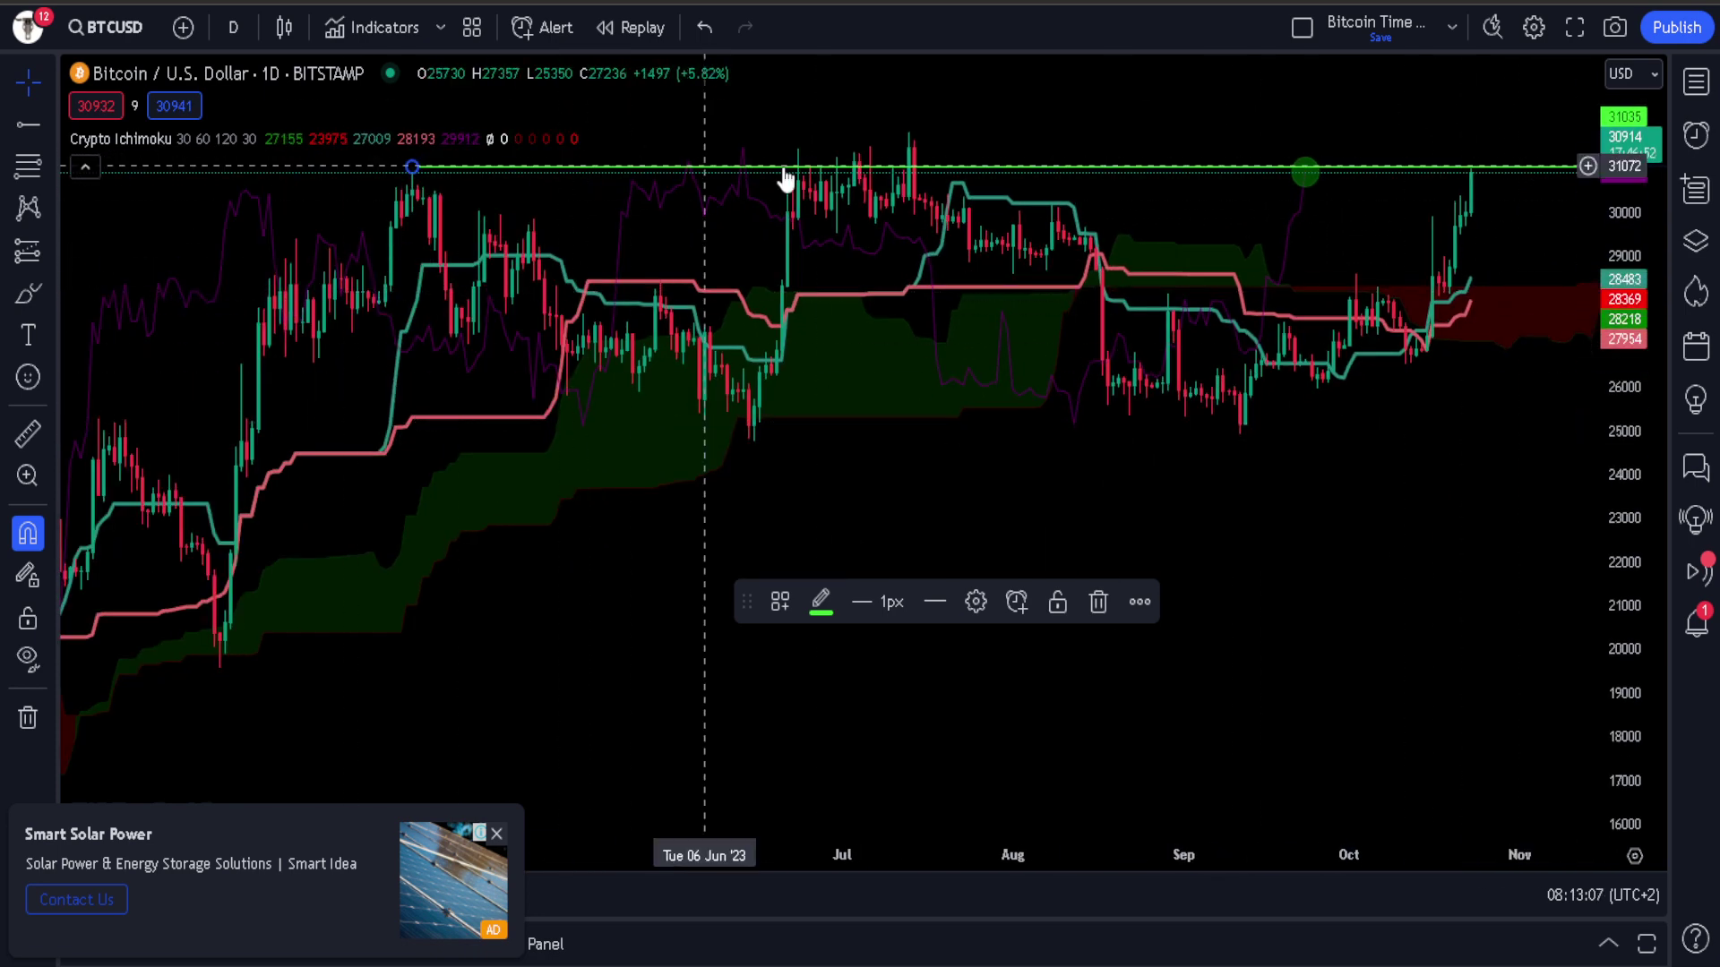
click(1097, 601)
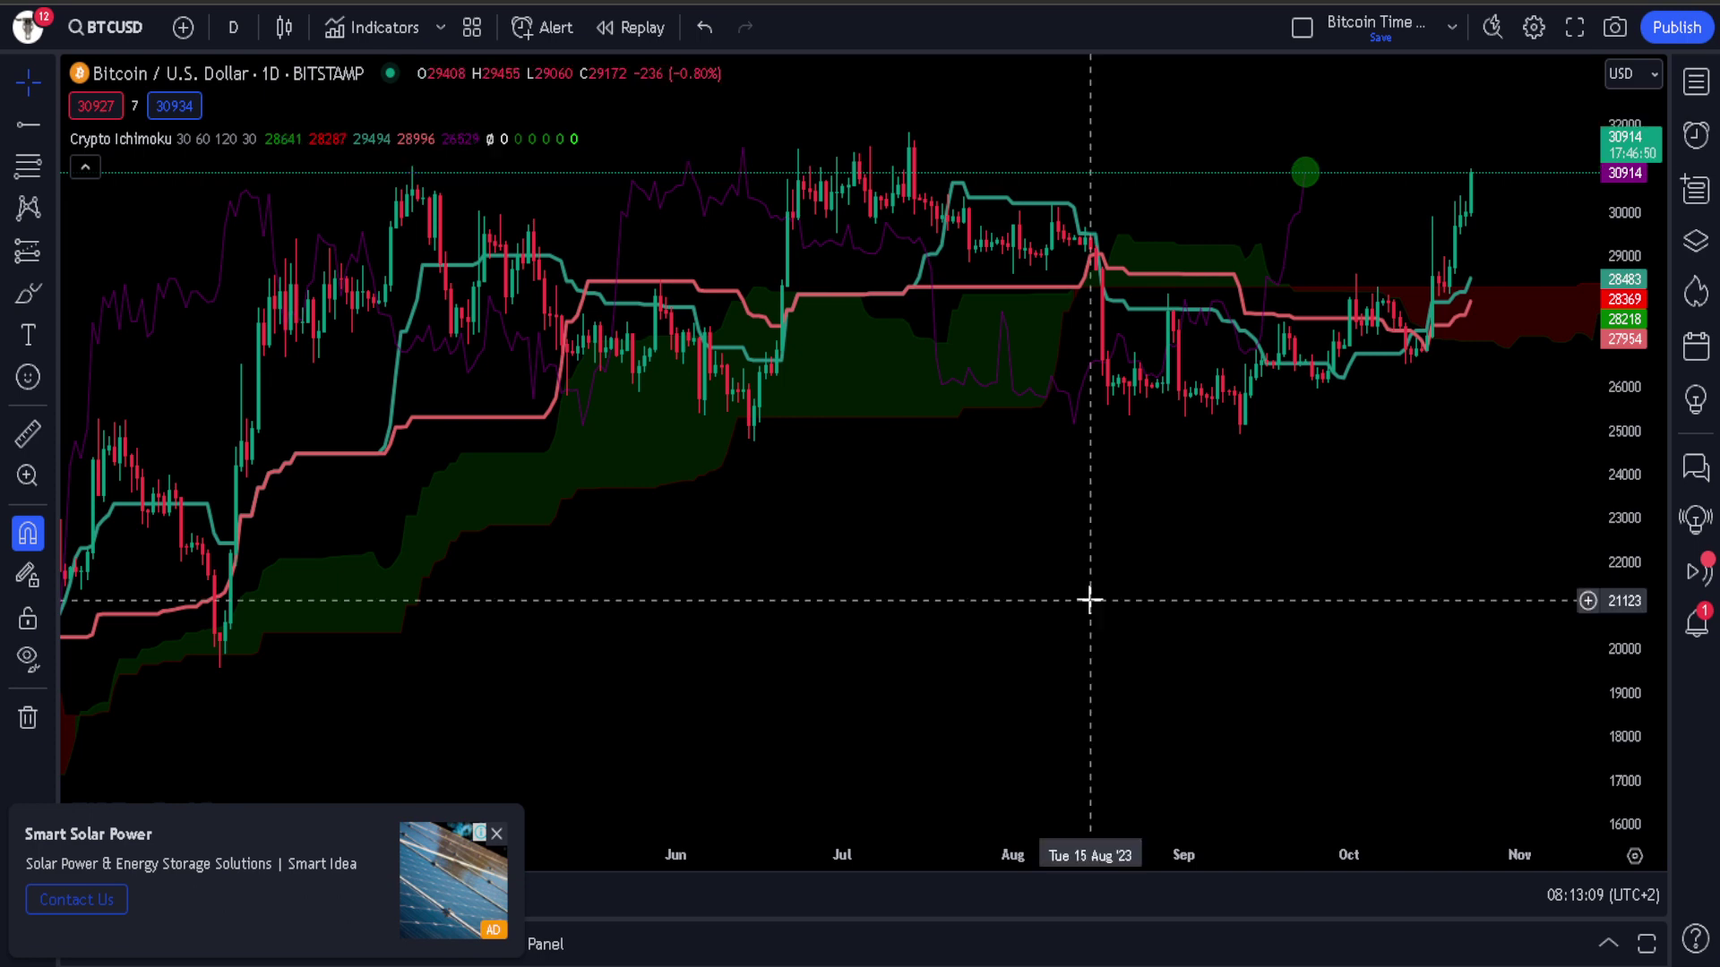
- Switch the Bitcoin chart to the 4-hour interval and inspect the October 2023 candles against the Ichimoku lines and cloud
scroll(370, 324, down, 3)
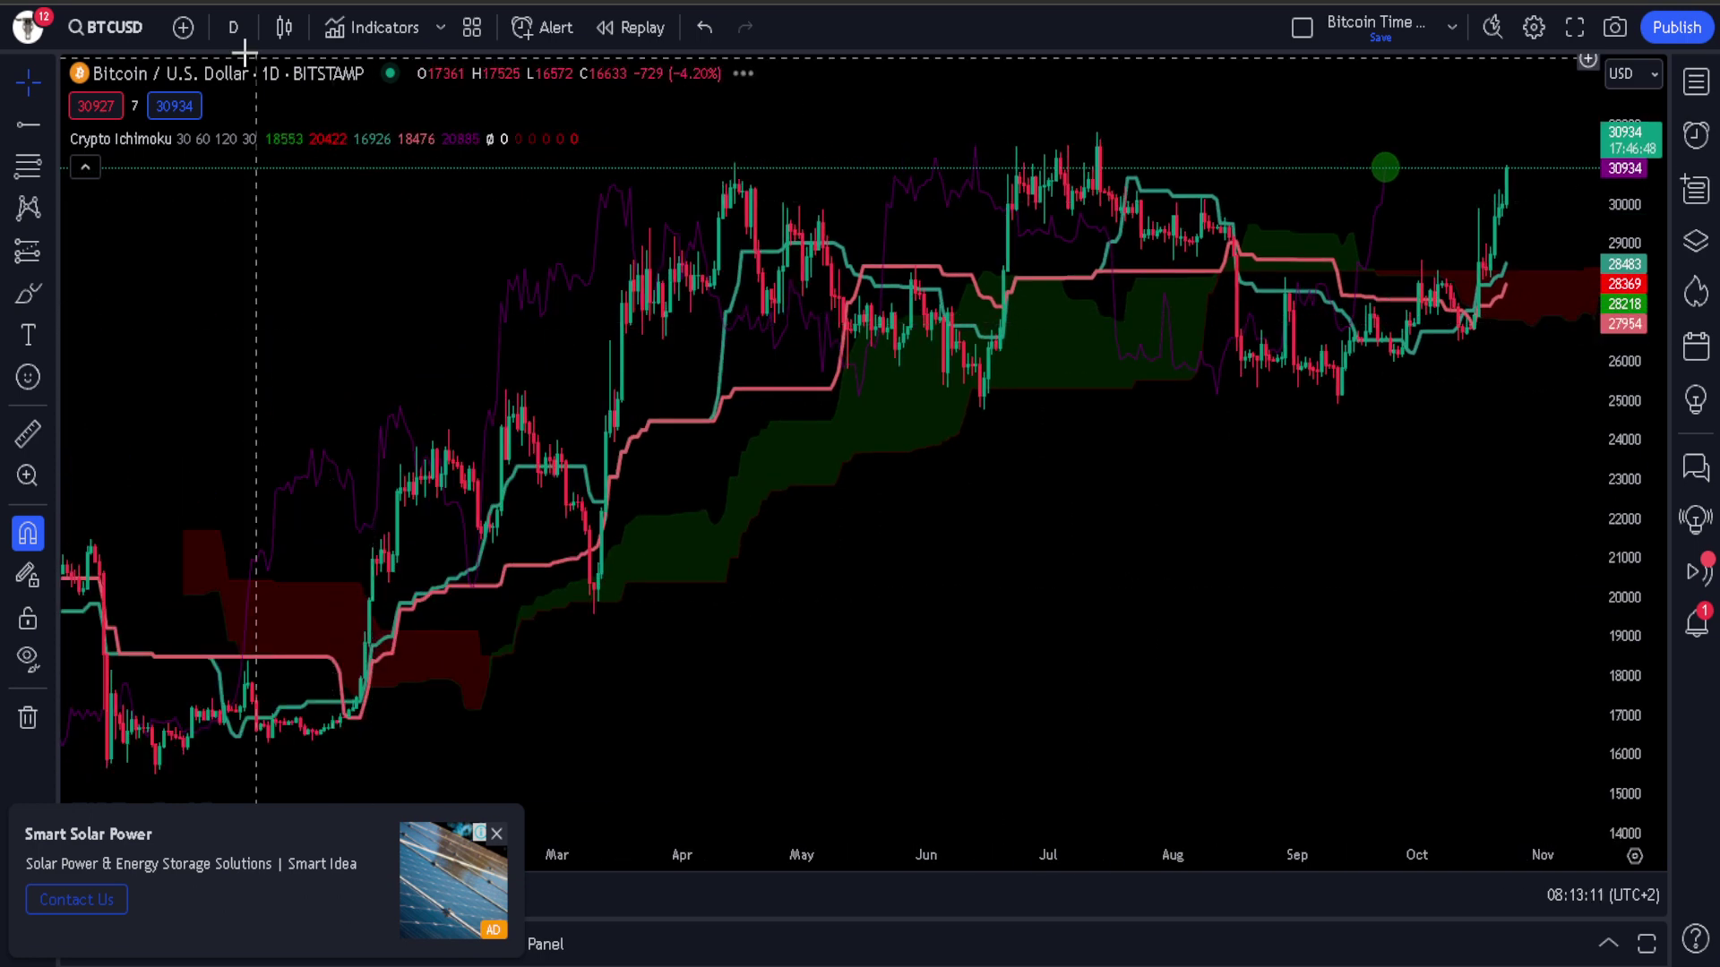
click(233, 29)
click(258, 535)
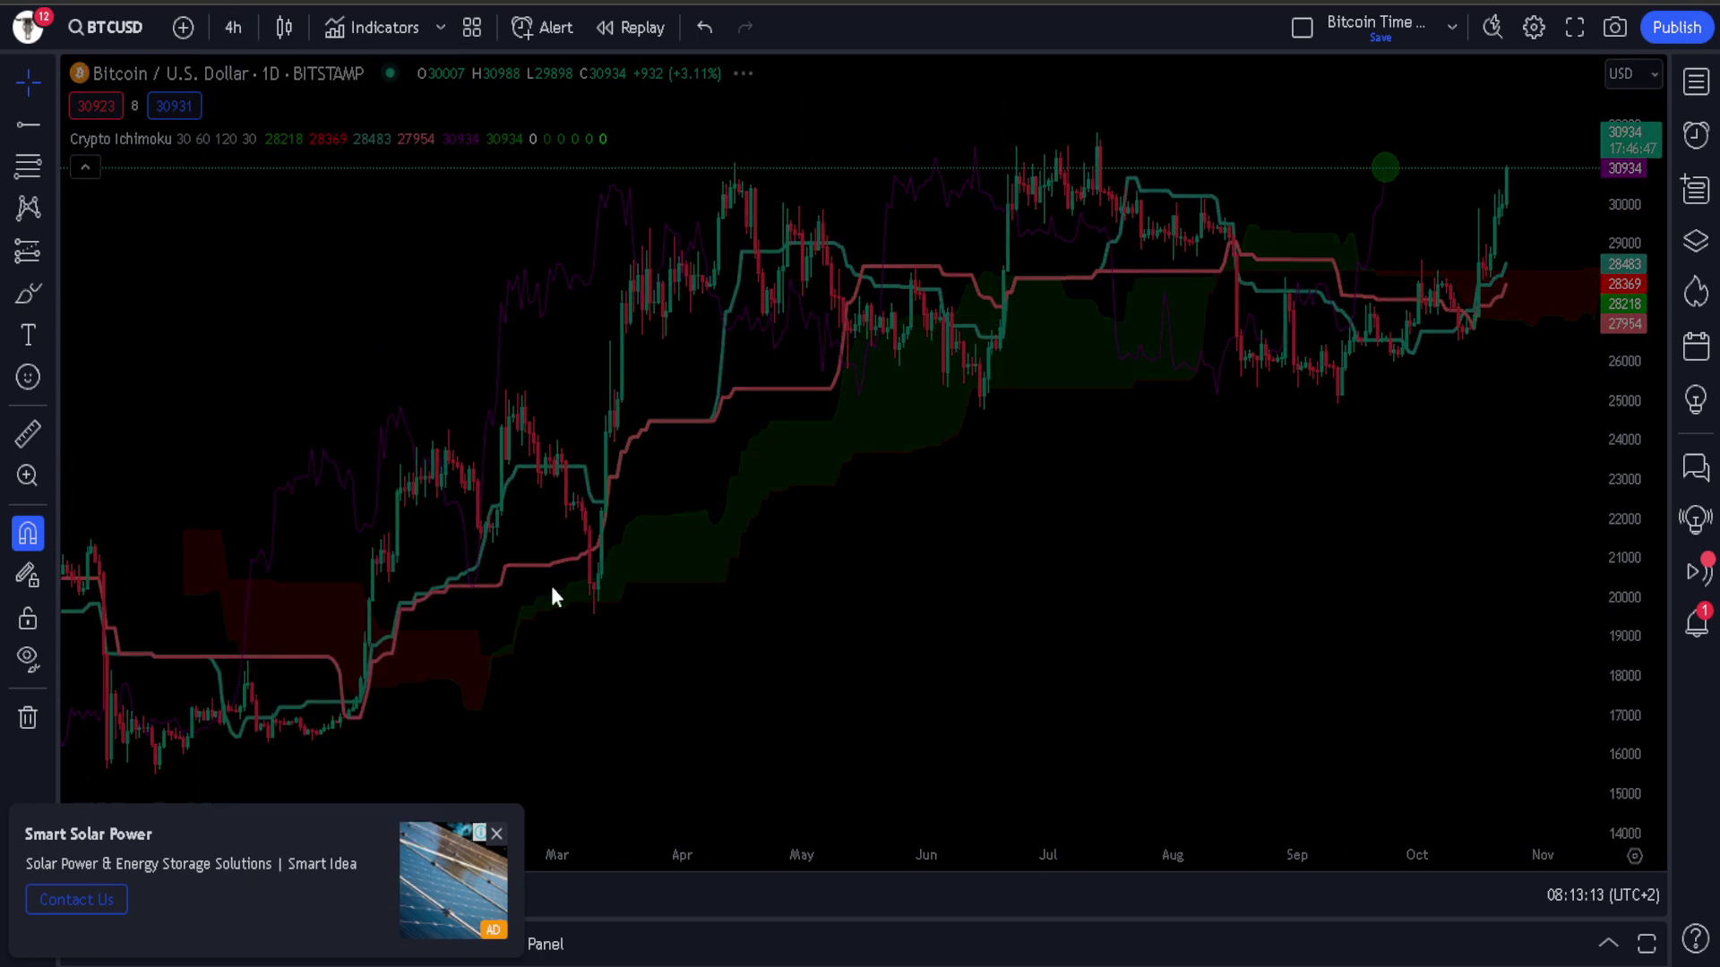
scroll(1015, 494, up, 2)
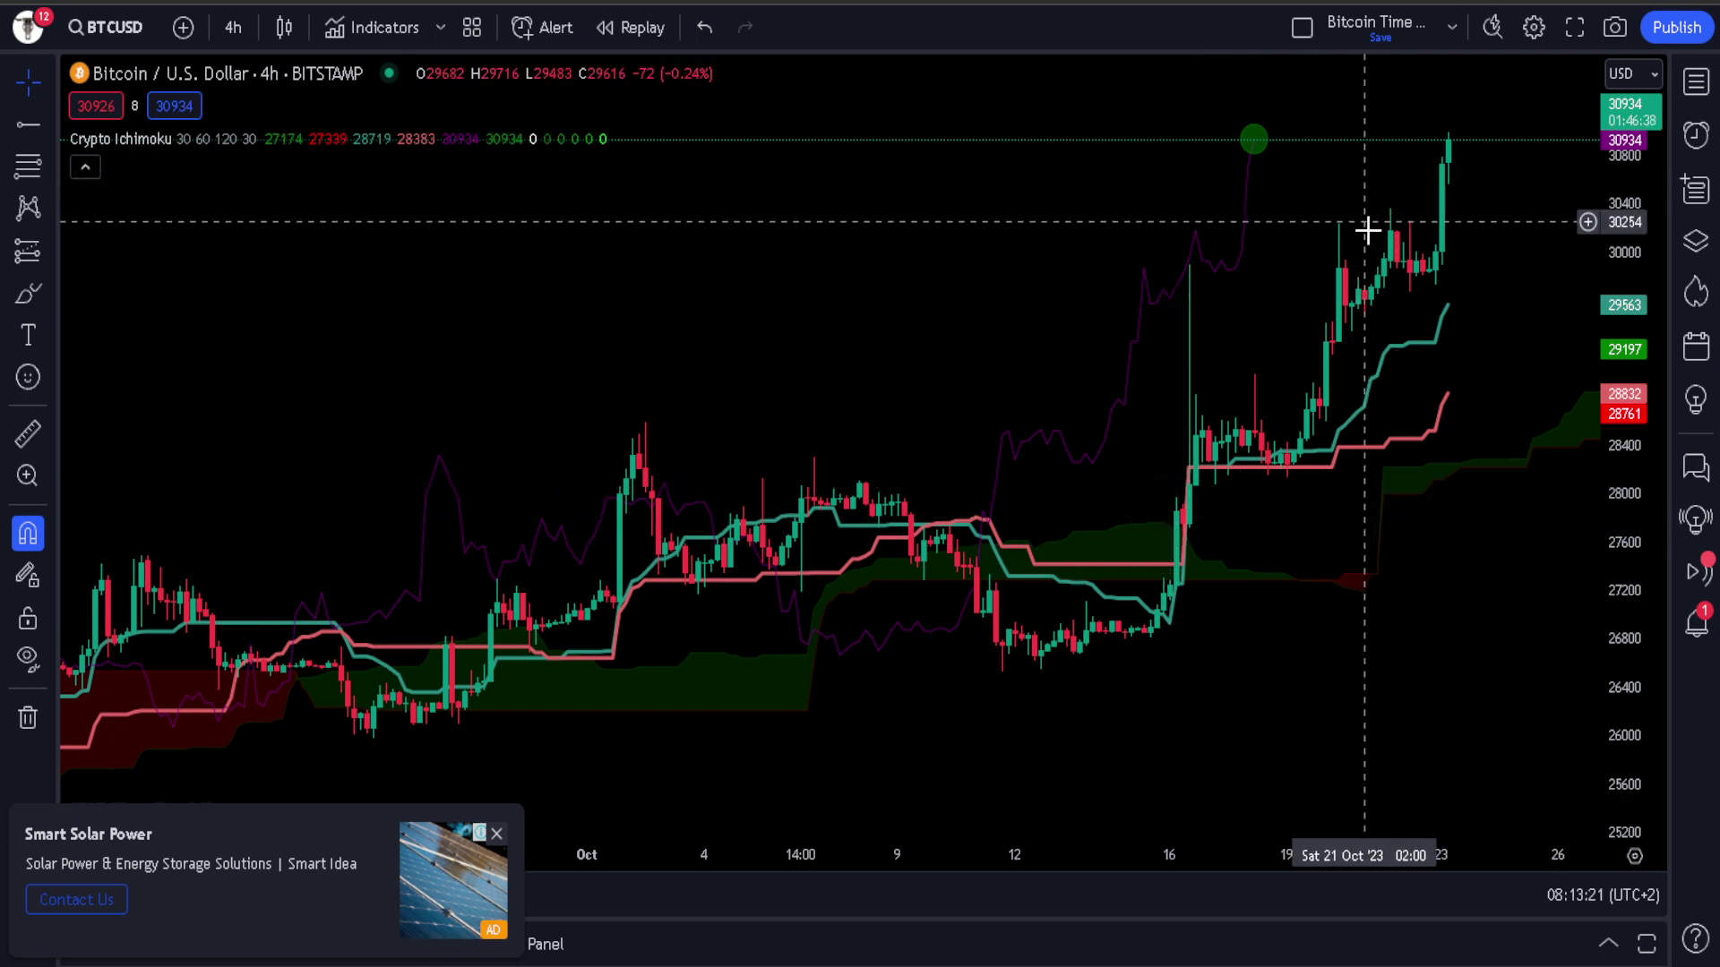
scroll(1371, 288, down, 4)
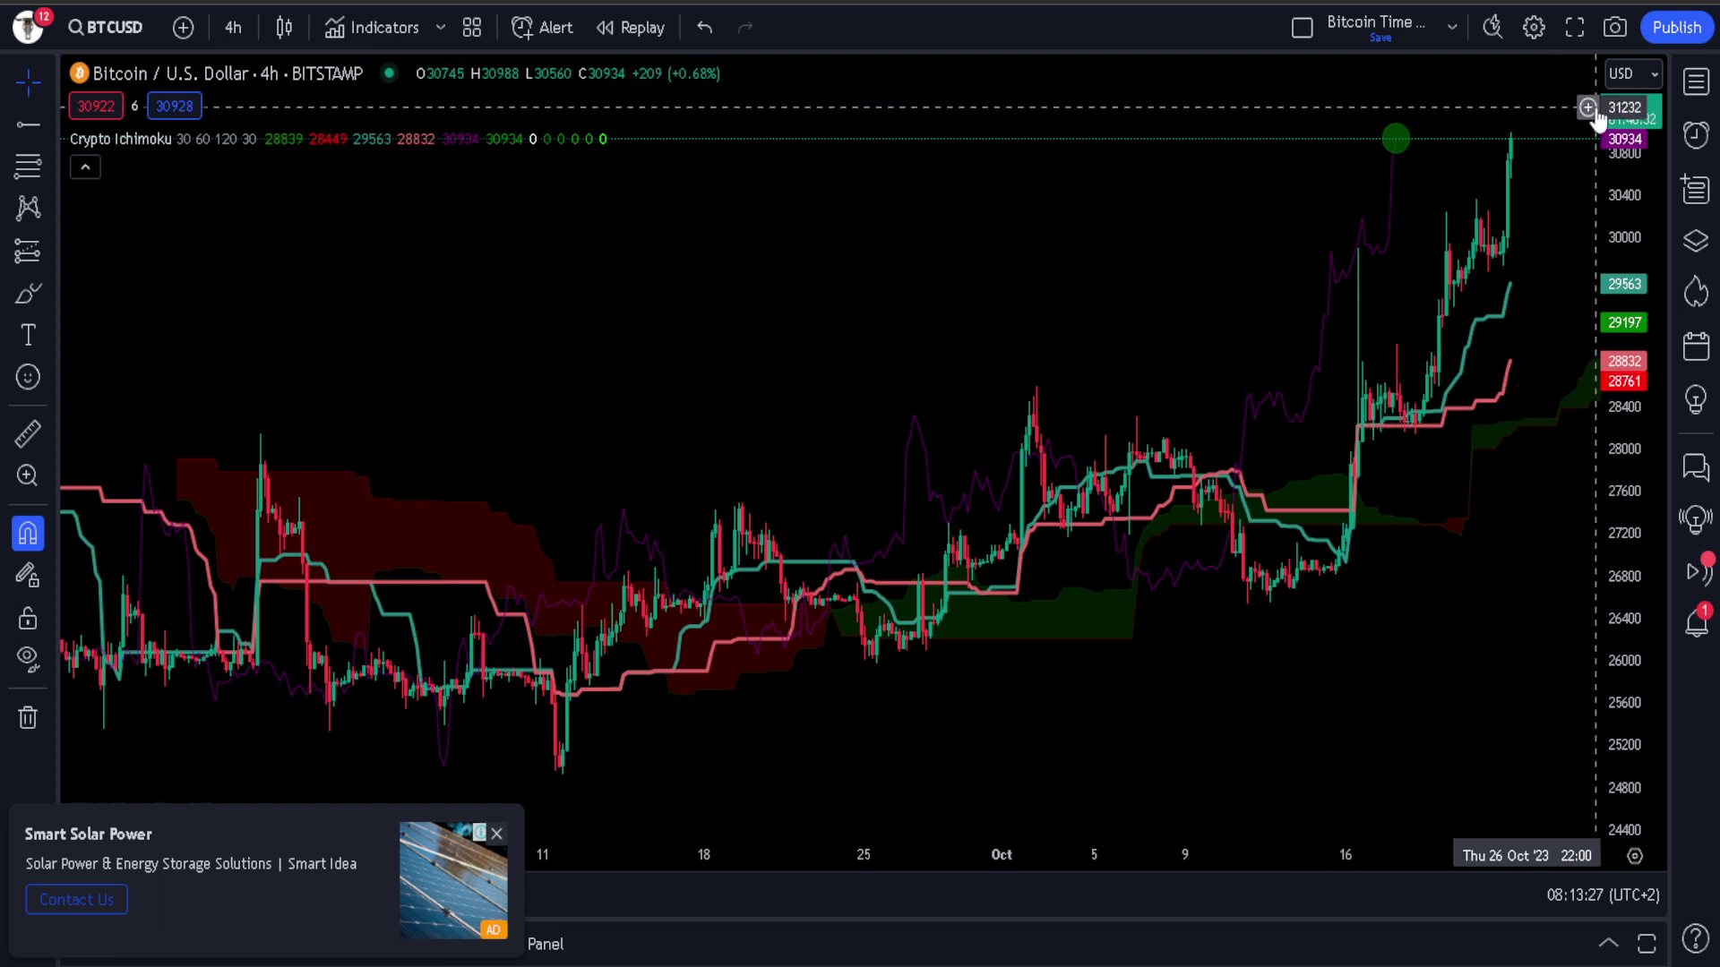
- Return the Bitcoin chart to the 1-week interval and bring the price history since 2020 into view
click(233, 27)
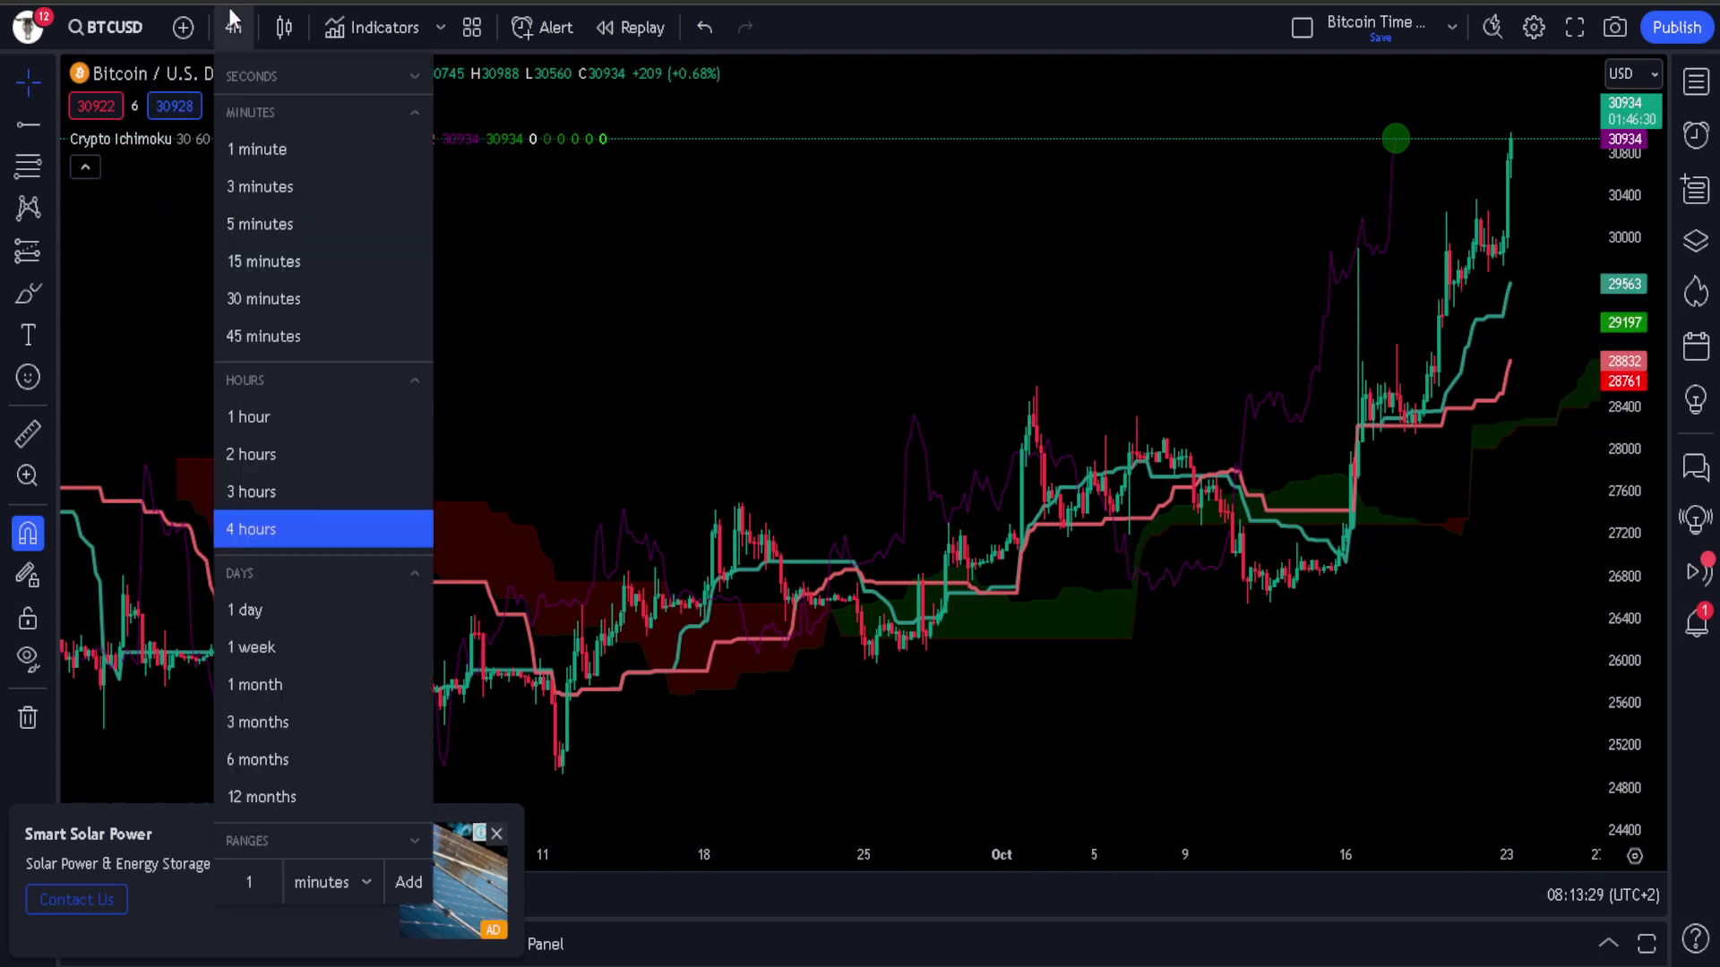
click(271, 641)
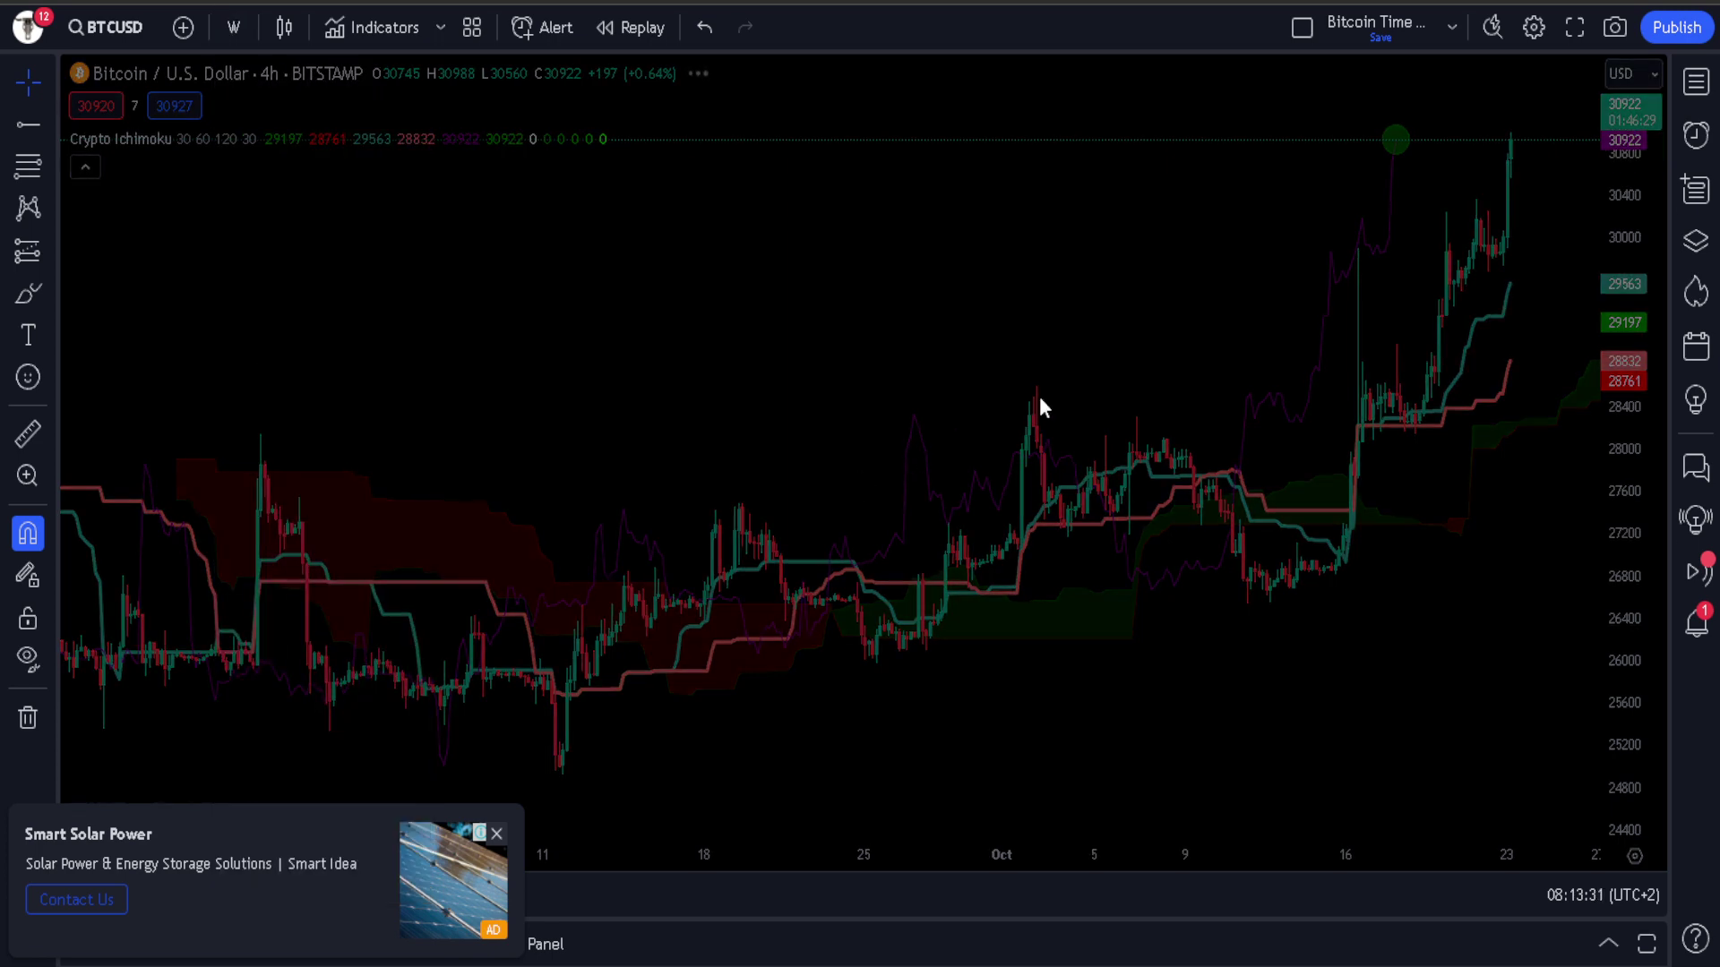
scroll(1059, 401, up, 5)
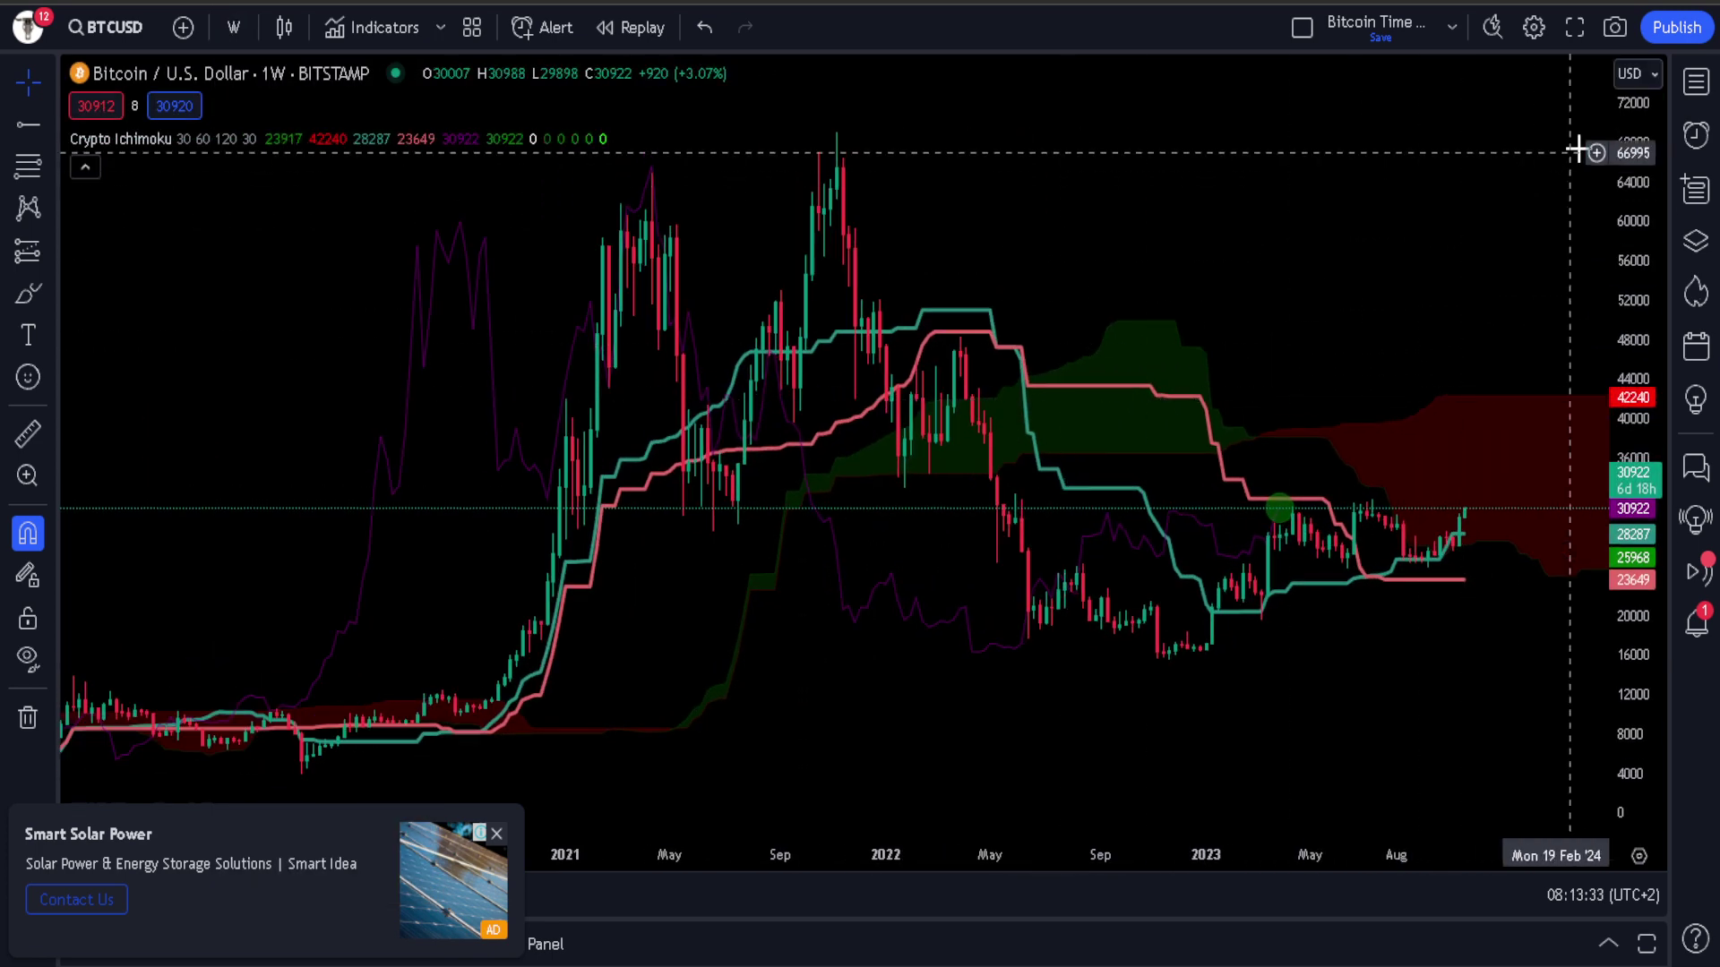
- Show the Macro watchlist and load the Bitcoin dominance symbol BTC.D into the chart
click(1691, 85)
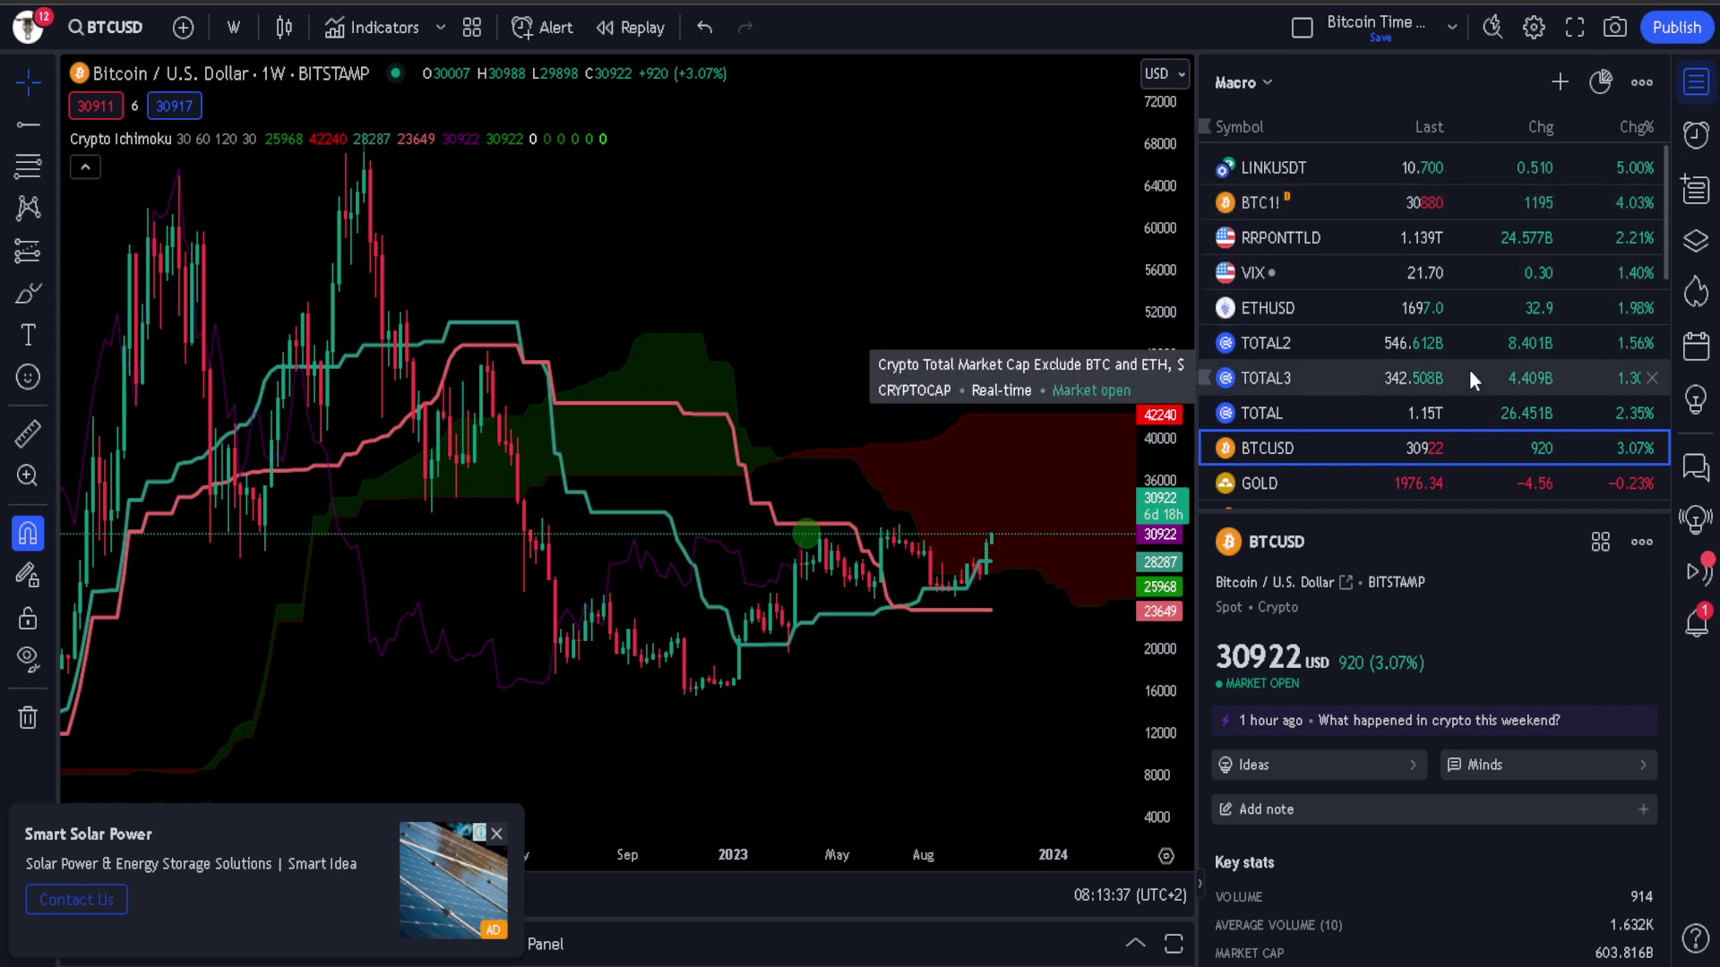
scroll(1475, 403, down, 1)
scroll(1397, 427, down, 2)
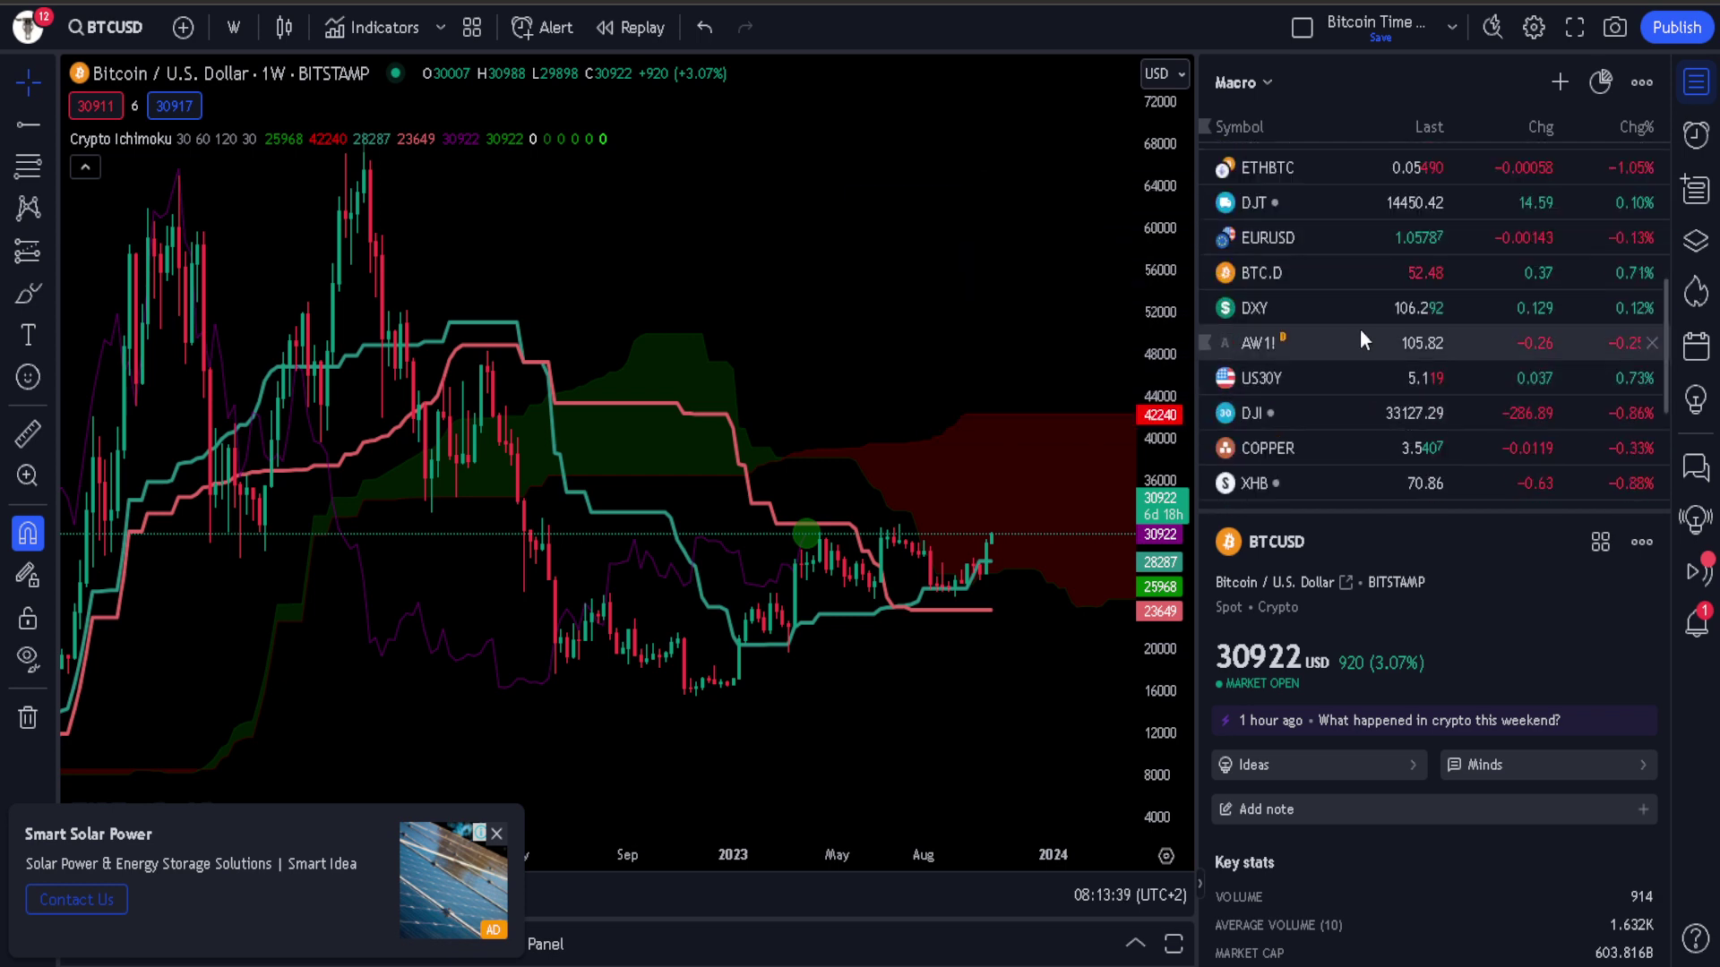
click(1345, 282)
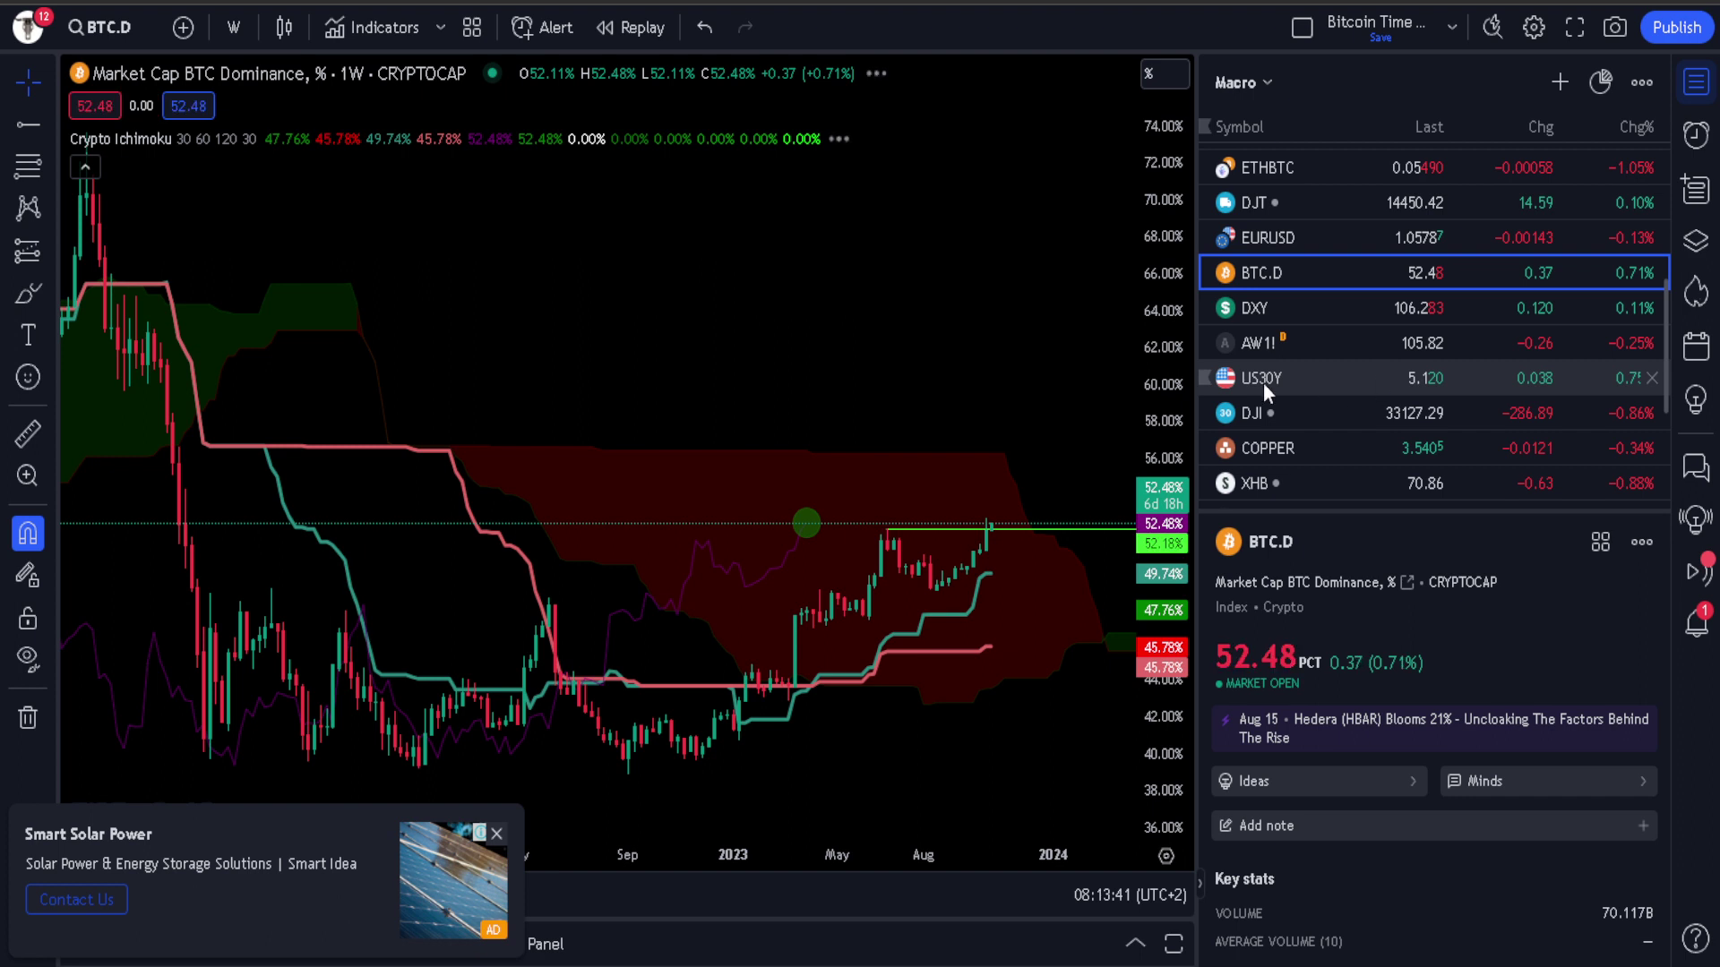
- Examine the weekly BTC.D candles against the June 2023 resistance ray and the flat upper edge of the red Ichimoku cloud
scroll(1028, 449, up, 2)
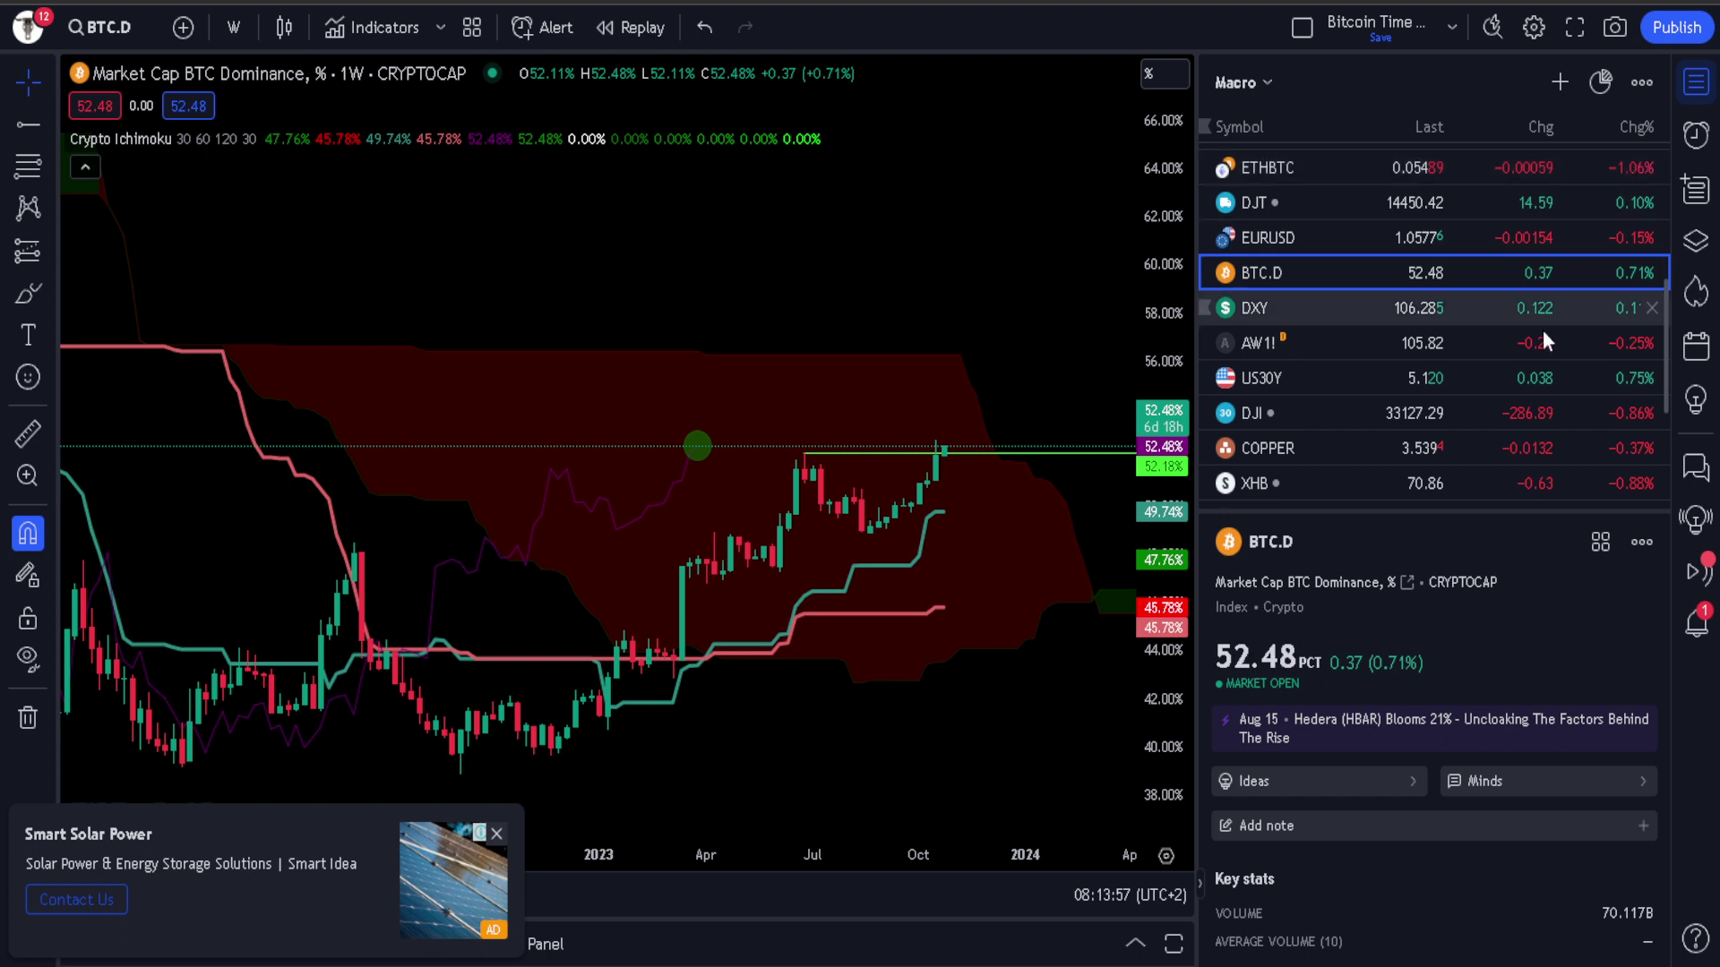
scroll(1476, 400, up, 3)
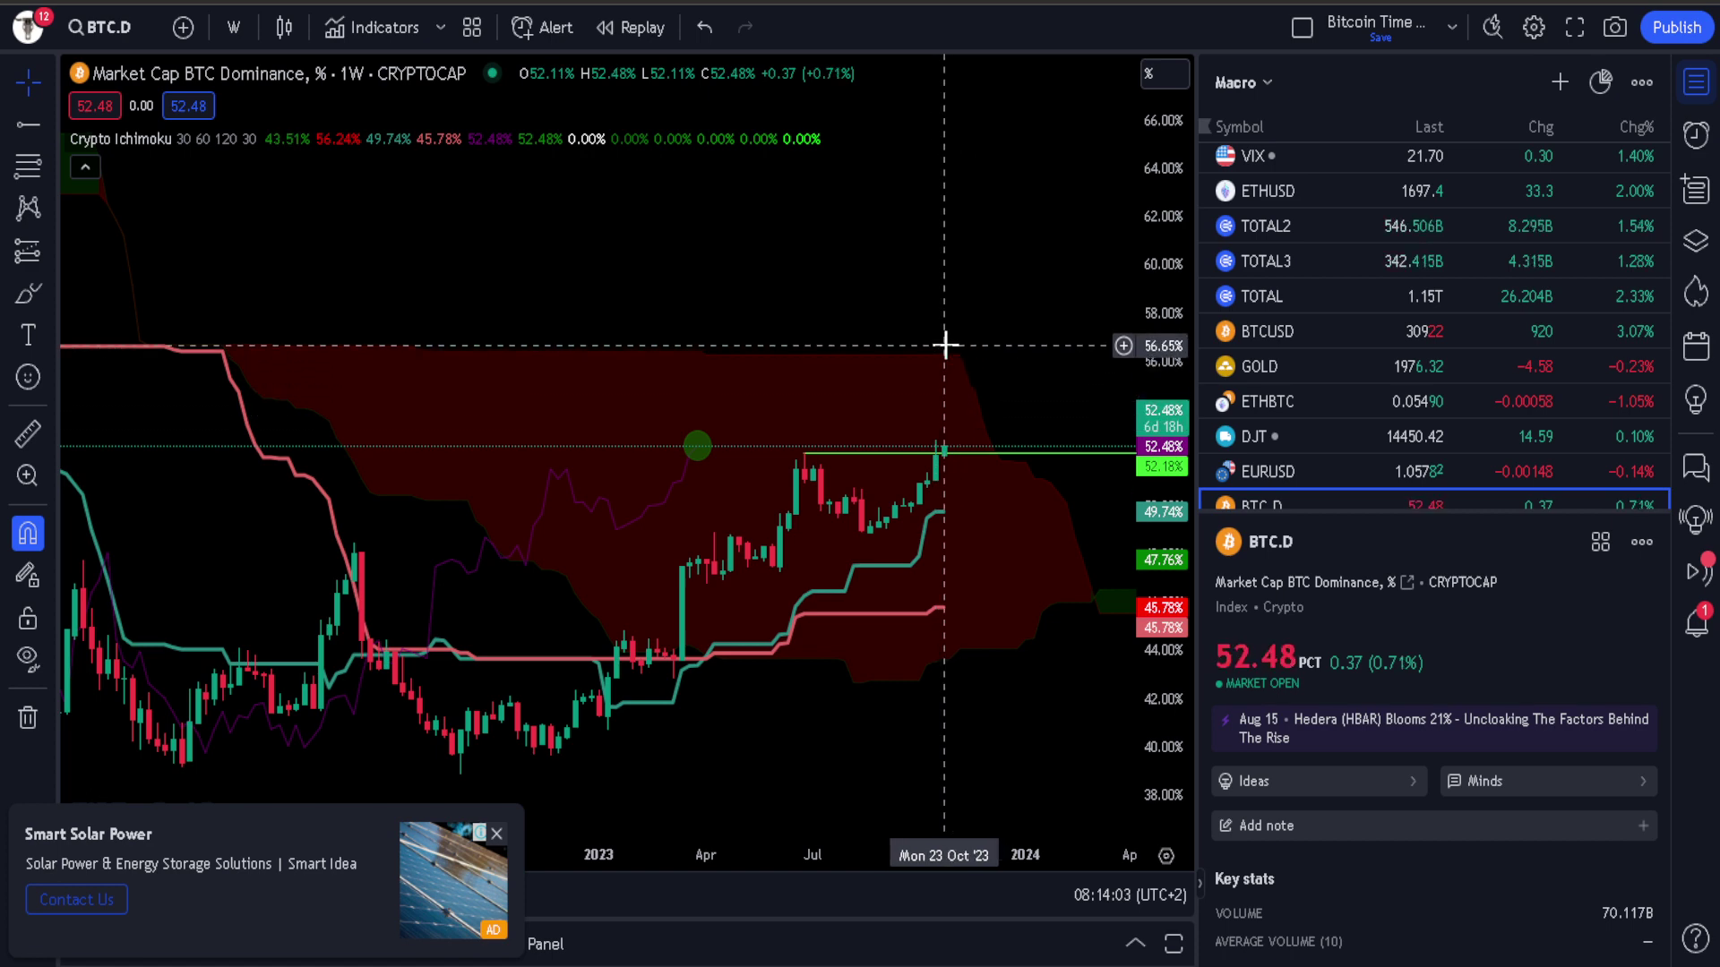
scroll(945, 333, down, 4)
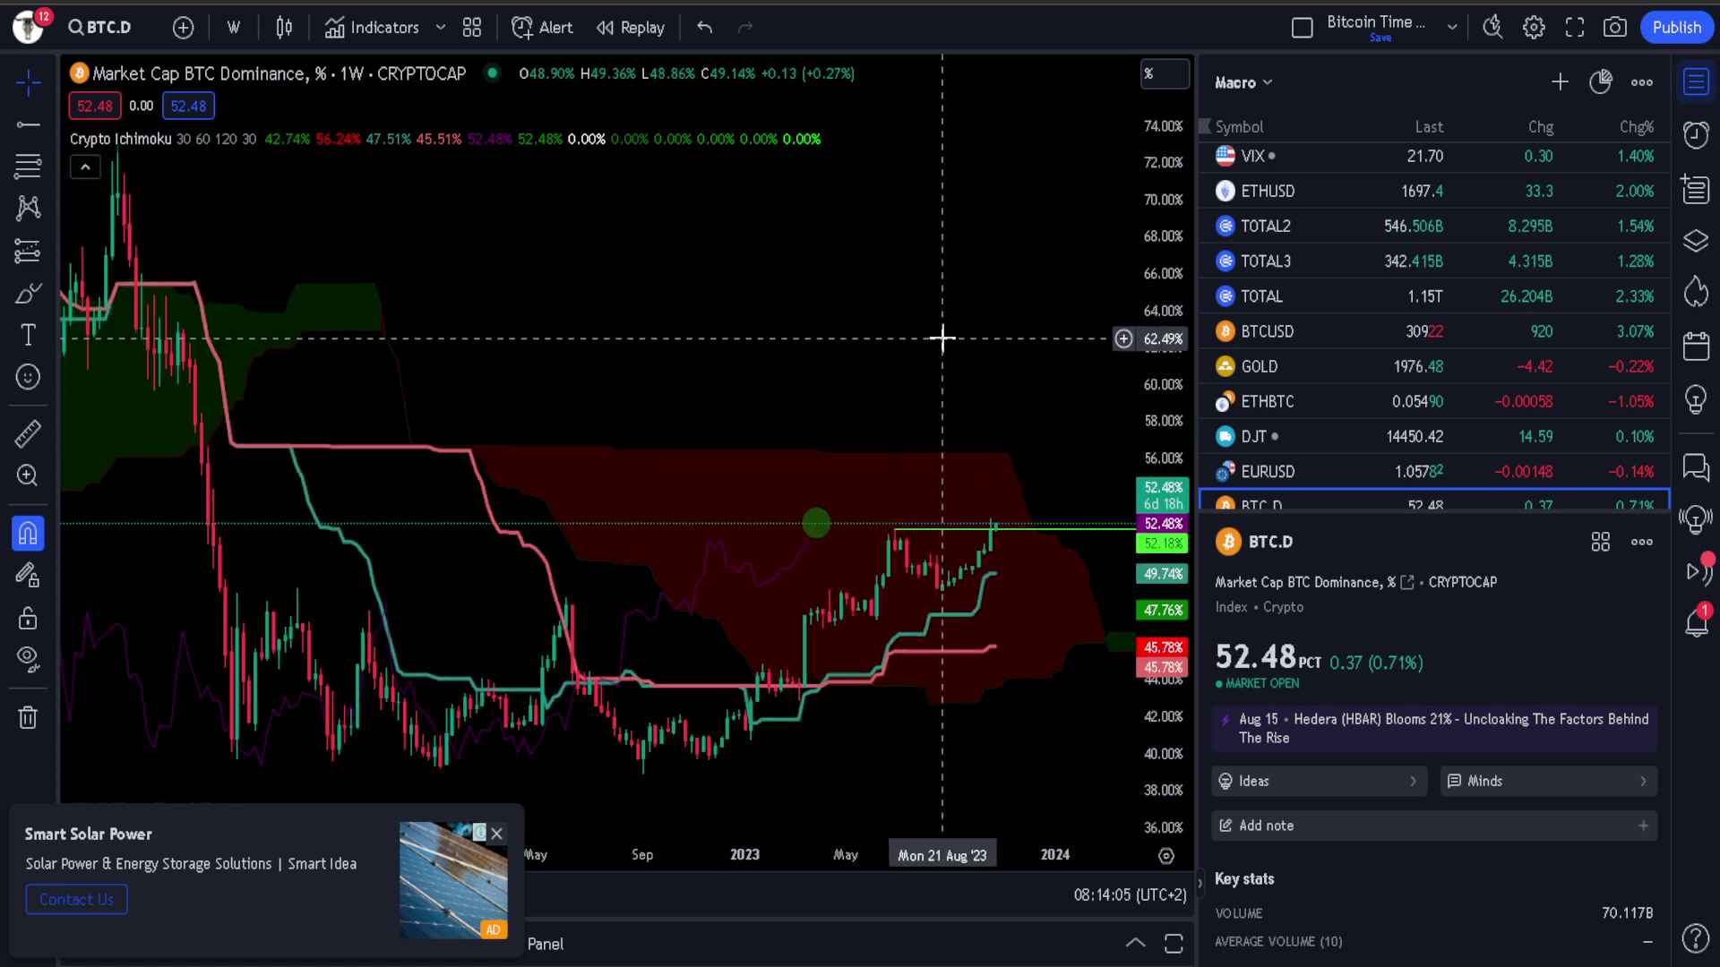
scroll(942, 338, down, 2)
scroll(941, 338, up, 3)
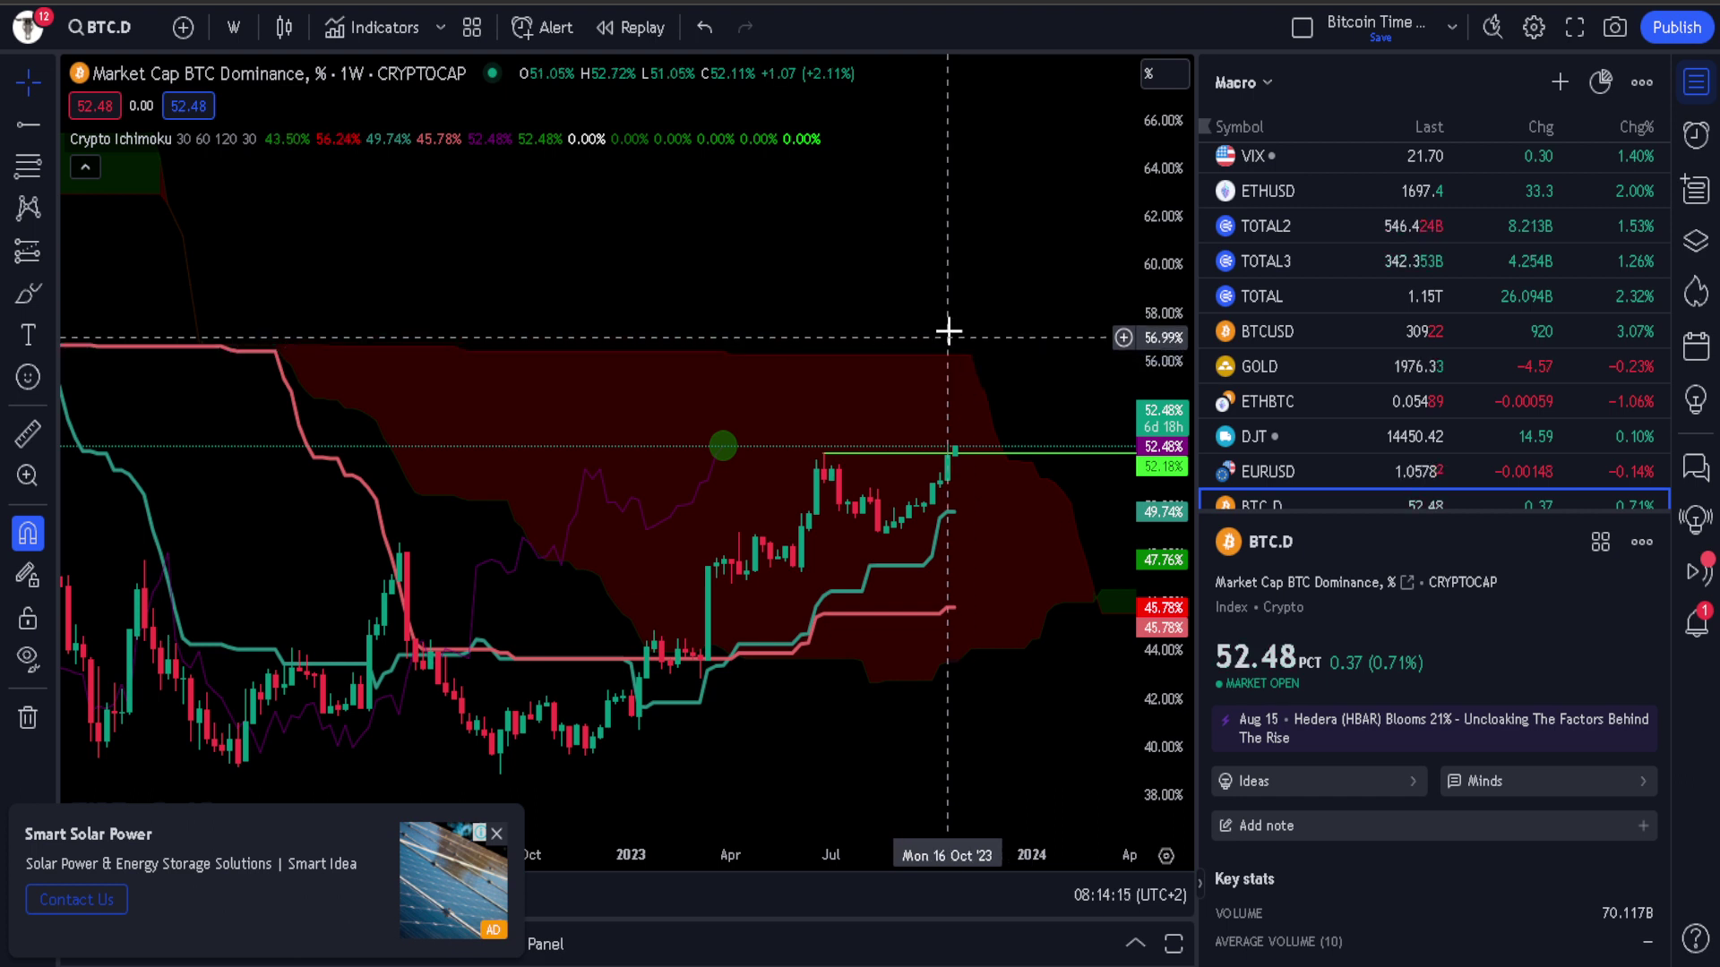
scroll(814, 259, up, 1)
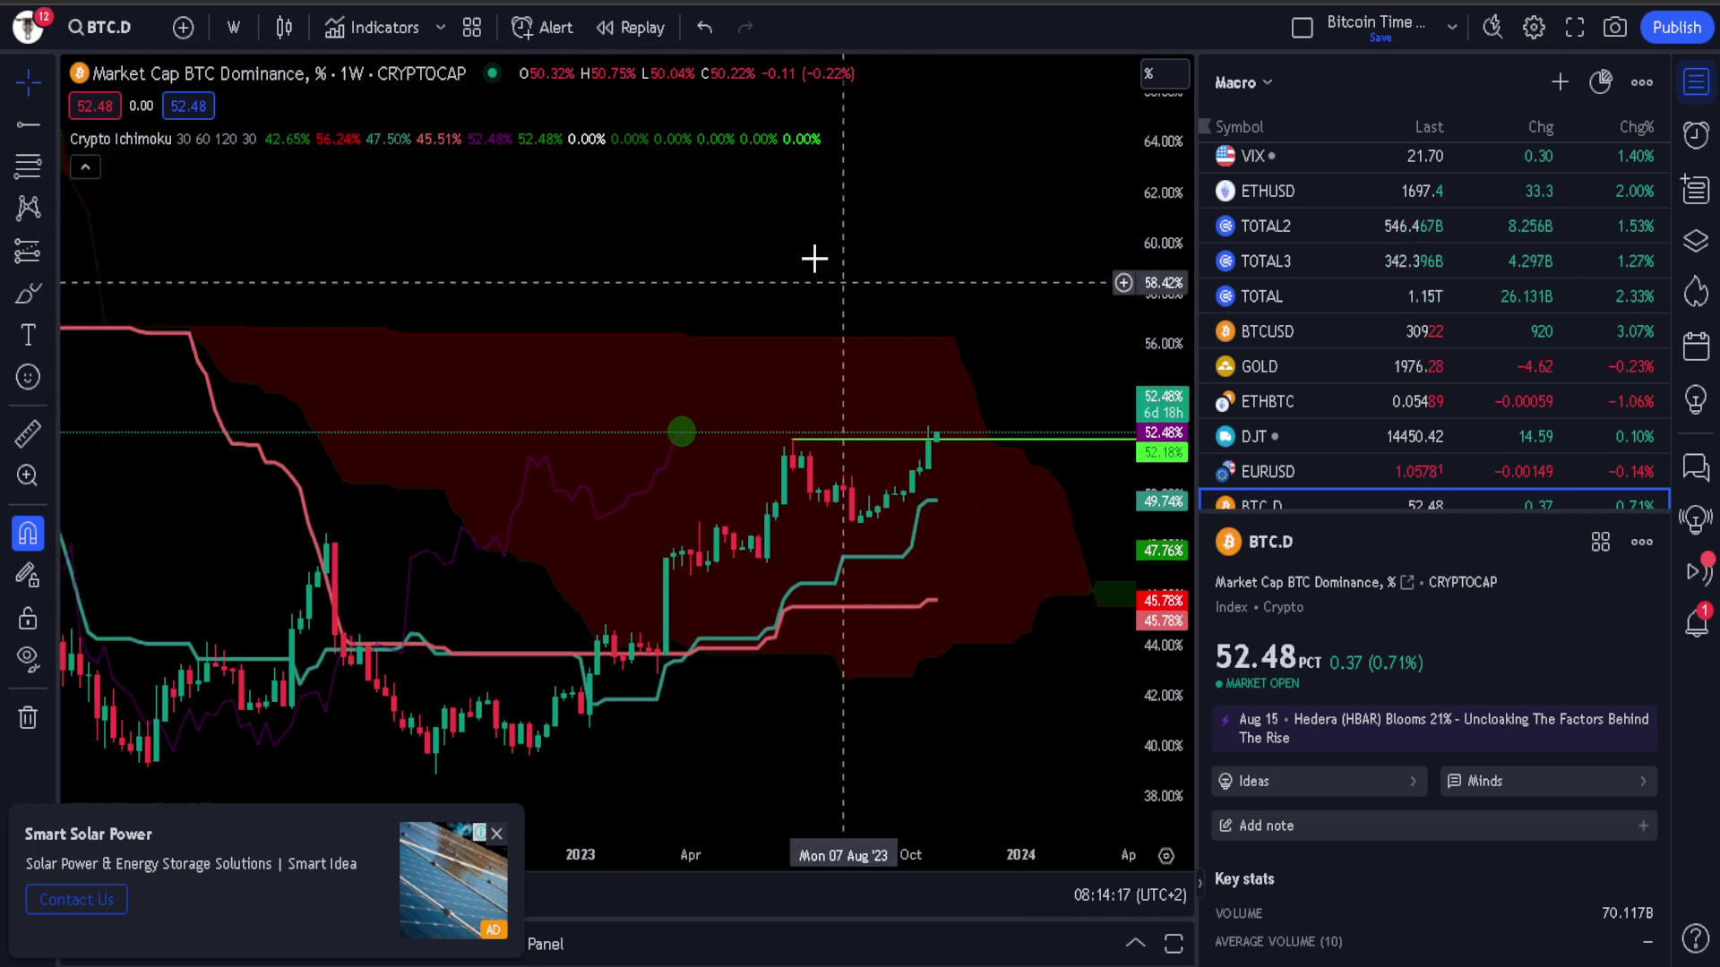
- Add the (mab) Divergences indicator to the weekly BTC.D chart, check its October 2023 labels and remove the indicator
click(378, 35)
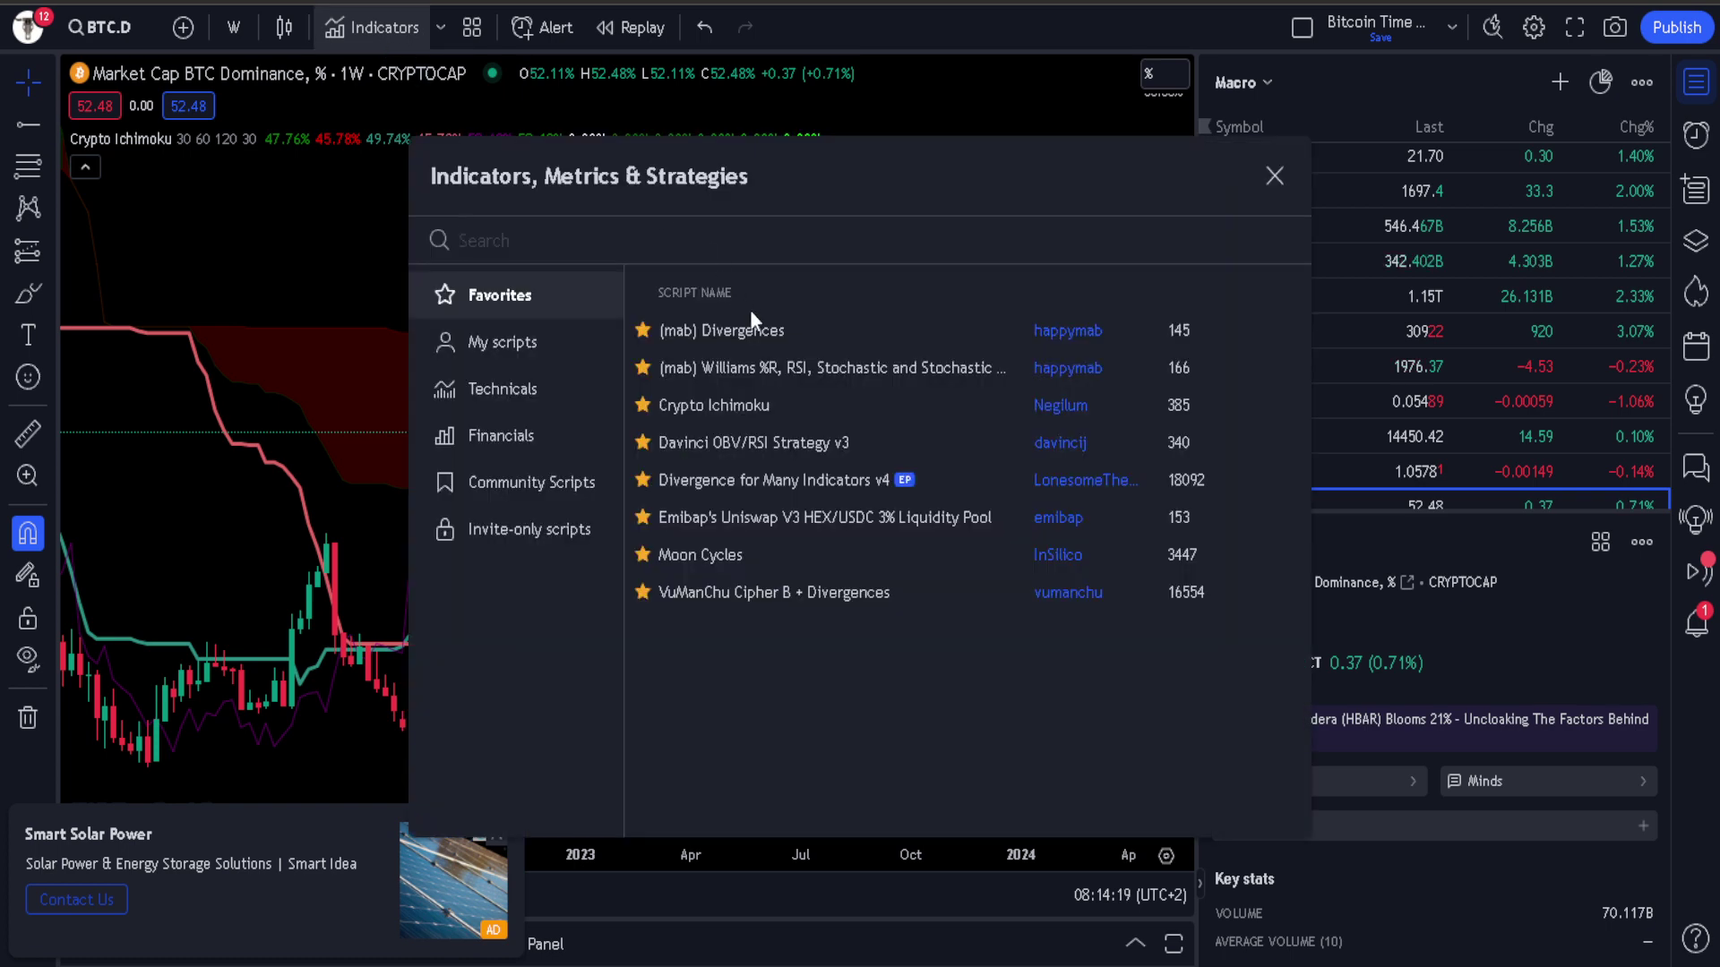
click(1263, 182)
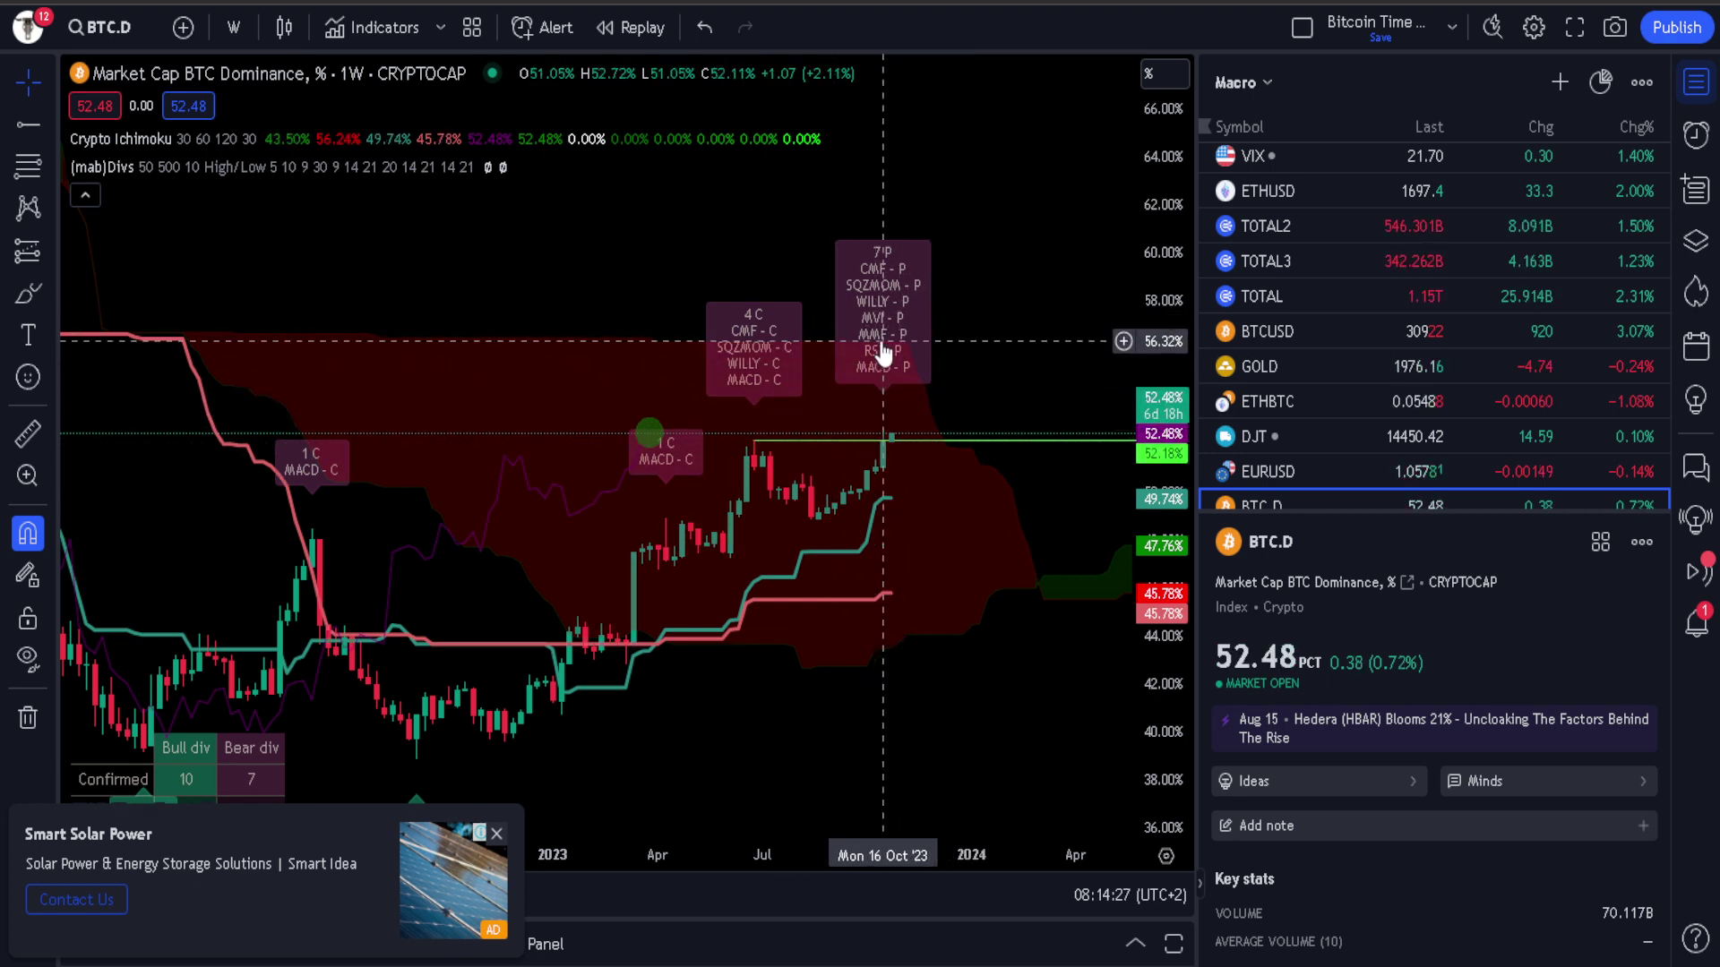
mouse_move(298, 170)
click(555, 167)
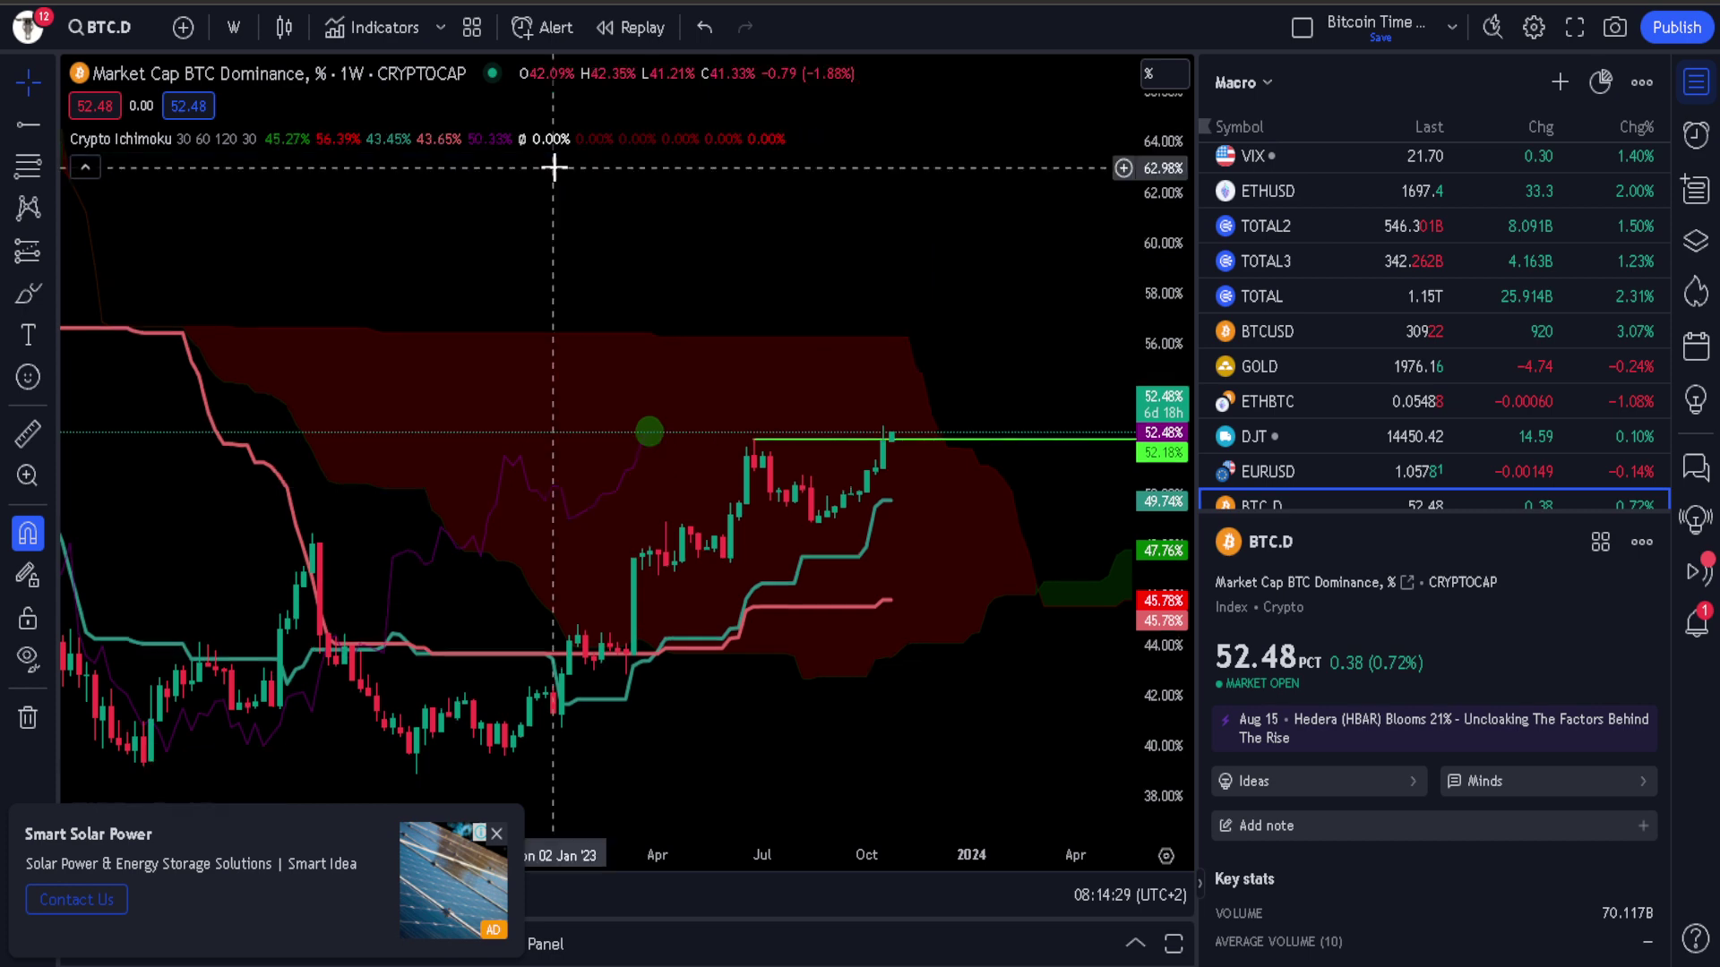
- Search the indicators for "rsi" and add the Relative Strength Index to the weekly BTC.D chart
click(349, 28)
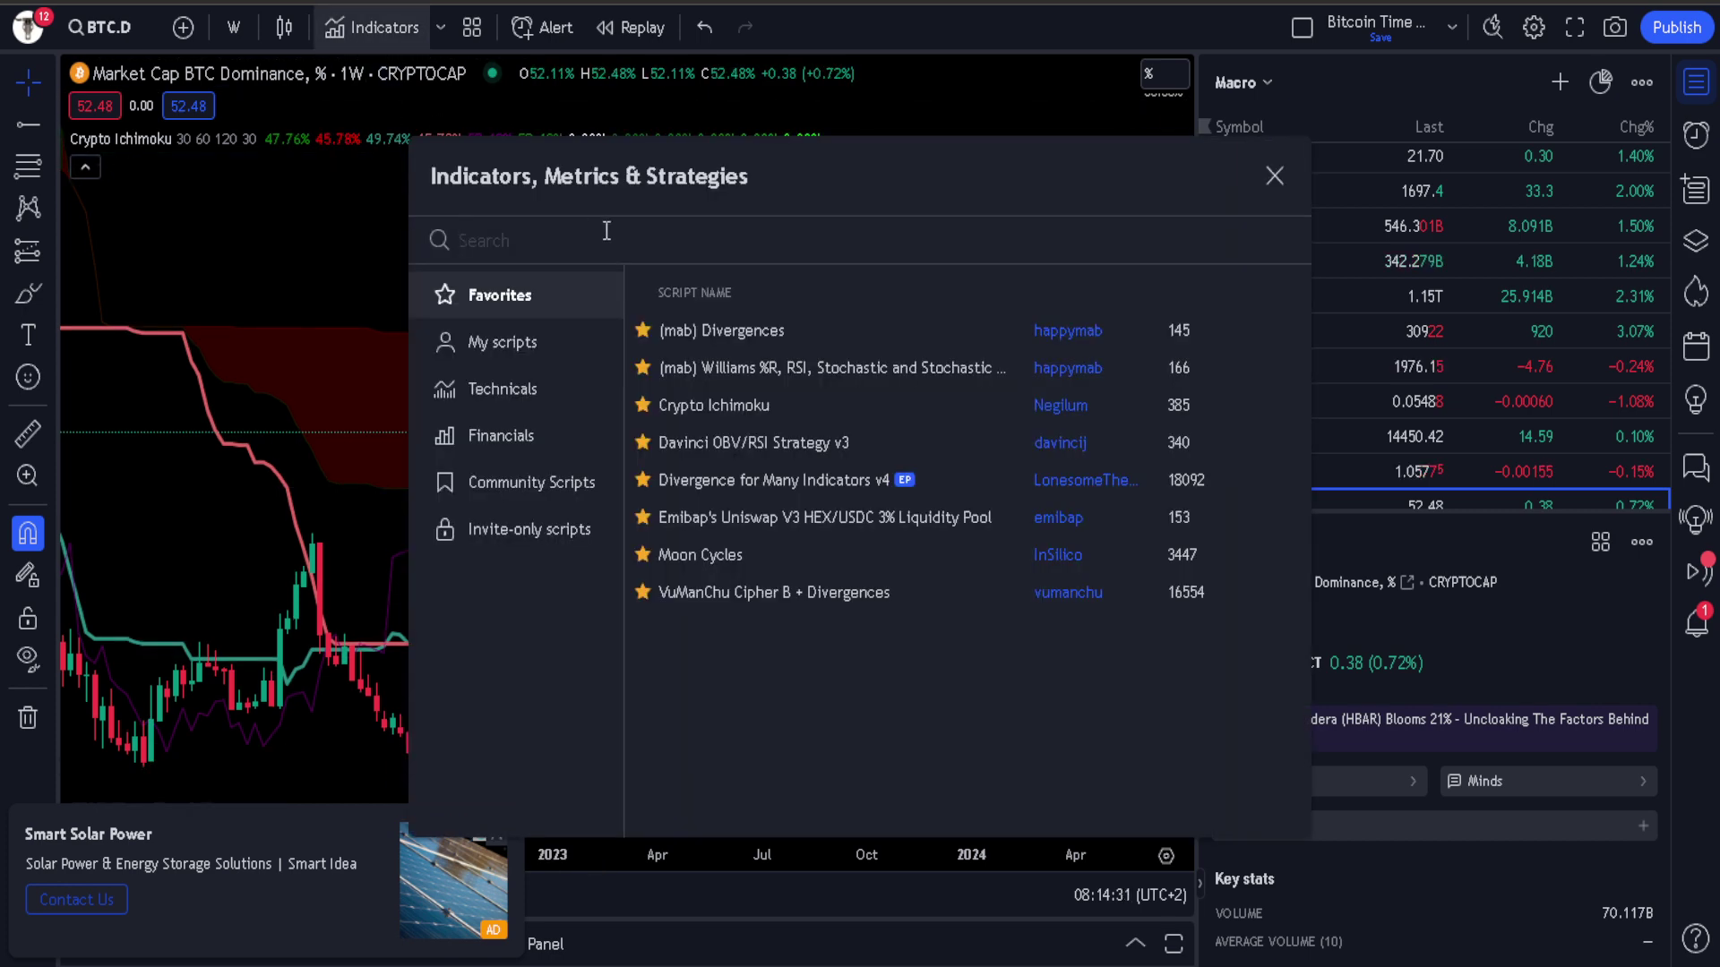
text(rsi)
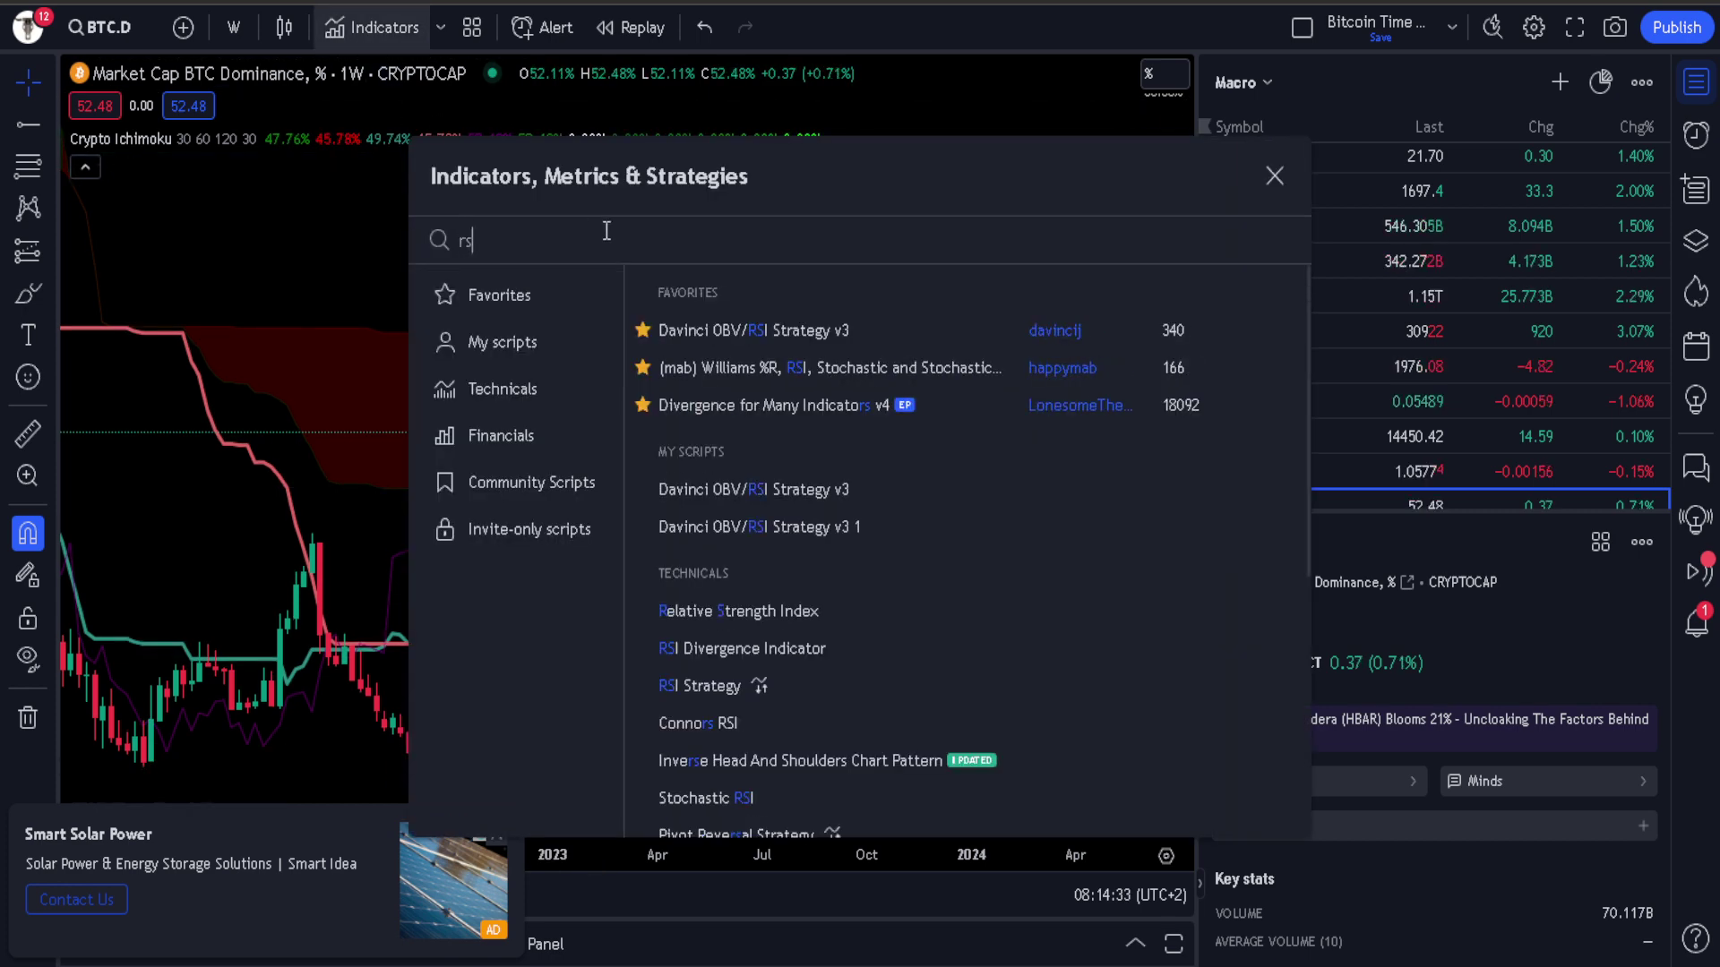
click(892, 573)
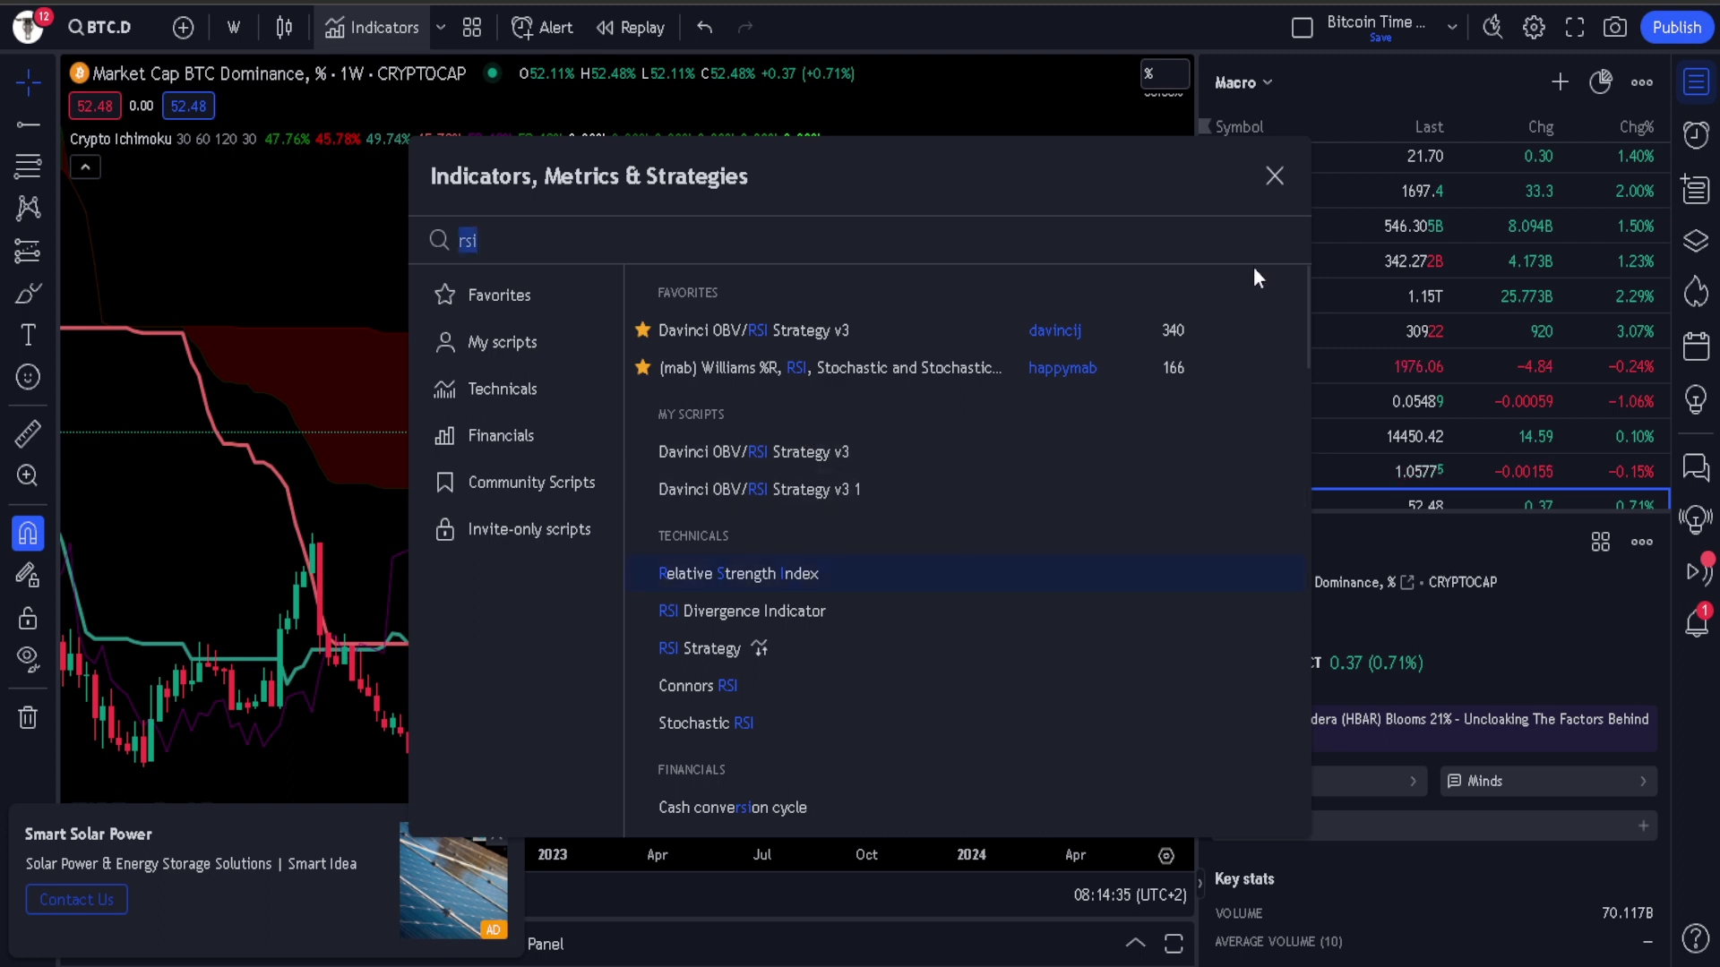
click(1273, 176)
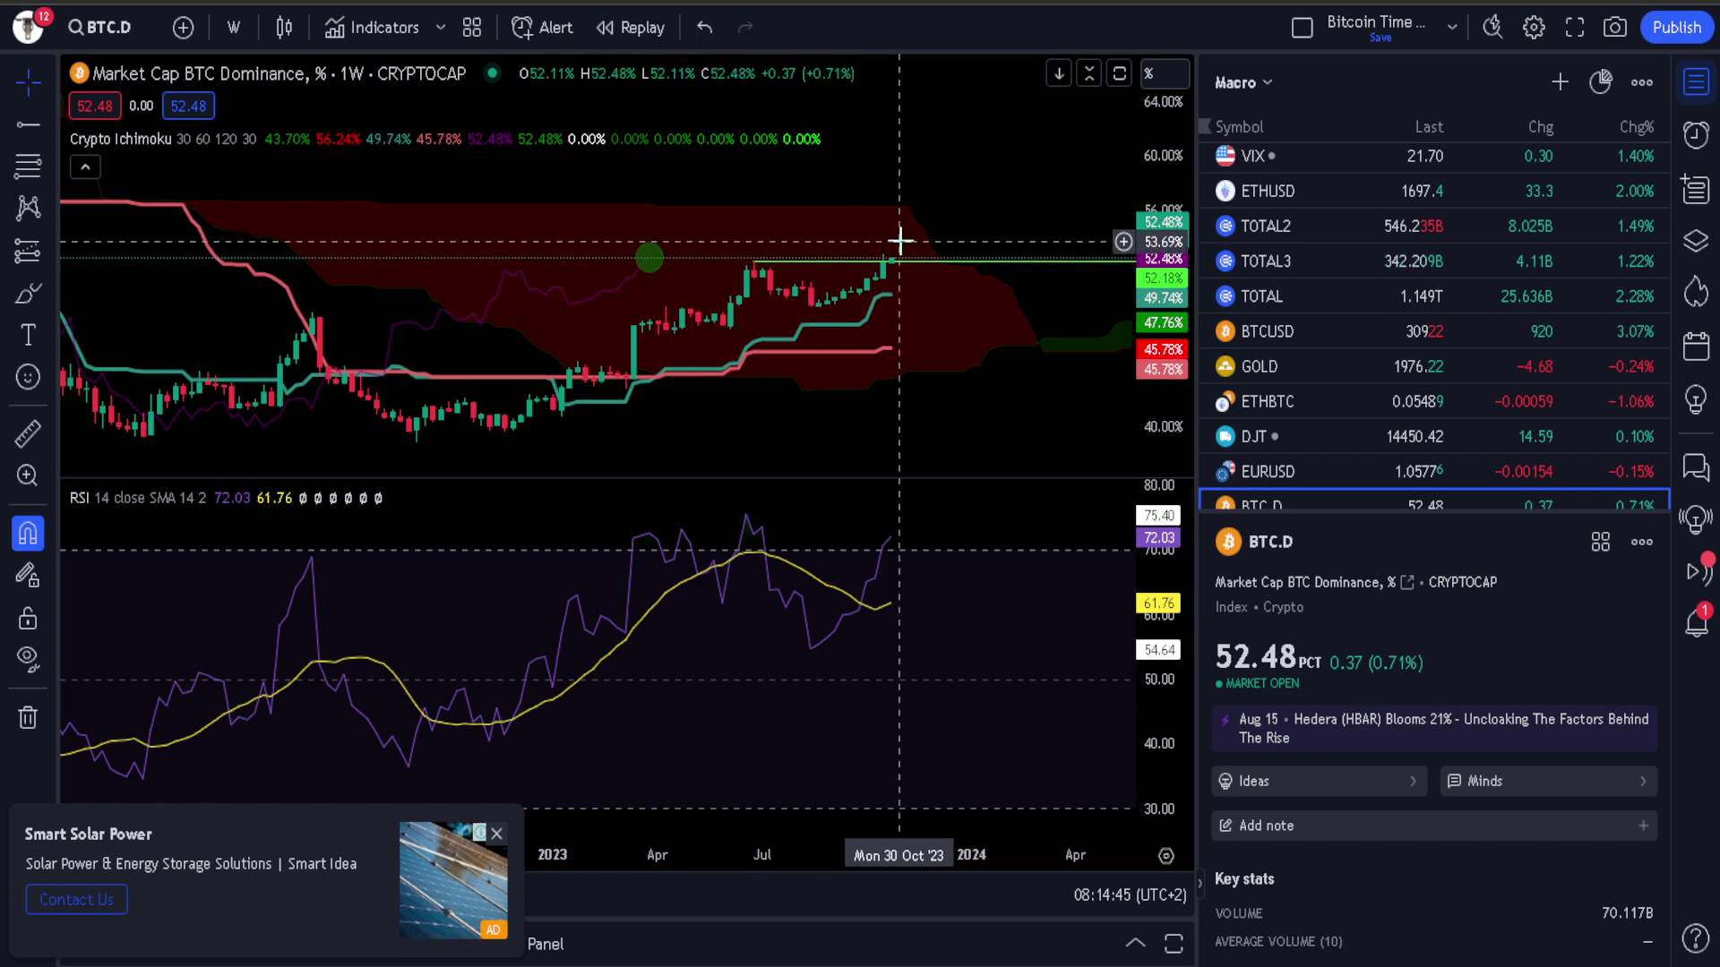
- Compare the RSI line and its moving average with the June and October 2023 highs of the weekly BTC.D candles
scroll(752, 268, up, 3)
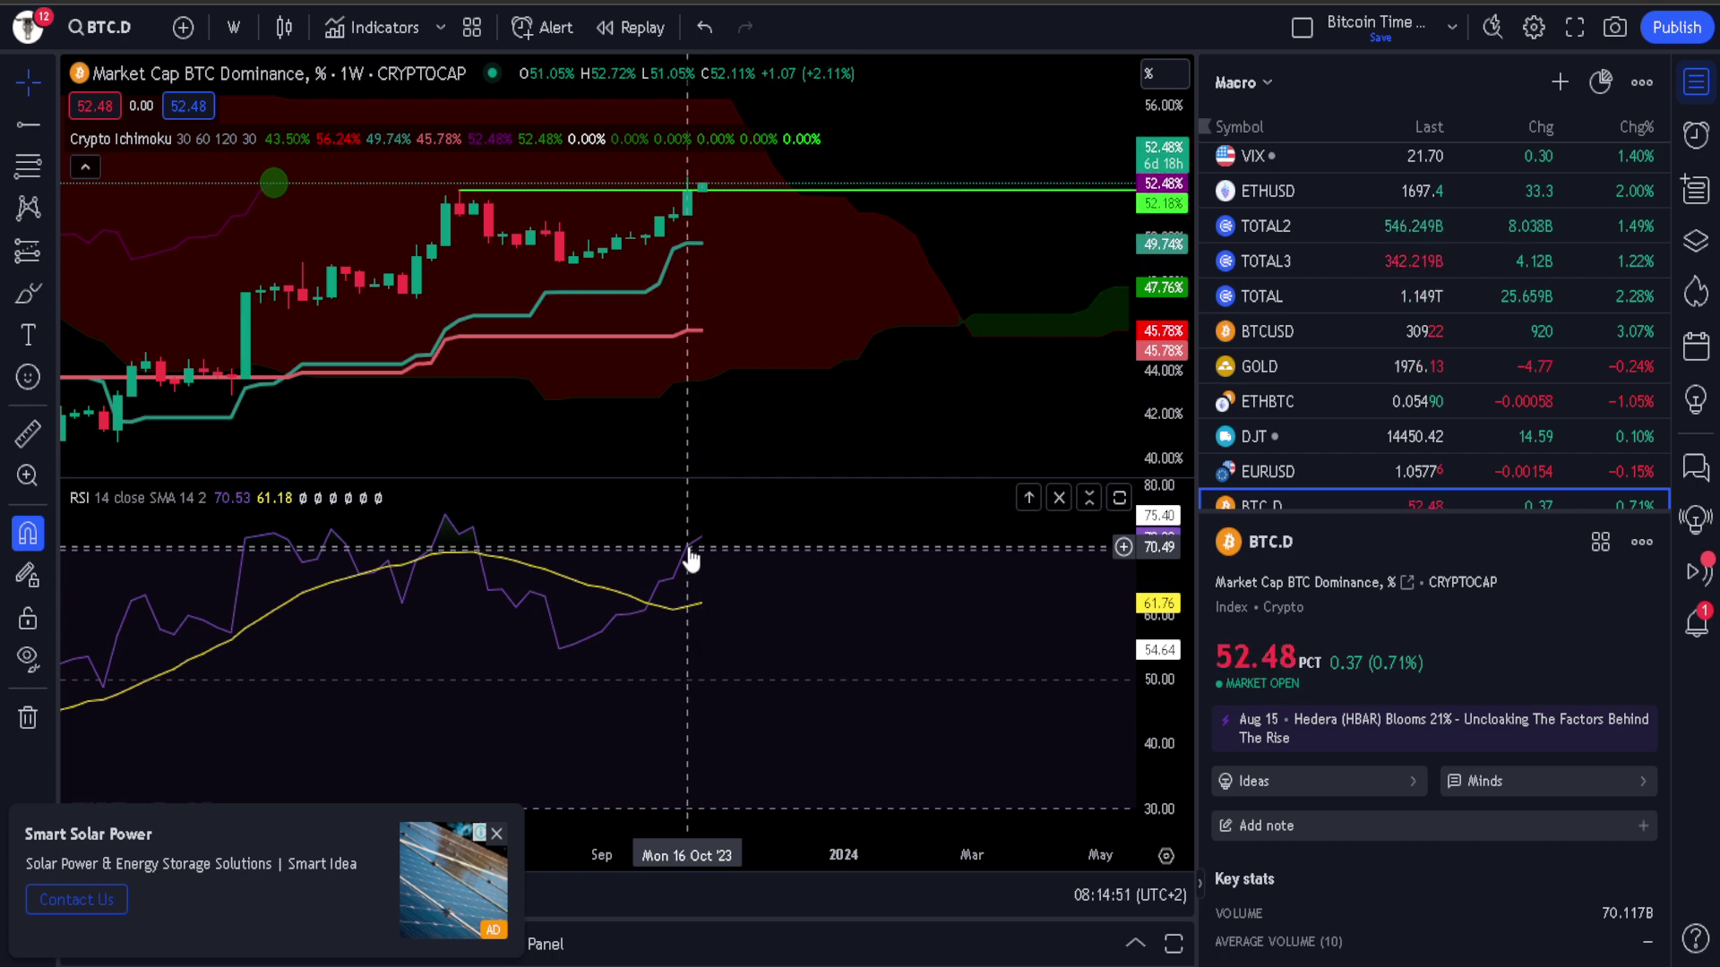
scroll(691, 560, down, 5)
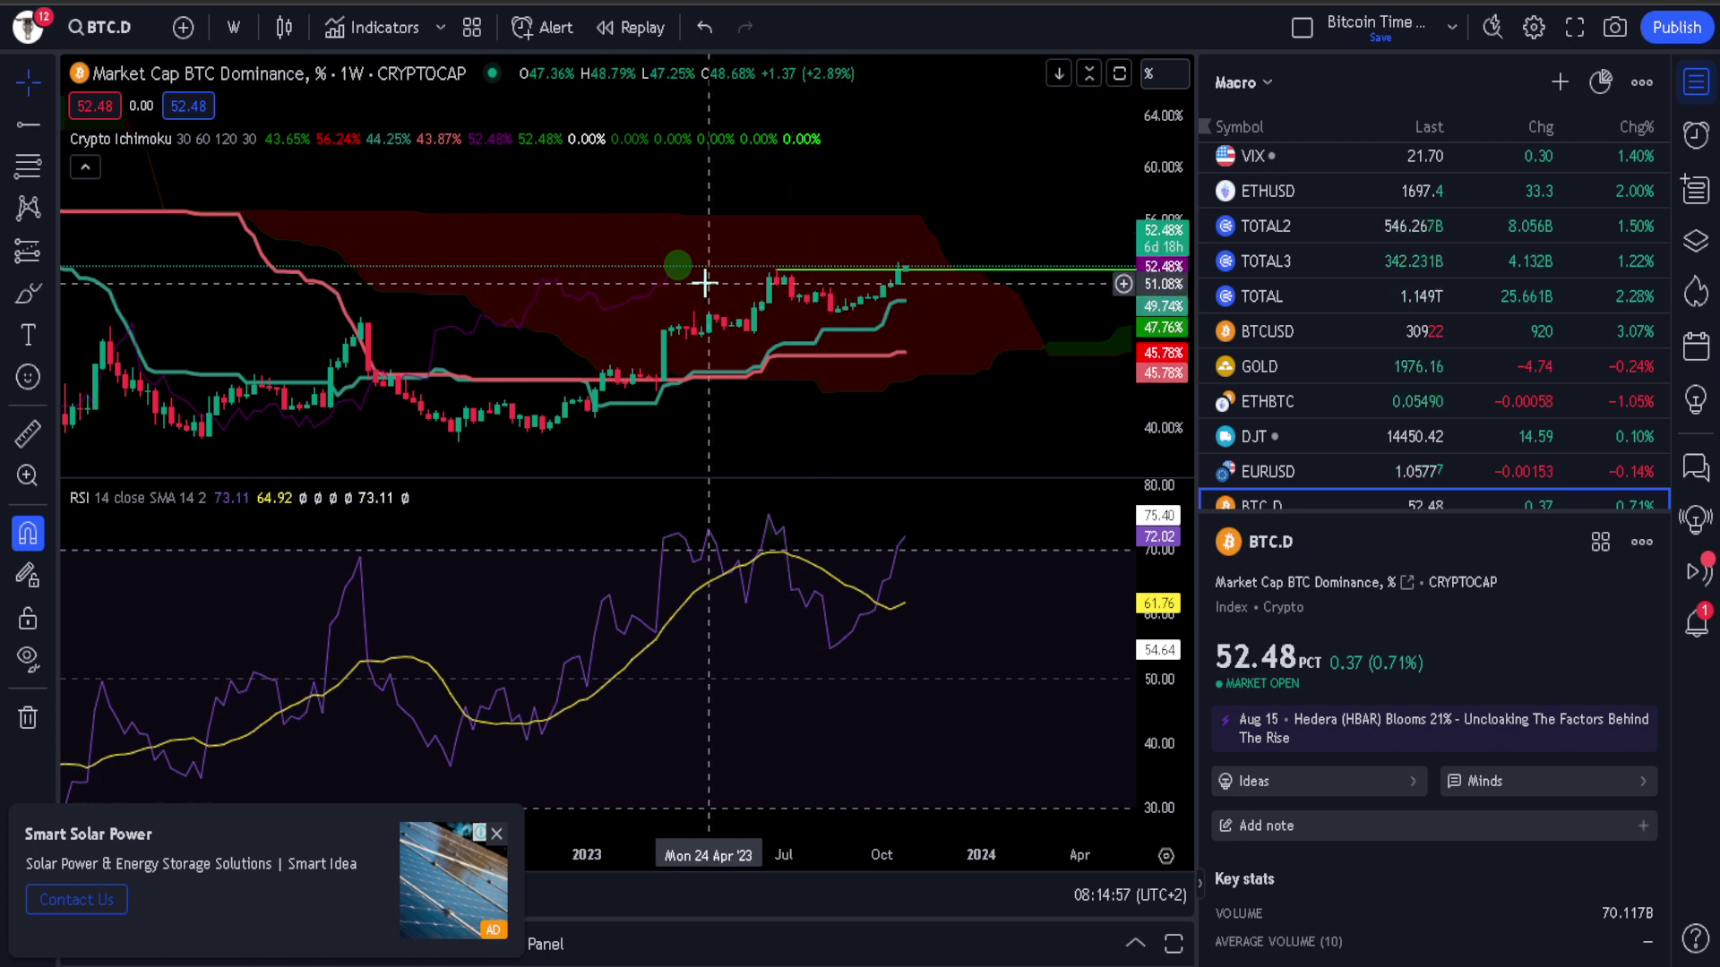
scroll(743, 286, up, 1)
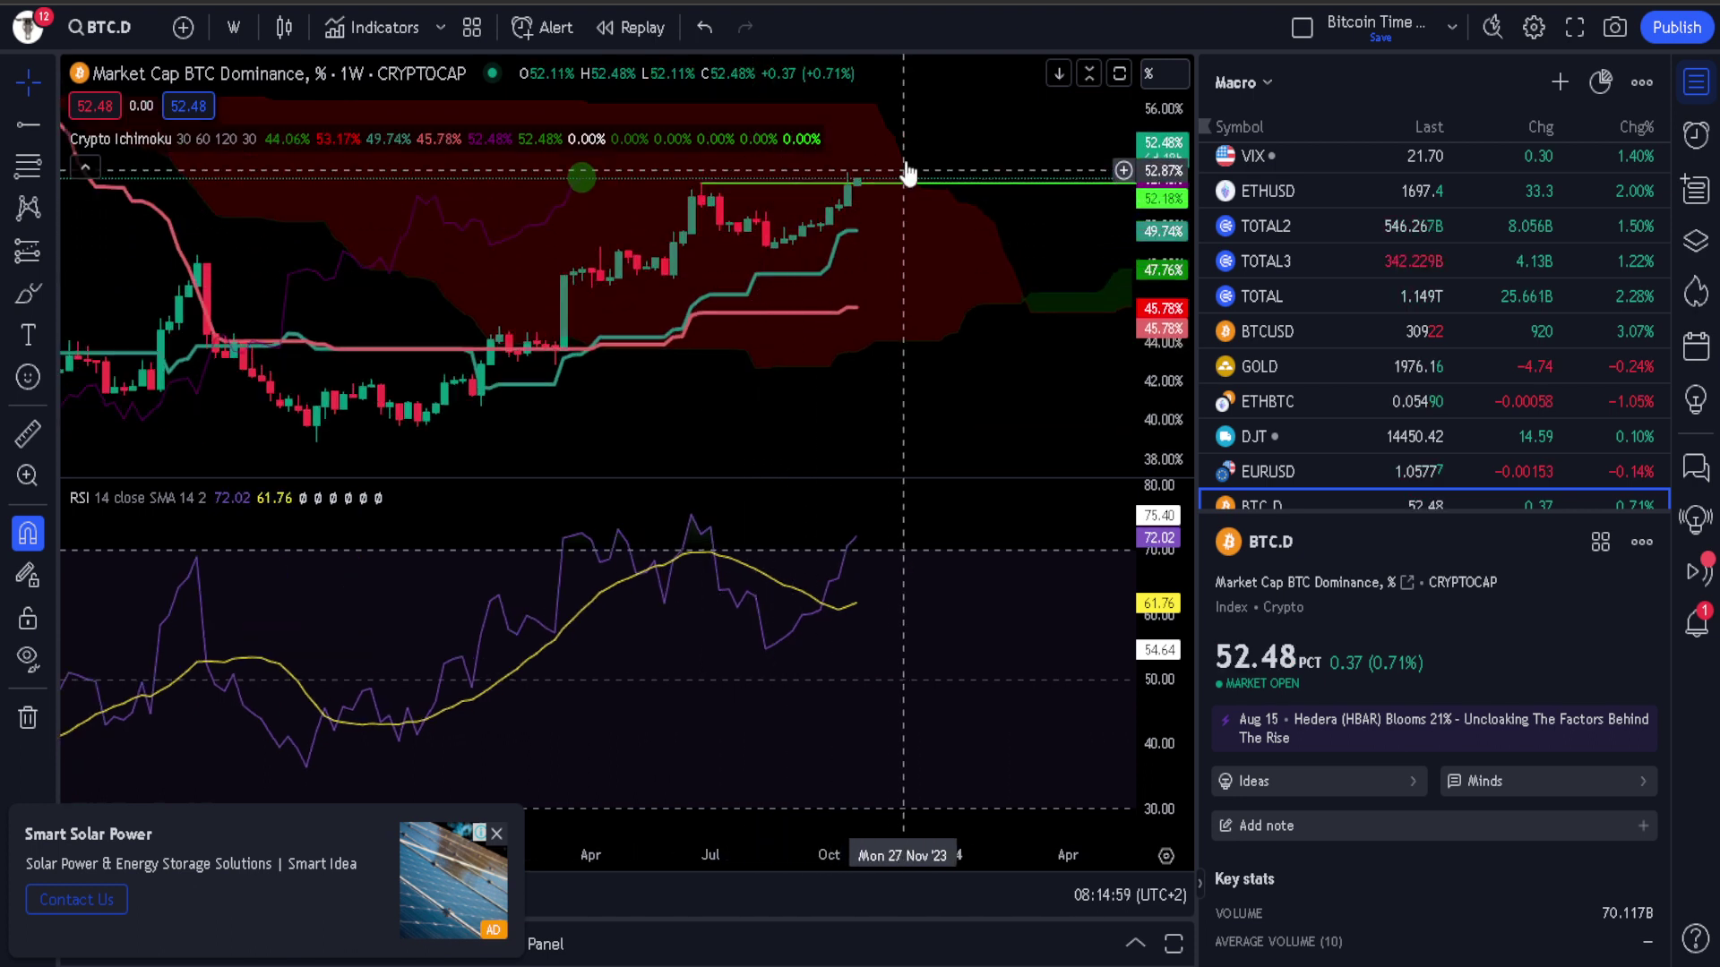
scroll(878, 566, down, 1)
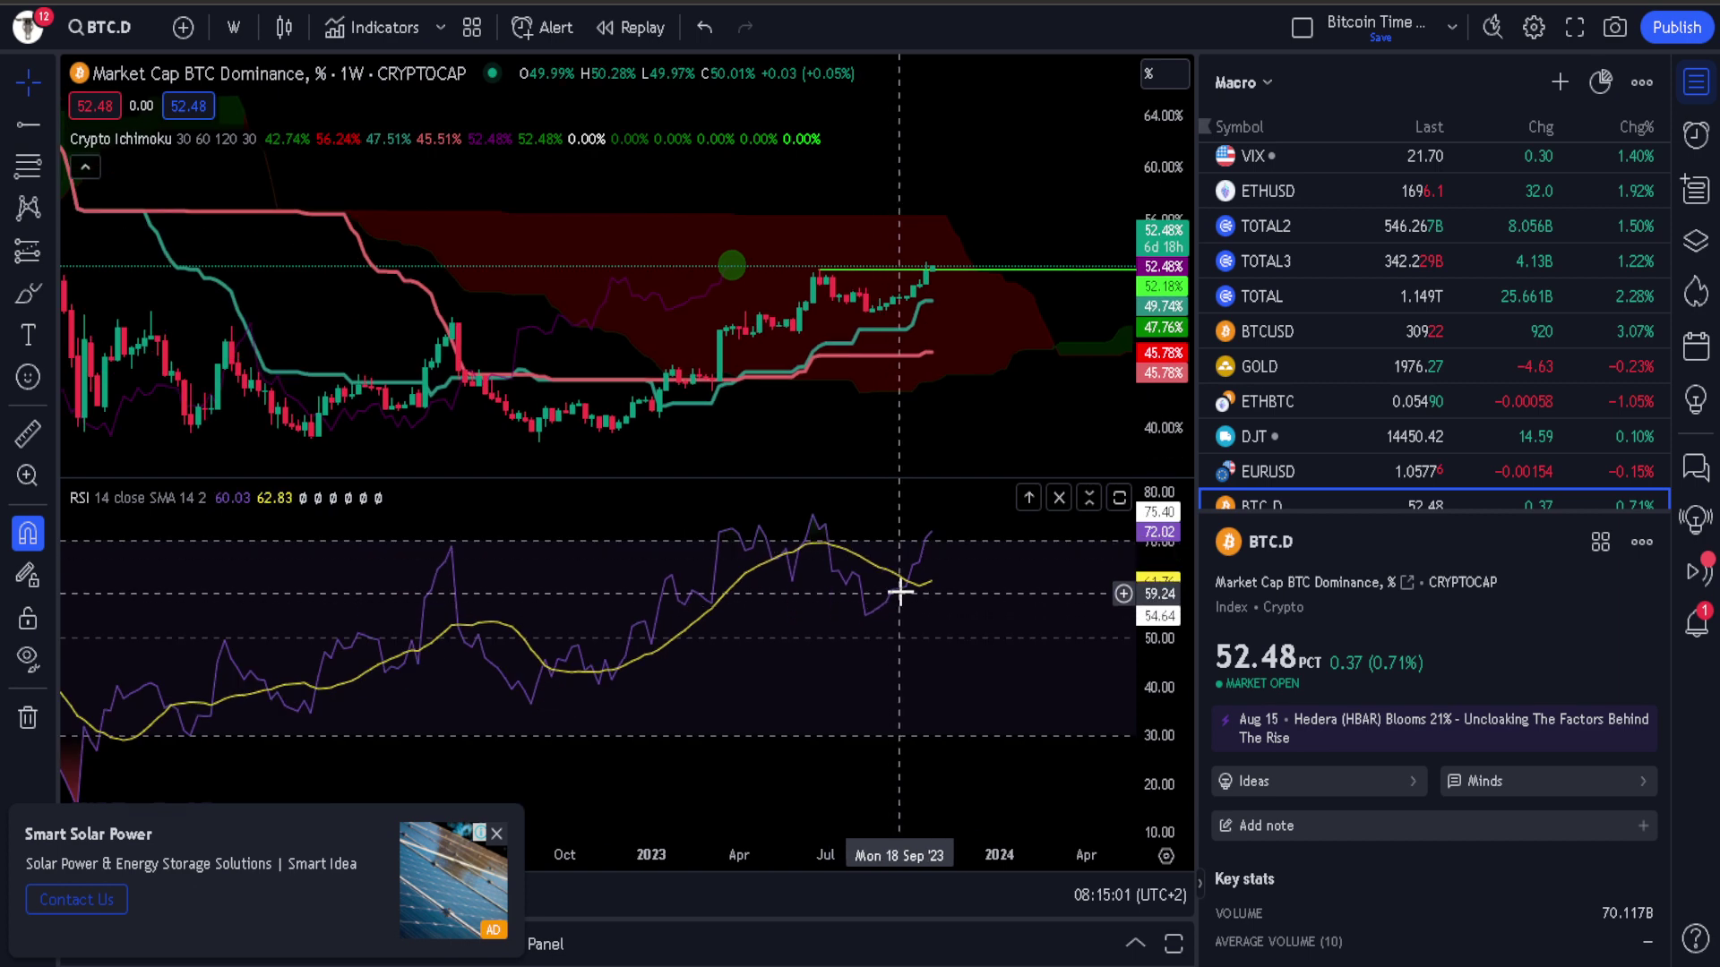
scroll(896, 584, up, 2)
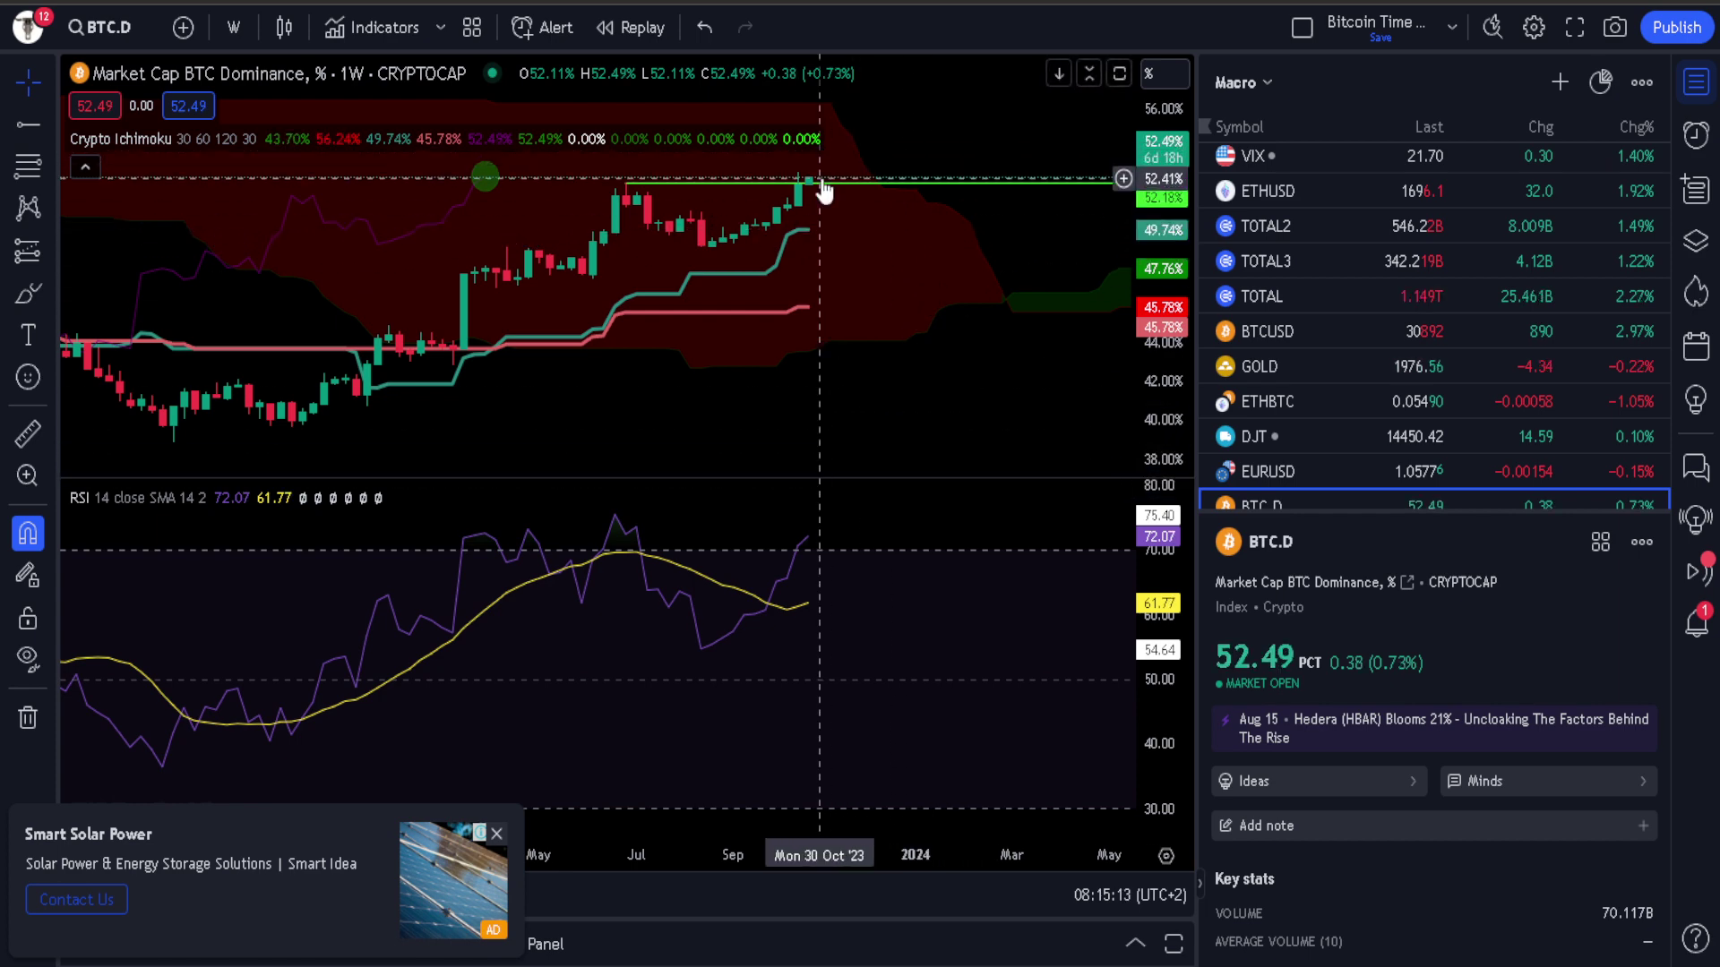
scroll(867, 161, down, 4)
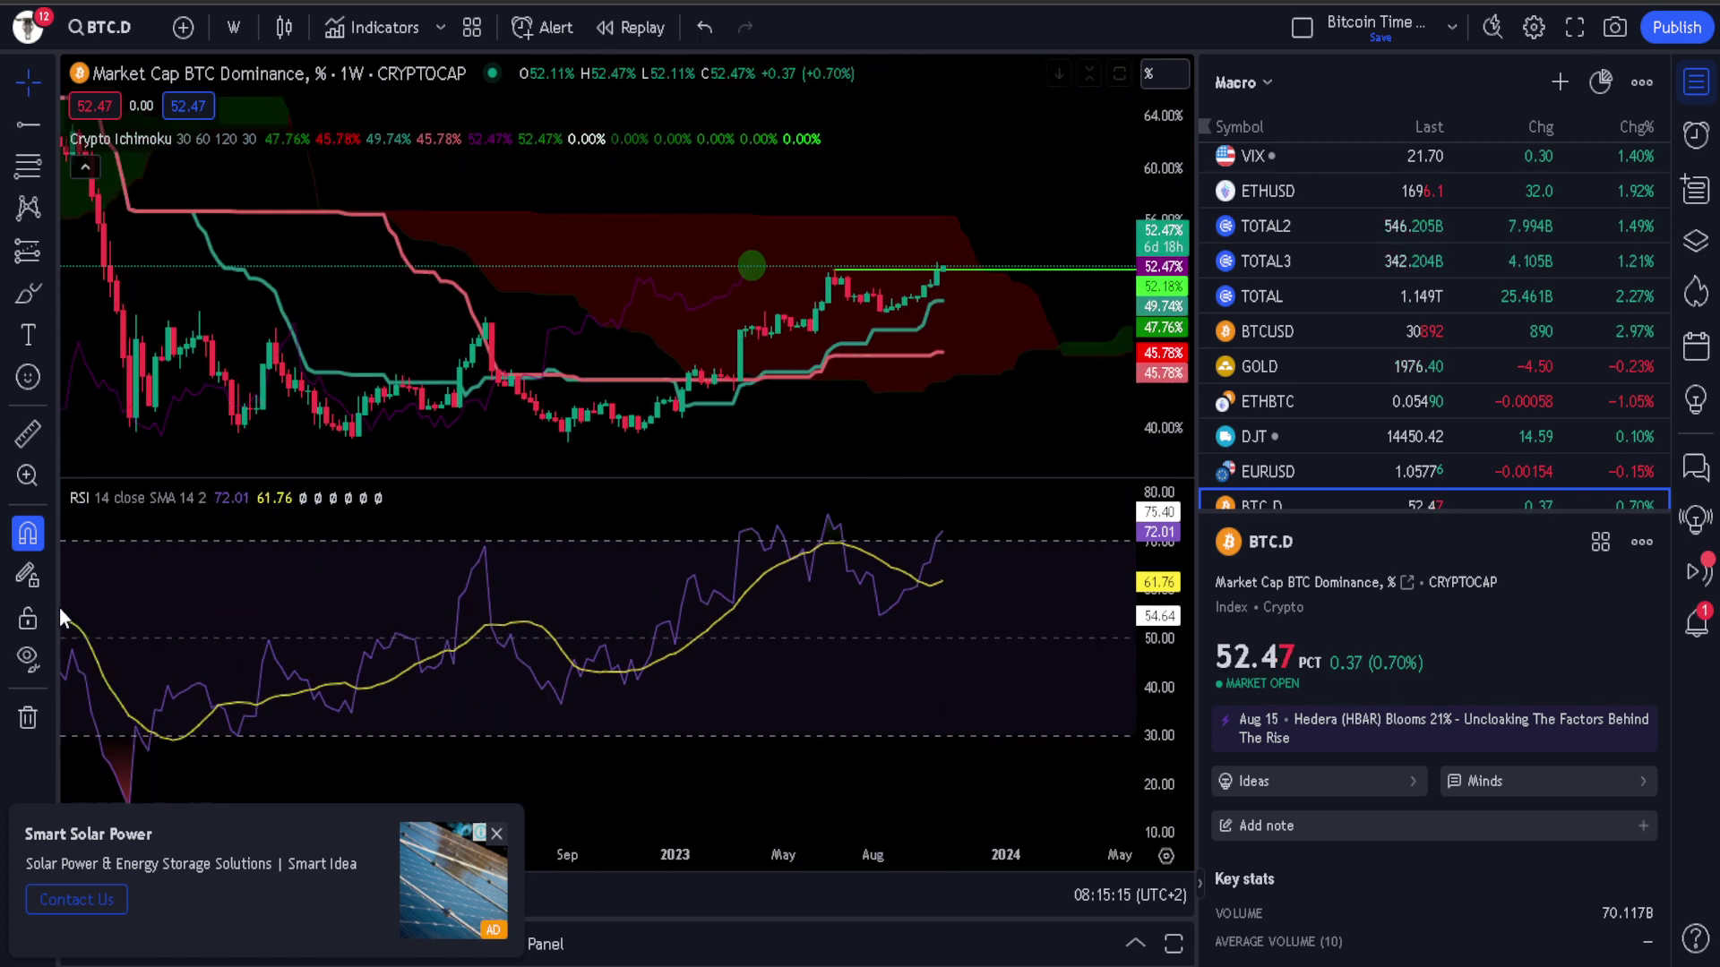
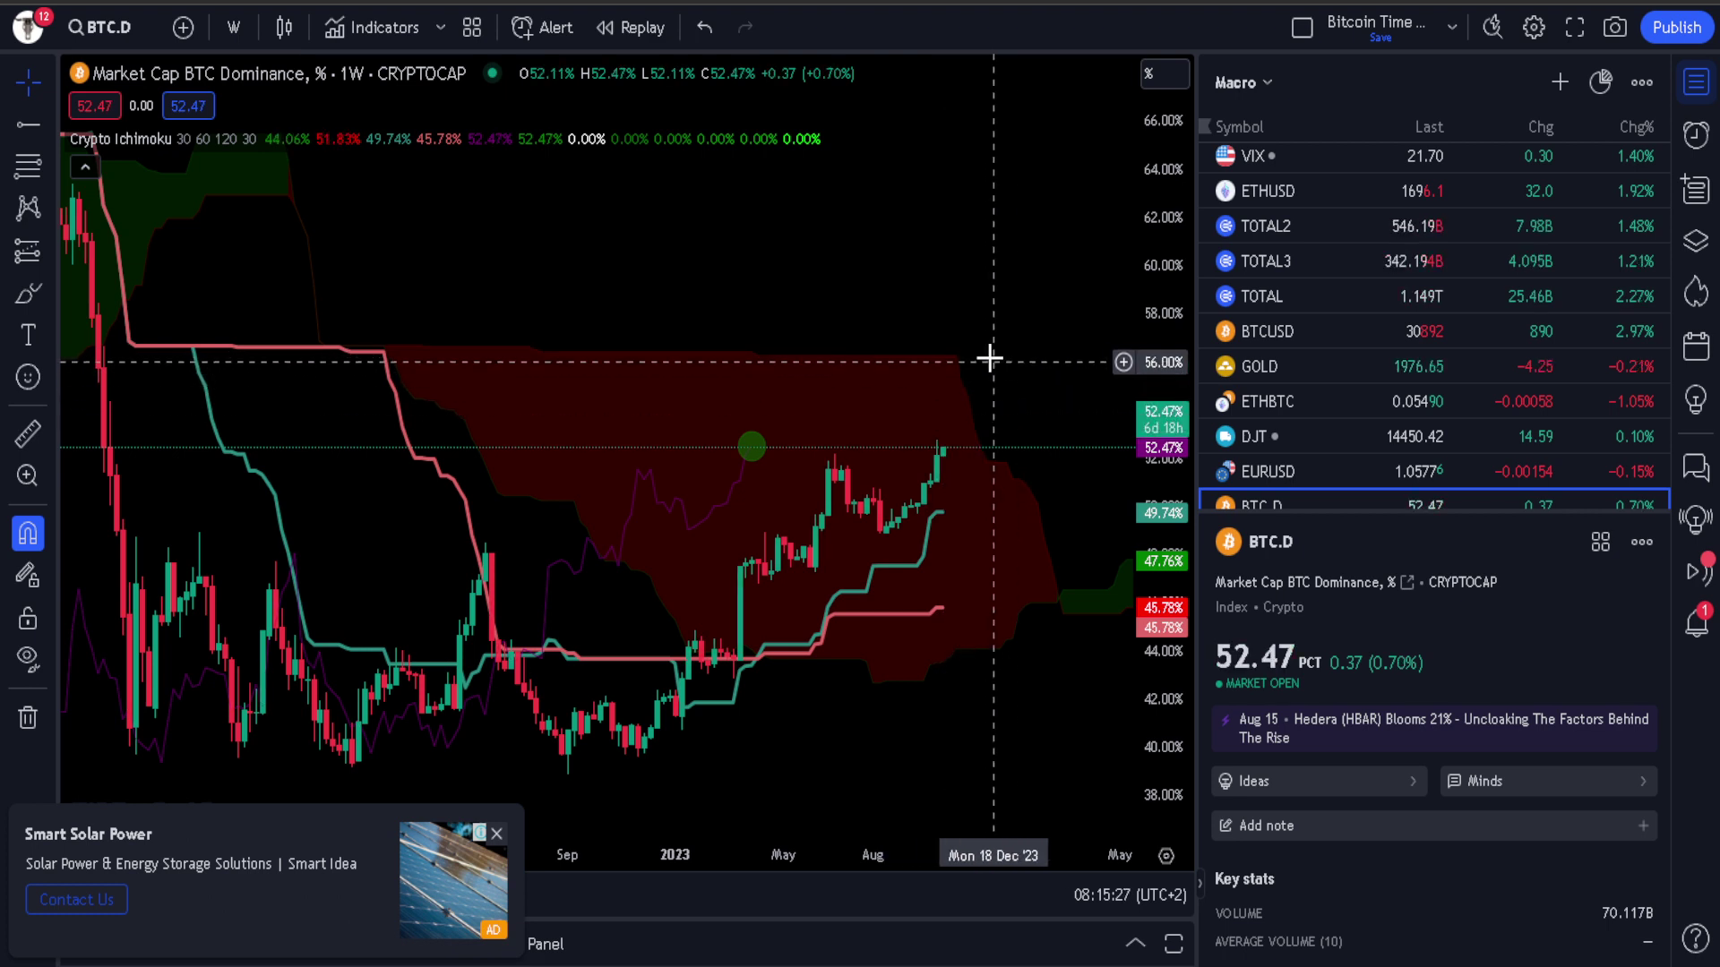
- Examine the long-term weekly BTC.D history against the Ichimoku lines and clouds, and look through the symbols in the Macro watchlist
scroll(985, 316, down, 4)
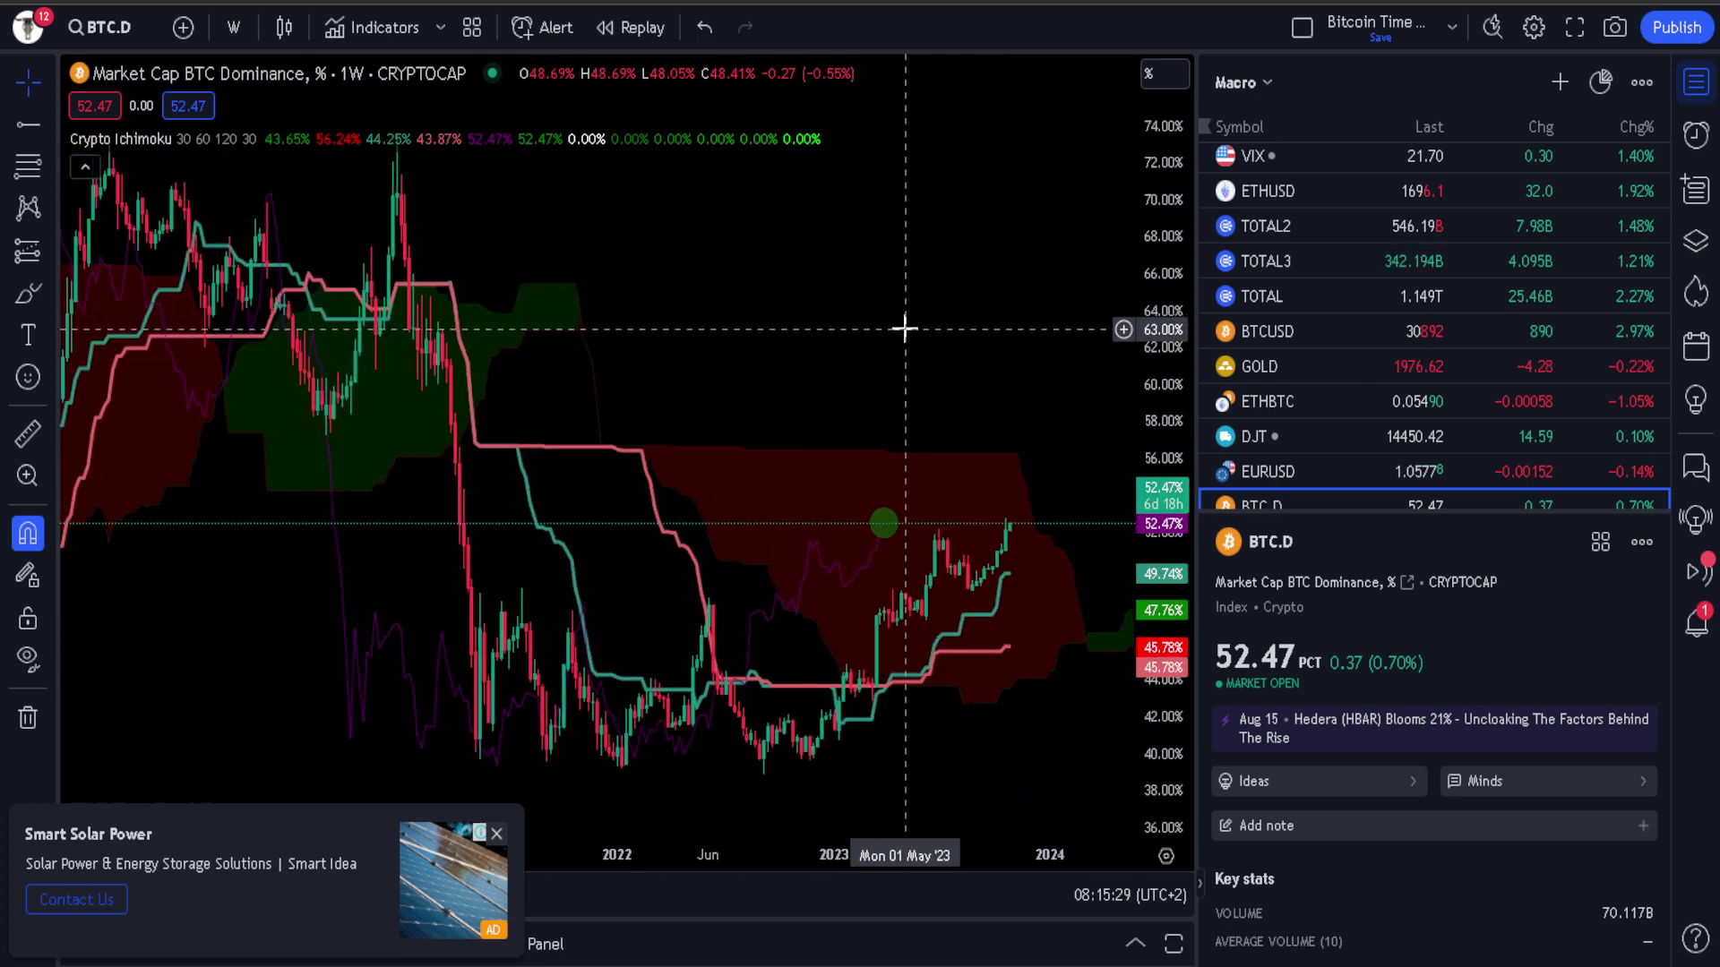
scroll(998, 443, up, 1)
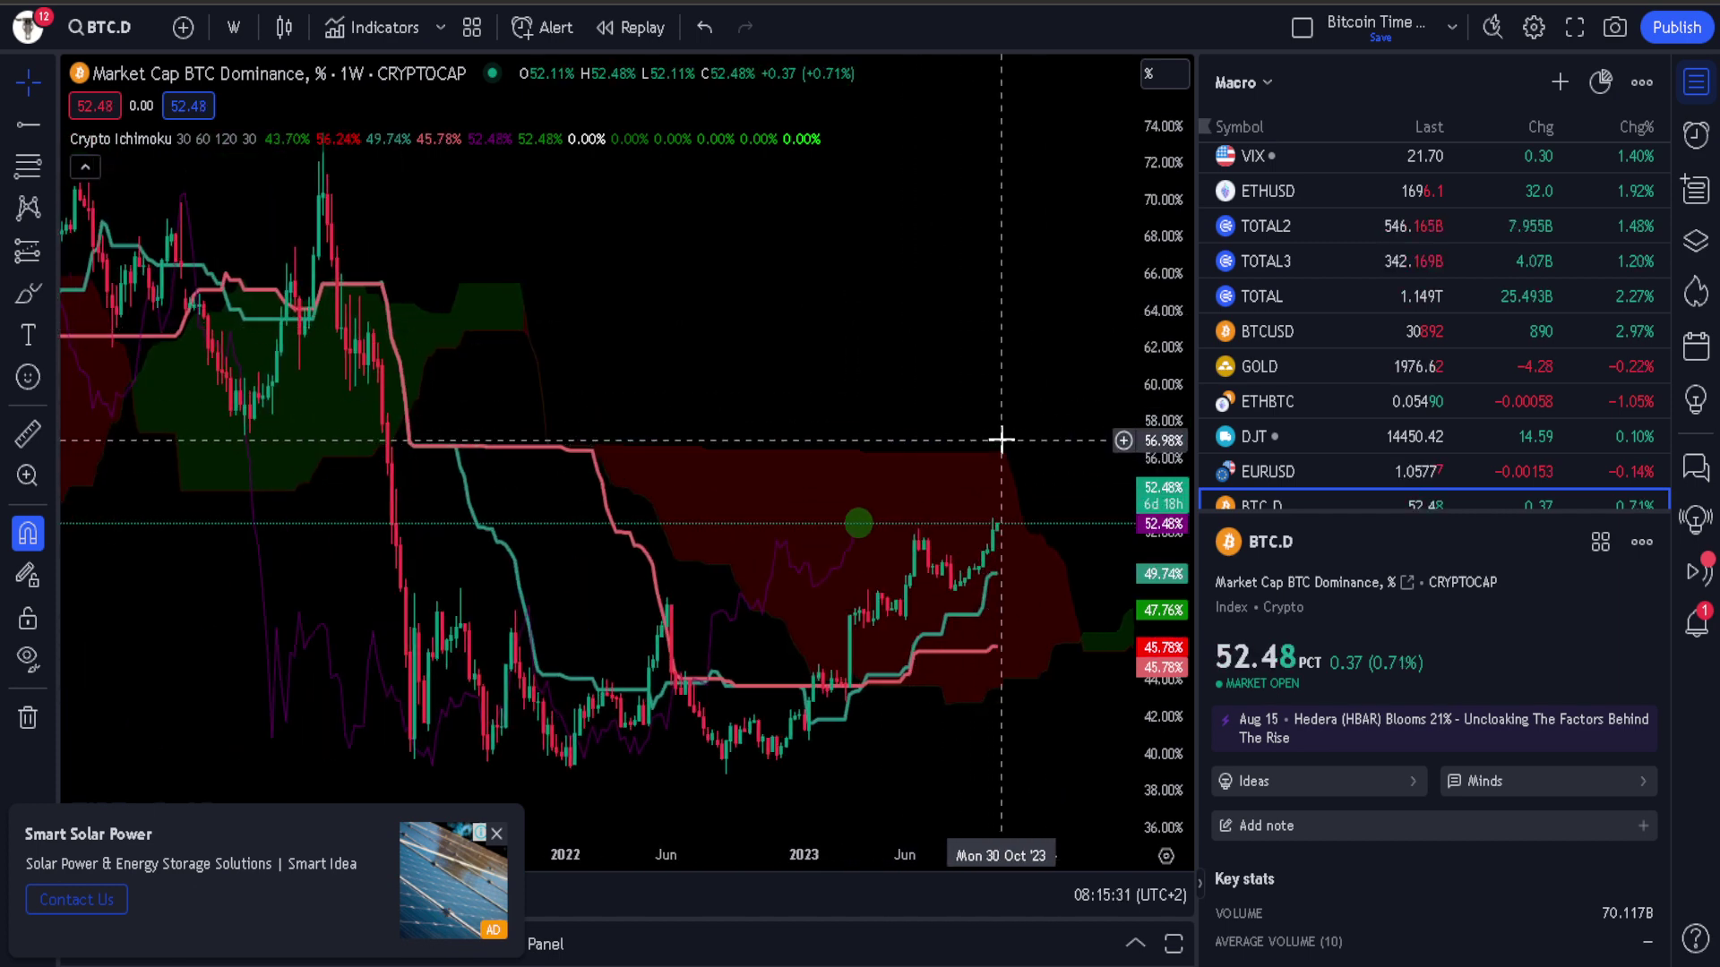
scroll(1049, 462, up, 2)
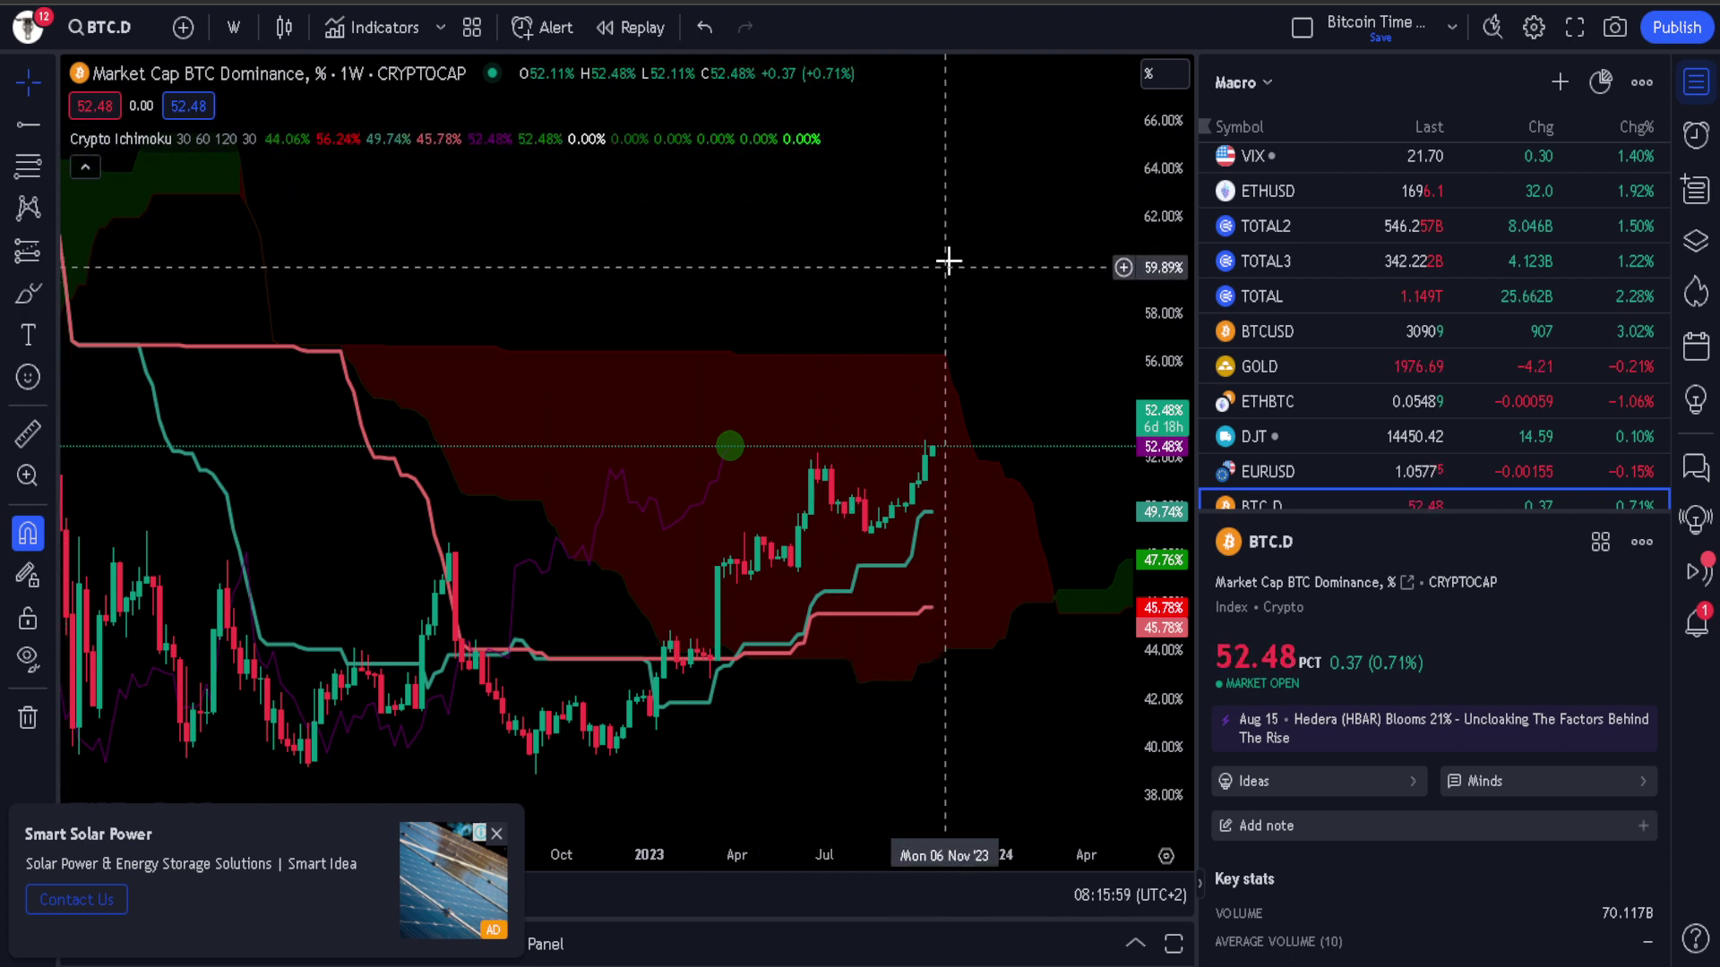
scroll(1428, 353, down, 5)
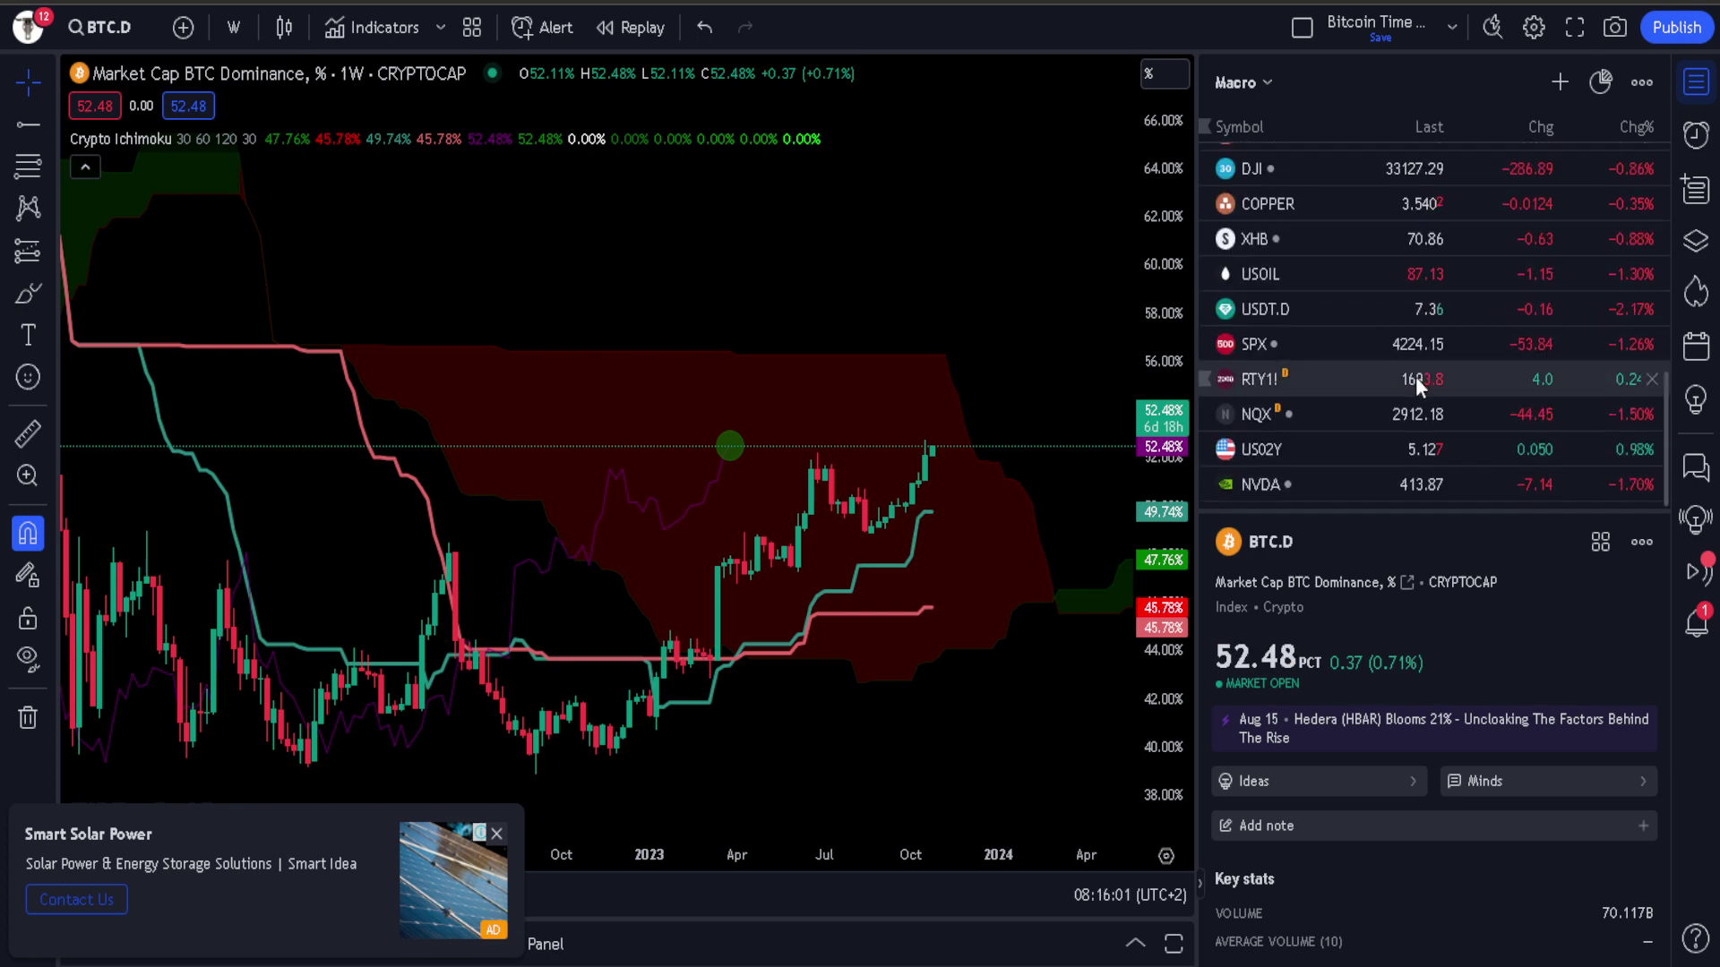
scroll(1419, 376, up, 5)
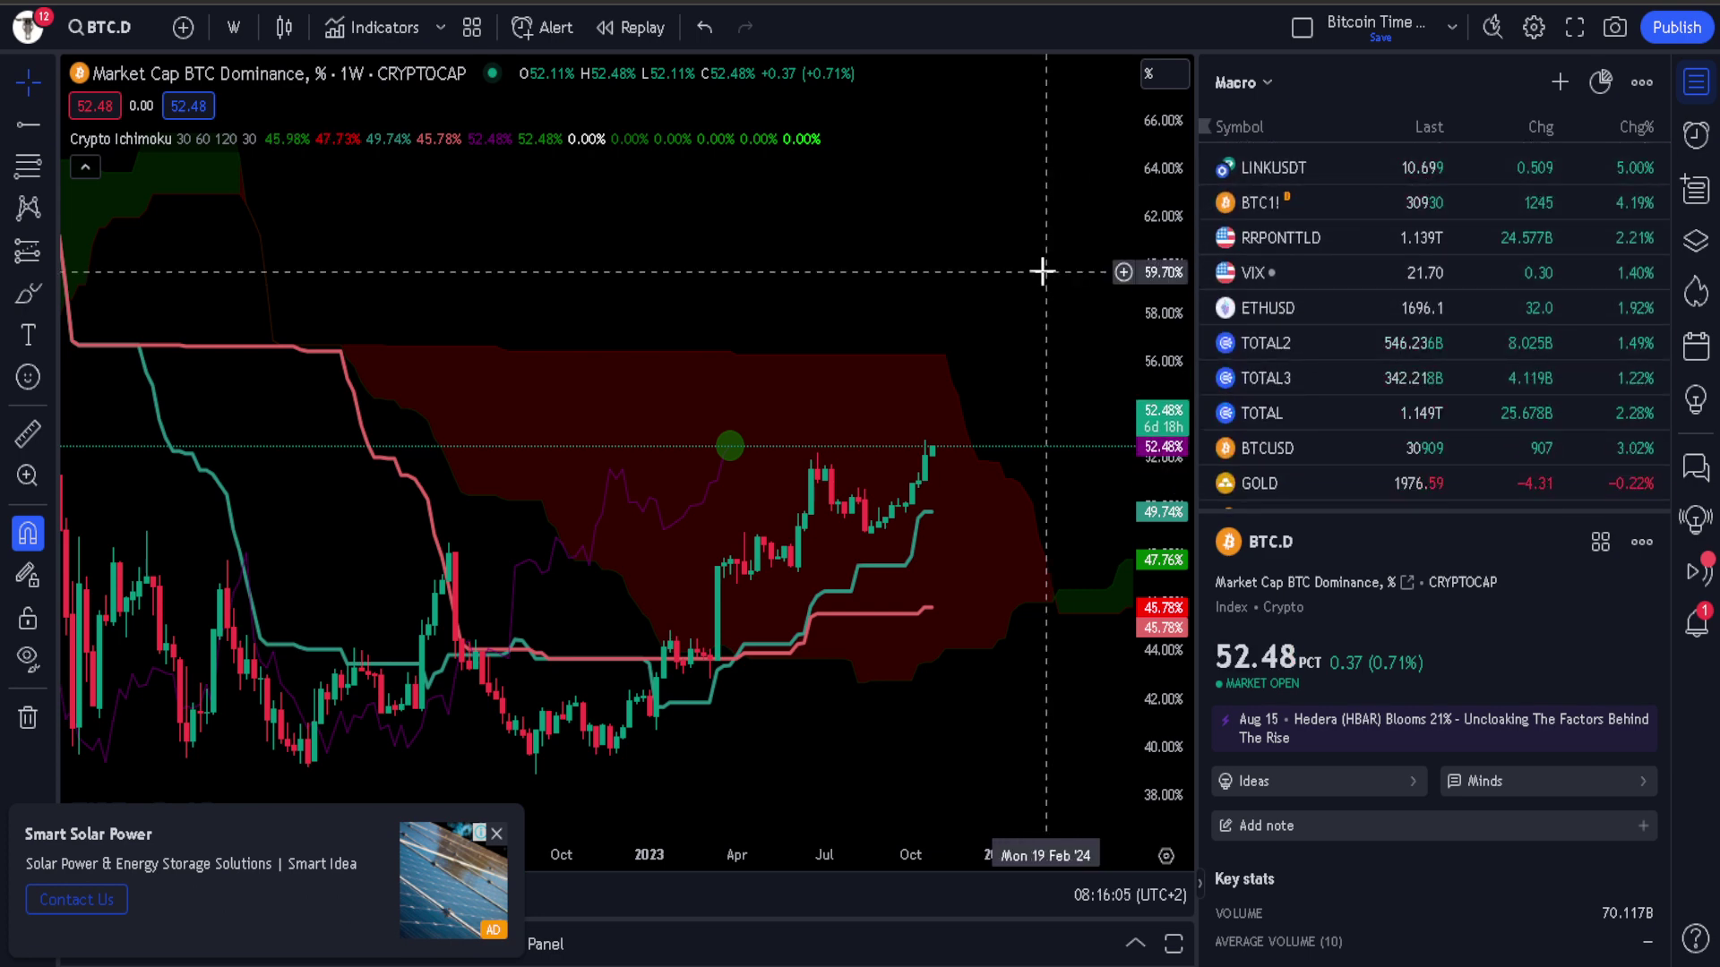
scroll(981, 408, down, 1)
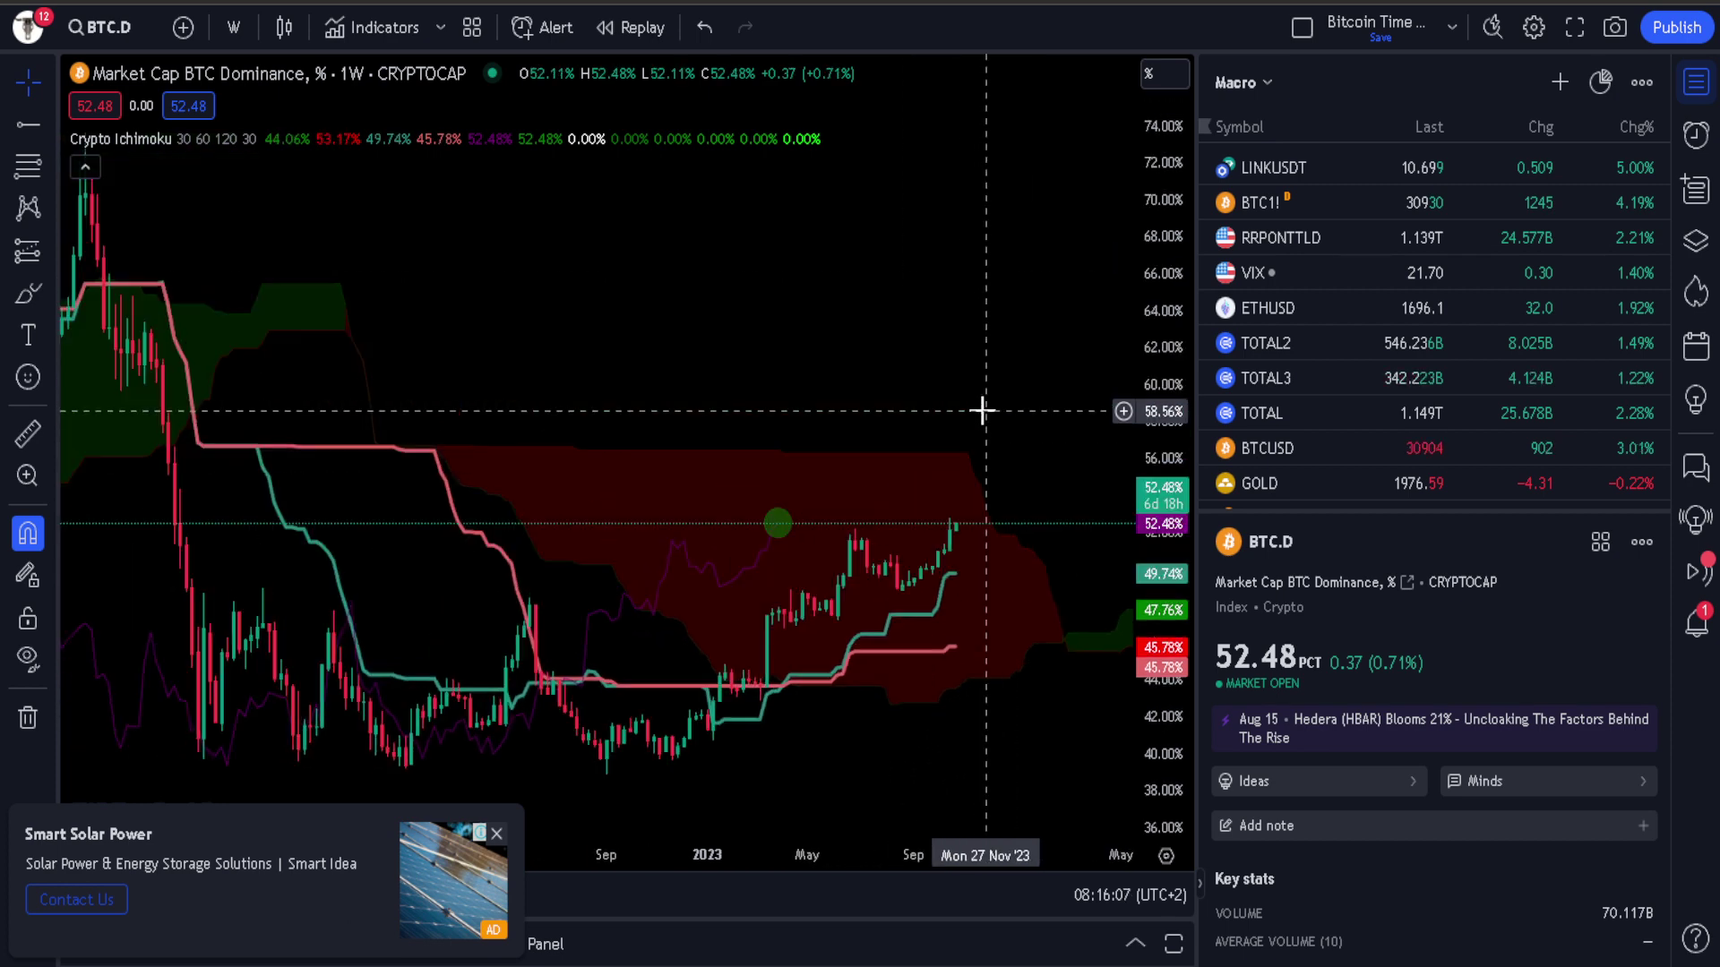
scroll(994, 313, up, 2)
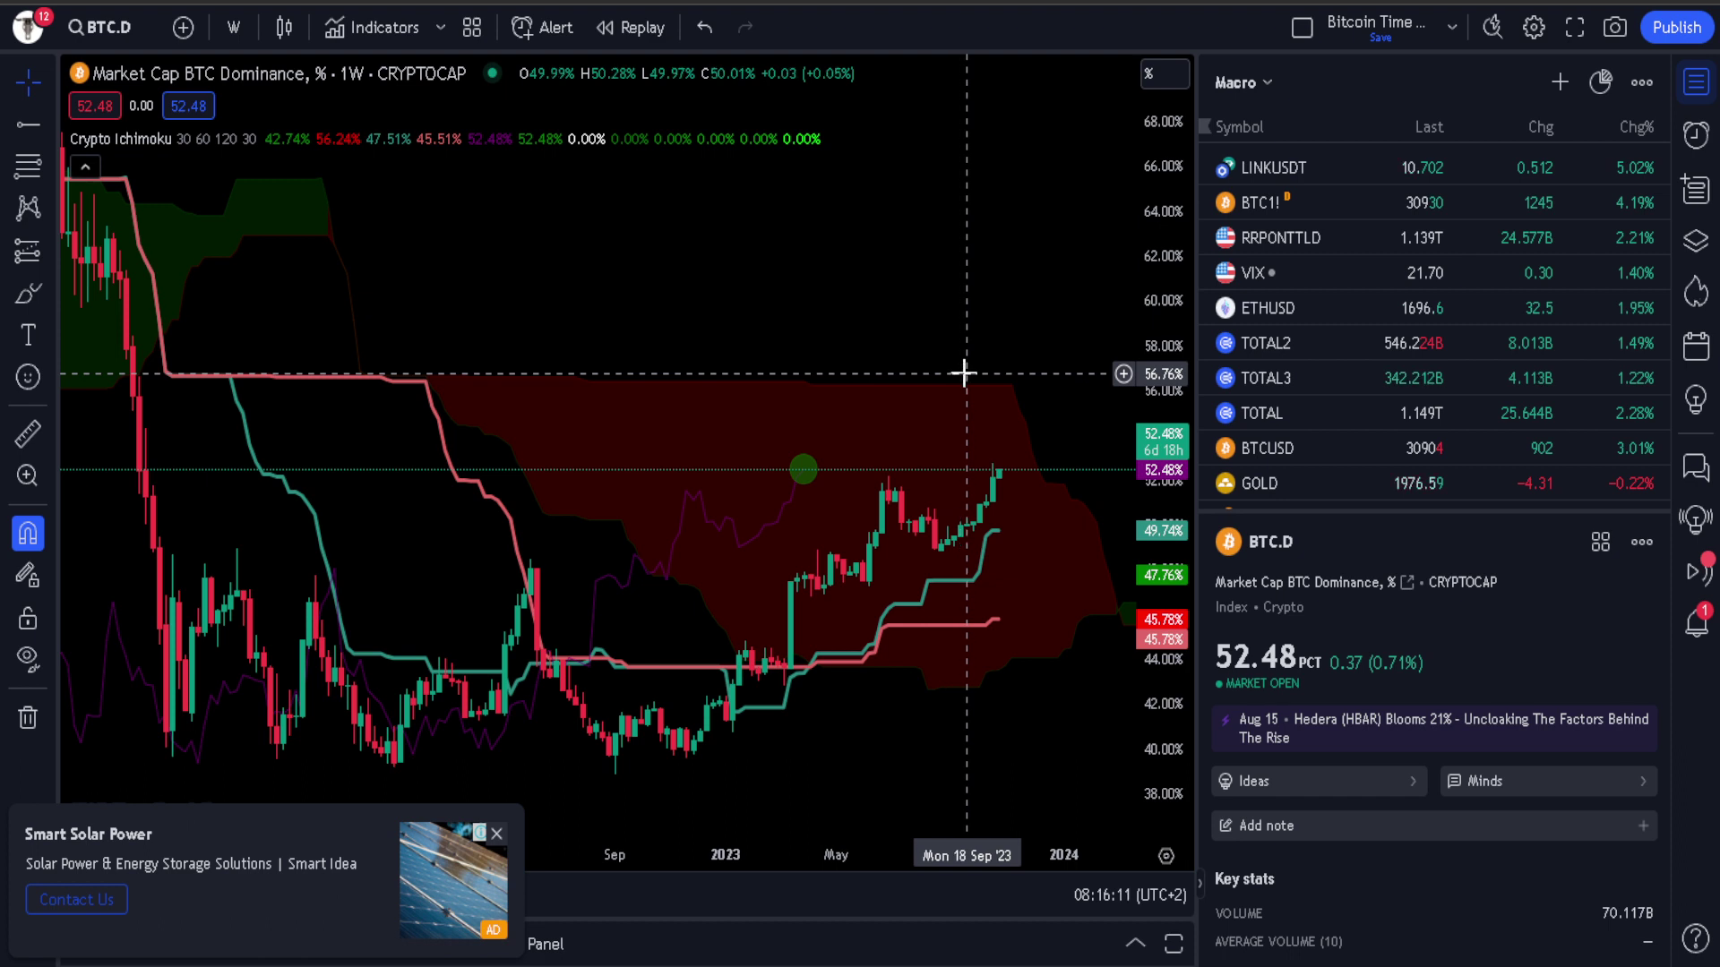
scroll(964, 373, down, 1)
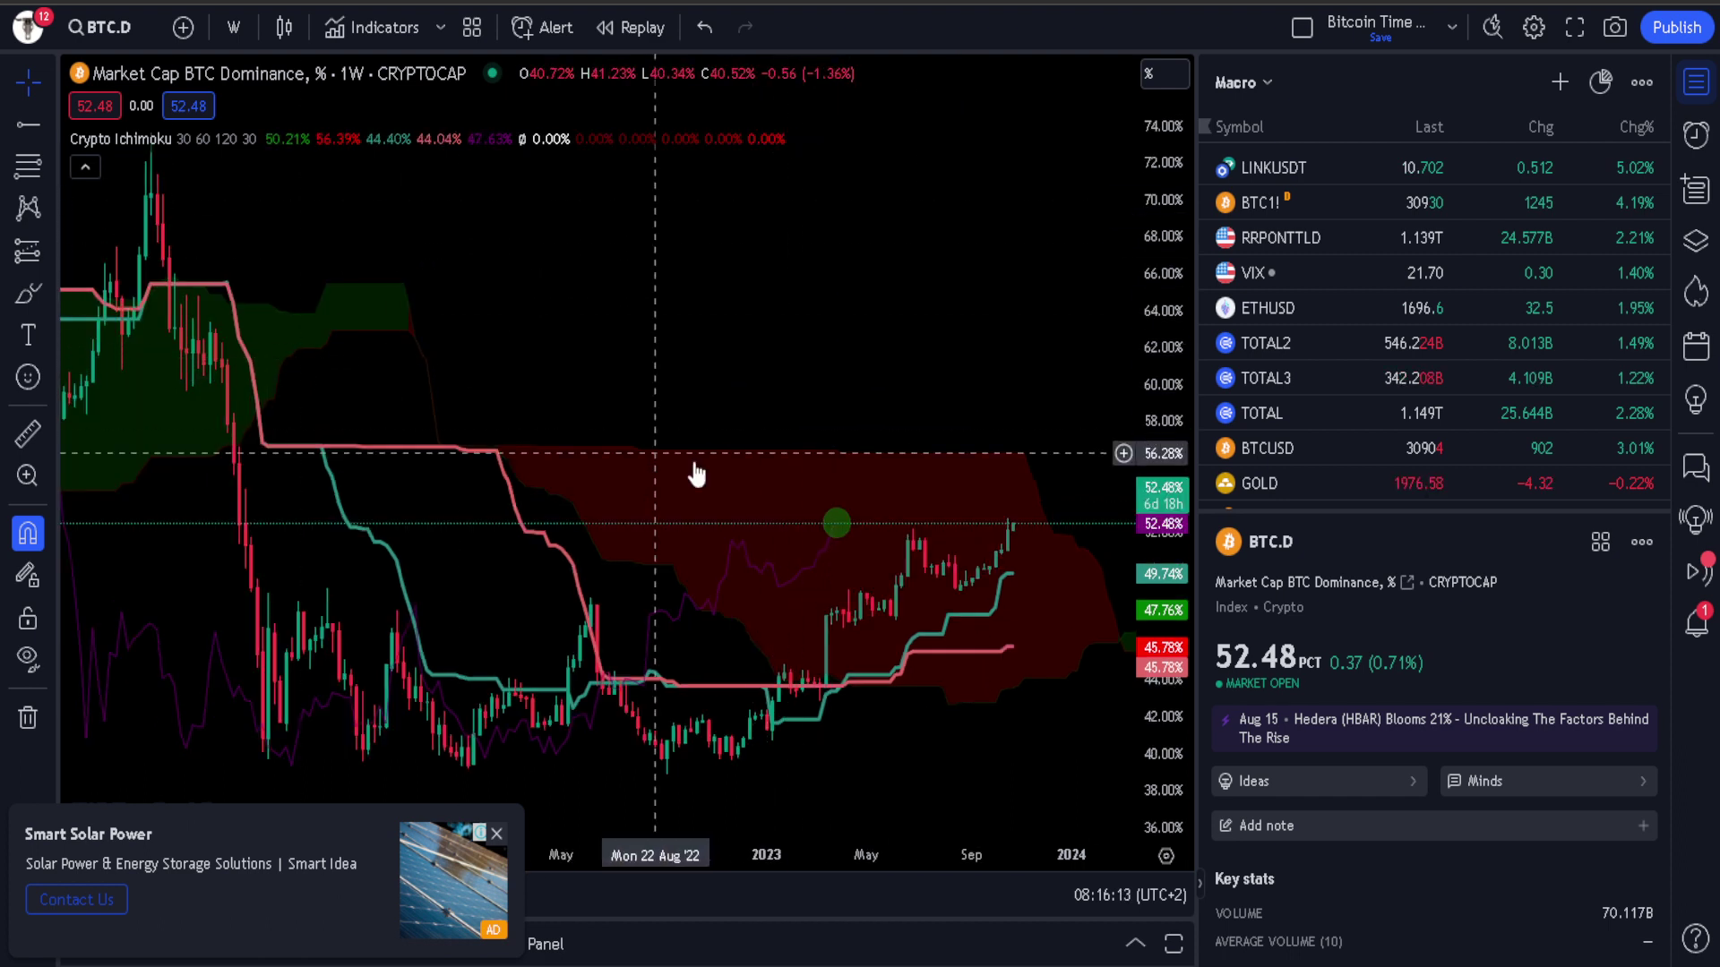
scroll(545, 358, down, 2)
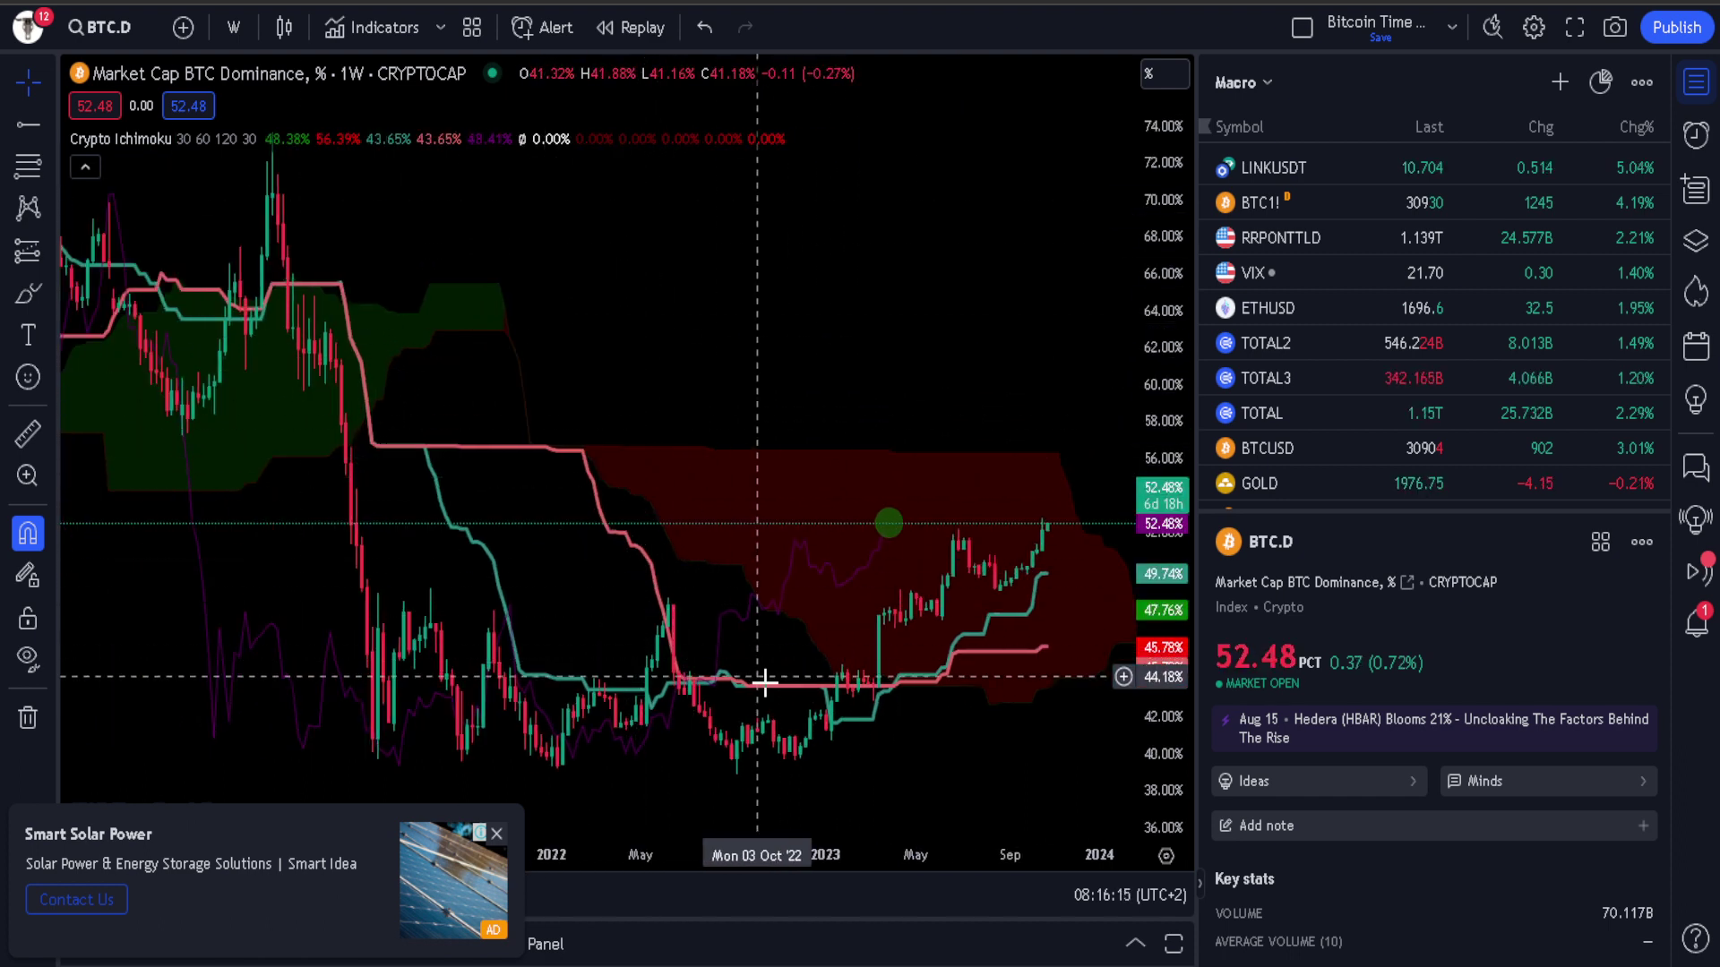
scroll(645, 480, down, 3)
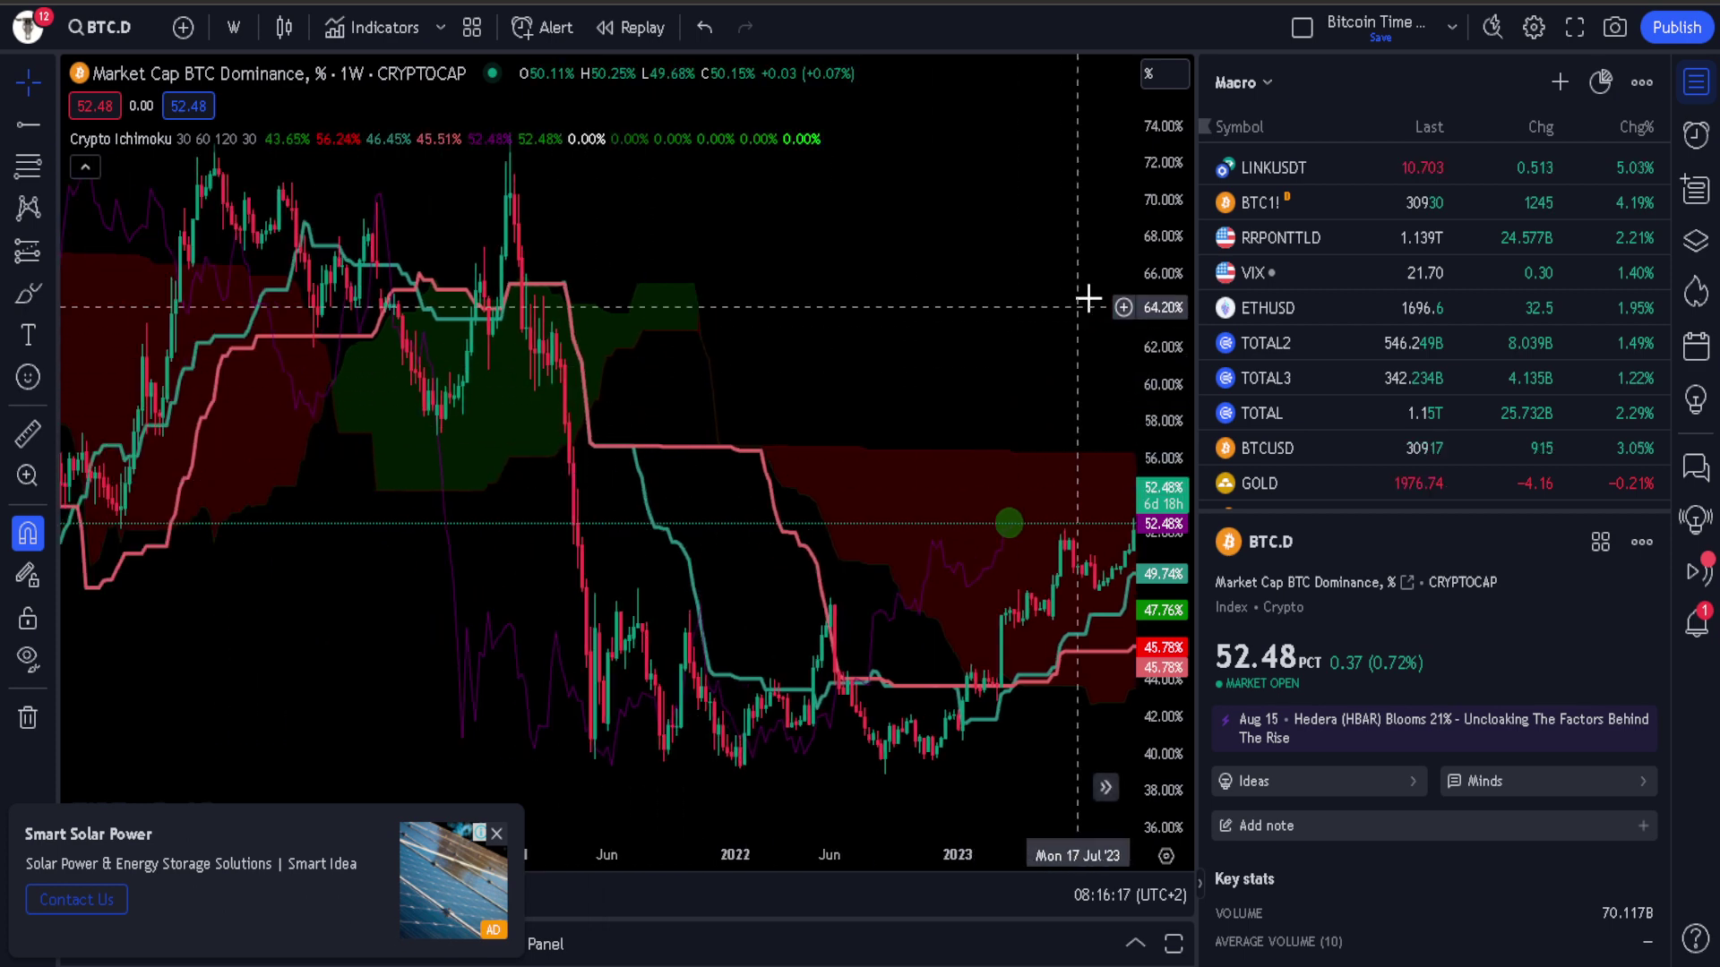
- Draw a Fibonacci retracement on the weekly BTC.D chart from the 73.63% peak to the September 2022 low at 38.84%
drag(972, 383, 856, 384)
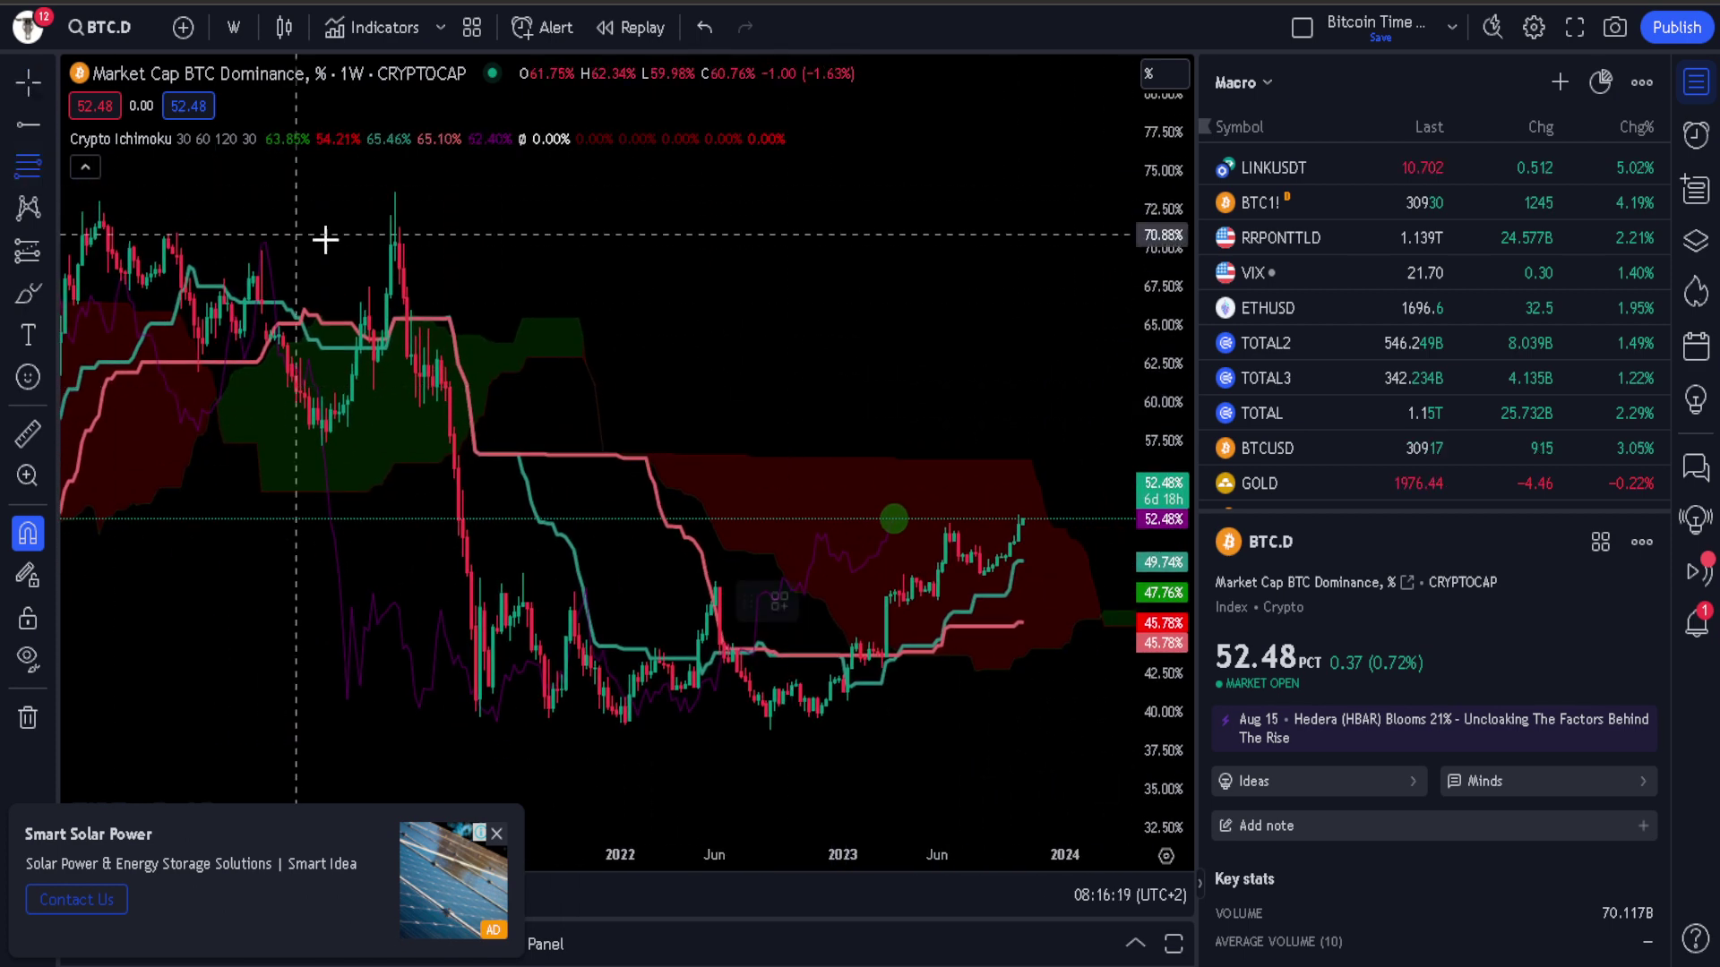
click(392, 174)
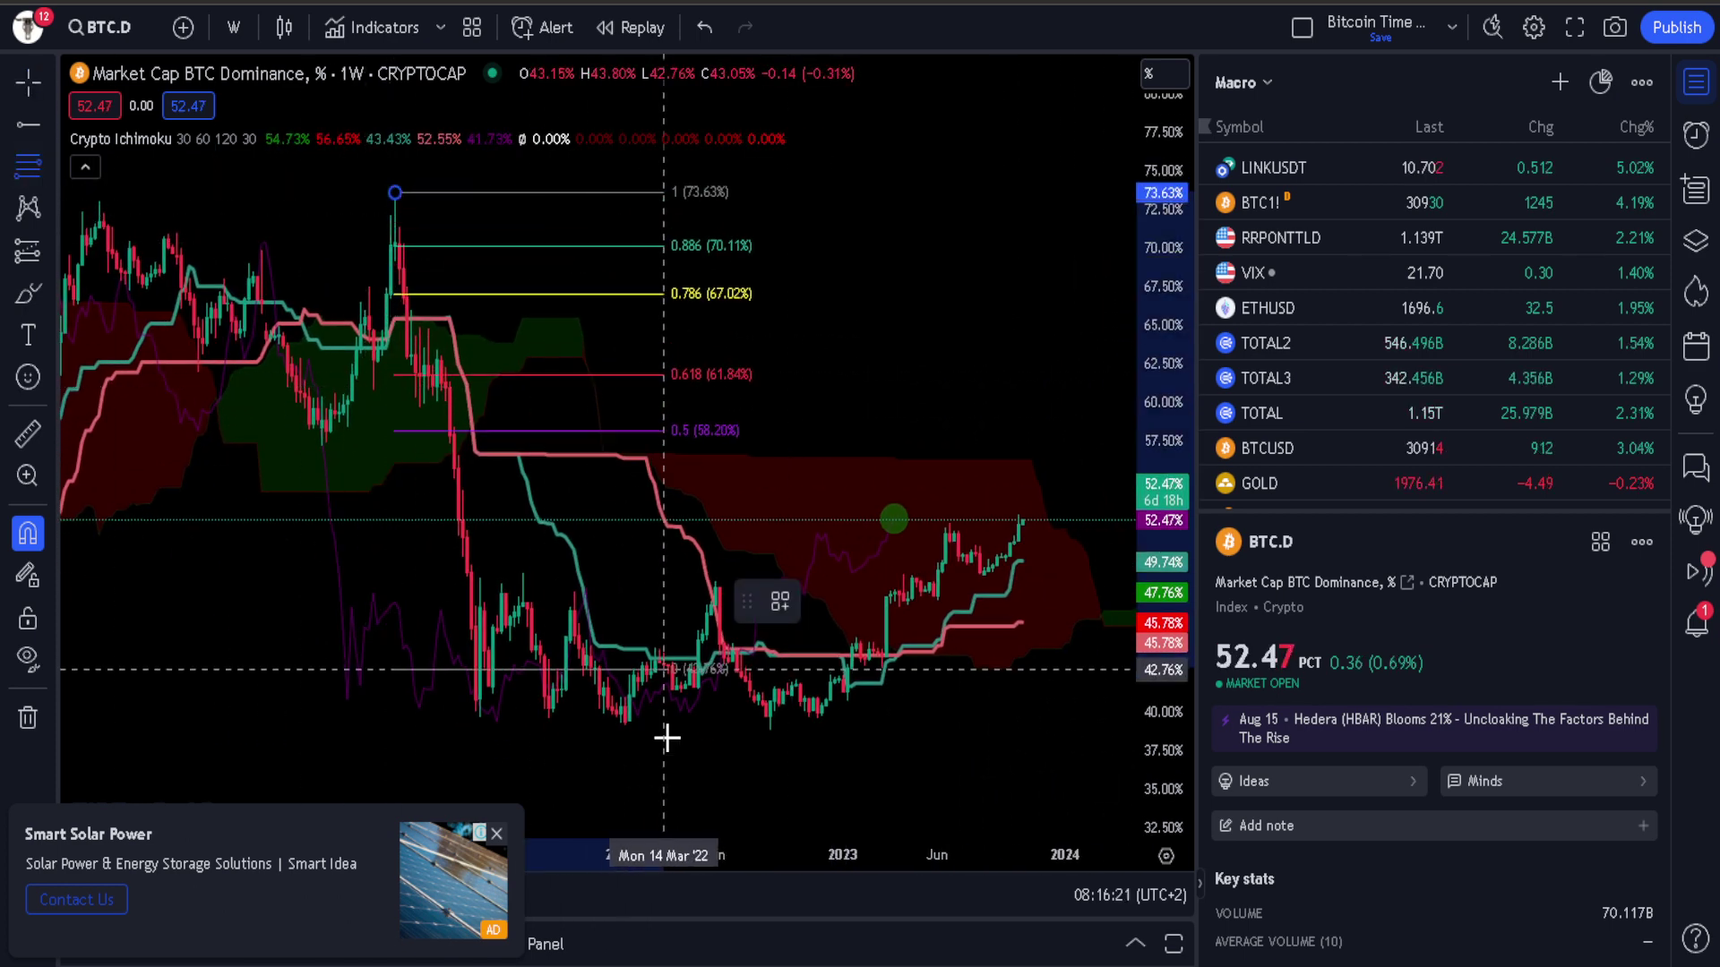
click(770, 736)
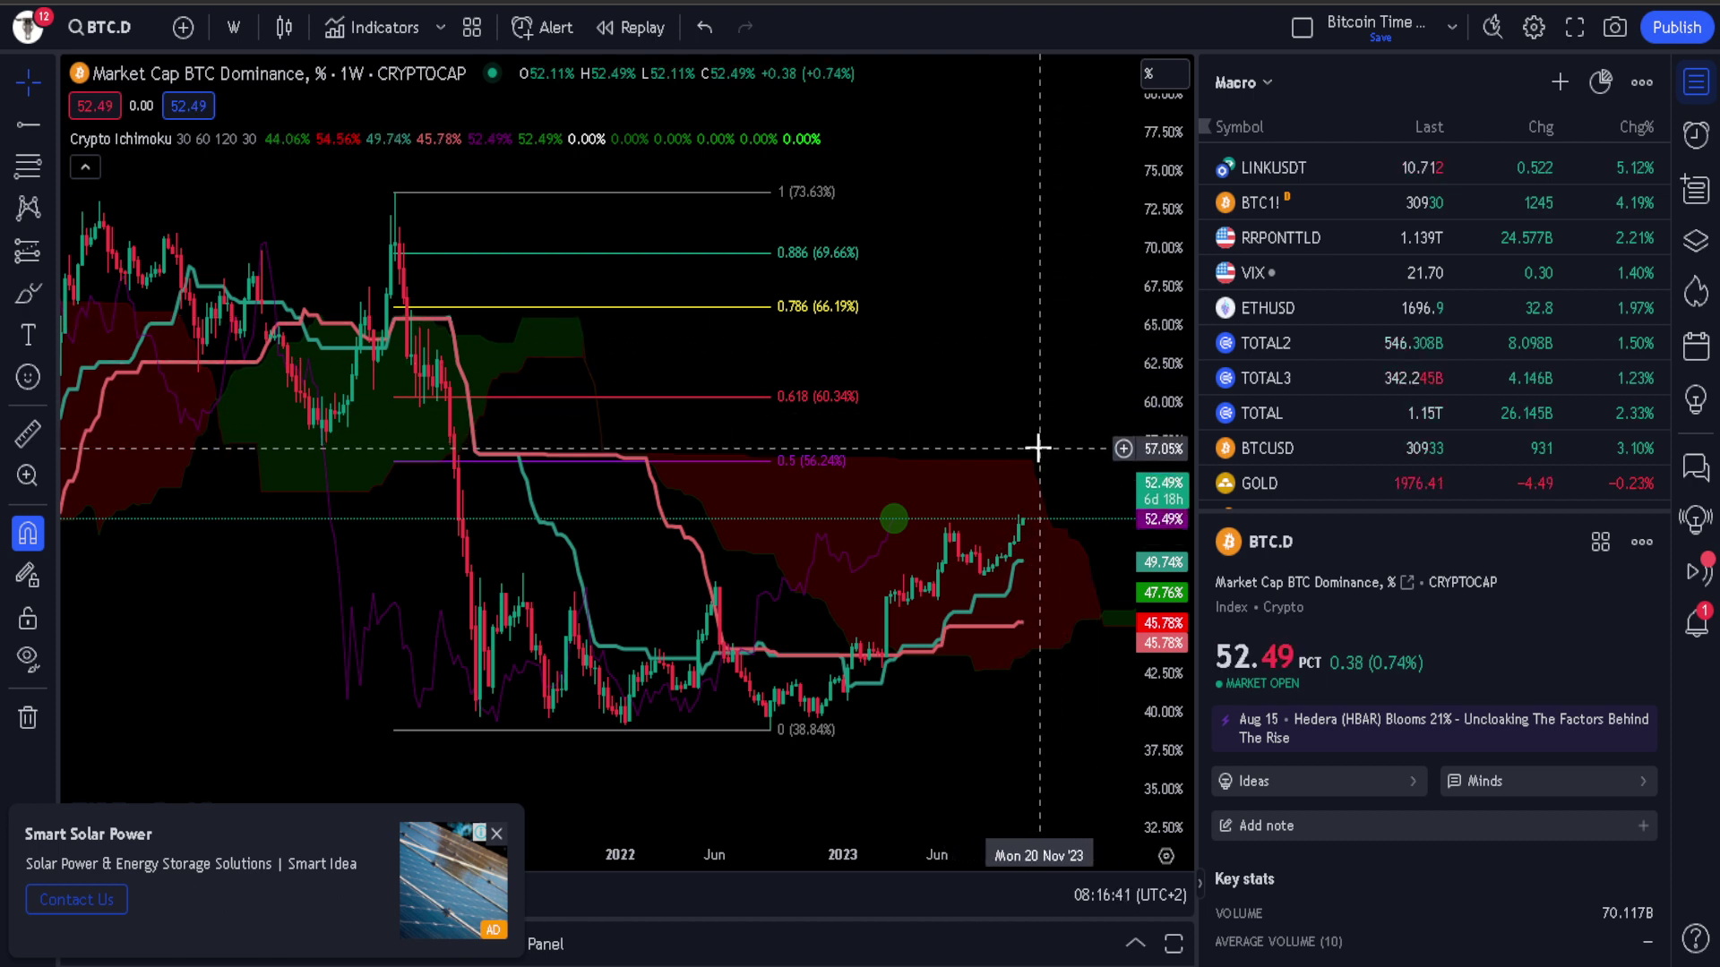
- Check the Fibonacci retracement levels against the red cloud's upper edge and delete the retracement from the BTC.D chart
drag(1039, 448, 990, 436)
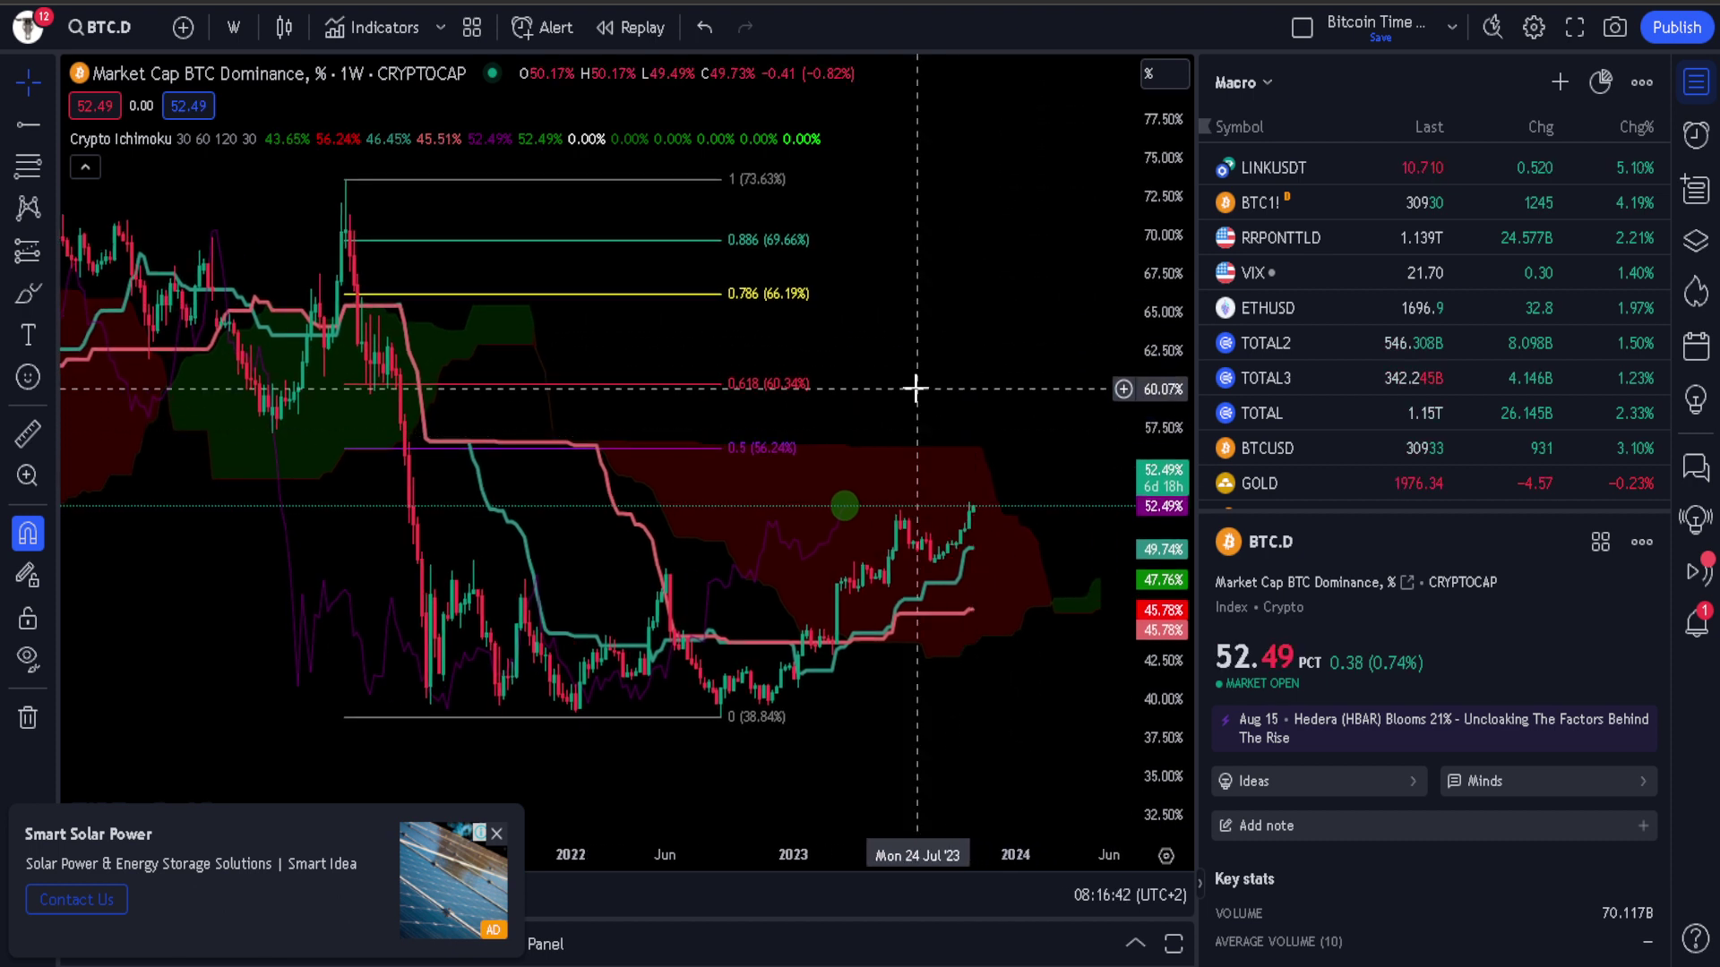
click(768, 305)
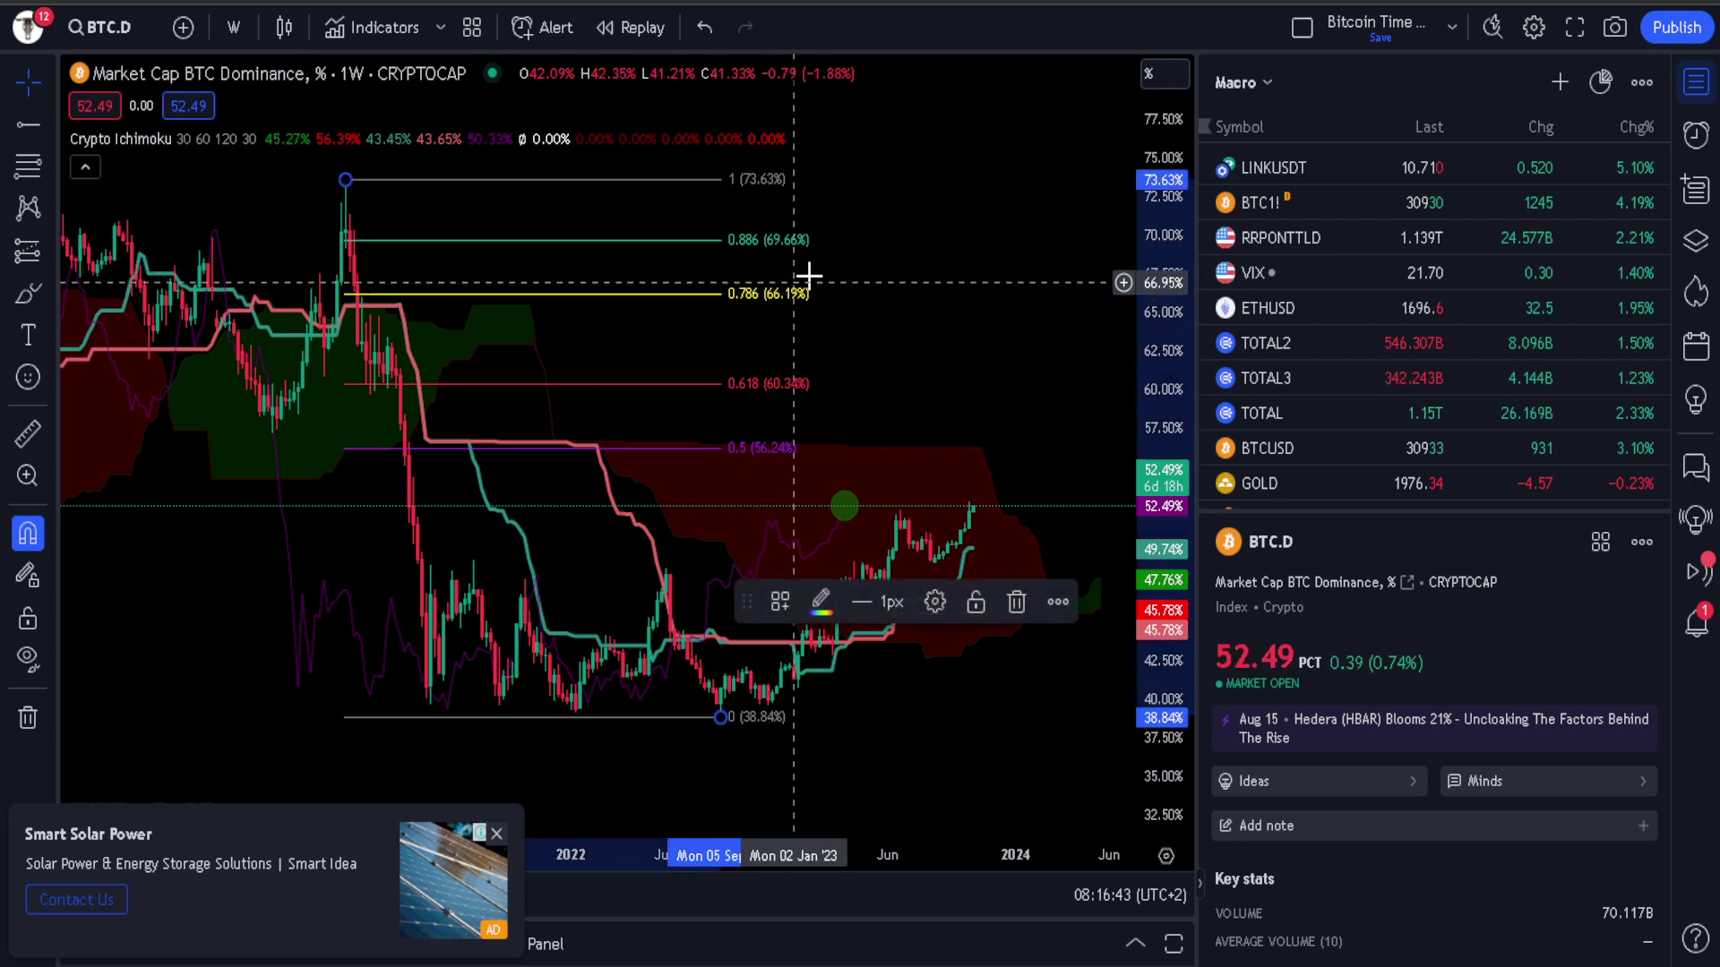
click(1017, 604)
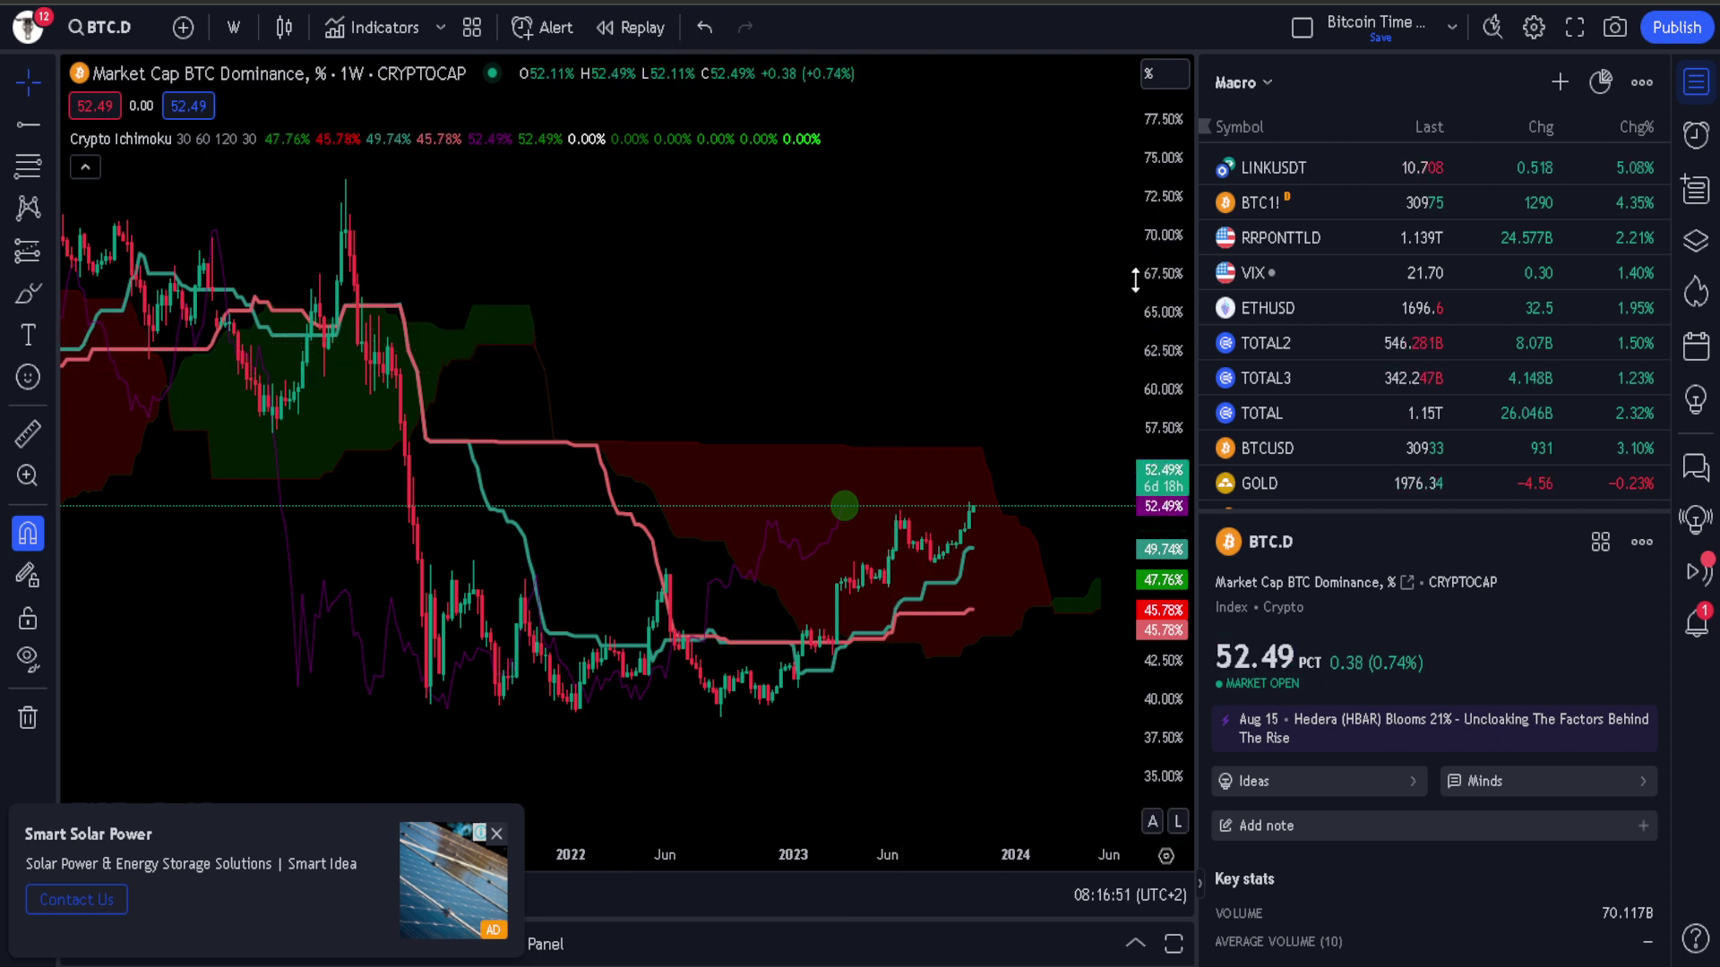
- Load the total crypto market cap symbol TOTAL and hide the watchlist to view its 2023 candles beside the red cloud
click(1351, 409)
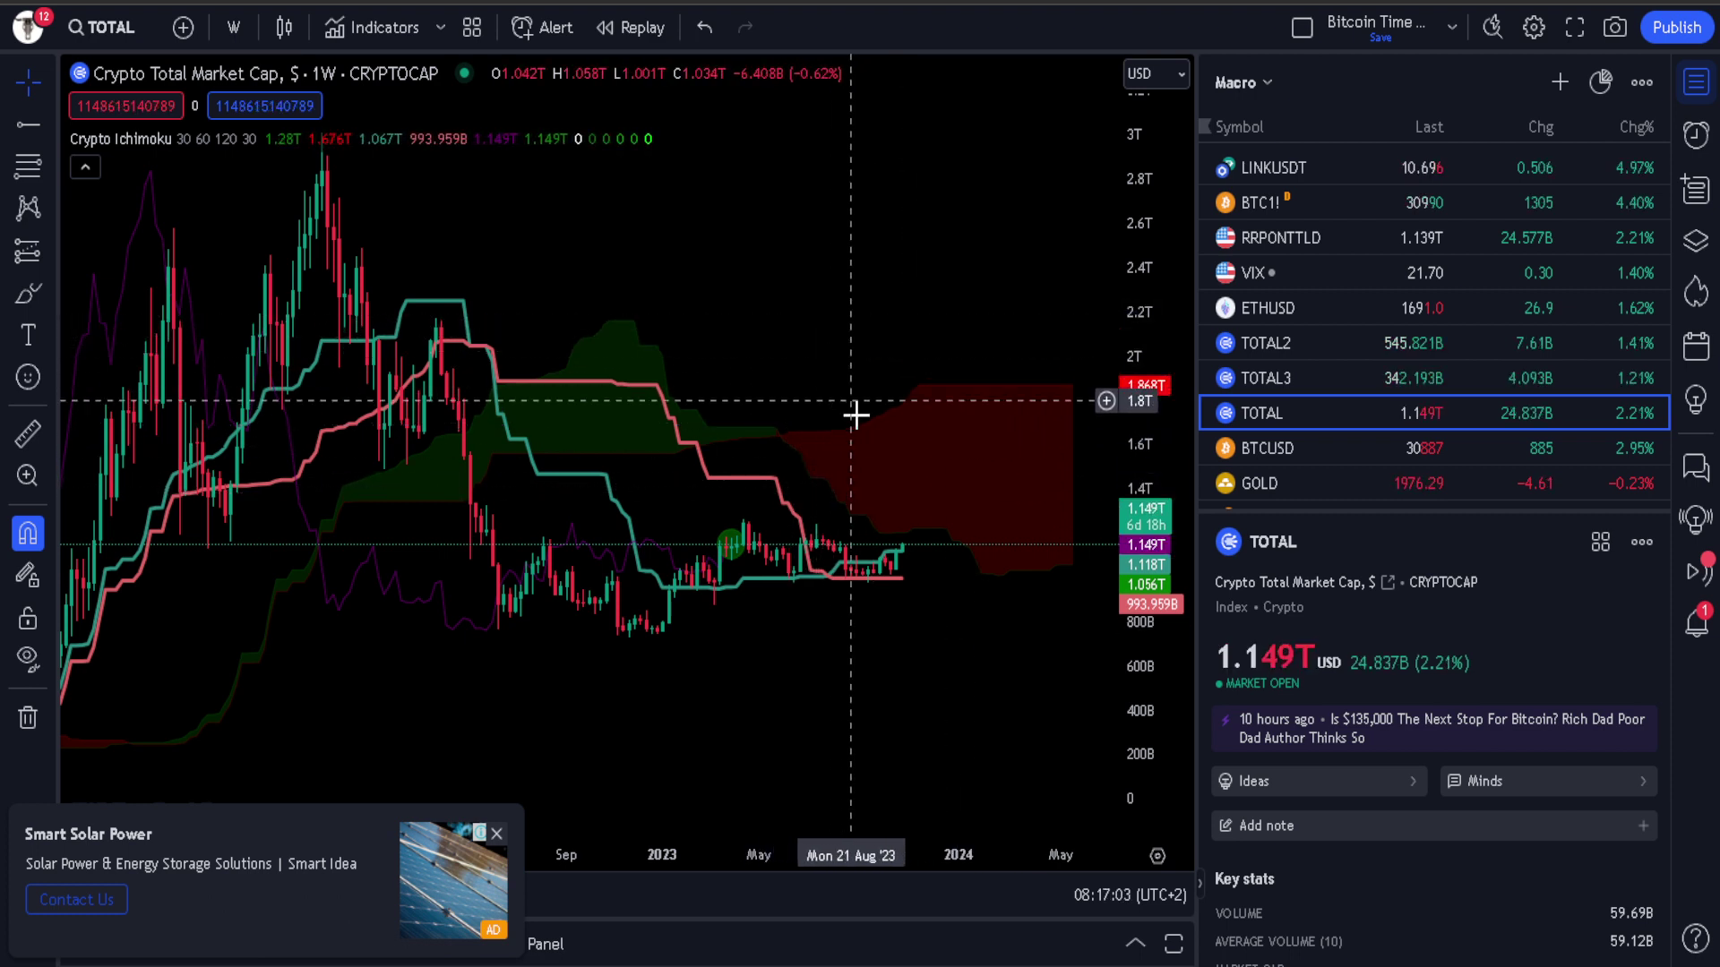
drag(640, 336, 699, 332)
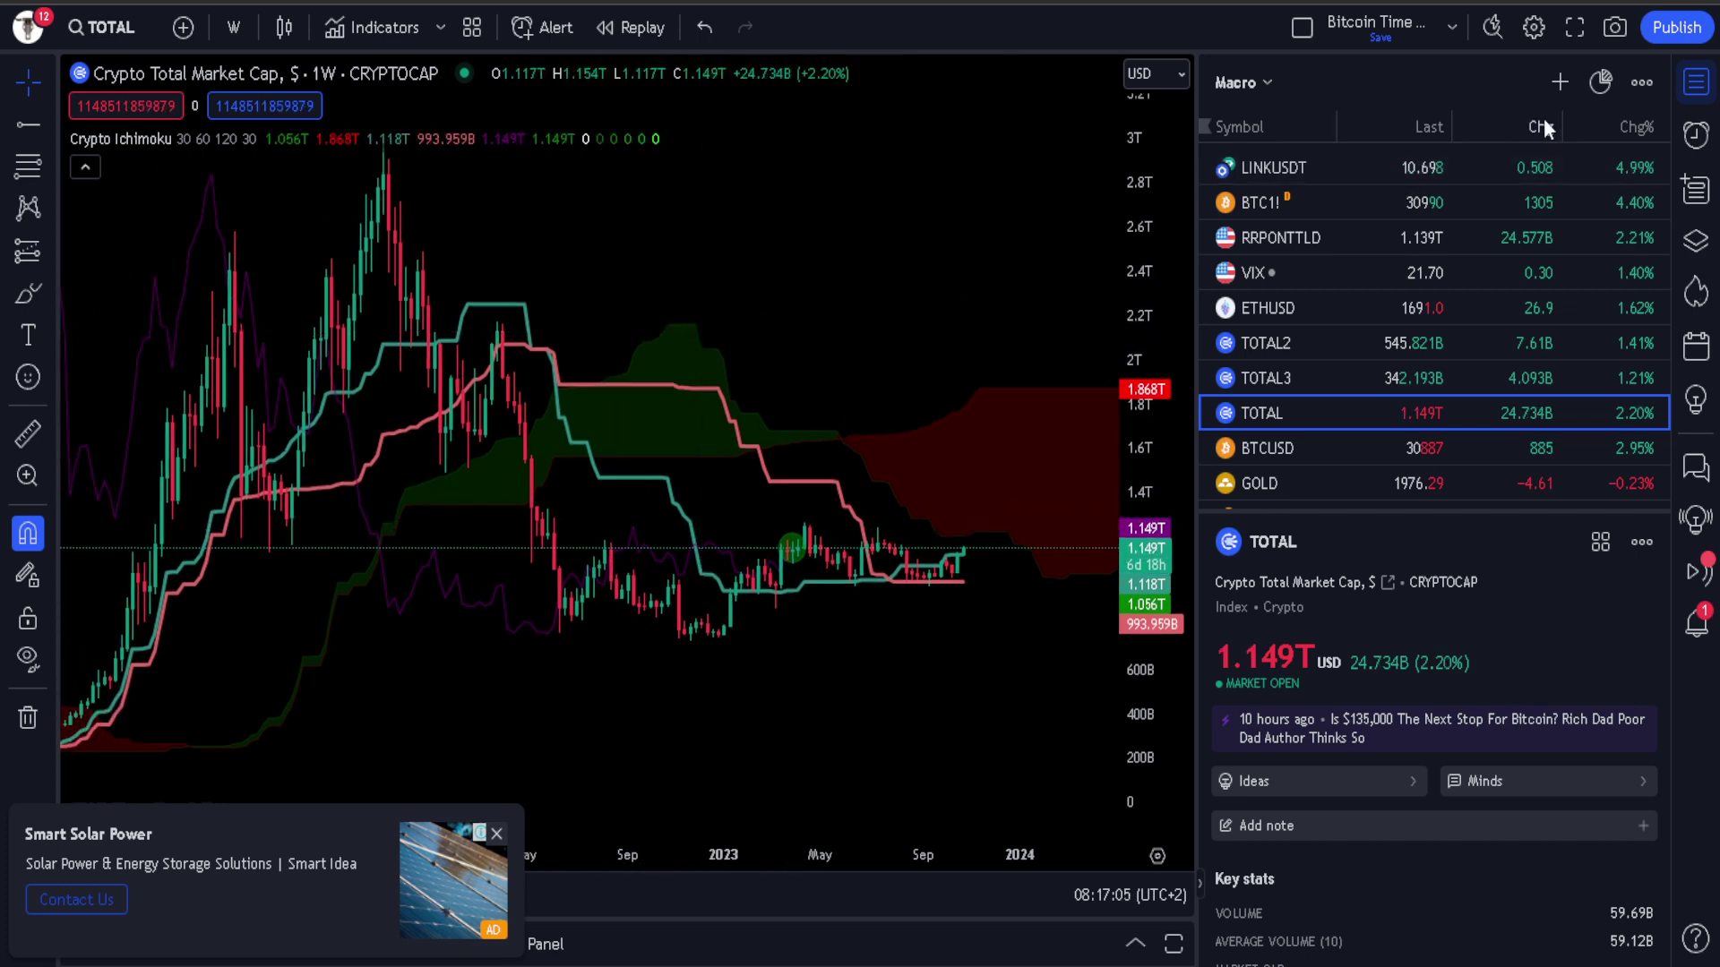
click(1695, 81)
scroll(1091, 347, up, 3)
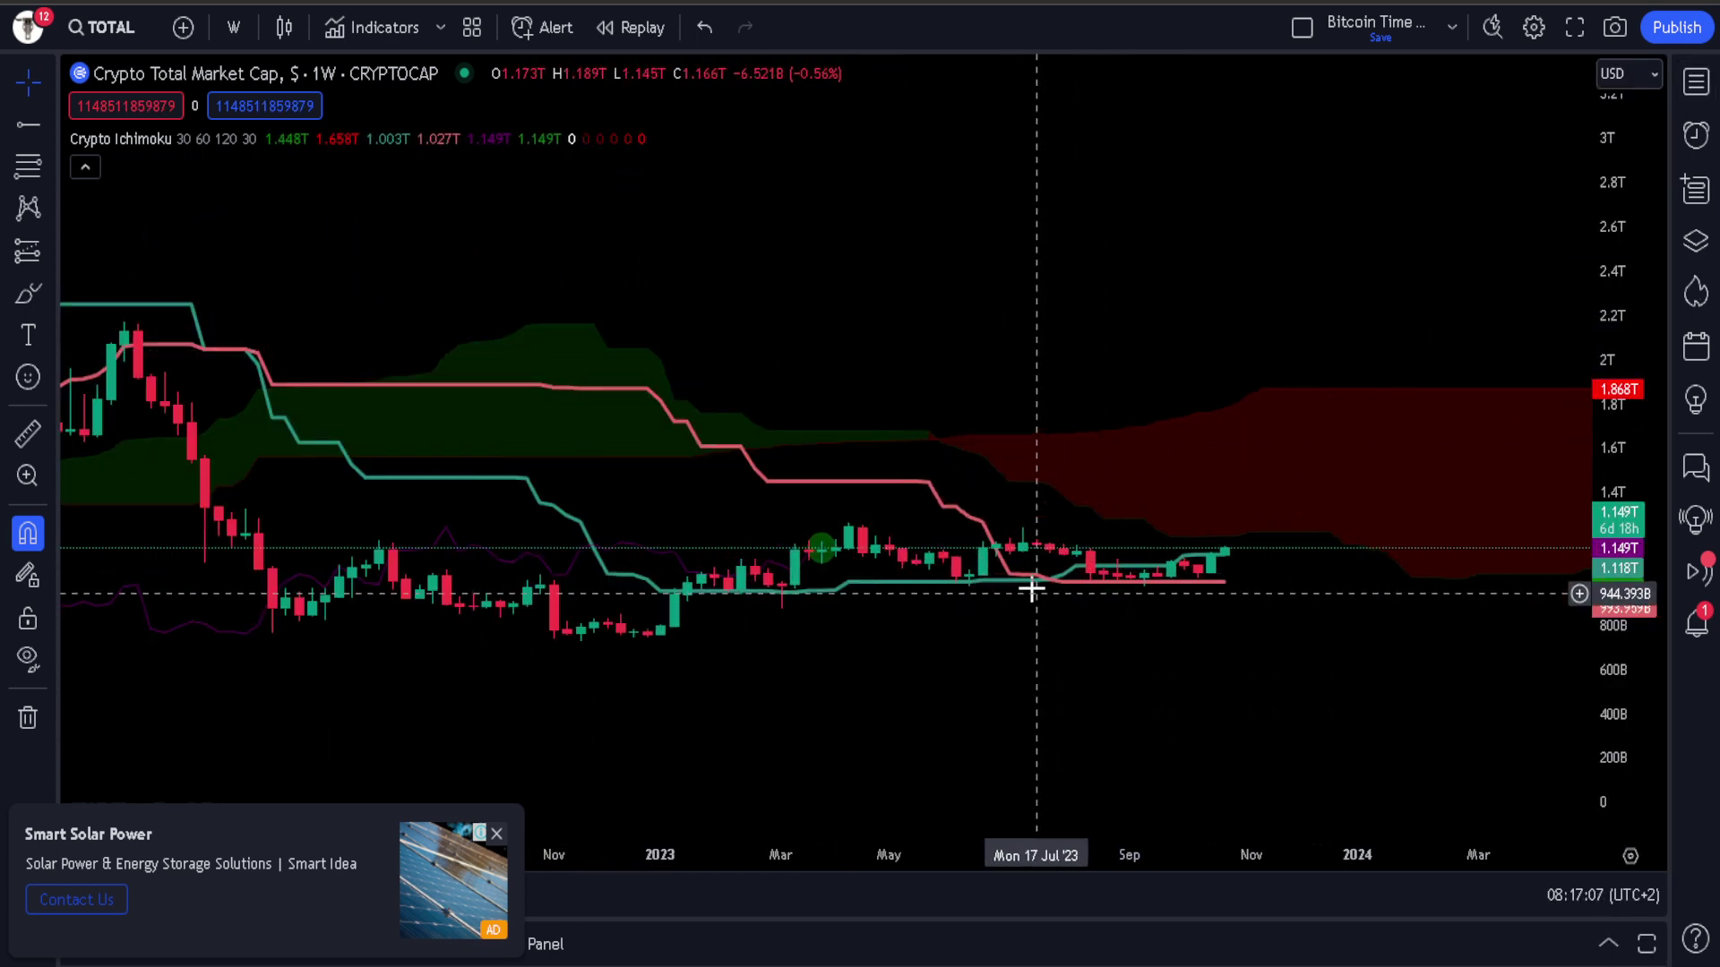
scroll(1048, 538, down, 2)
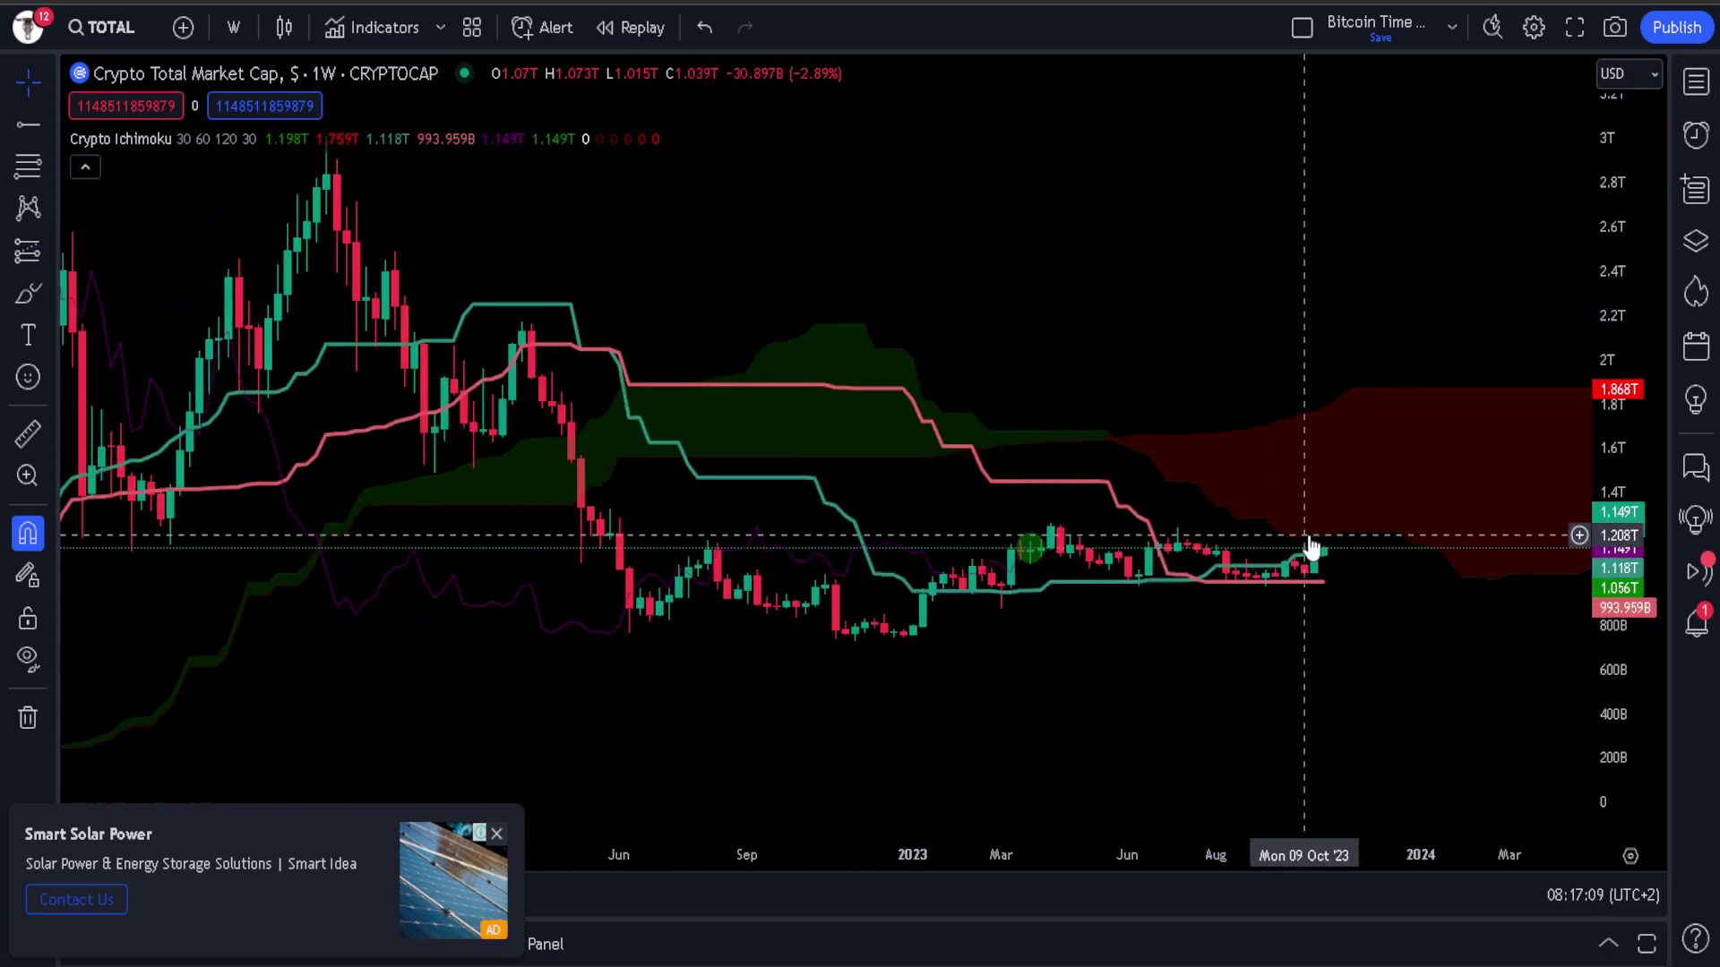
drag(1345, 571, 1222, 542)
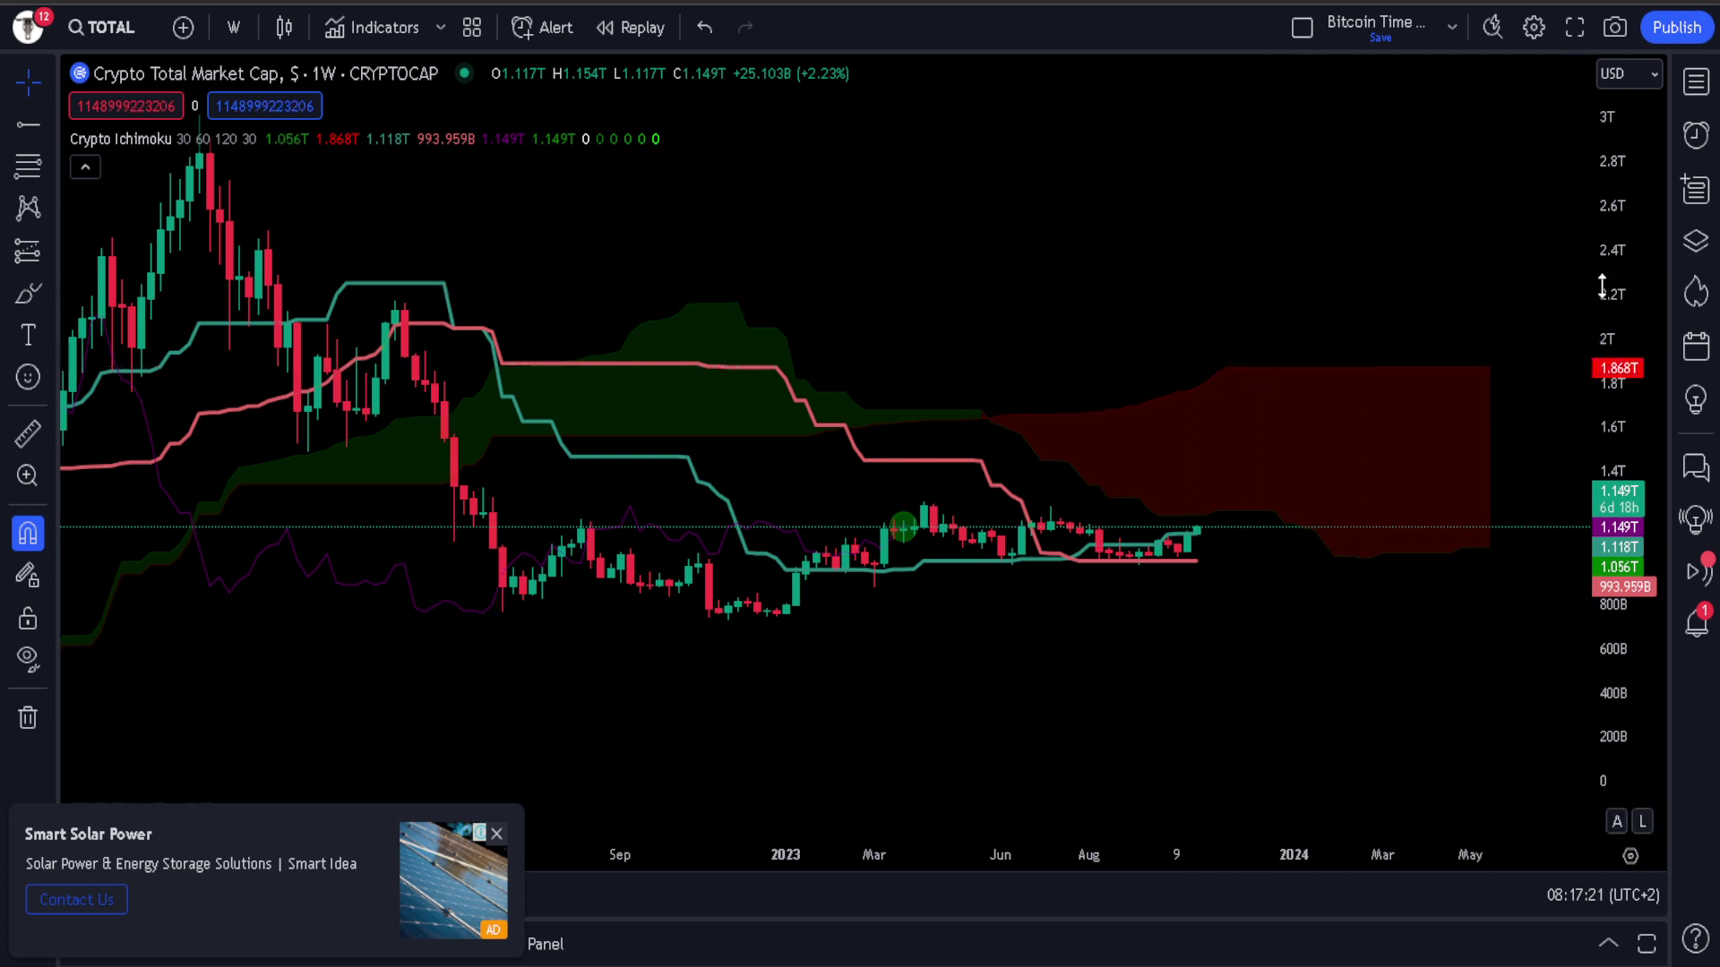
- Draw a horizontal ray on the weekly TOTAL chart from the April 2023 high at 1.26T
drag(1612, 269, 1466, 330)
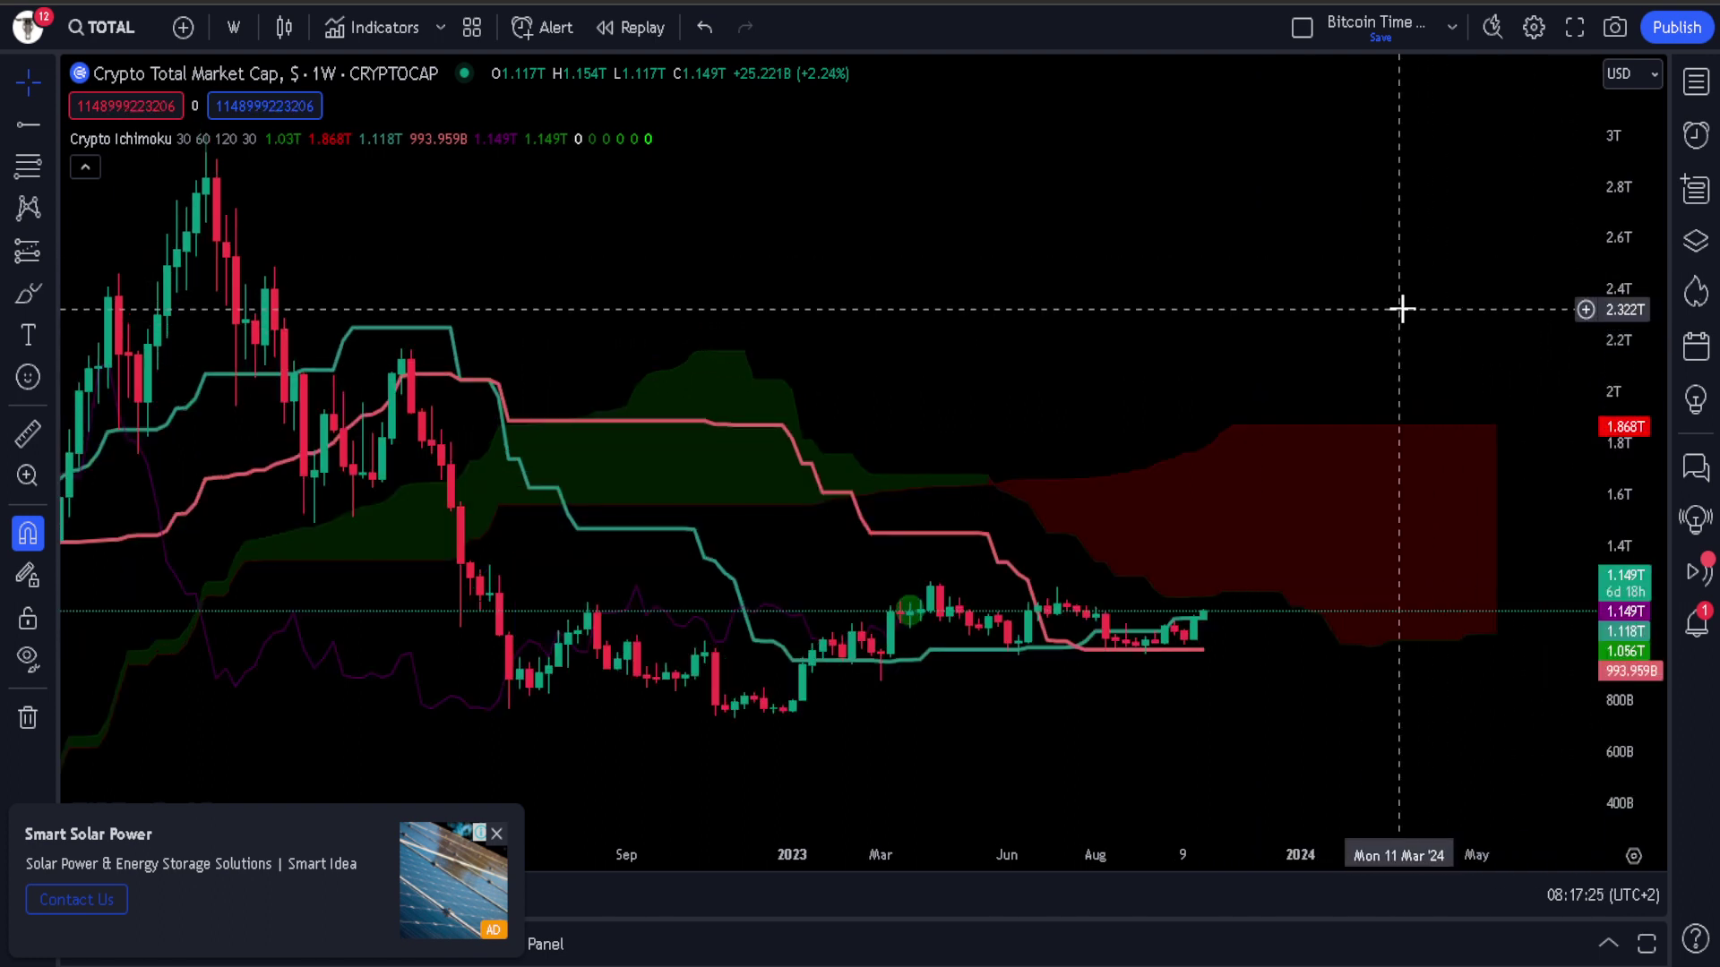
click(29, 126)
click(930, 548)
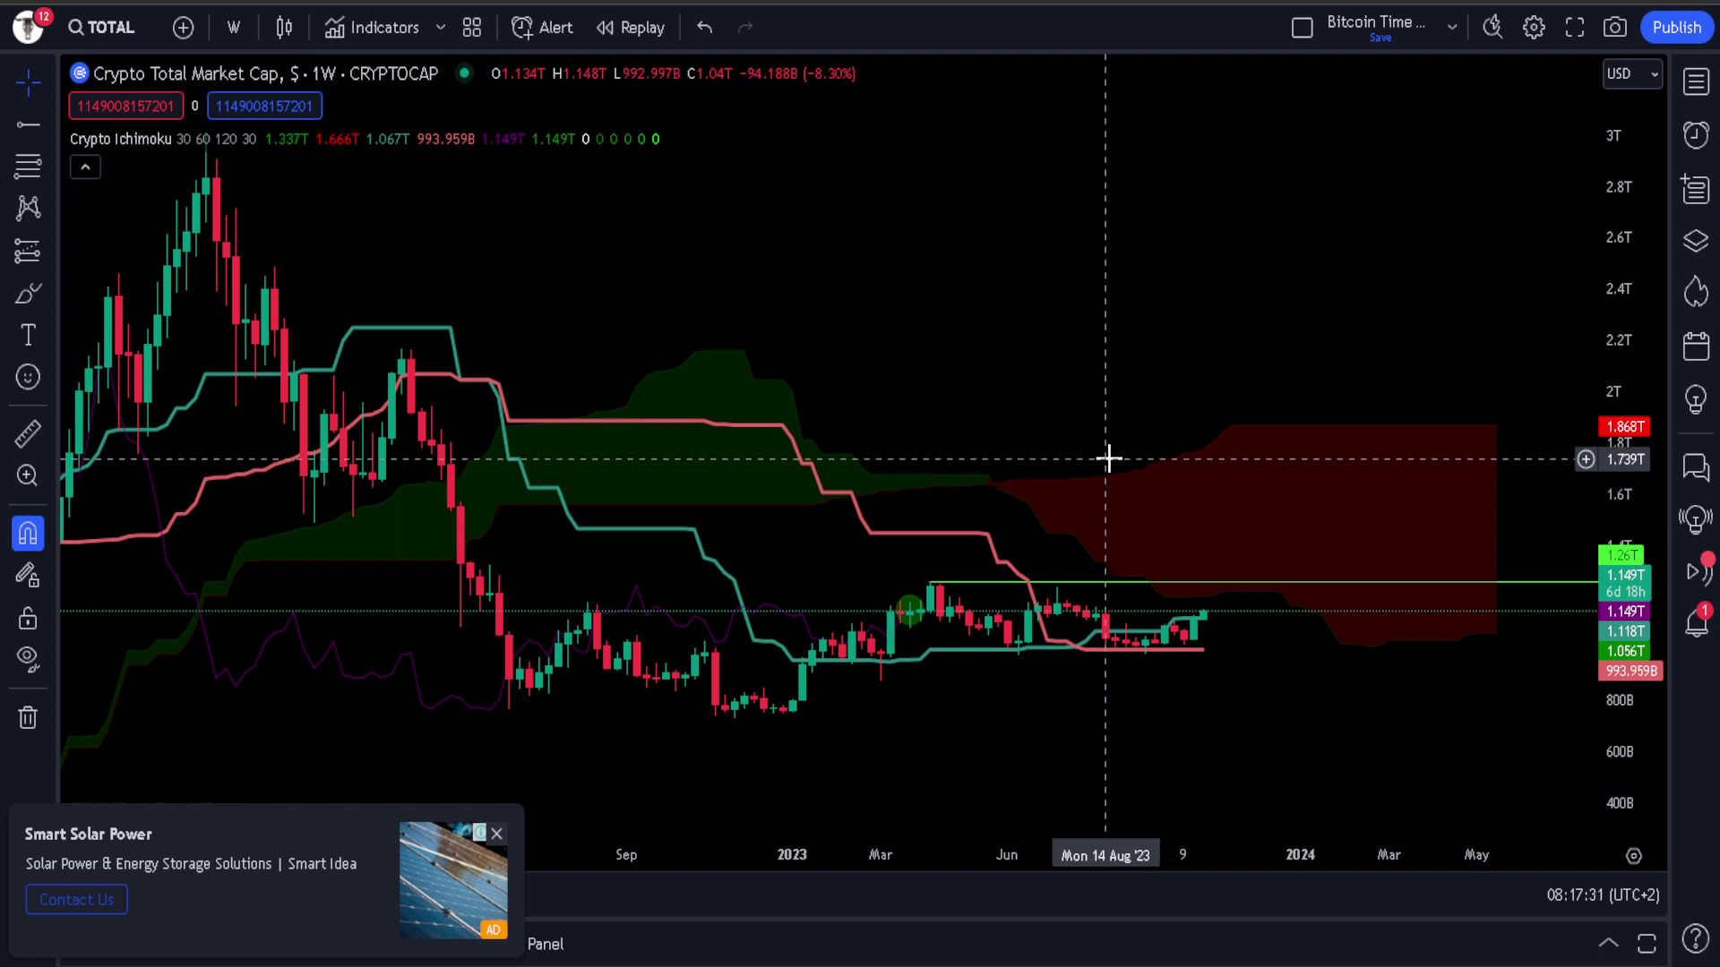
- Sketch a projected price path with the Brush from the latest TOTAL candle to the red cloud's upper edge at about 1.88T, and delete it
drag(1126, 392, 1056, 395)
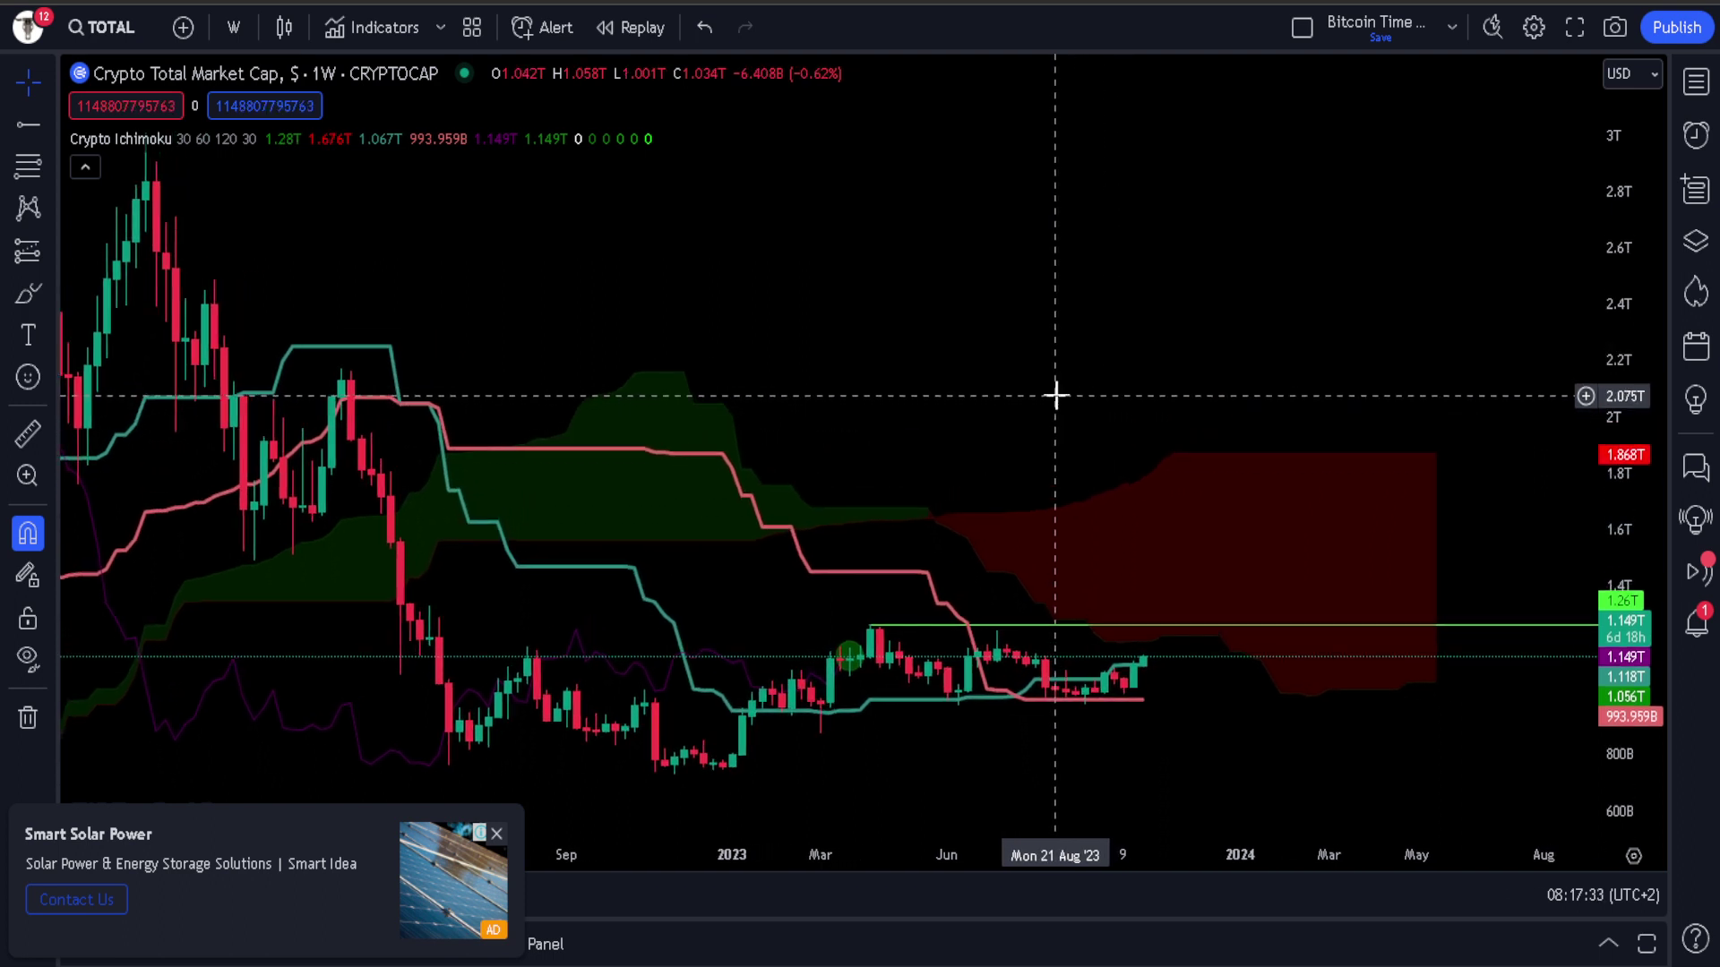
click(28, 292)
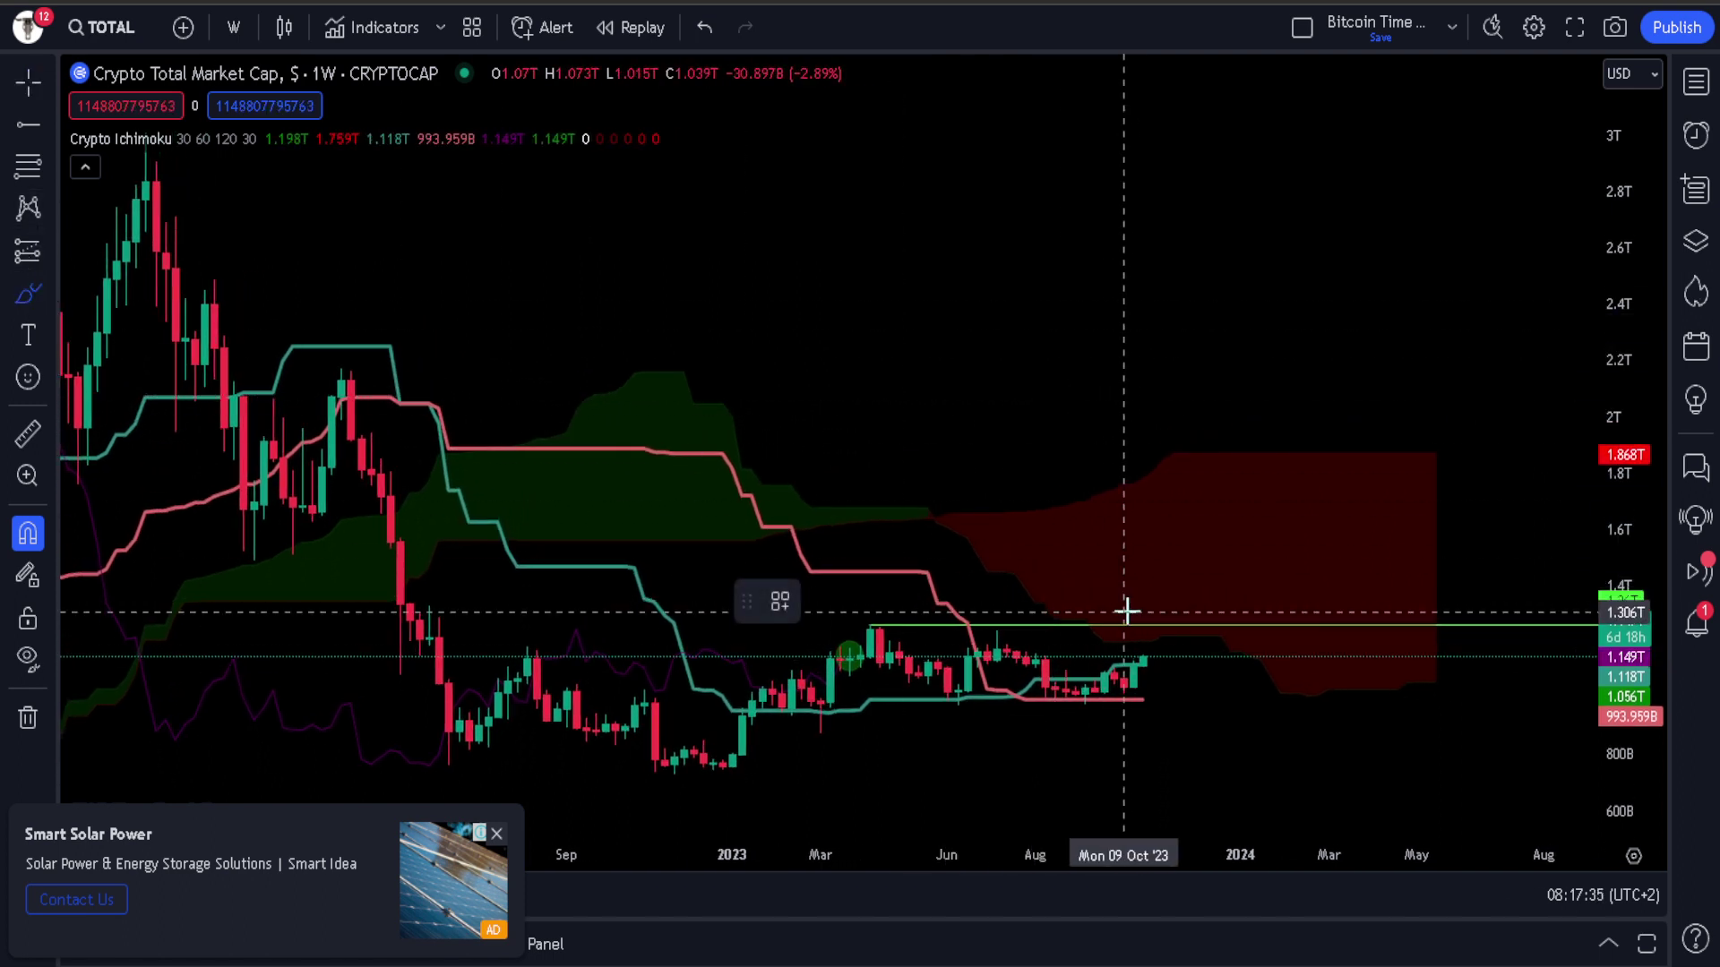
mouse_move(1144, 650)
mouse_down()
mouse_move(1151, 614)
mouse_move(1200, 622)
mouse_move(1352, 488)
mouse_move(1355, 453)
mouse_up()
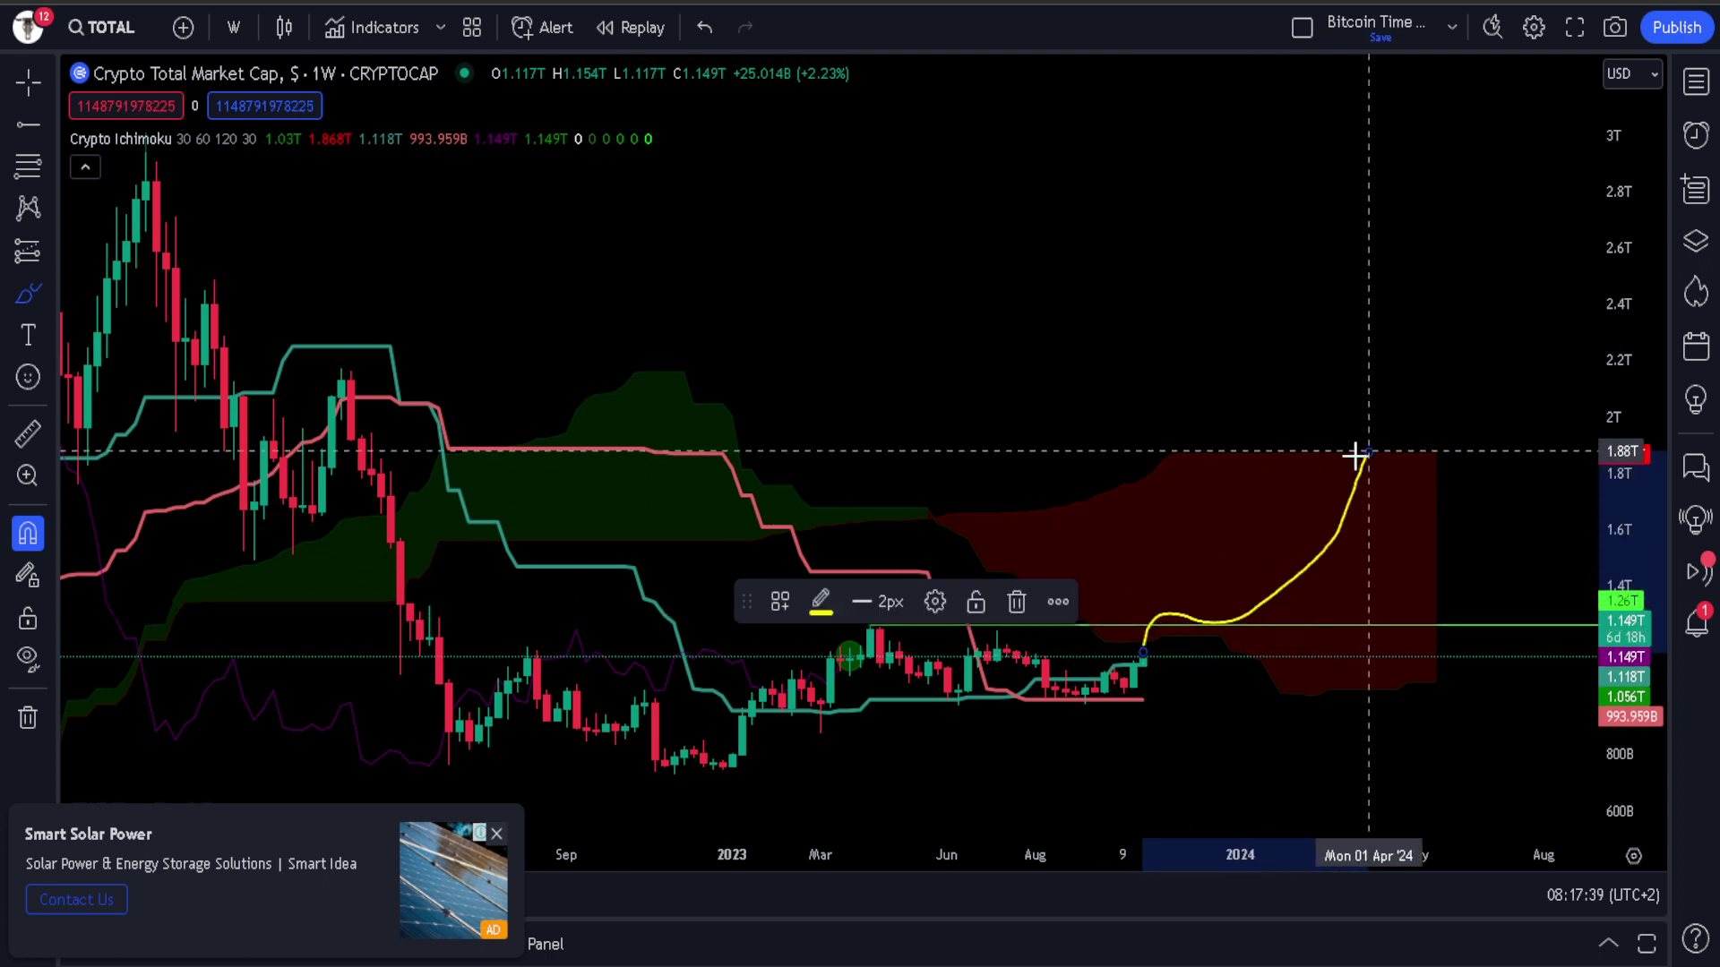
click(1016, 601)
- Examine the weekly TOTAL candles against the Ichimoku lines, the red cloud and the 1.26T resistance line
scroll(1079, 564, down, 5)
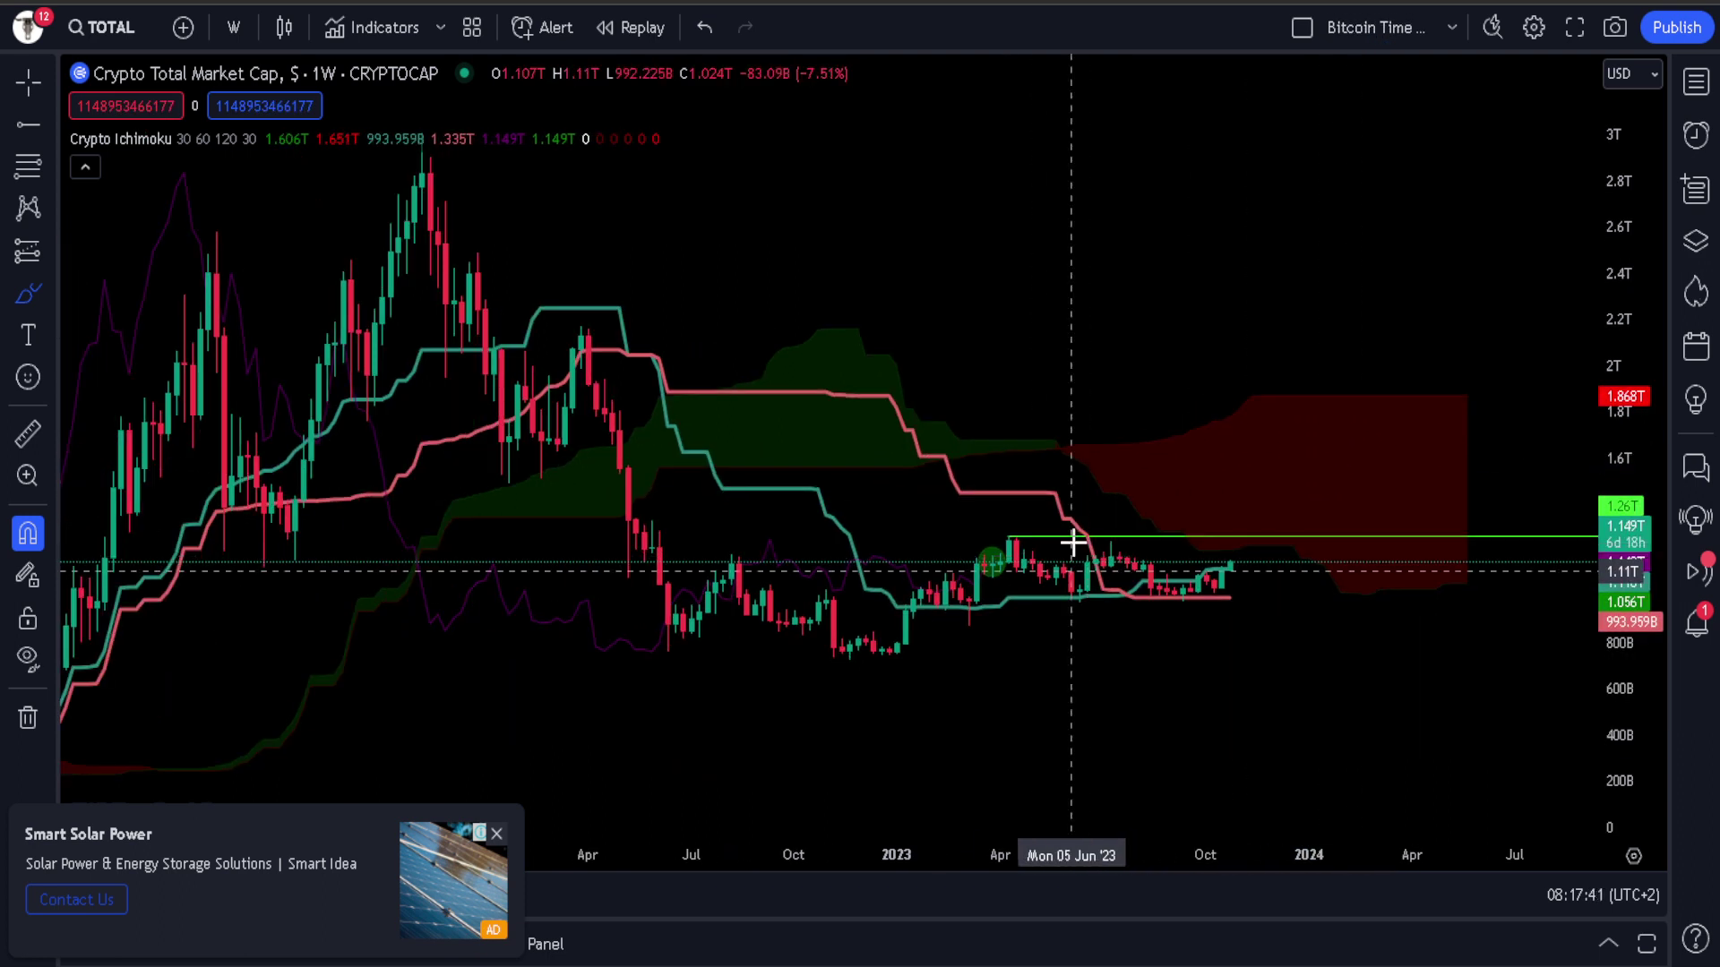
scroll(925, 502, up, 2)
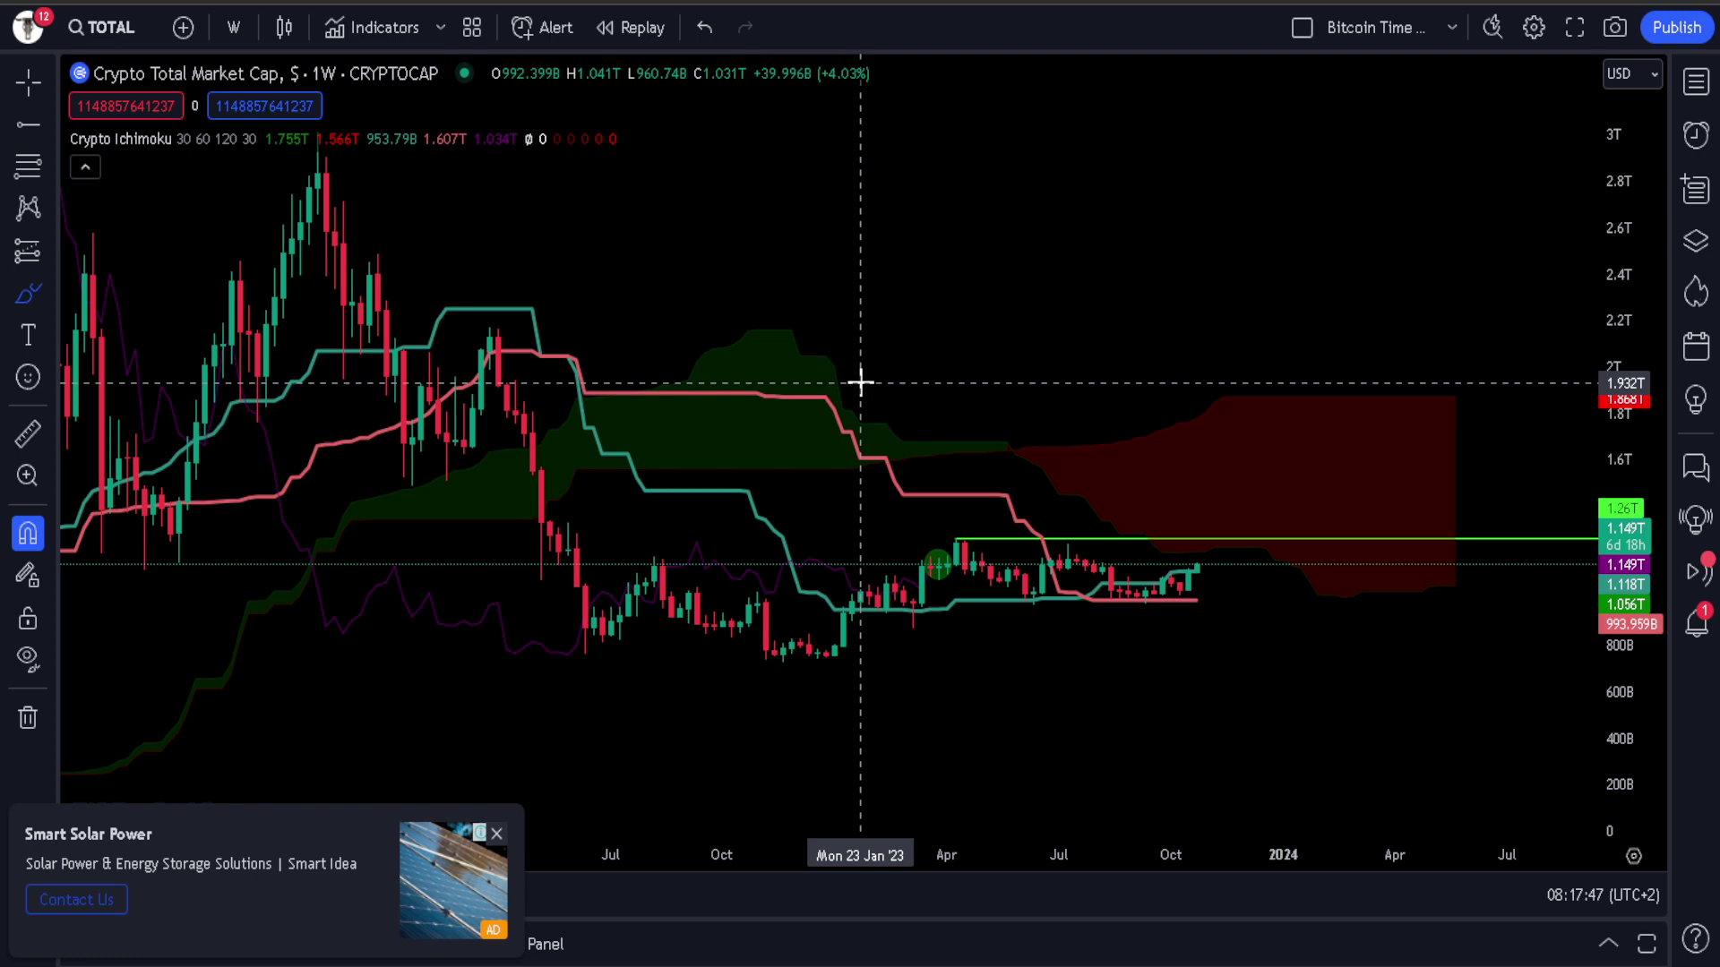
scroll(875, 296, up, 3)
scroll(882, 358, down, 3)
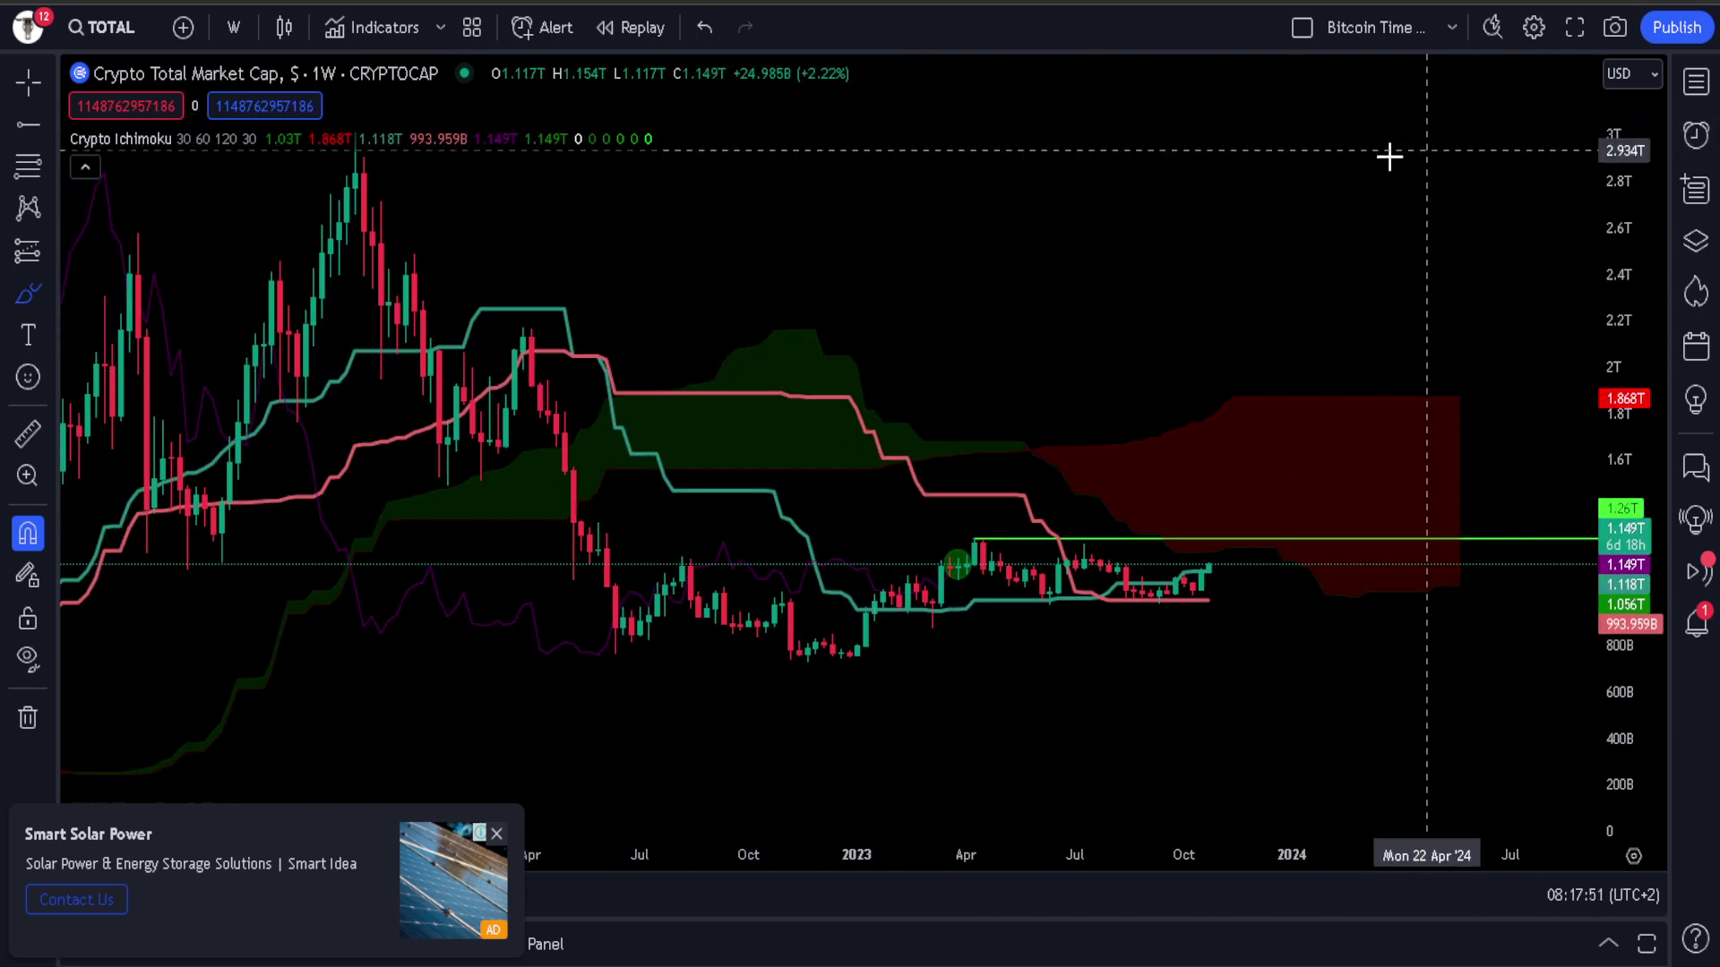
drag(842, 309, 933, 315)
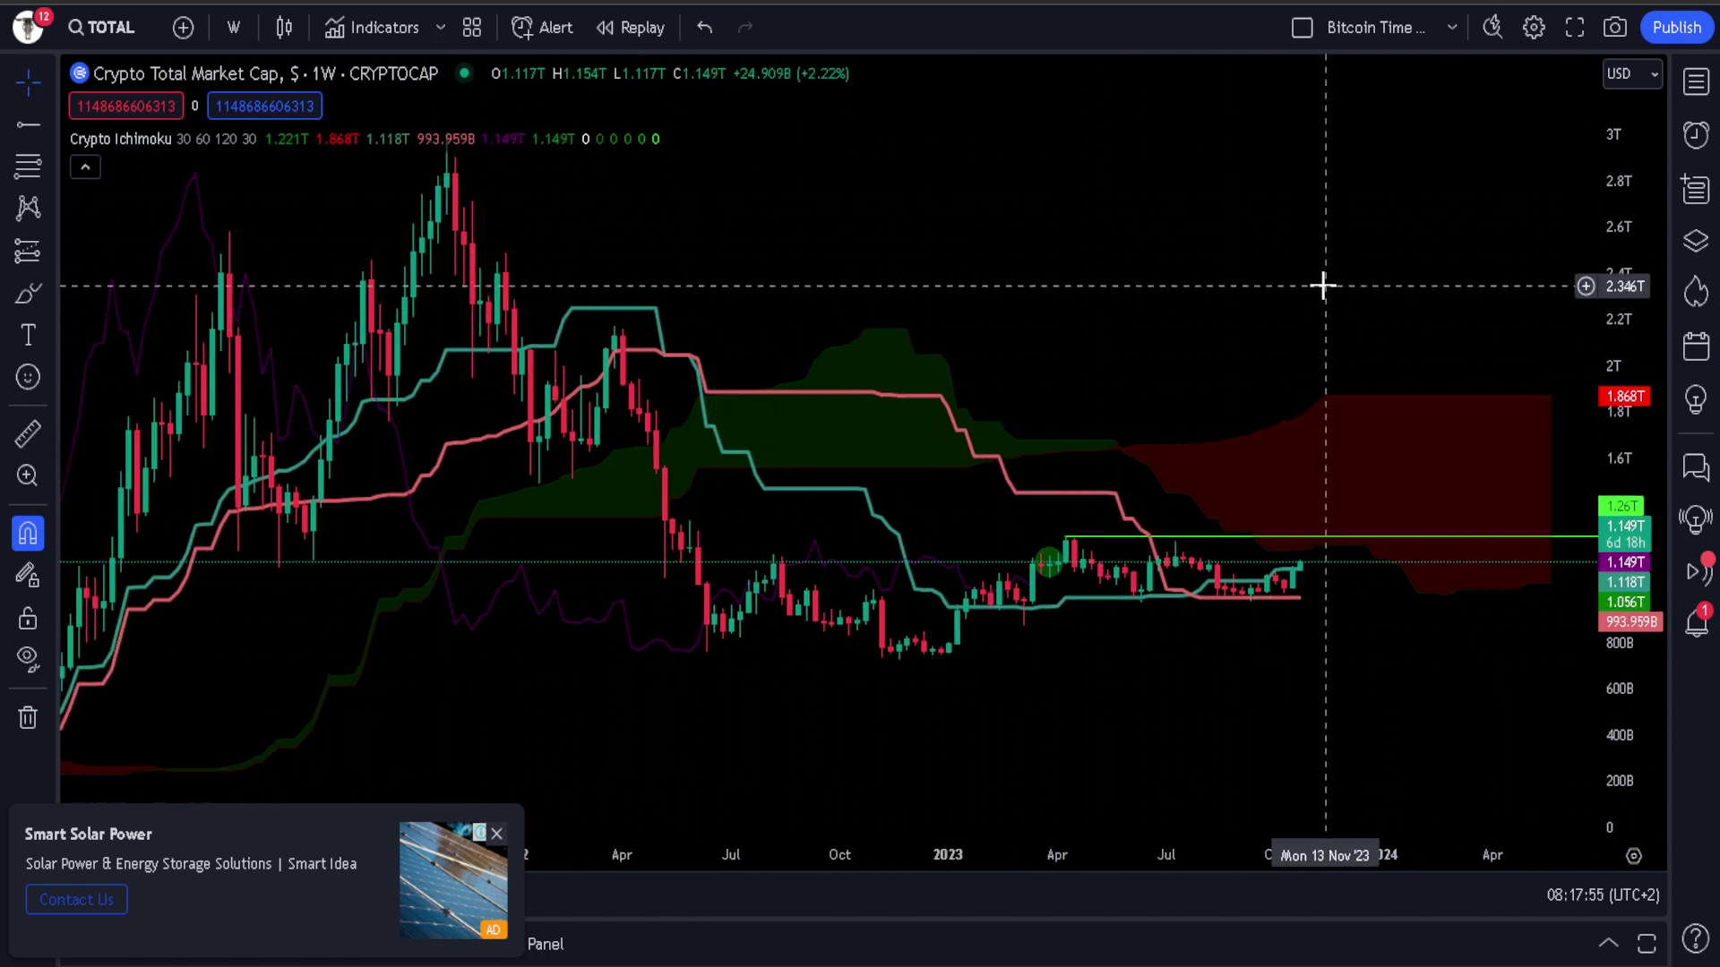
drag(1320, 284, 1259, 287)
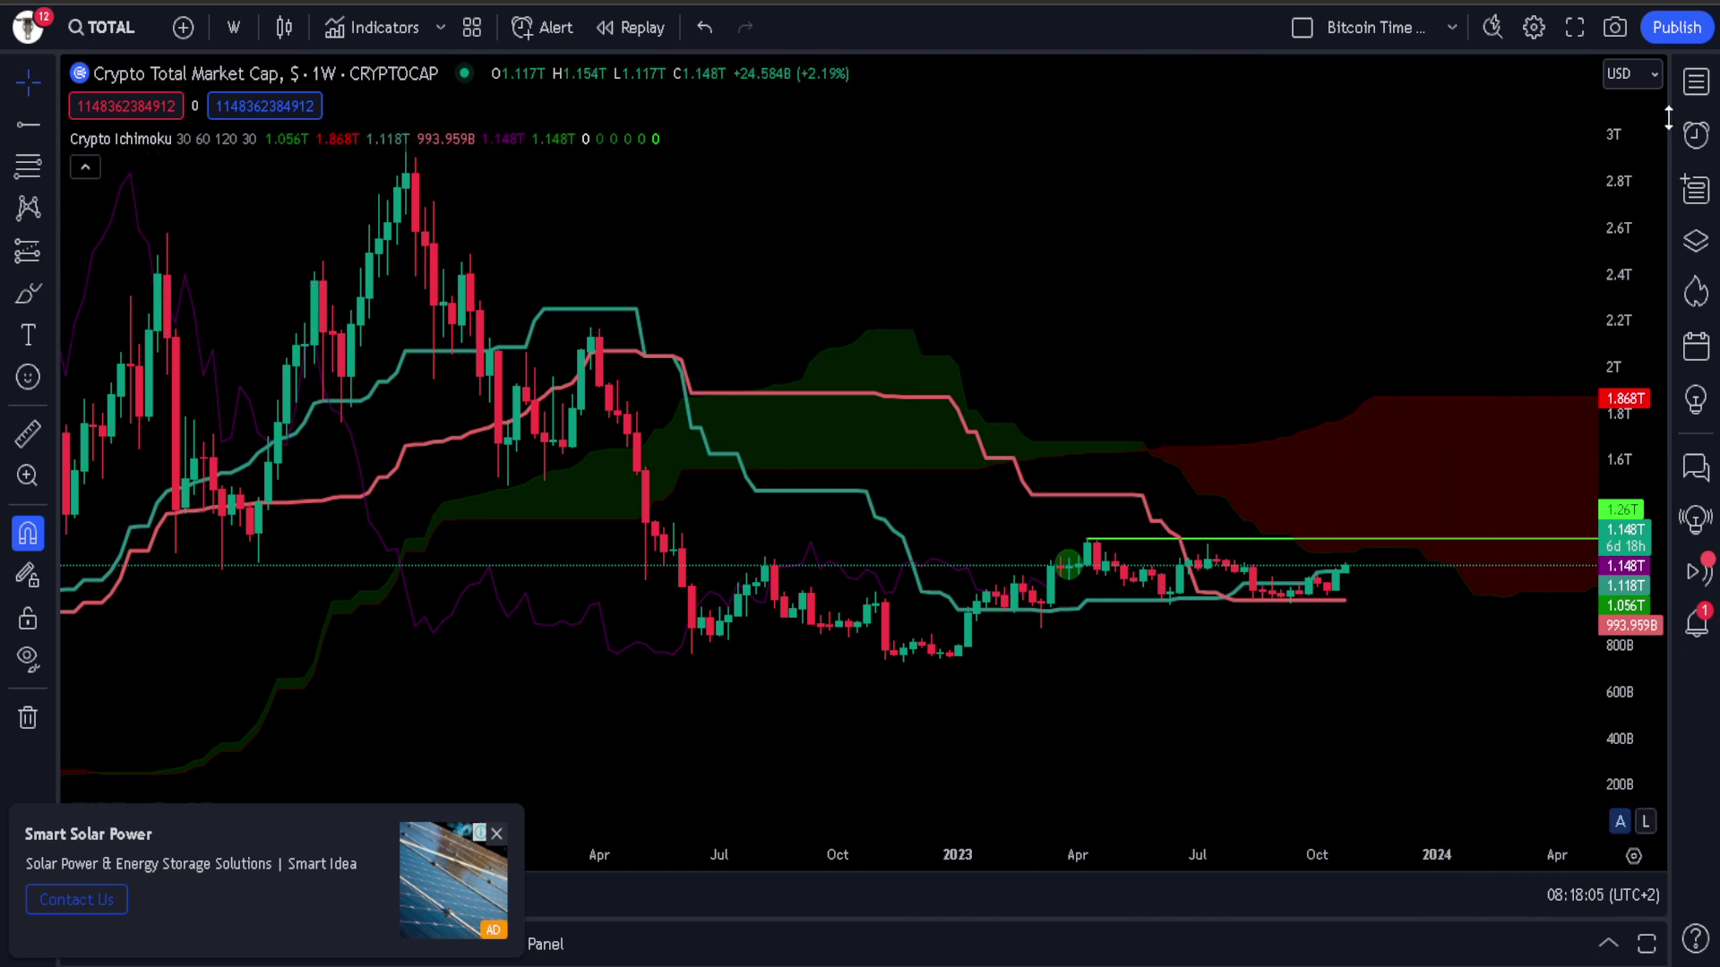
- Load TOTAL2, the crypto market cap excluding BTC, from the Macro watchlist and hide the watchlist
click(1693, 85)
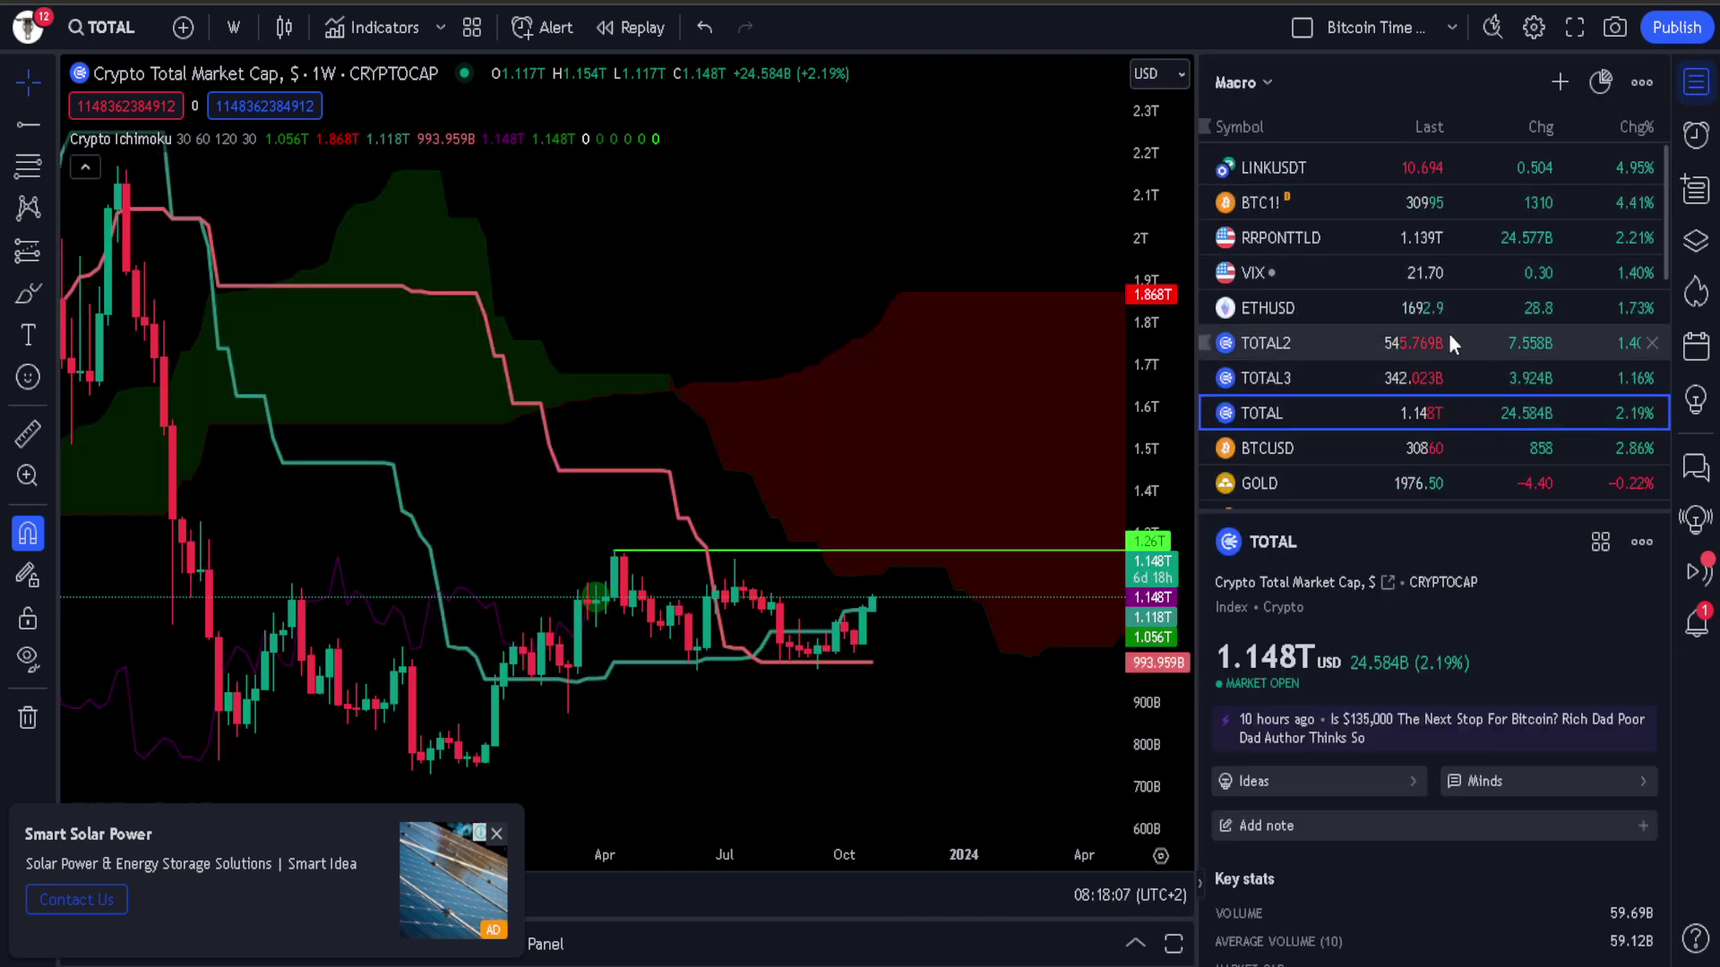
click(1388, 338)
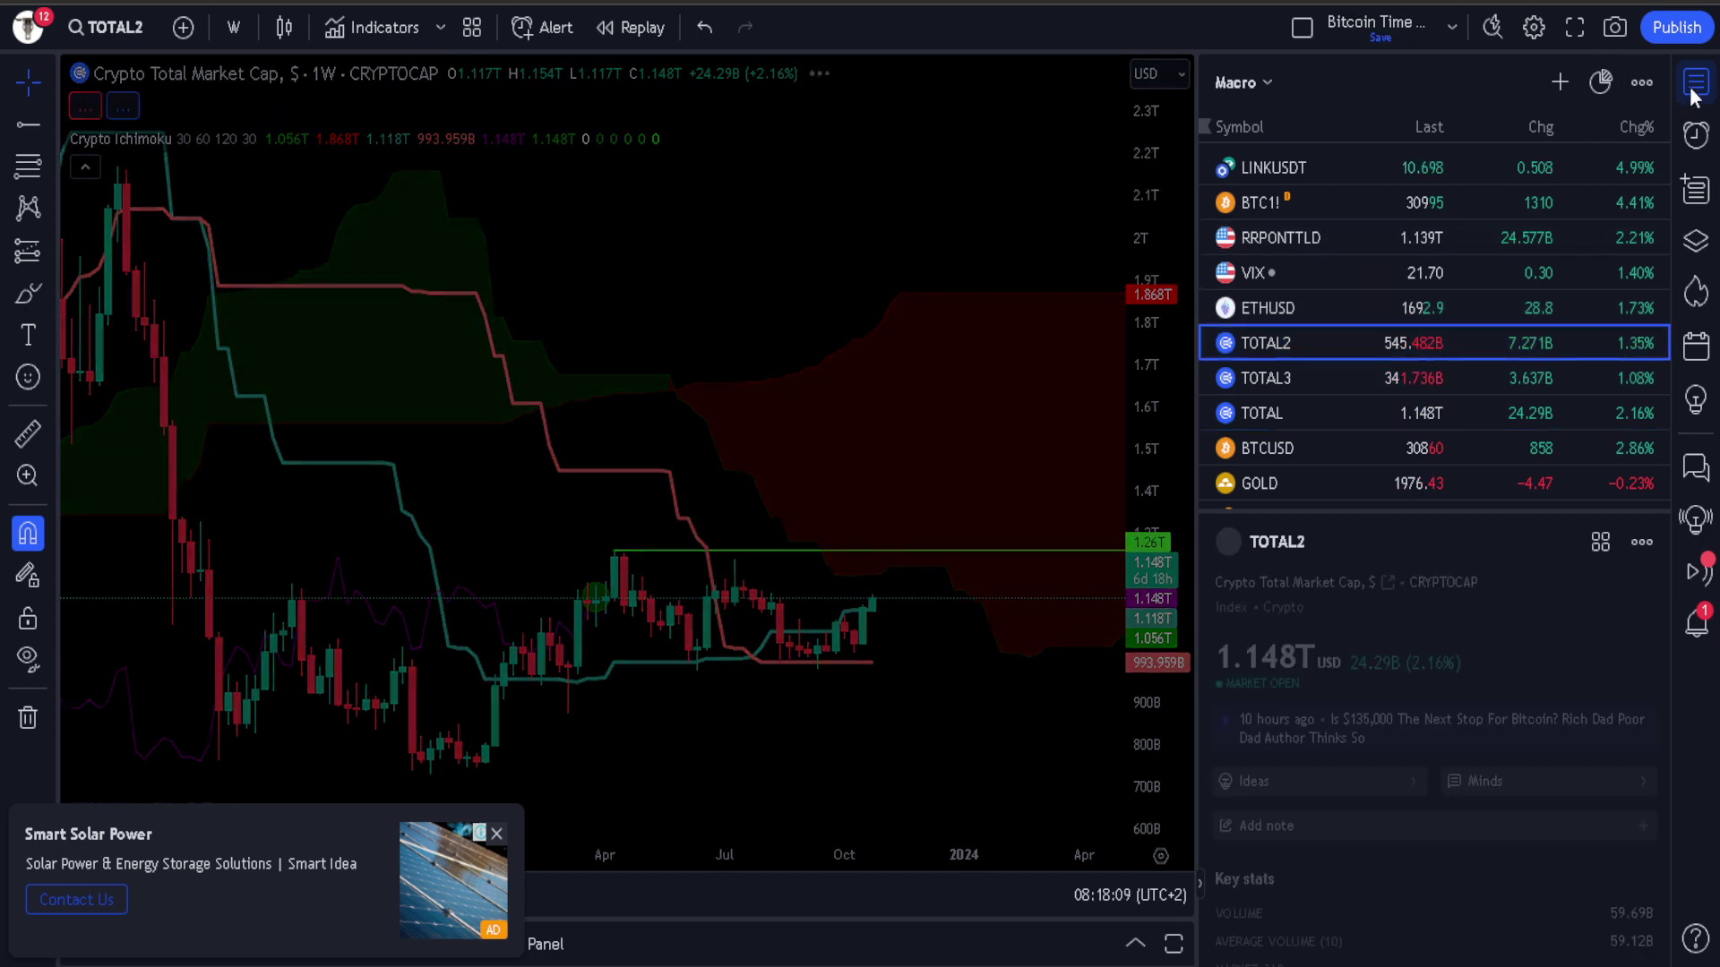
click(1702, 90)
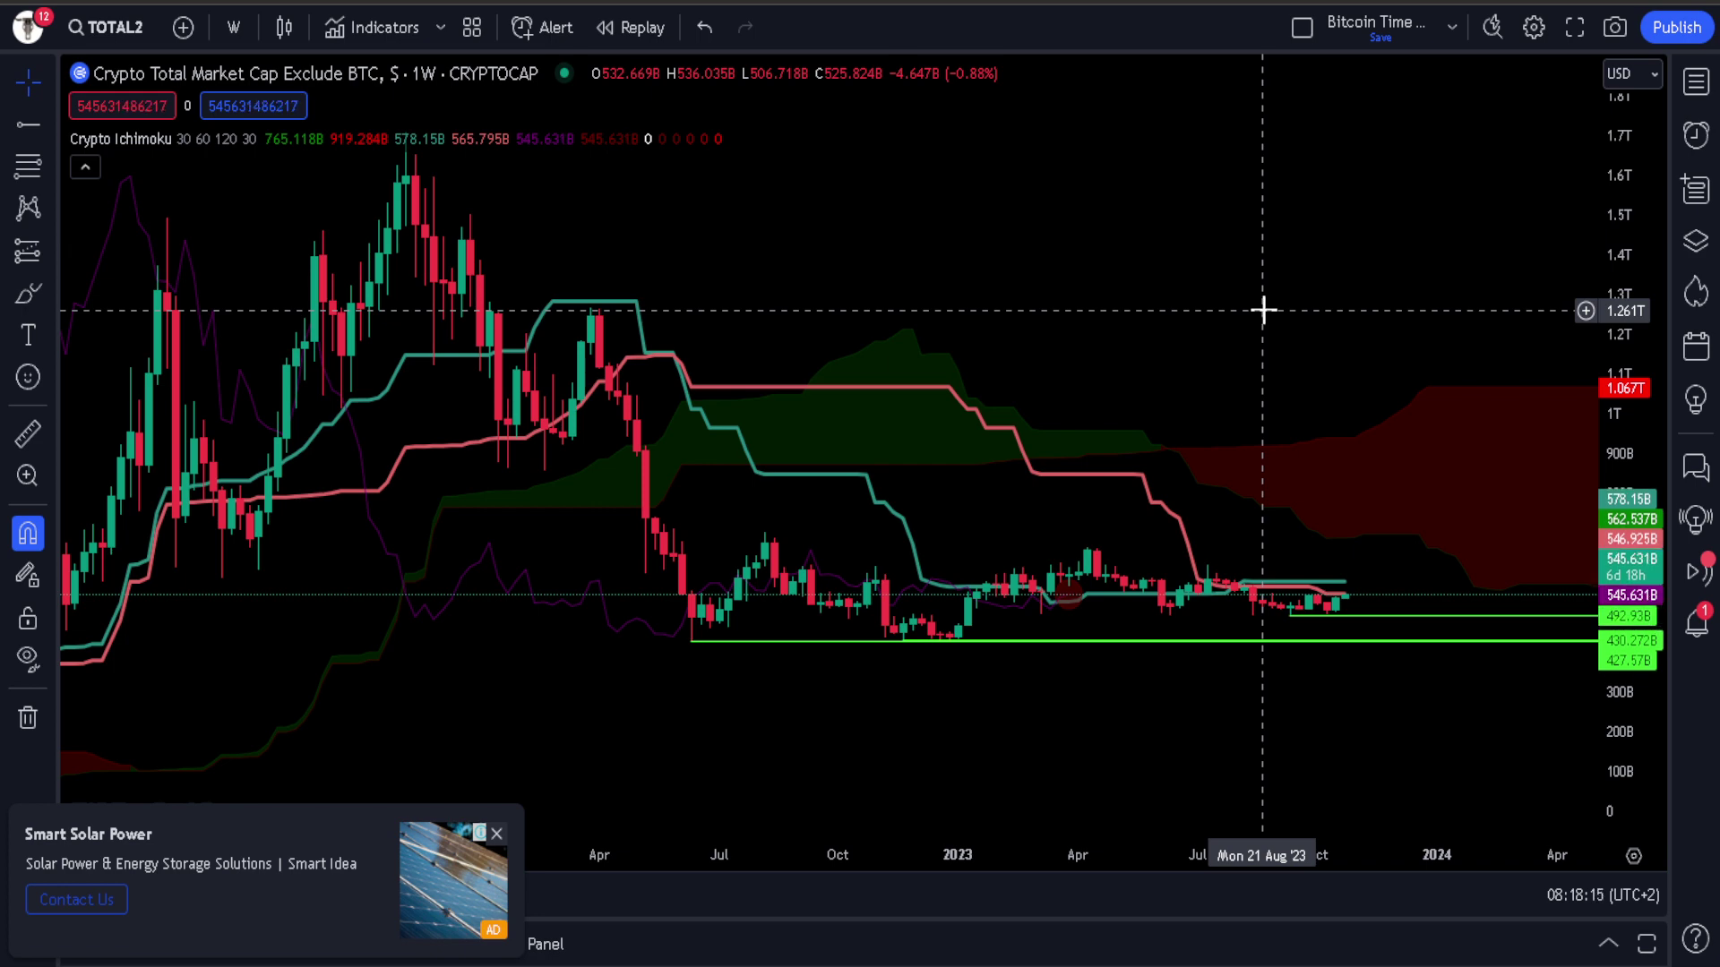
- Examine the weekly TOTAL2 candles since 2022 against the Ichimoku lines, the clouds and the existing support lines
scroll(1263, 310, up, 3)
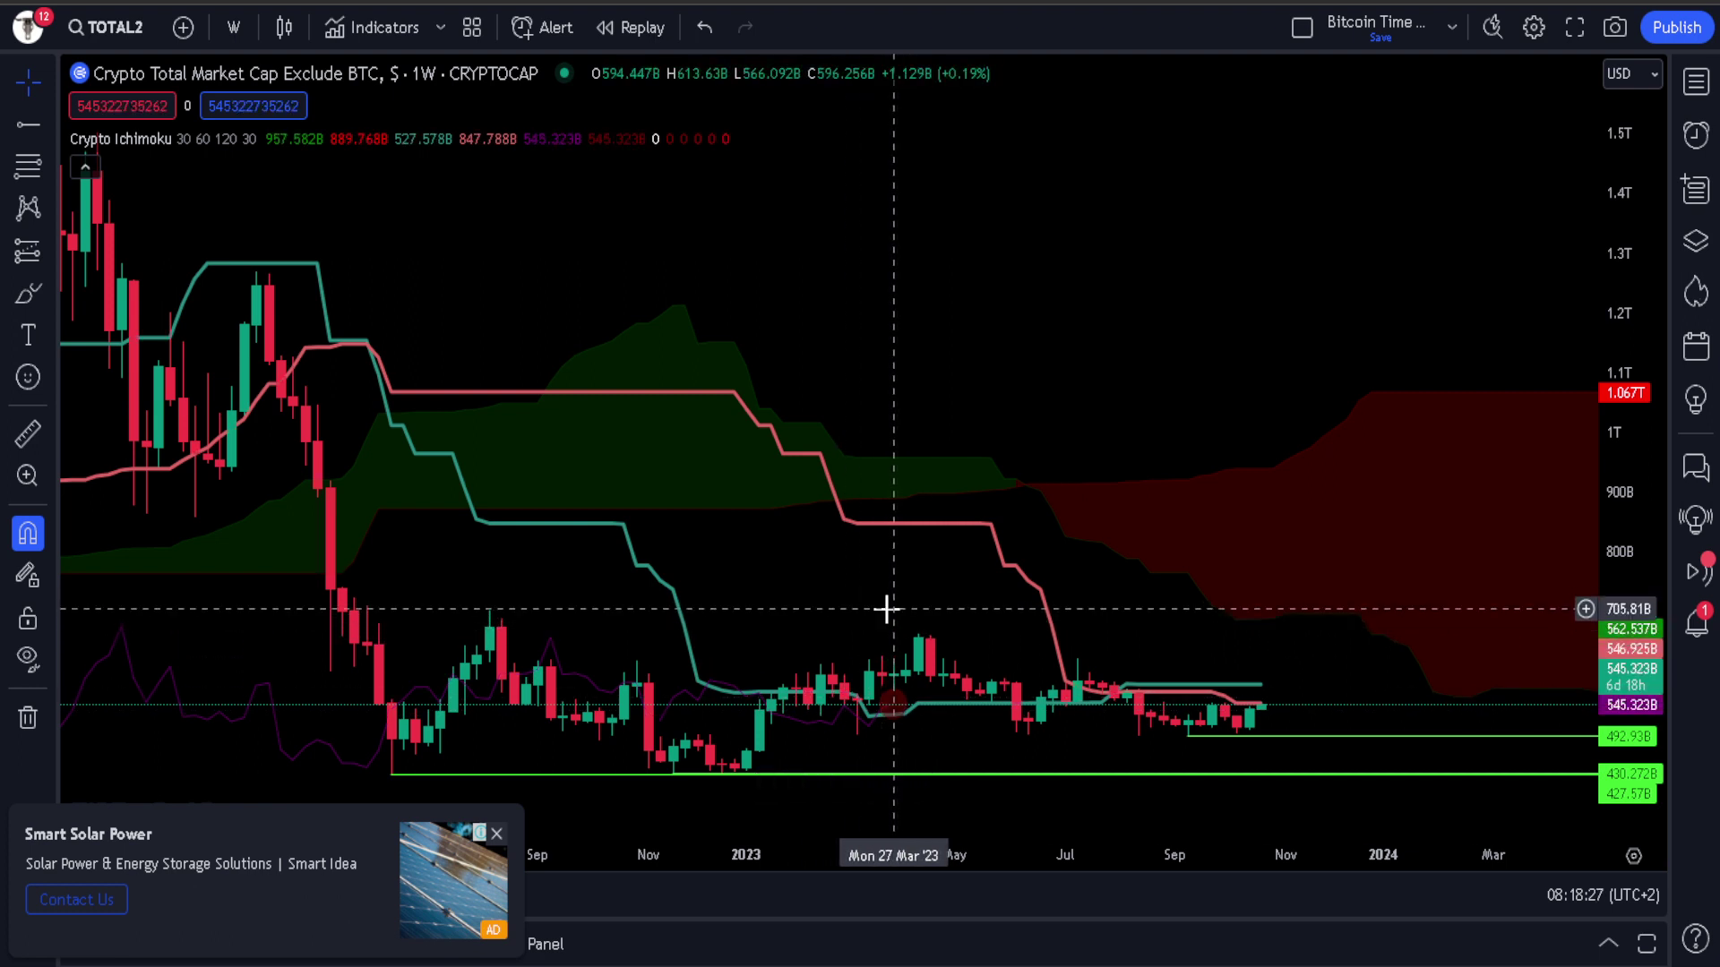
scroll(1254, 645, up, 2)
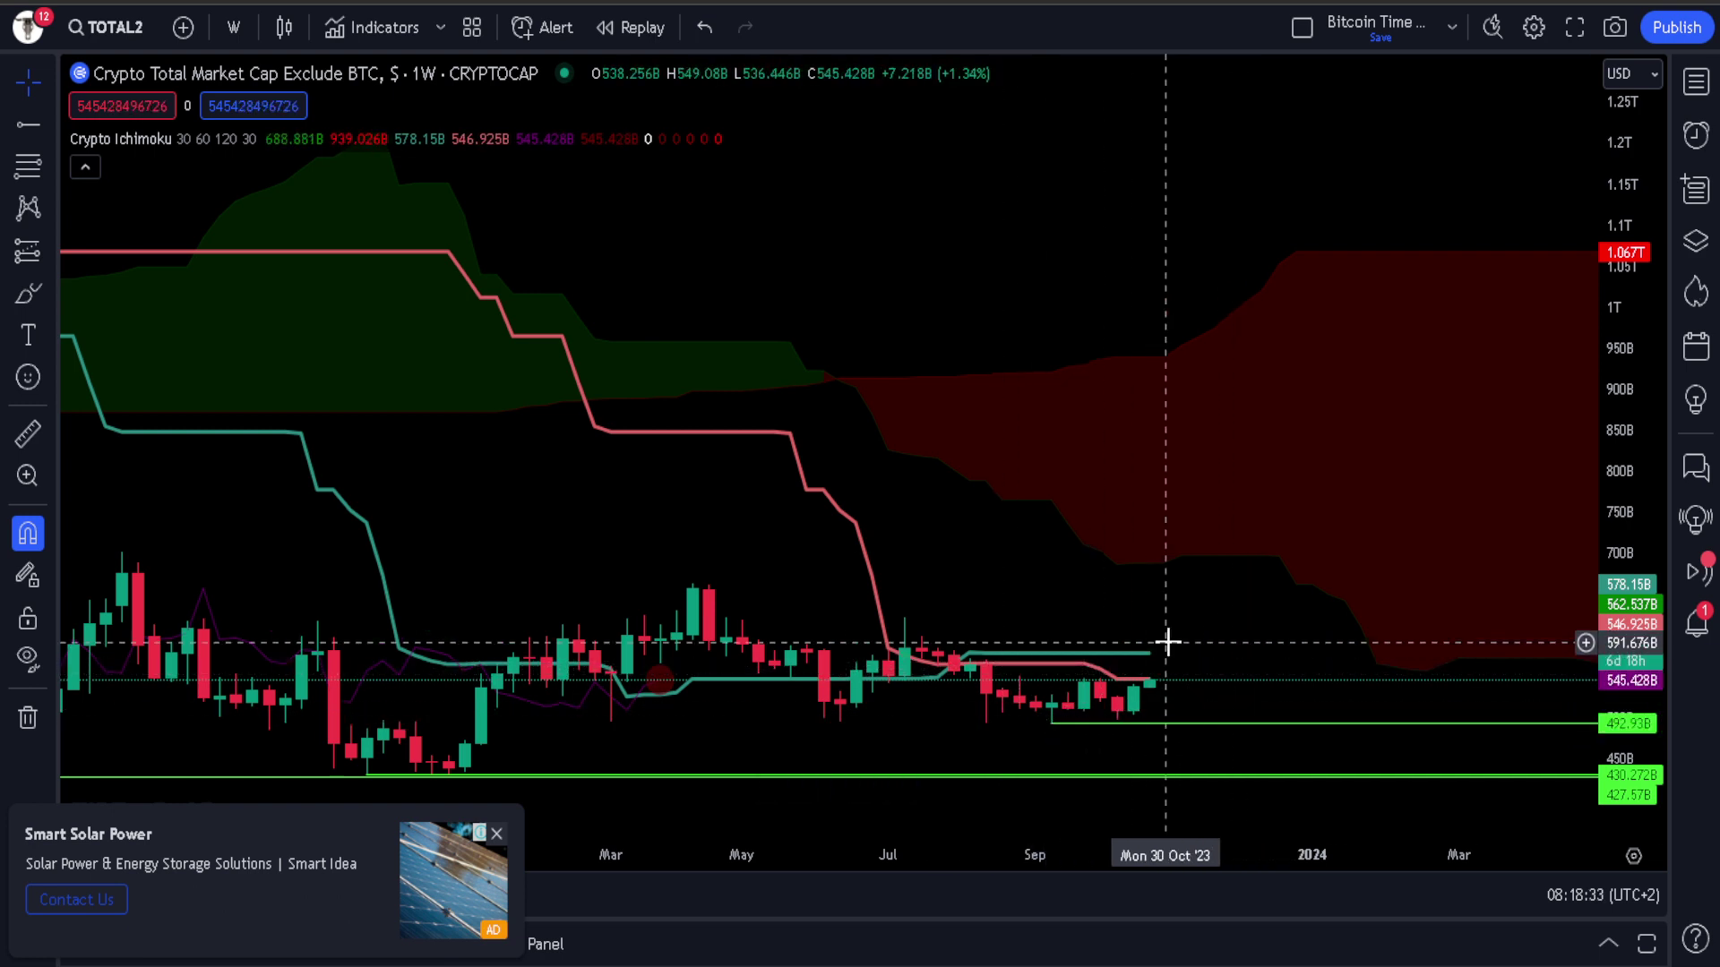
scroll(1162, 627, down, 3)
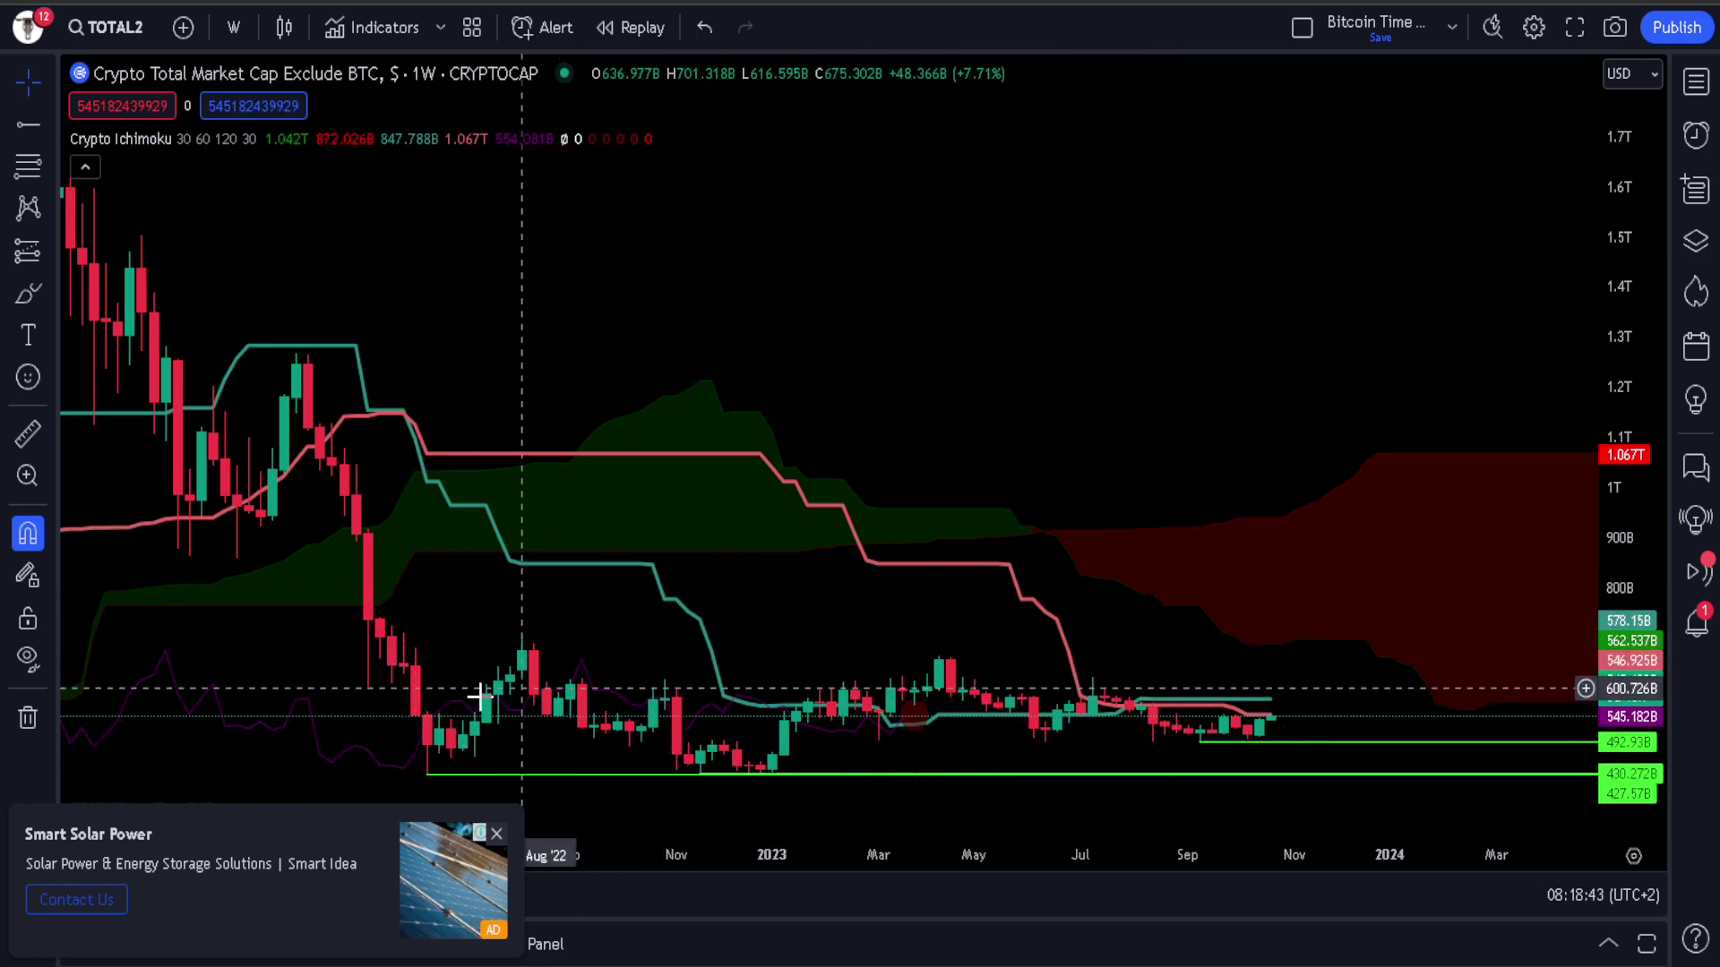
drag(745, 717, 982, 649)
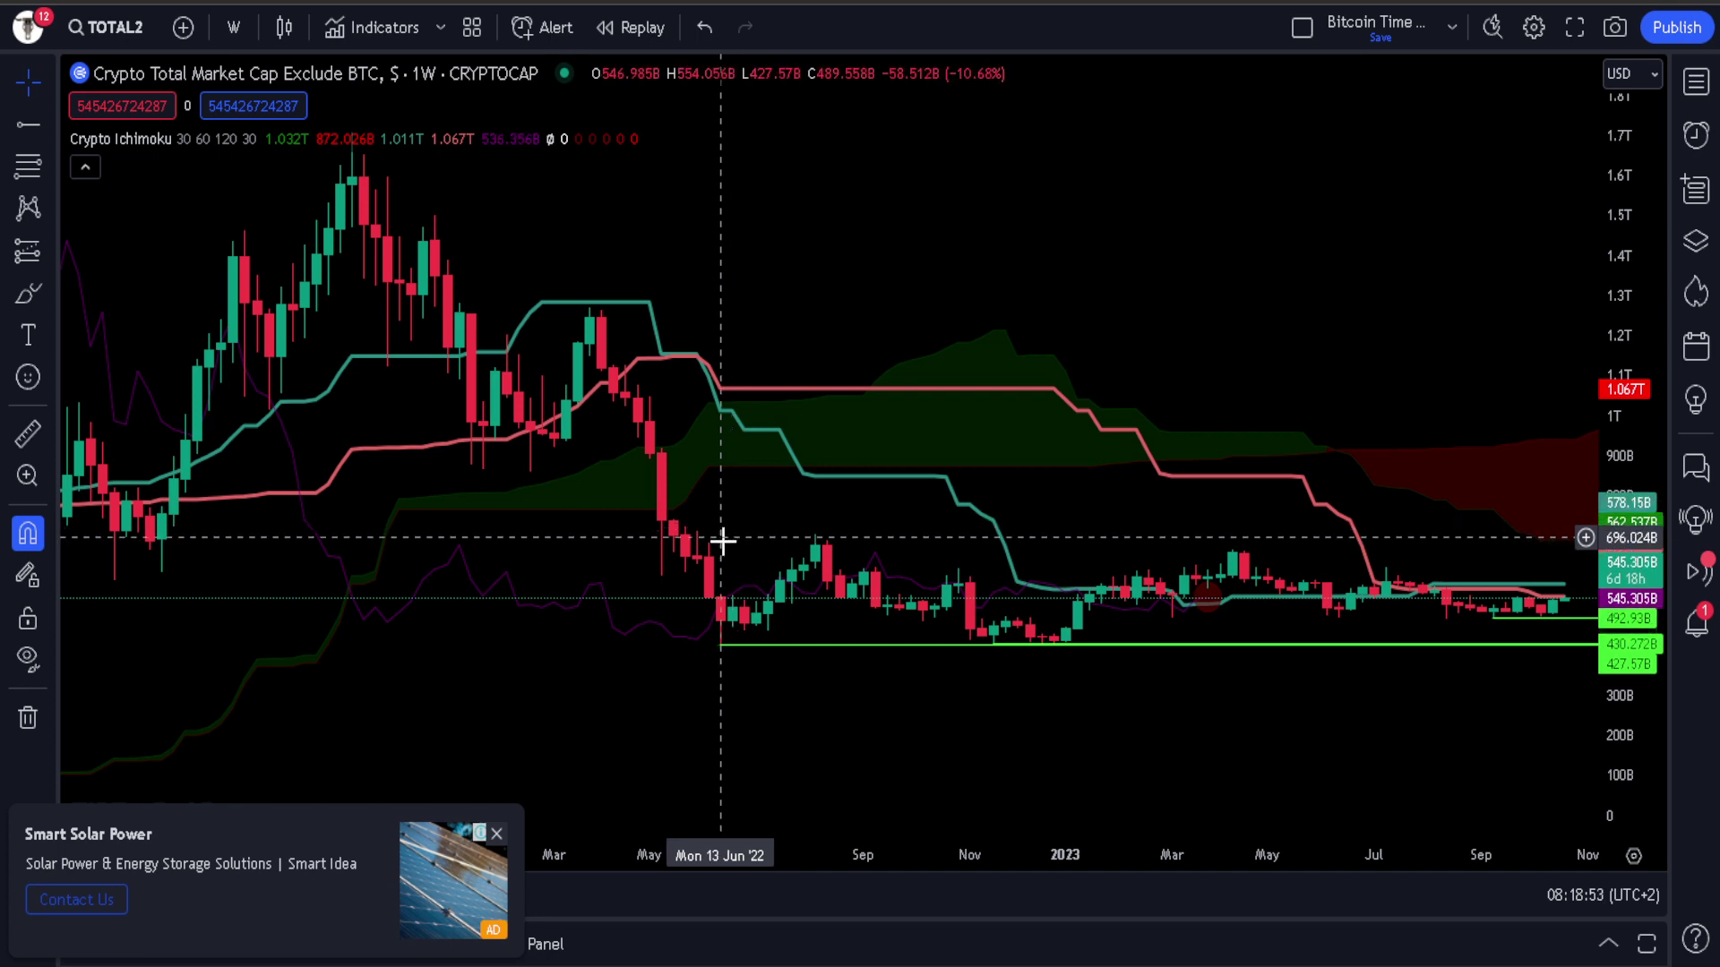
scroll(818, 560, up, 5)
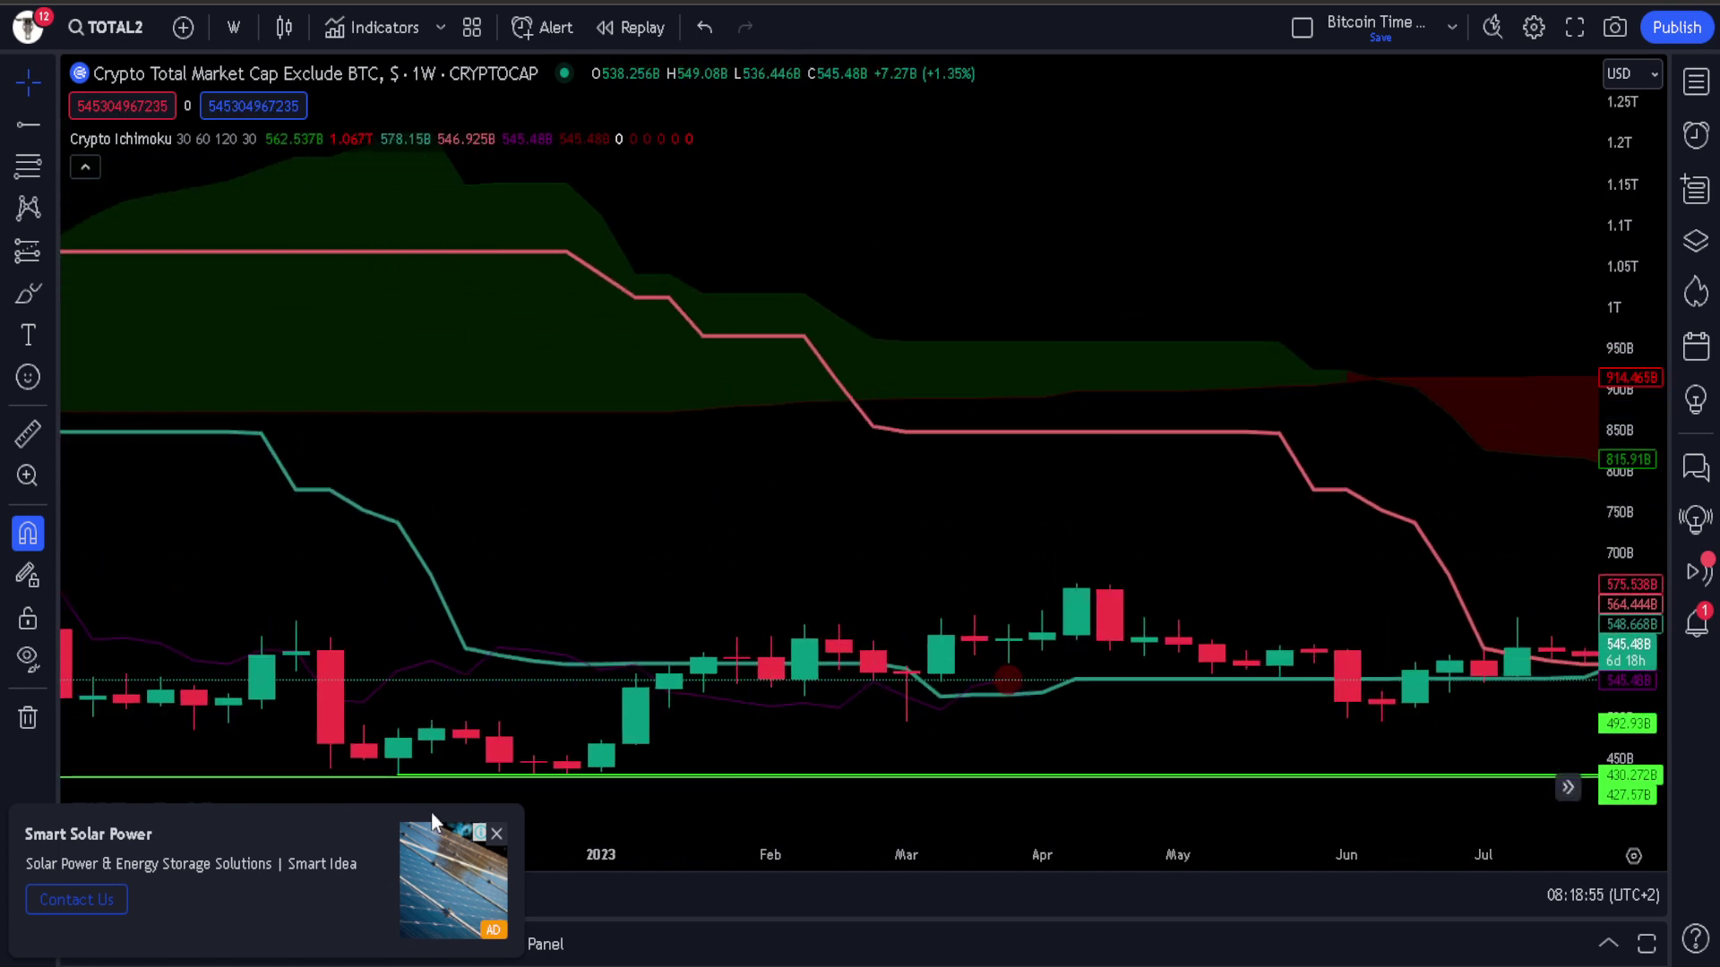
scroll(668, 546, down, 5)
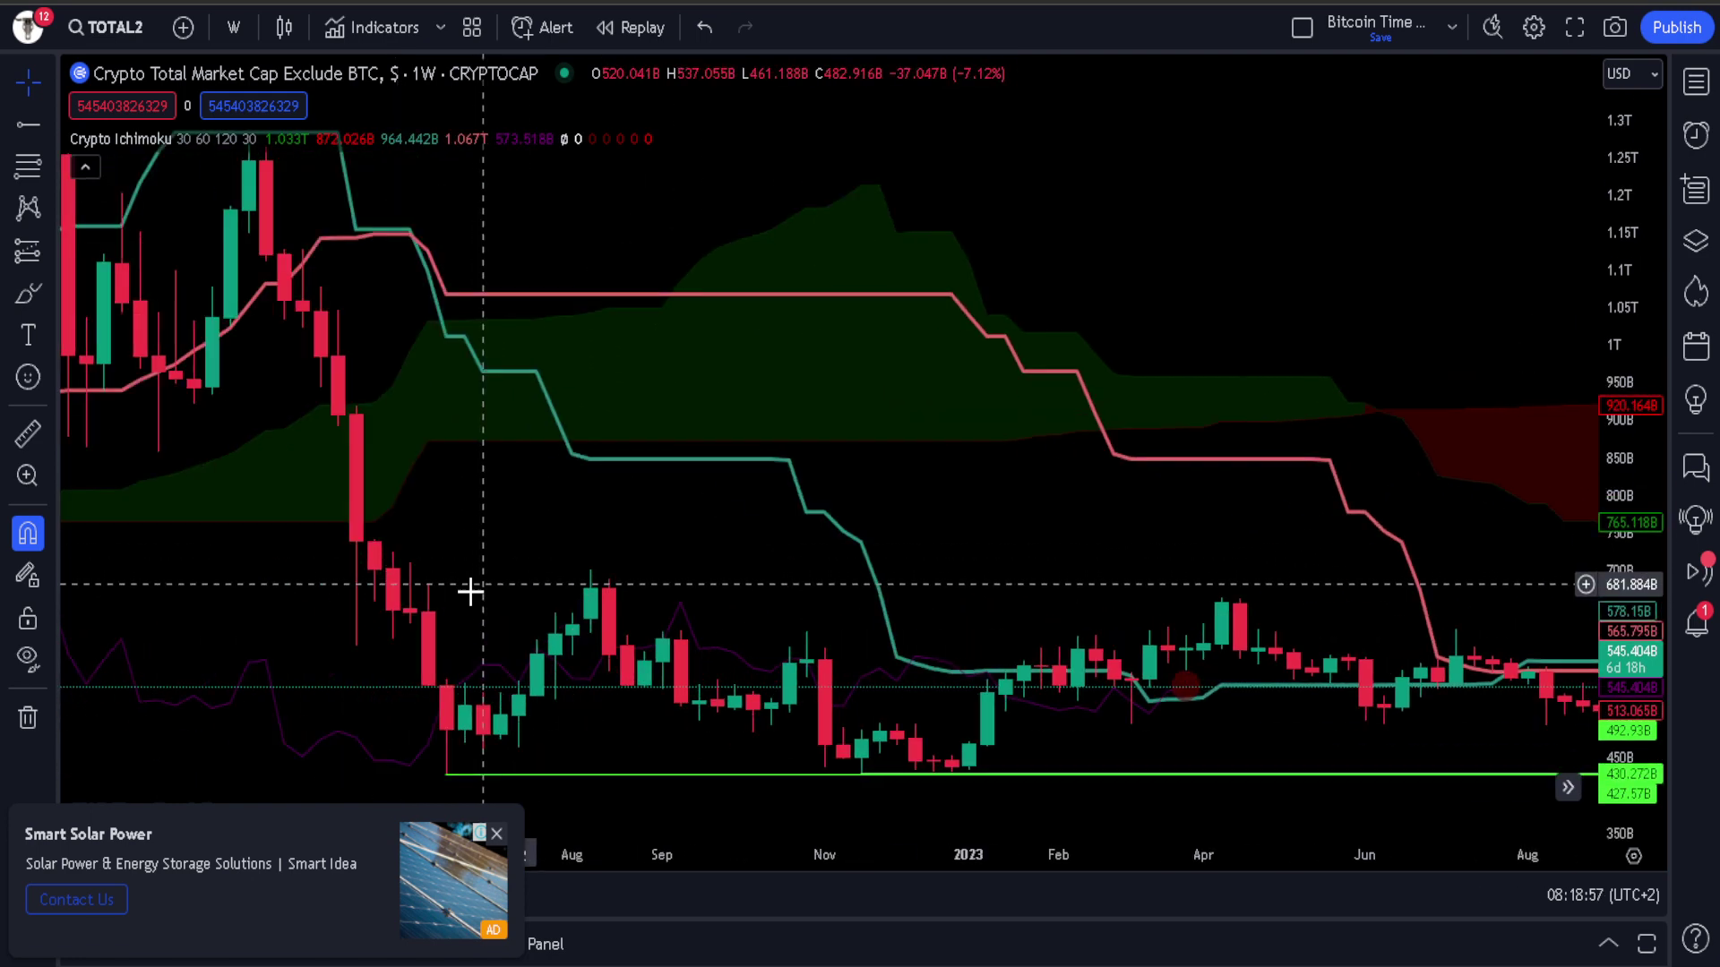
drag(653, 576, 624, 576)
scroll(623, 576, down, 3)
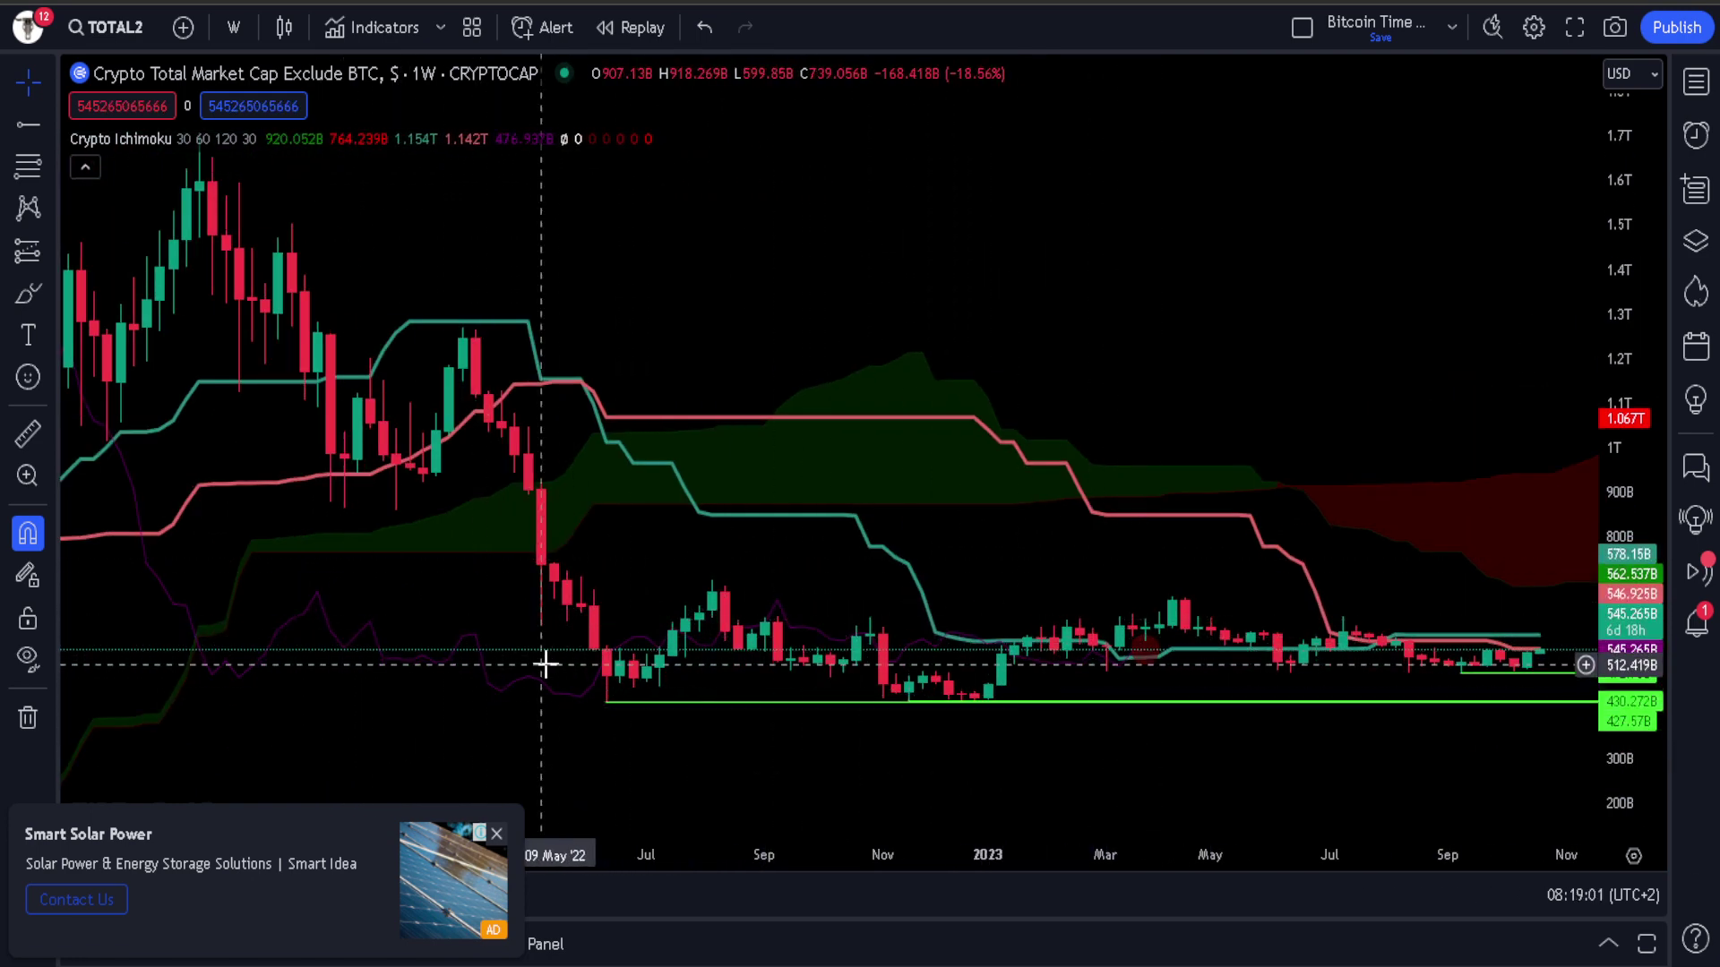
- Draw a horizontal ray on the TOTAL2 chart from the August 2022 high at 701.318B
scroll(891, 600, down, 2)
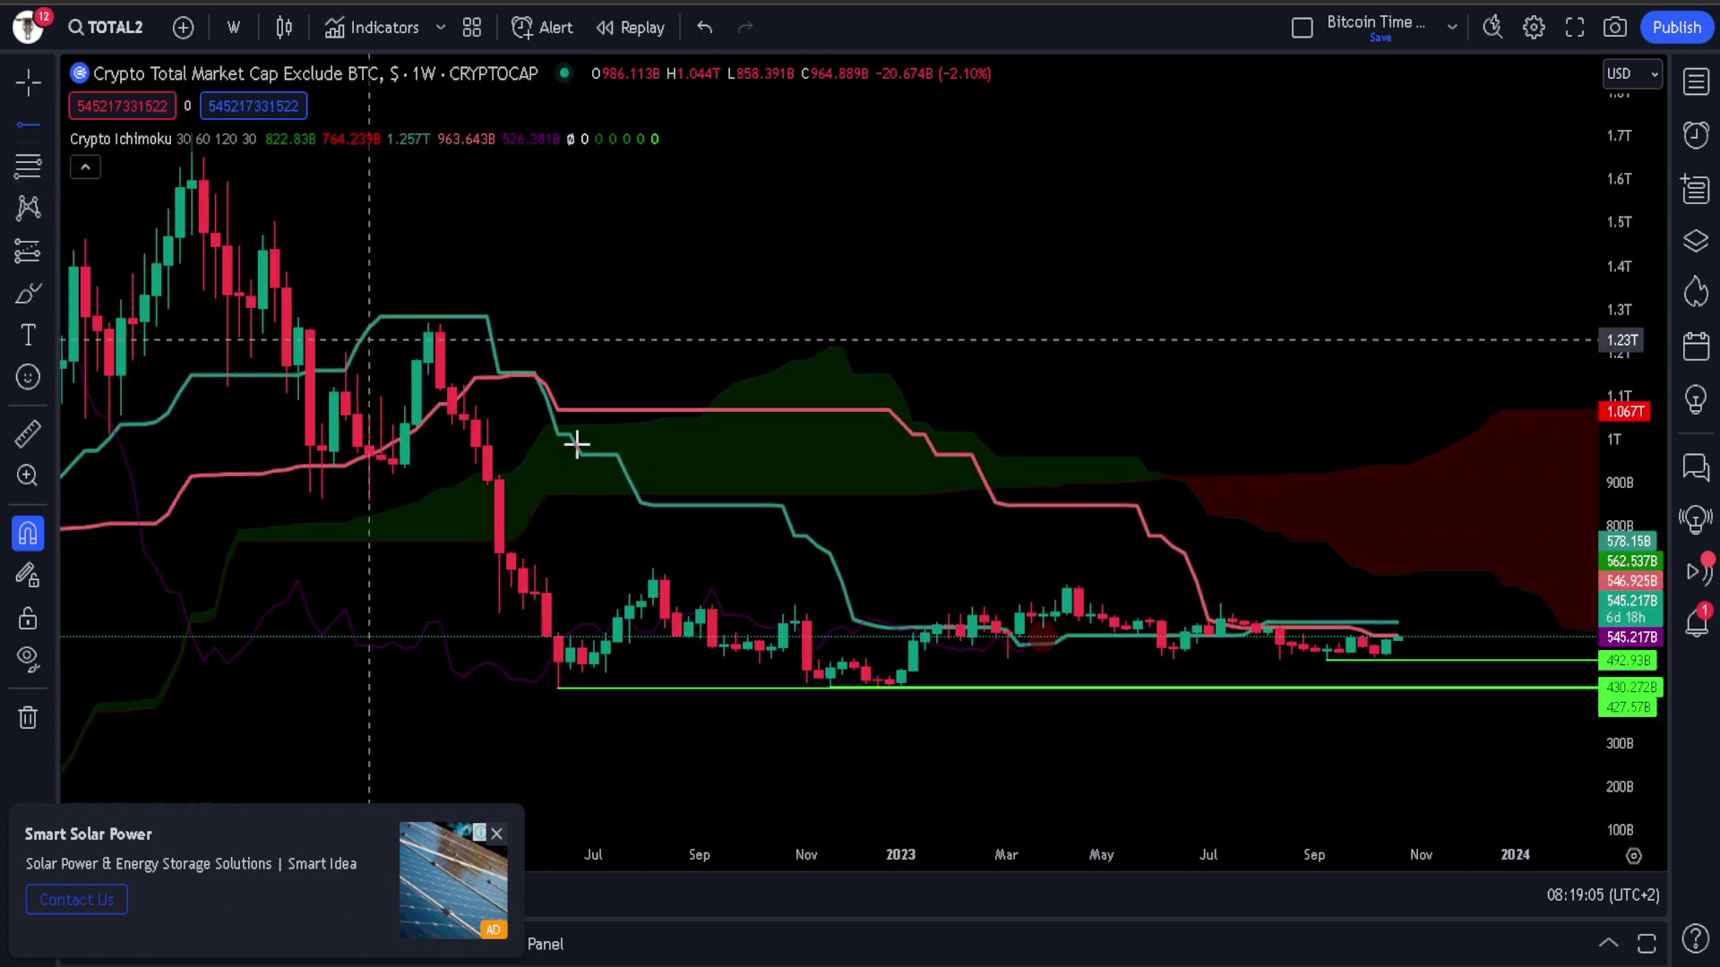
click(656, 542)
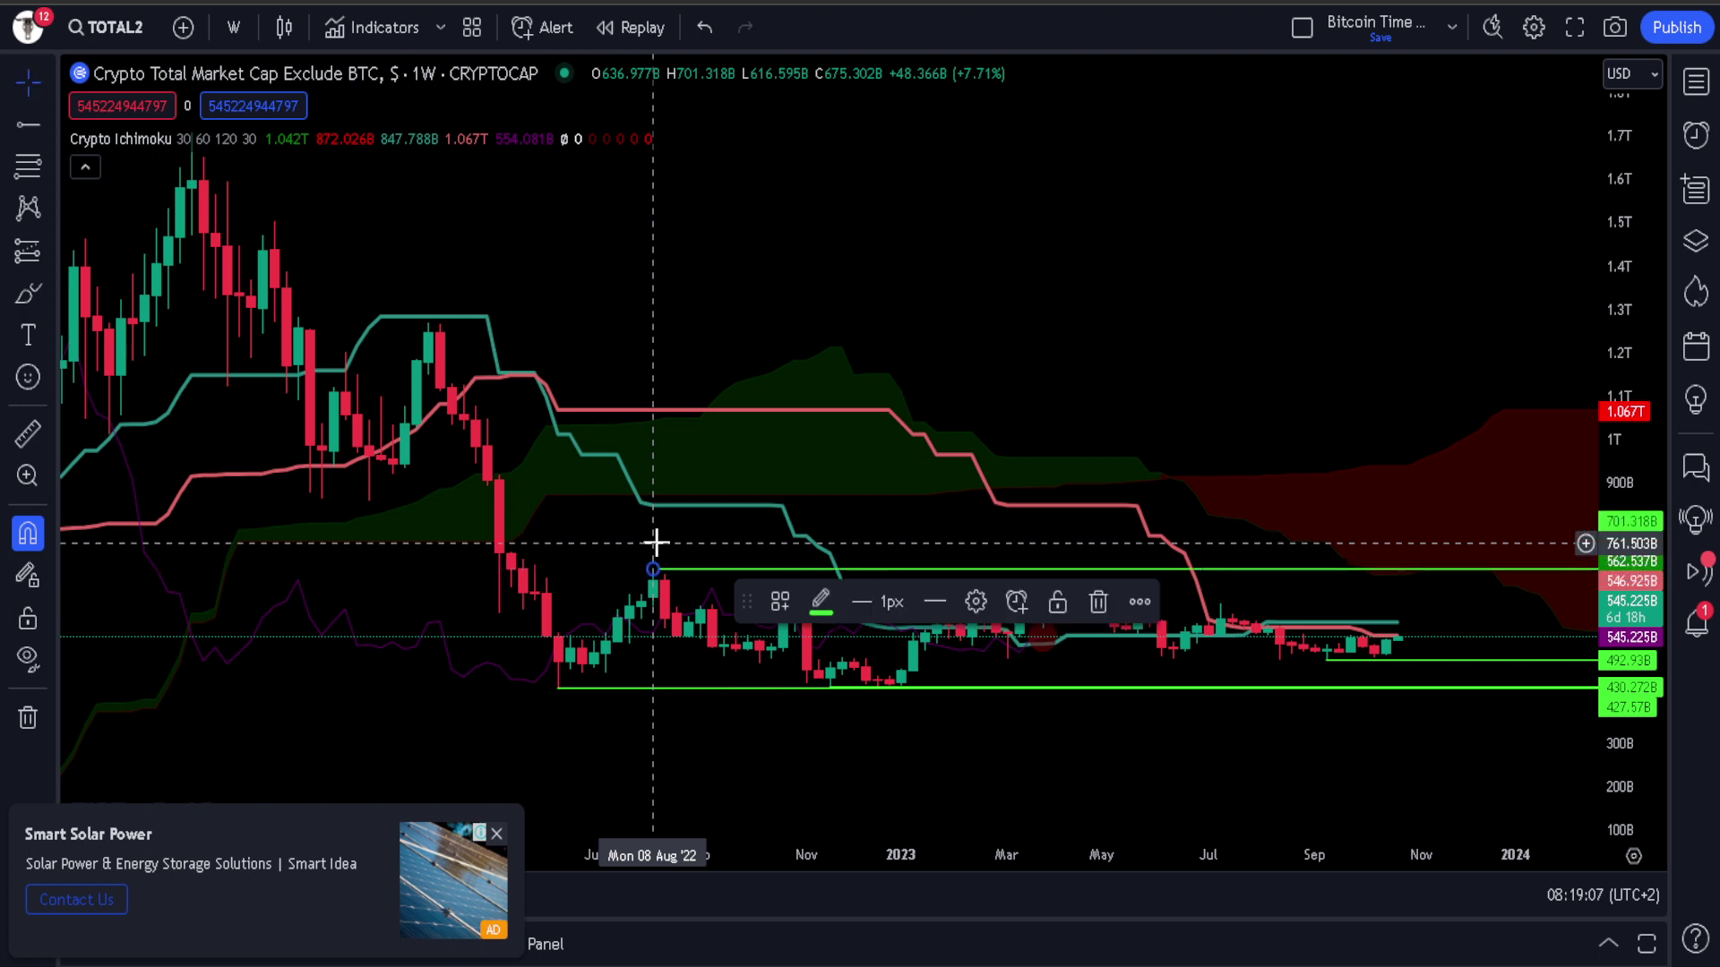
drag(1205, 349, 1169, 355)
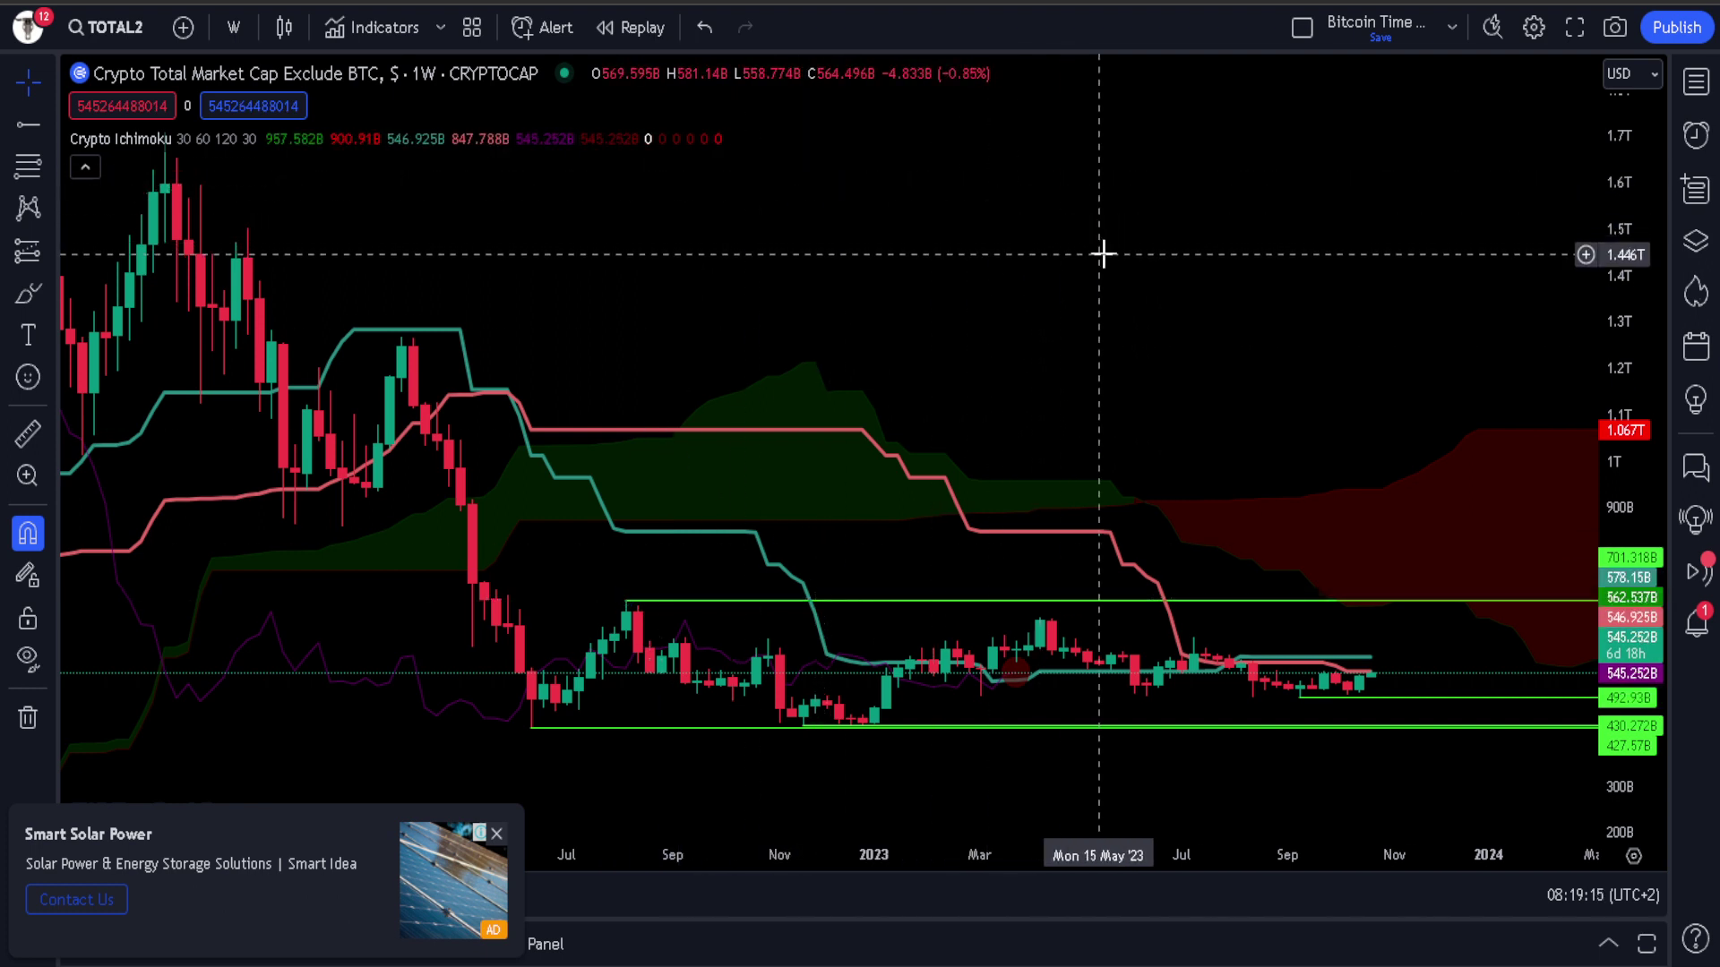
- Show the Macro watchlist and load TOTAL3, the crypto market cap excluding BTC and ETH
click(1701, 86)
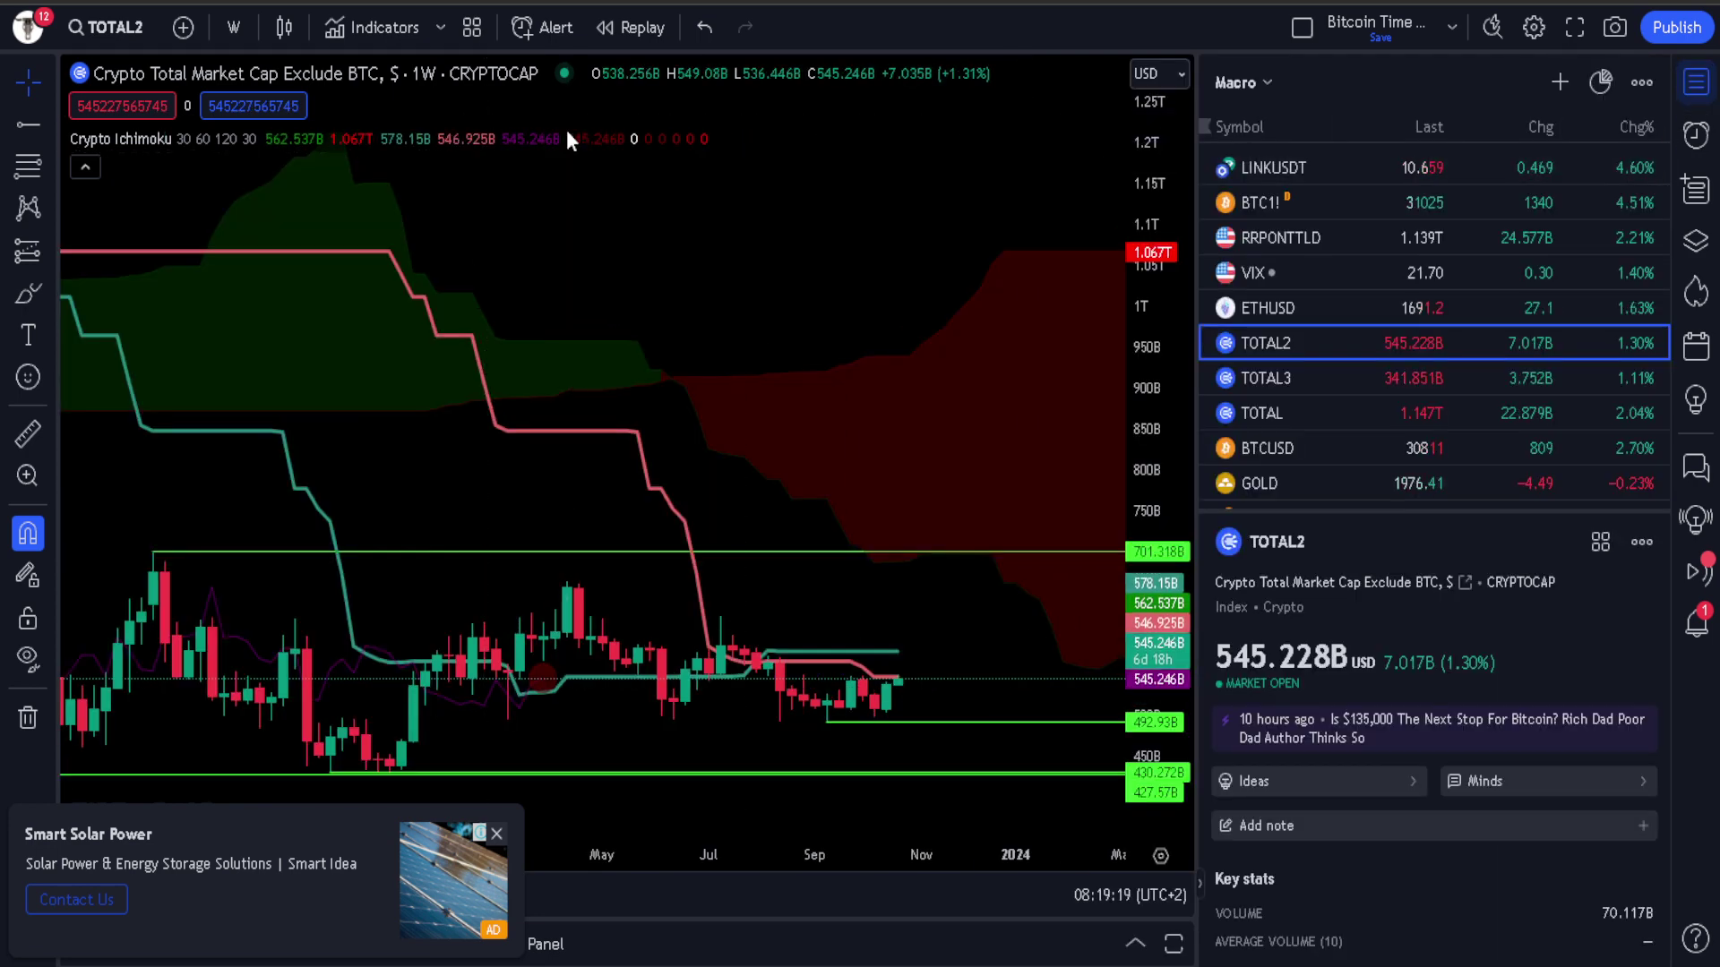
scroll(681, 219, down, 3)
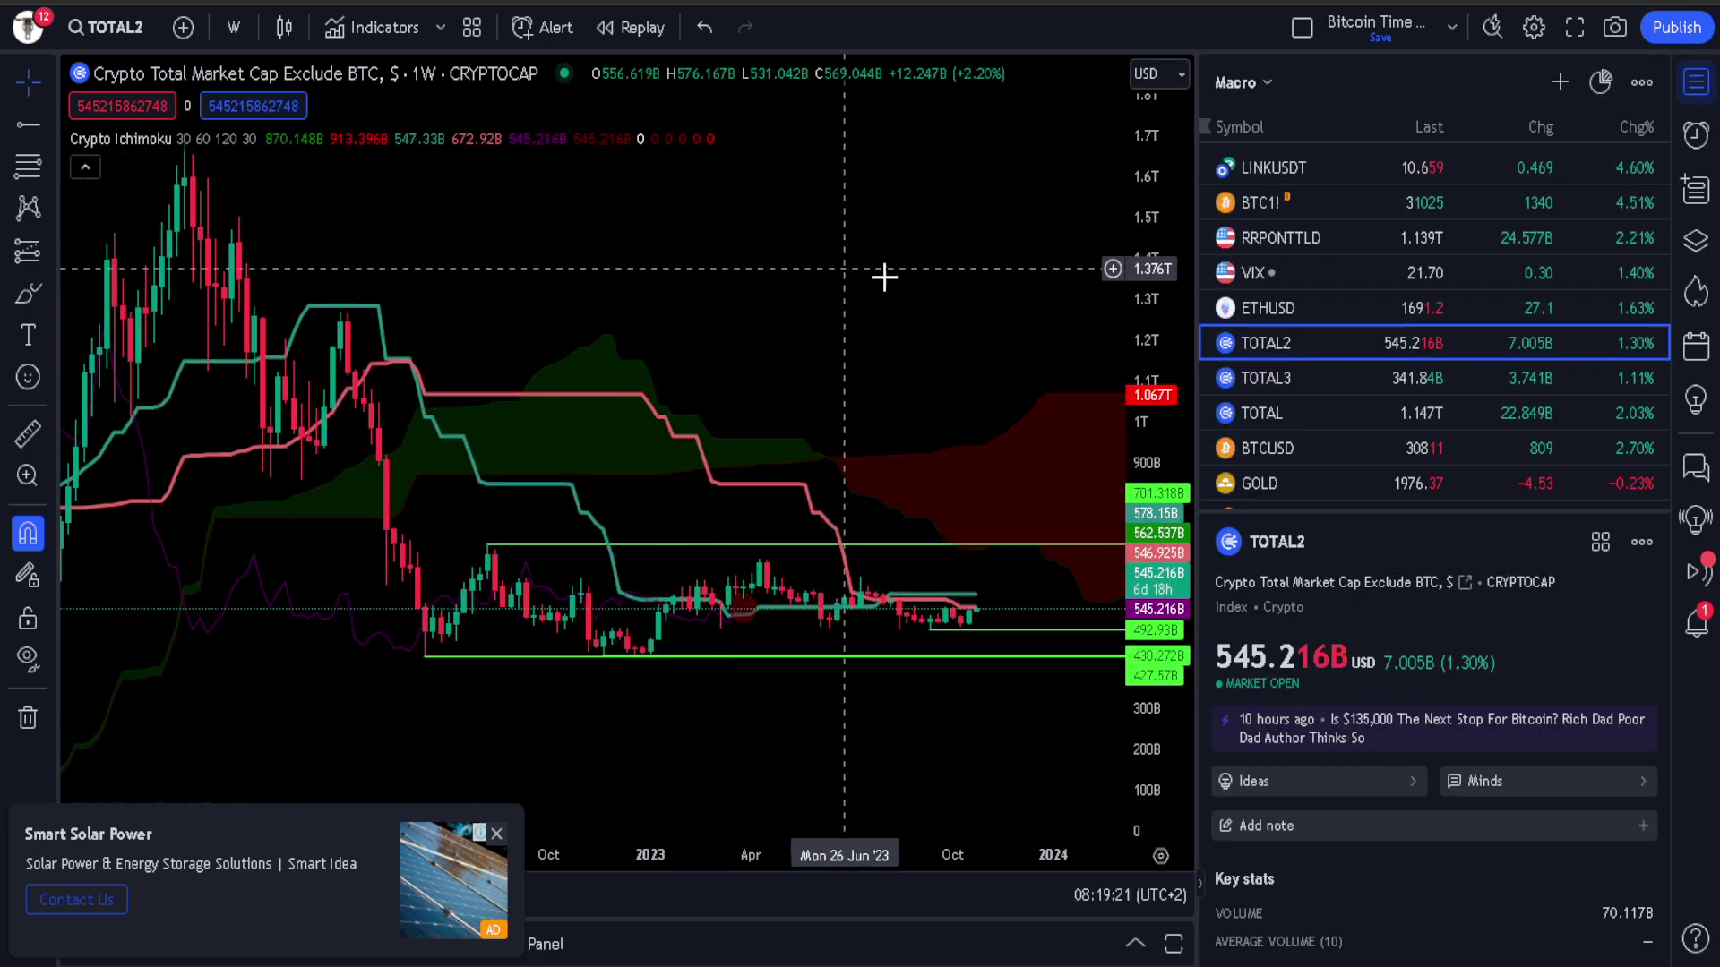
click(1279, 378)
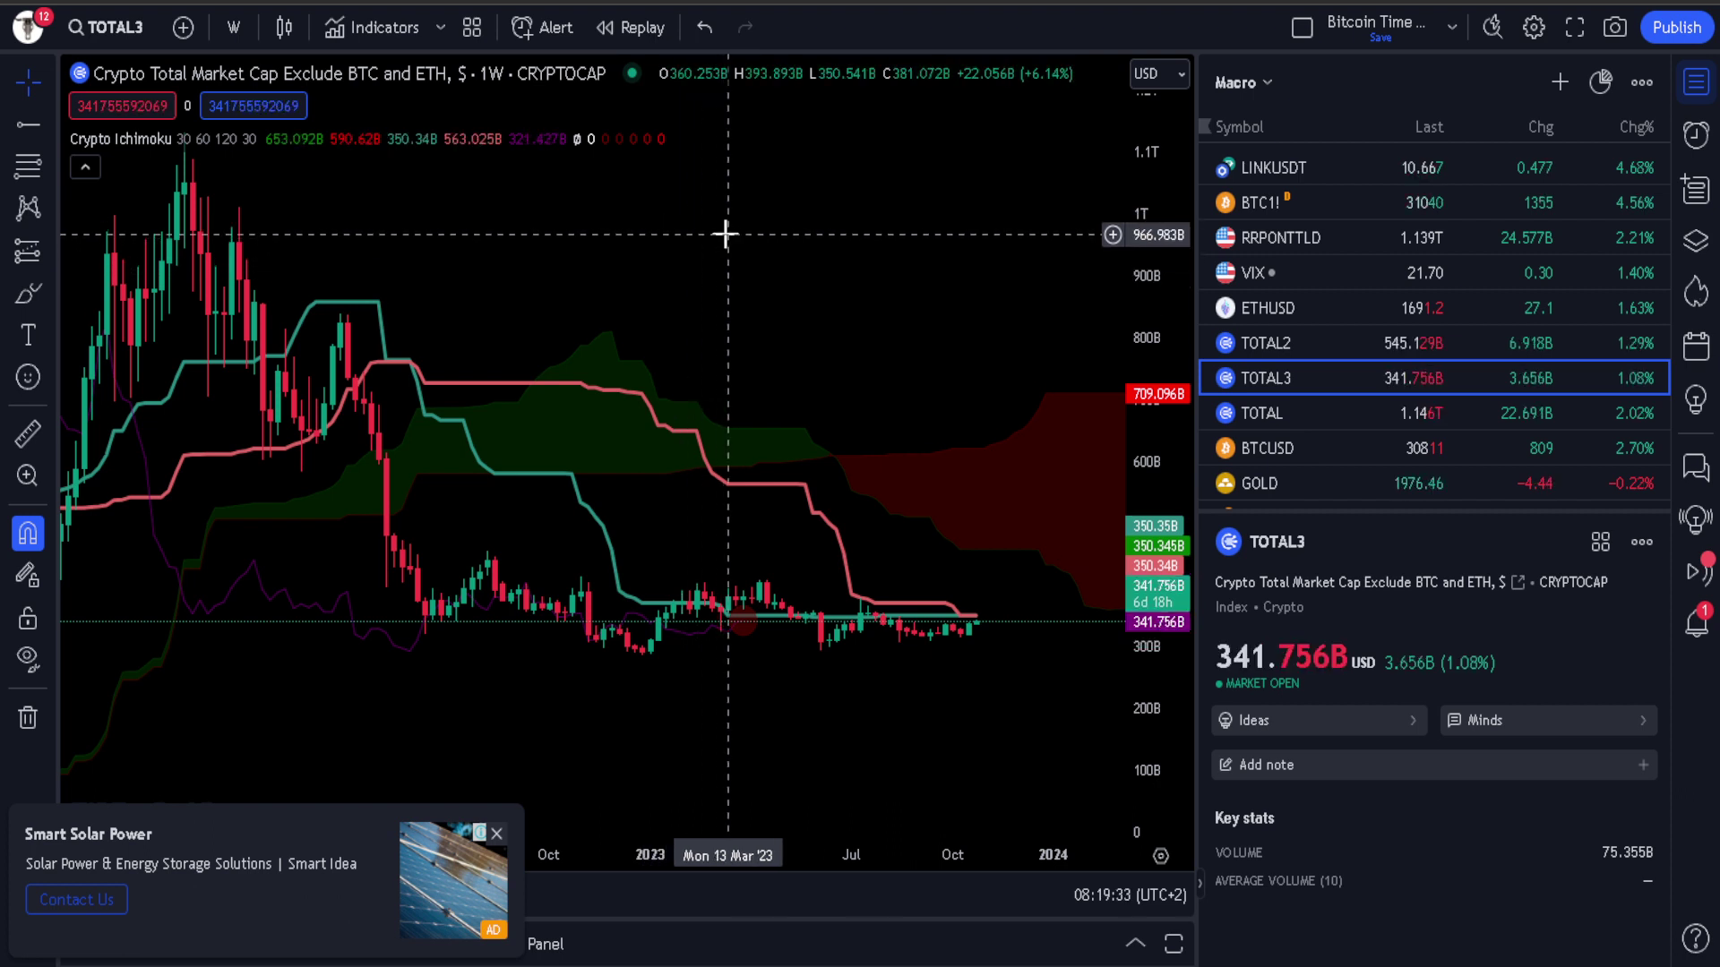
- Draw horizontal rays on the TOTAL3 chart from the December 2022 low at 286.908B and the April 2023 high at 407.705B
click(643, 658)
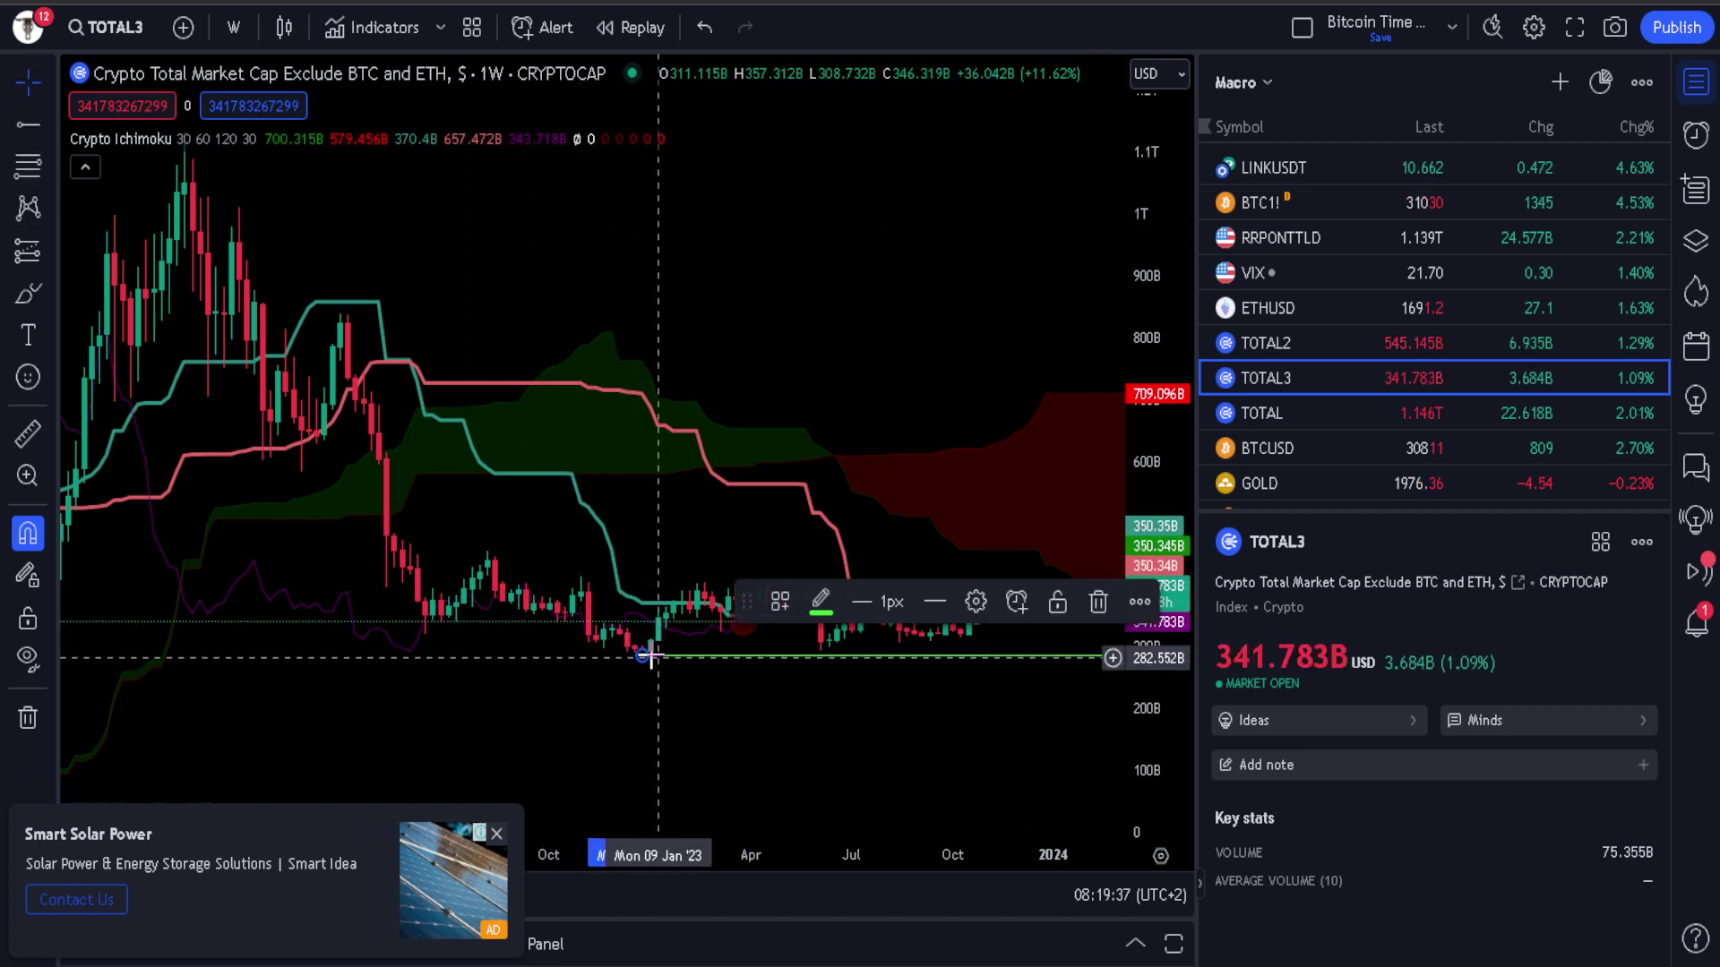
click(627, 557)
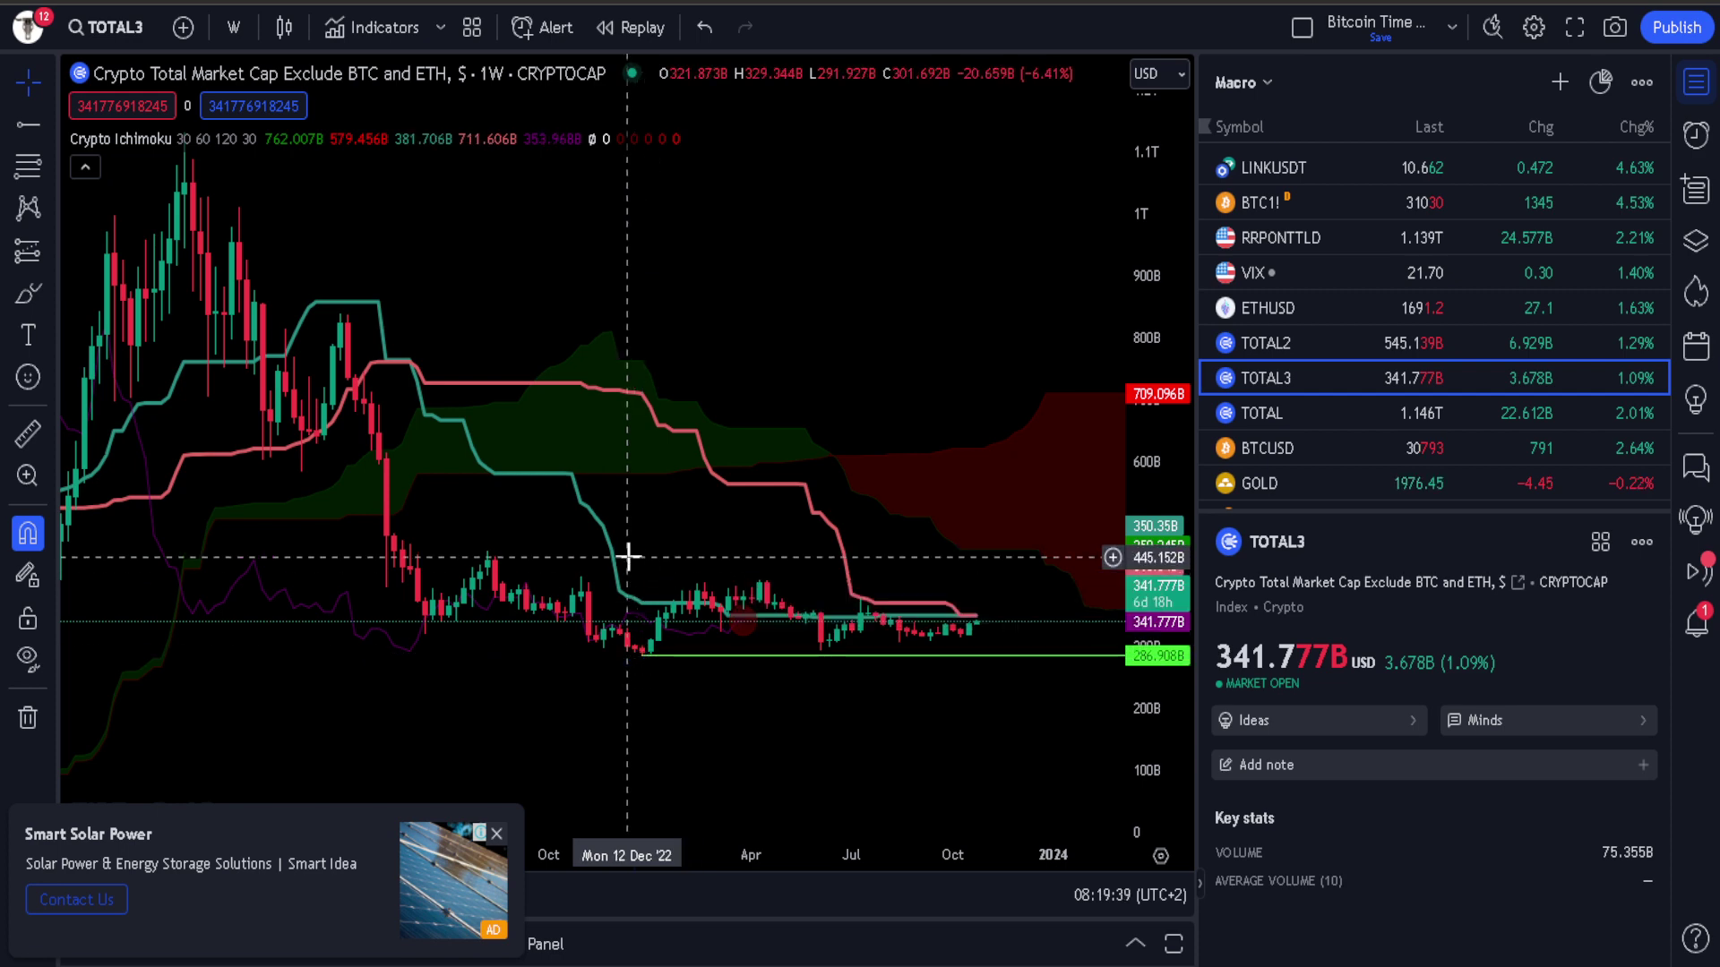
scroll(632, 582, up, 3)
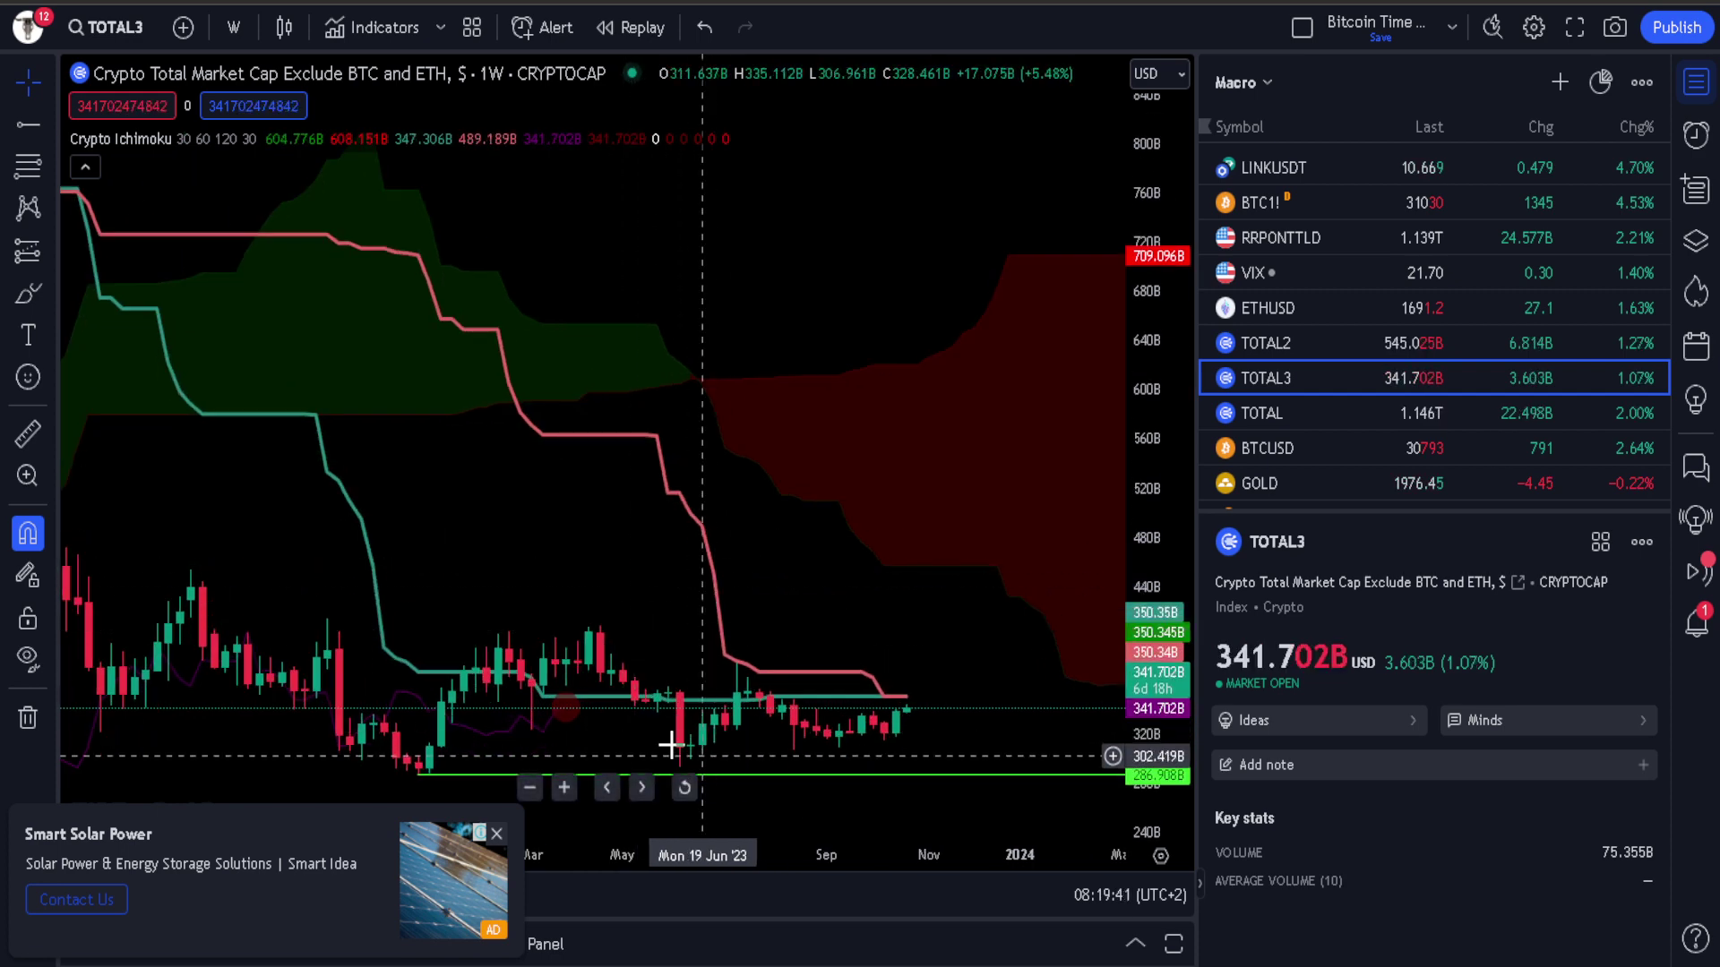
scroll(909, 712, down, 2)
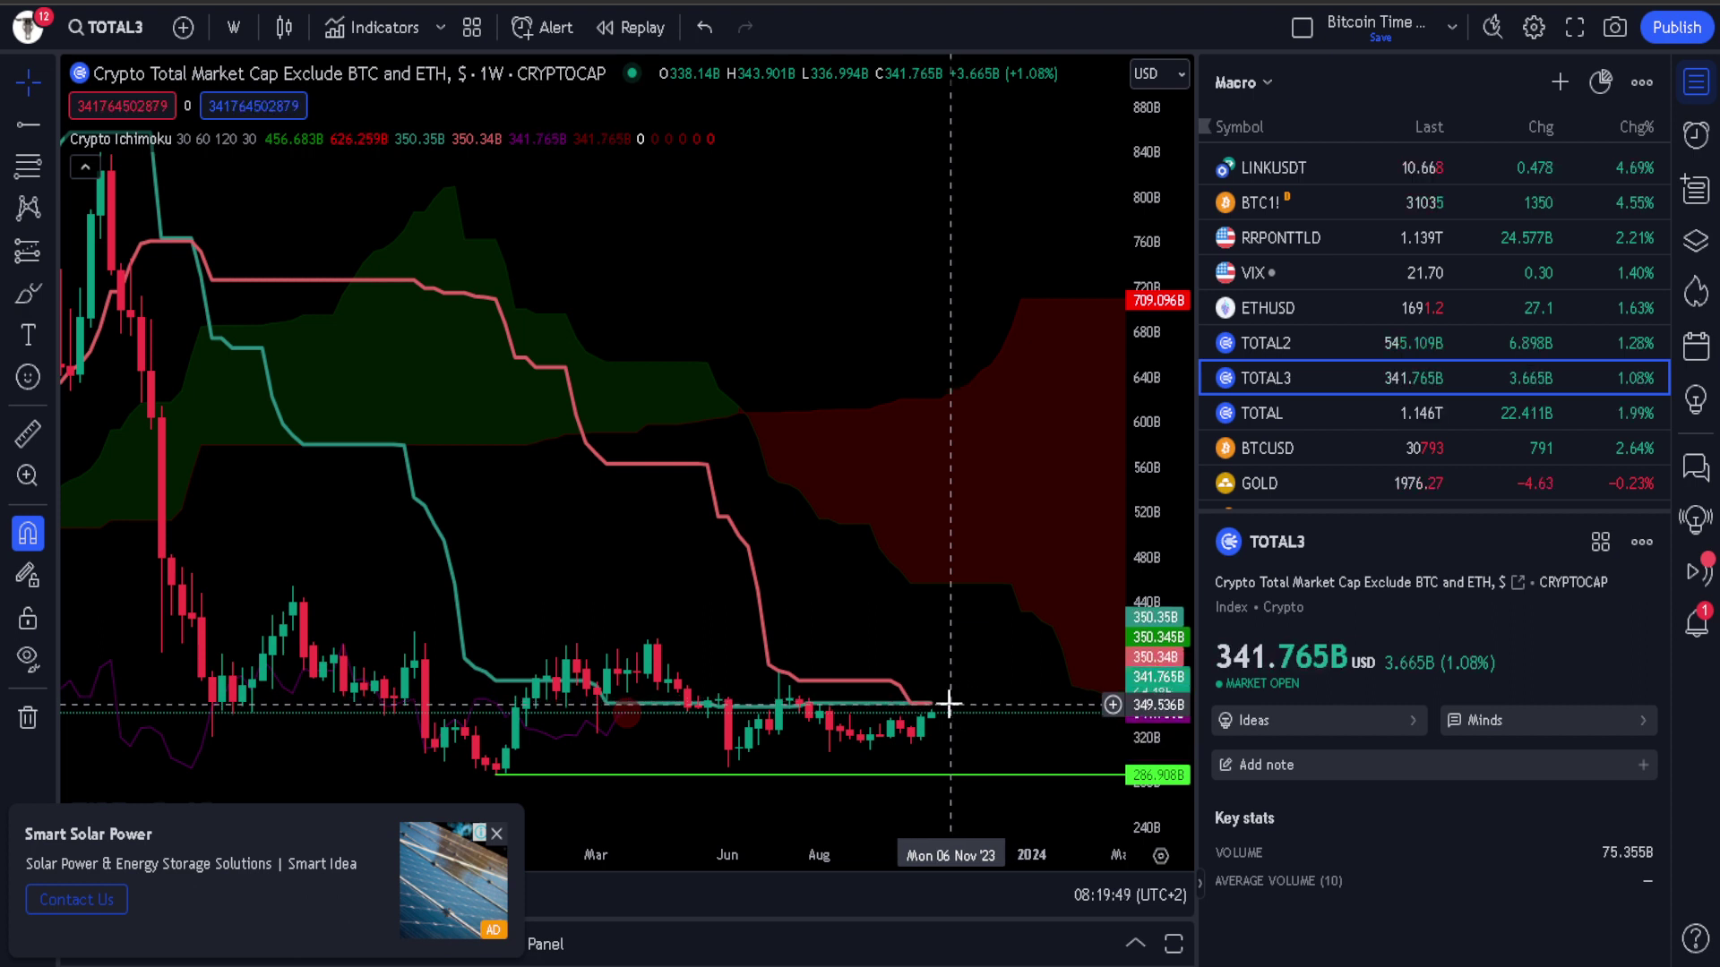
click(28, 125)
click(660, 640)
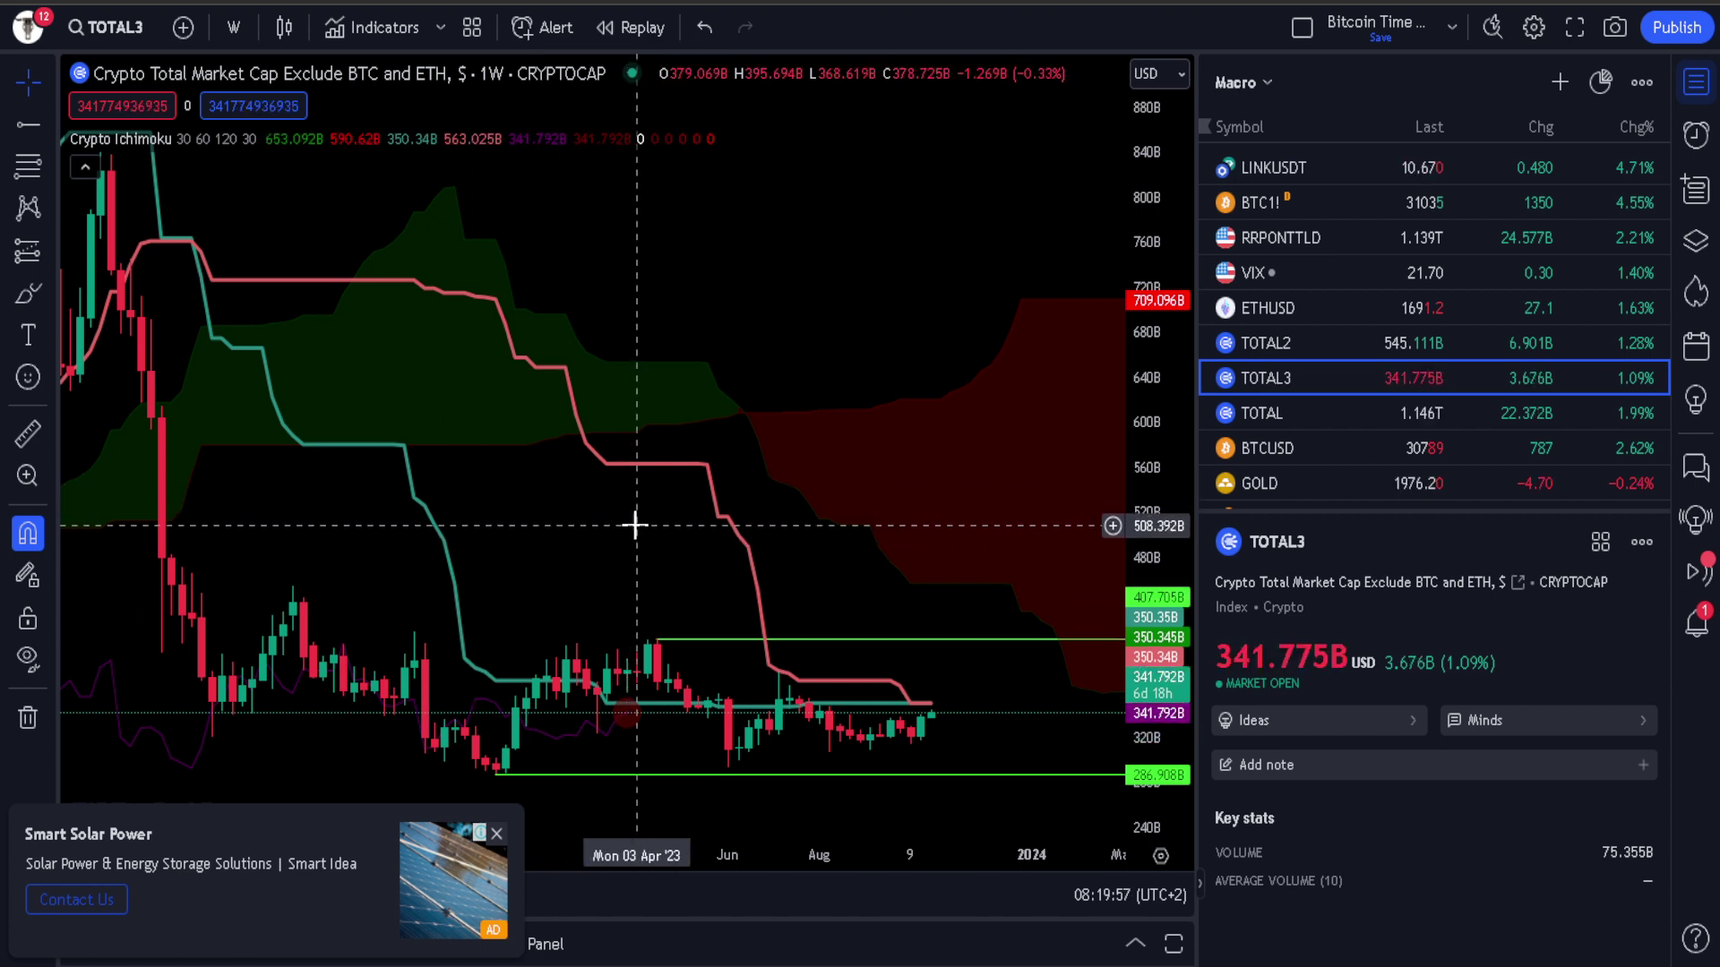
- Compare the weekly TOTAL3 history since 2021 with the Ichimoku lines, the clouds and the two horizontal rays
scroll(637, 520, down, 2)
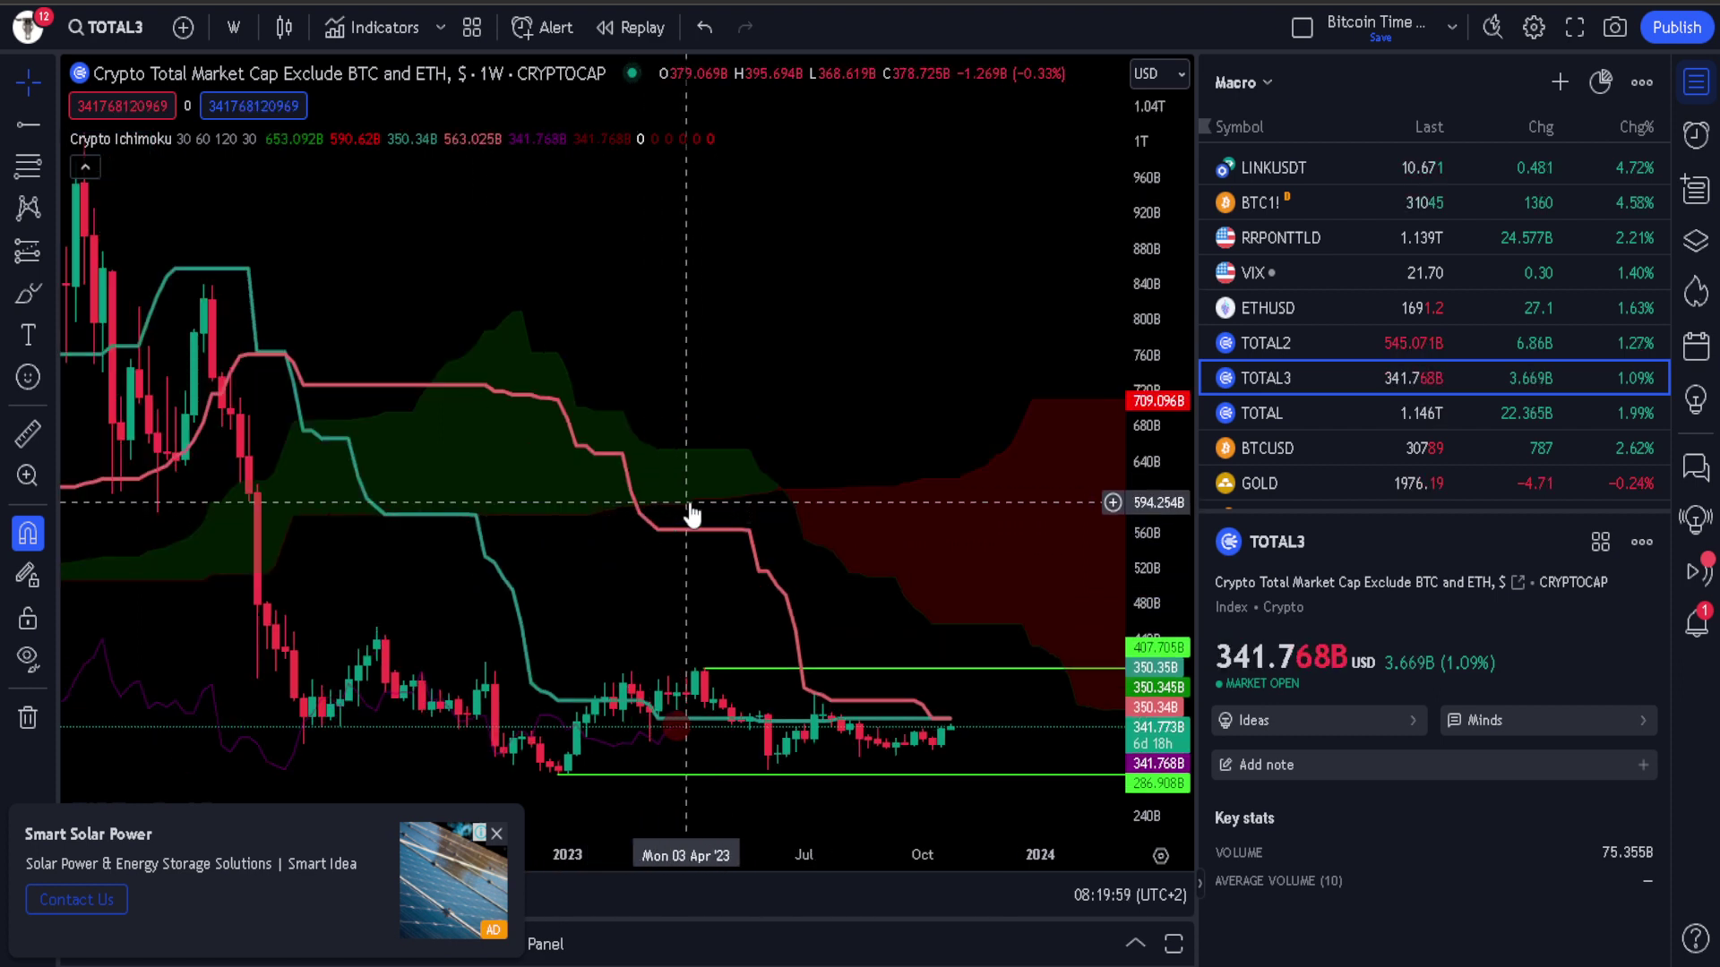
scroll(688, 504, down, 1)
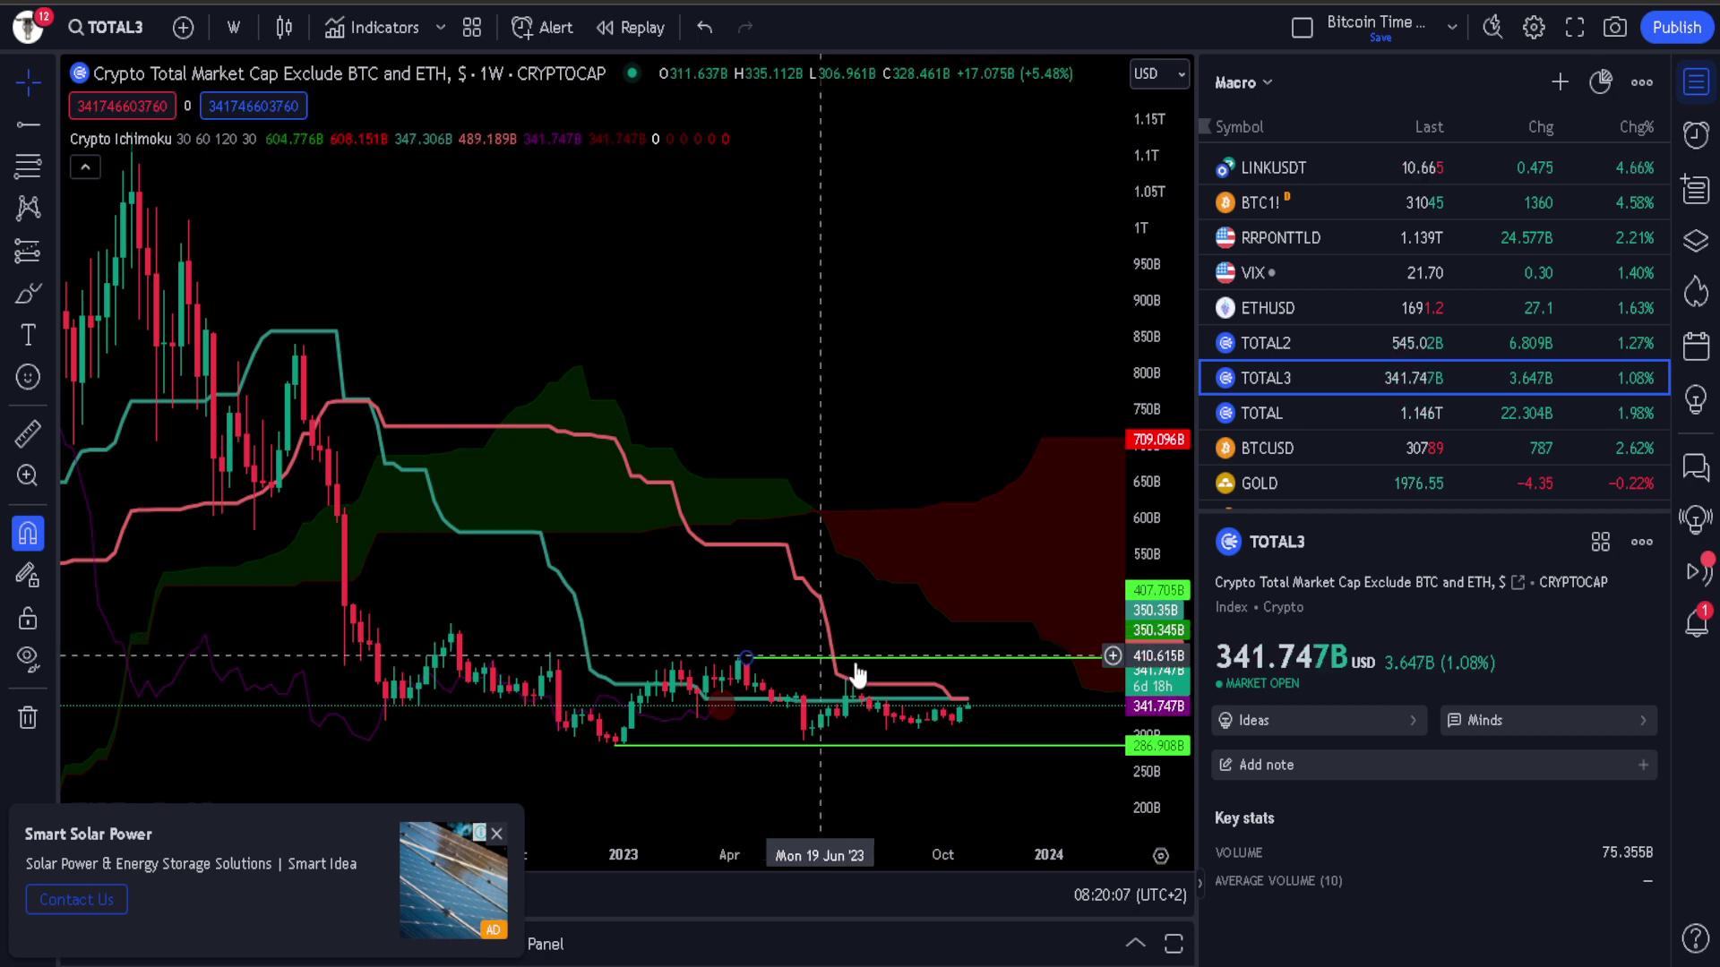
scroll(748, 533, down, 2)
scroll(722, 549, left, 2)
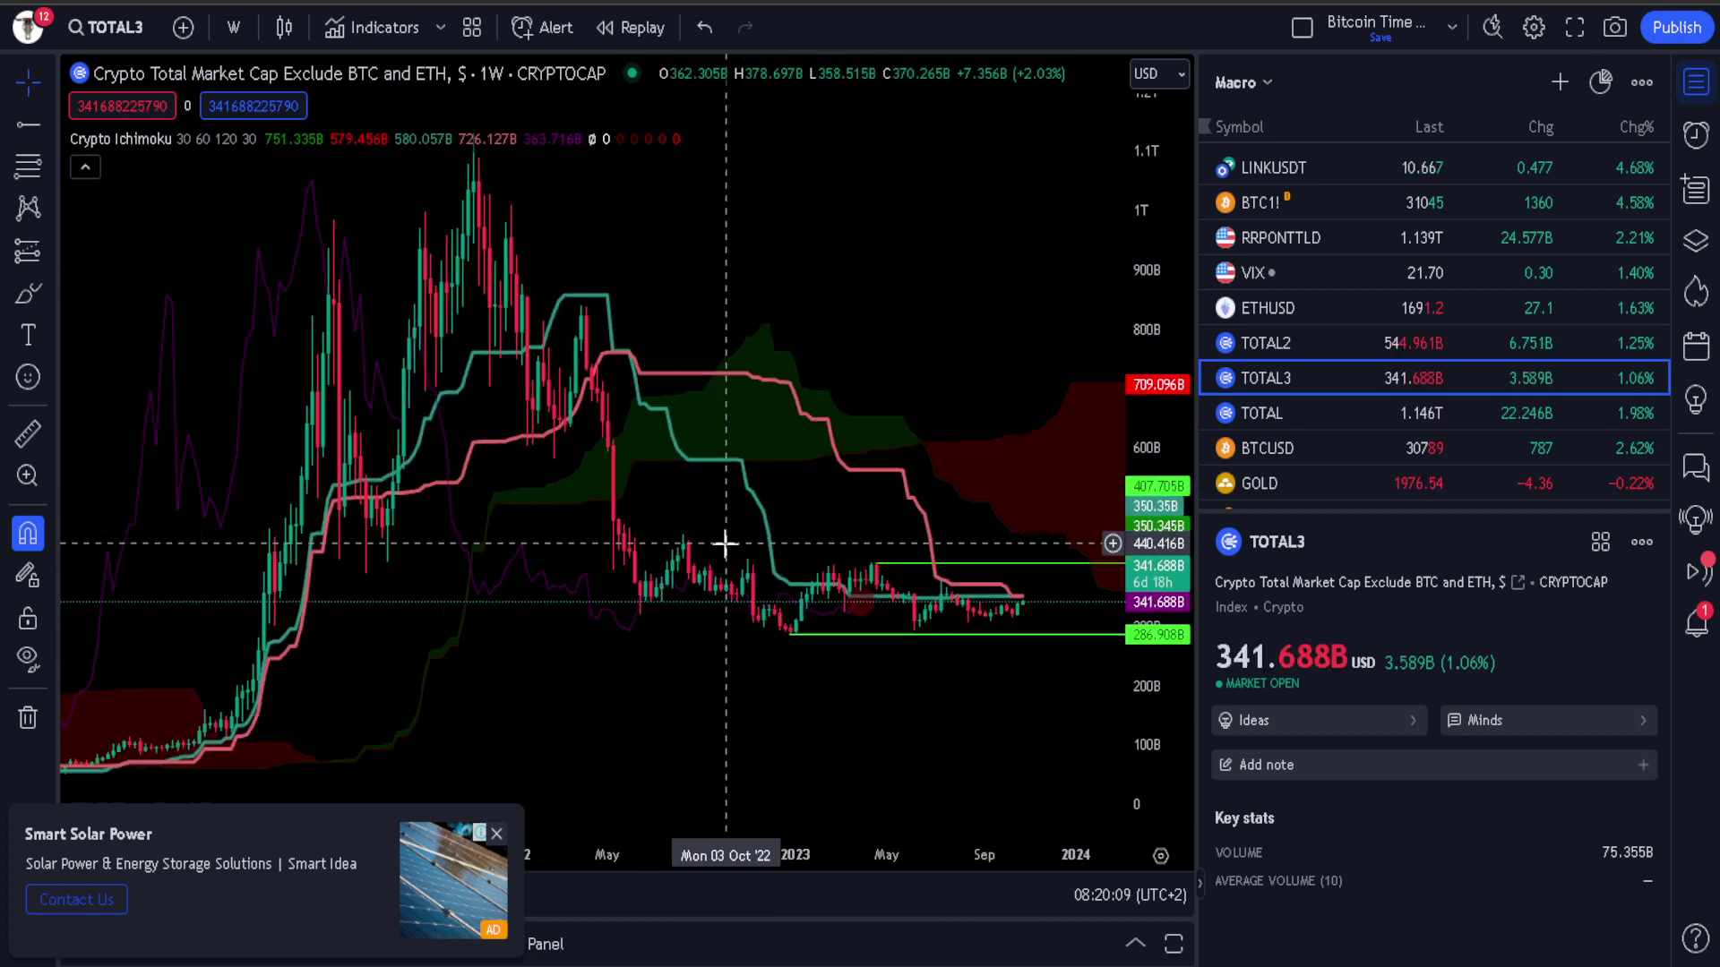
drag(618, 476, 695, 272)
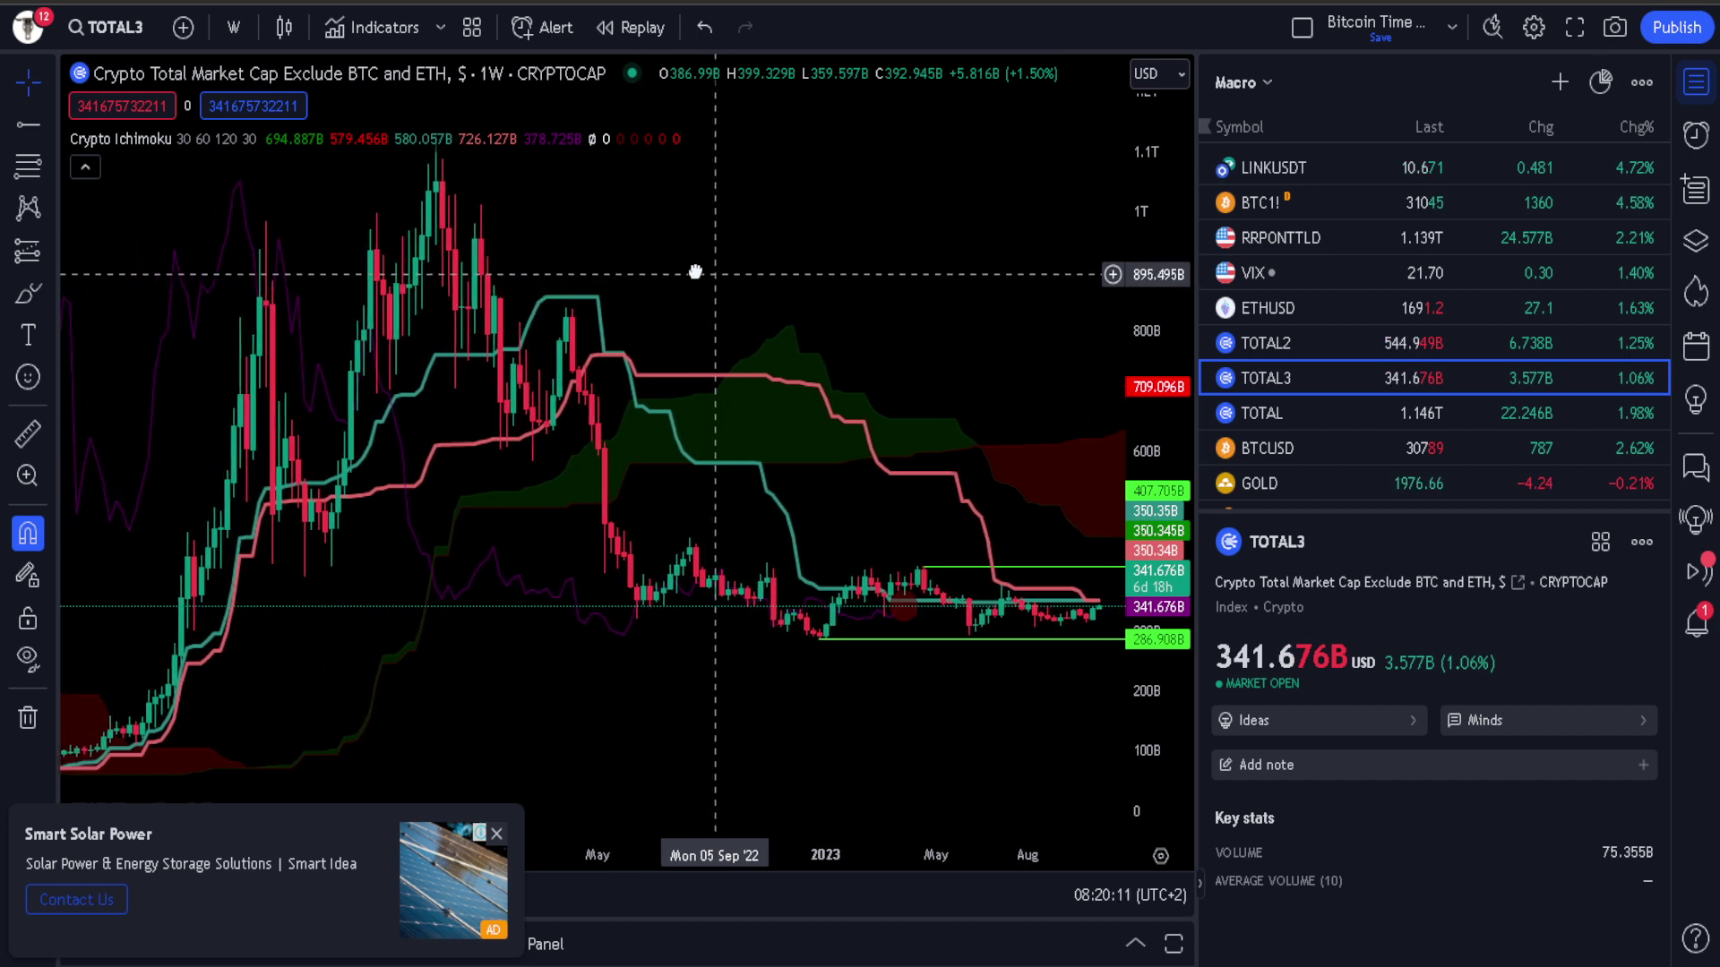
- Hide the watchlist and examine the TOTAL3 weekly price between its two horizontal rays and the clouds on the wider chart
click(1695, 82)
drag(1349, 188, 1260, 198)
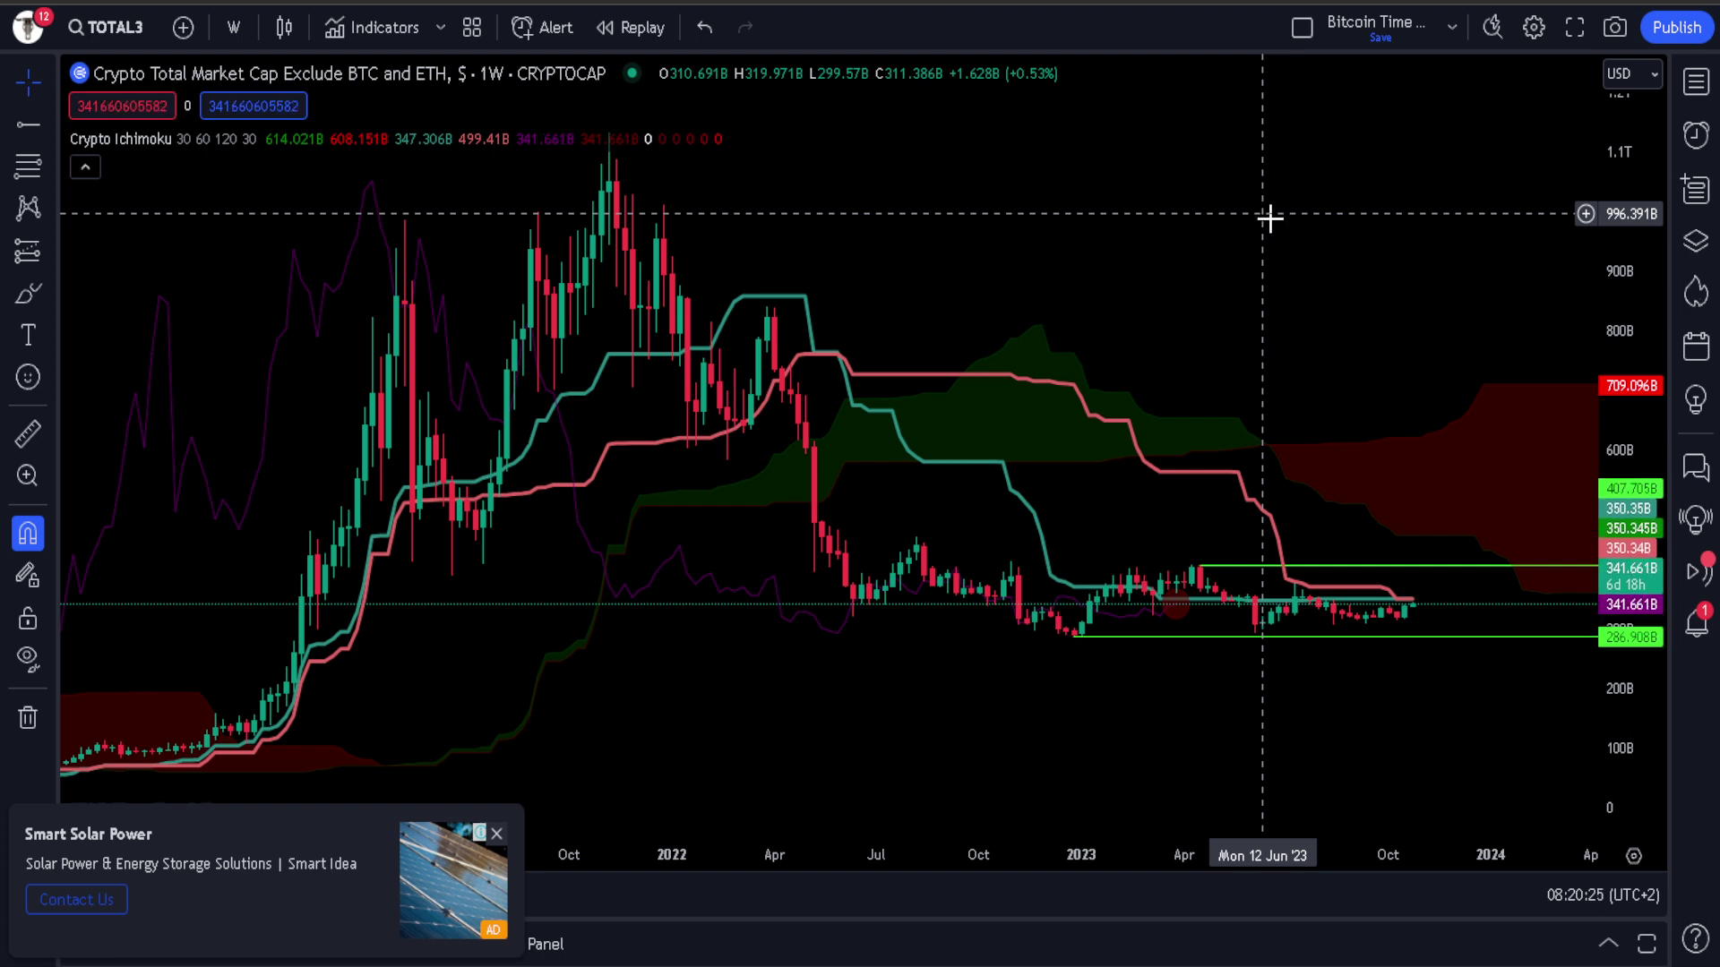
scroll(1270, 216, up, 2)
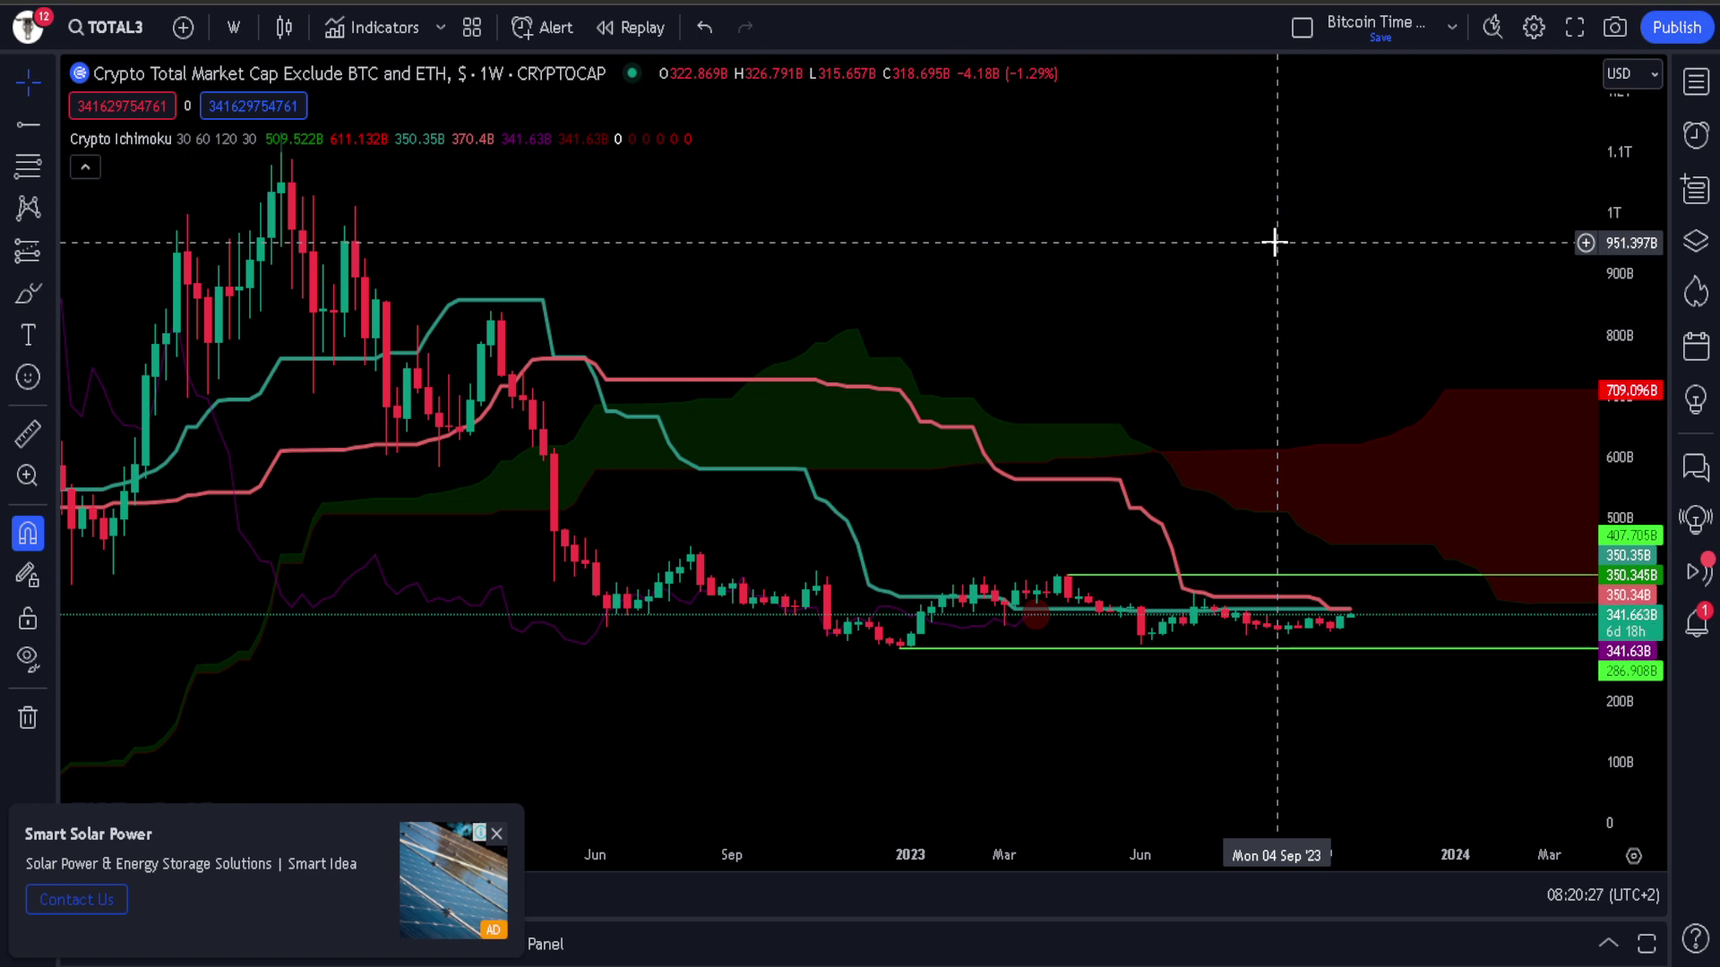
scroll(1272, 242, down, 3)
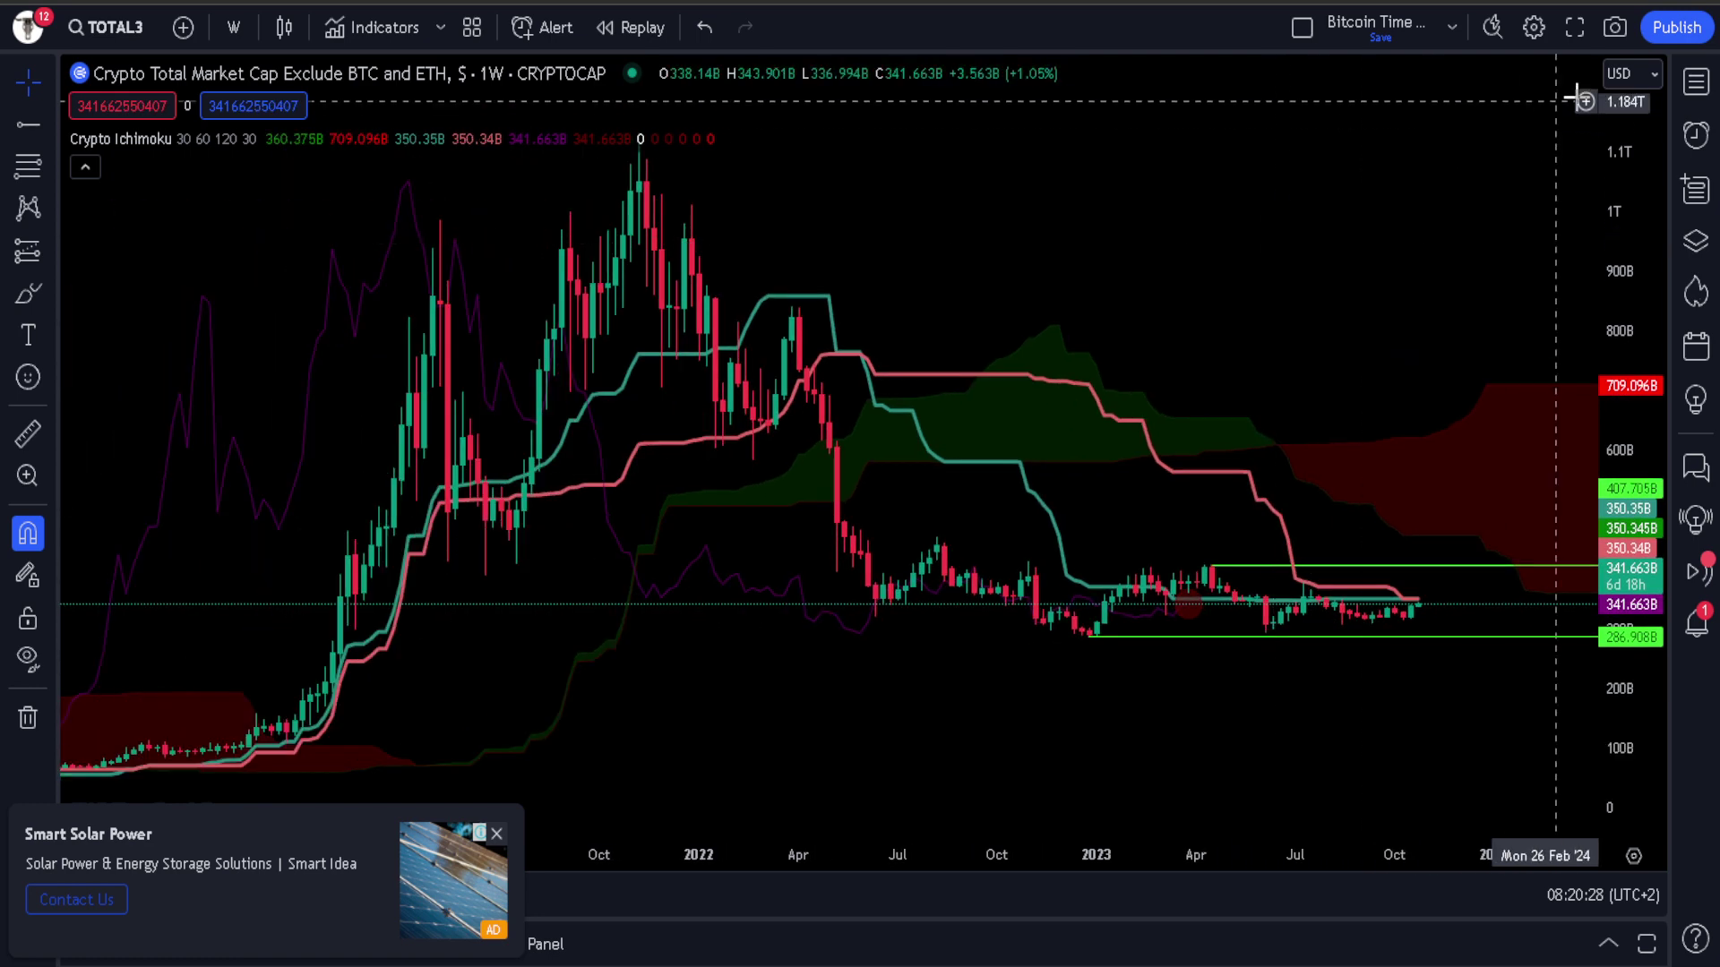
- Show the Macro watchlist and load LINKUSDT, inspecting its weekly price against the Ichimoku lines and the red cloud
click(1695, 82)
click(1424, 170)
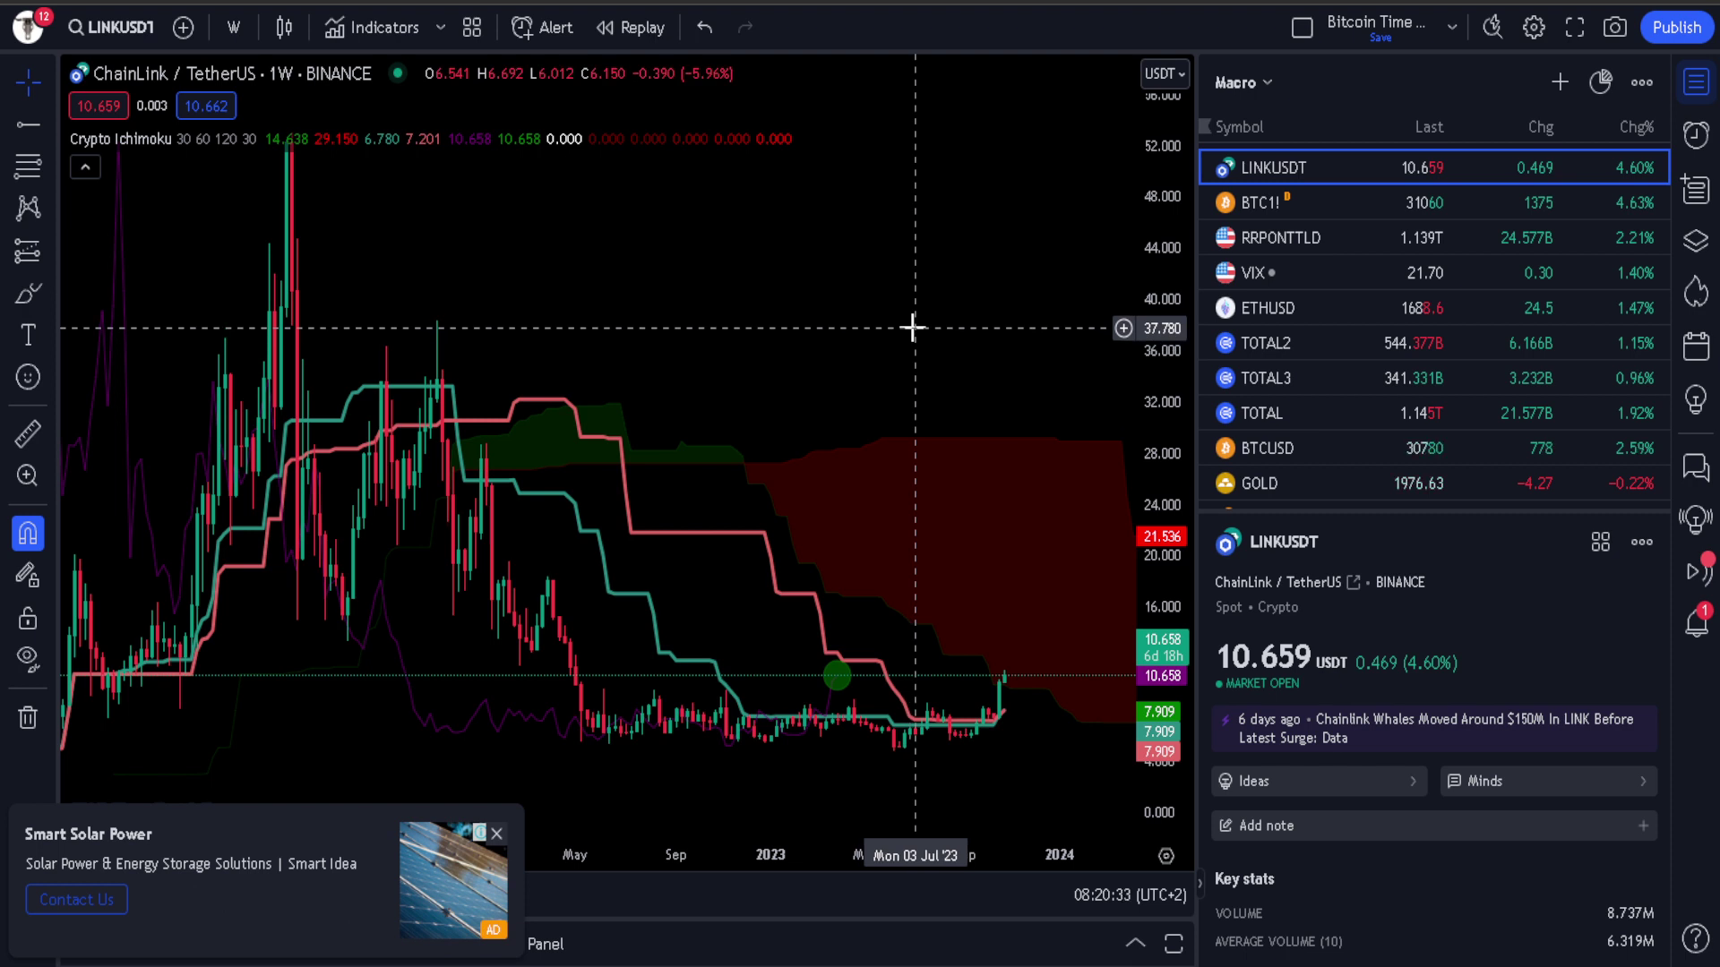
scroll(912, 328, down, 1)
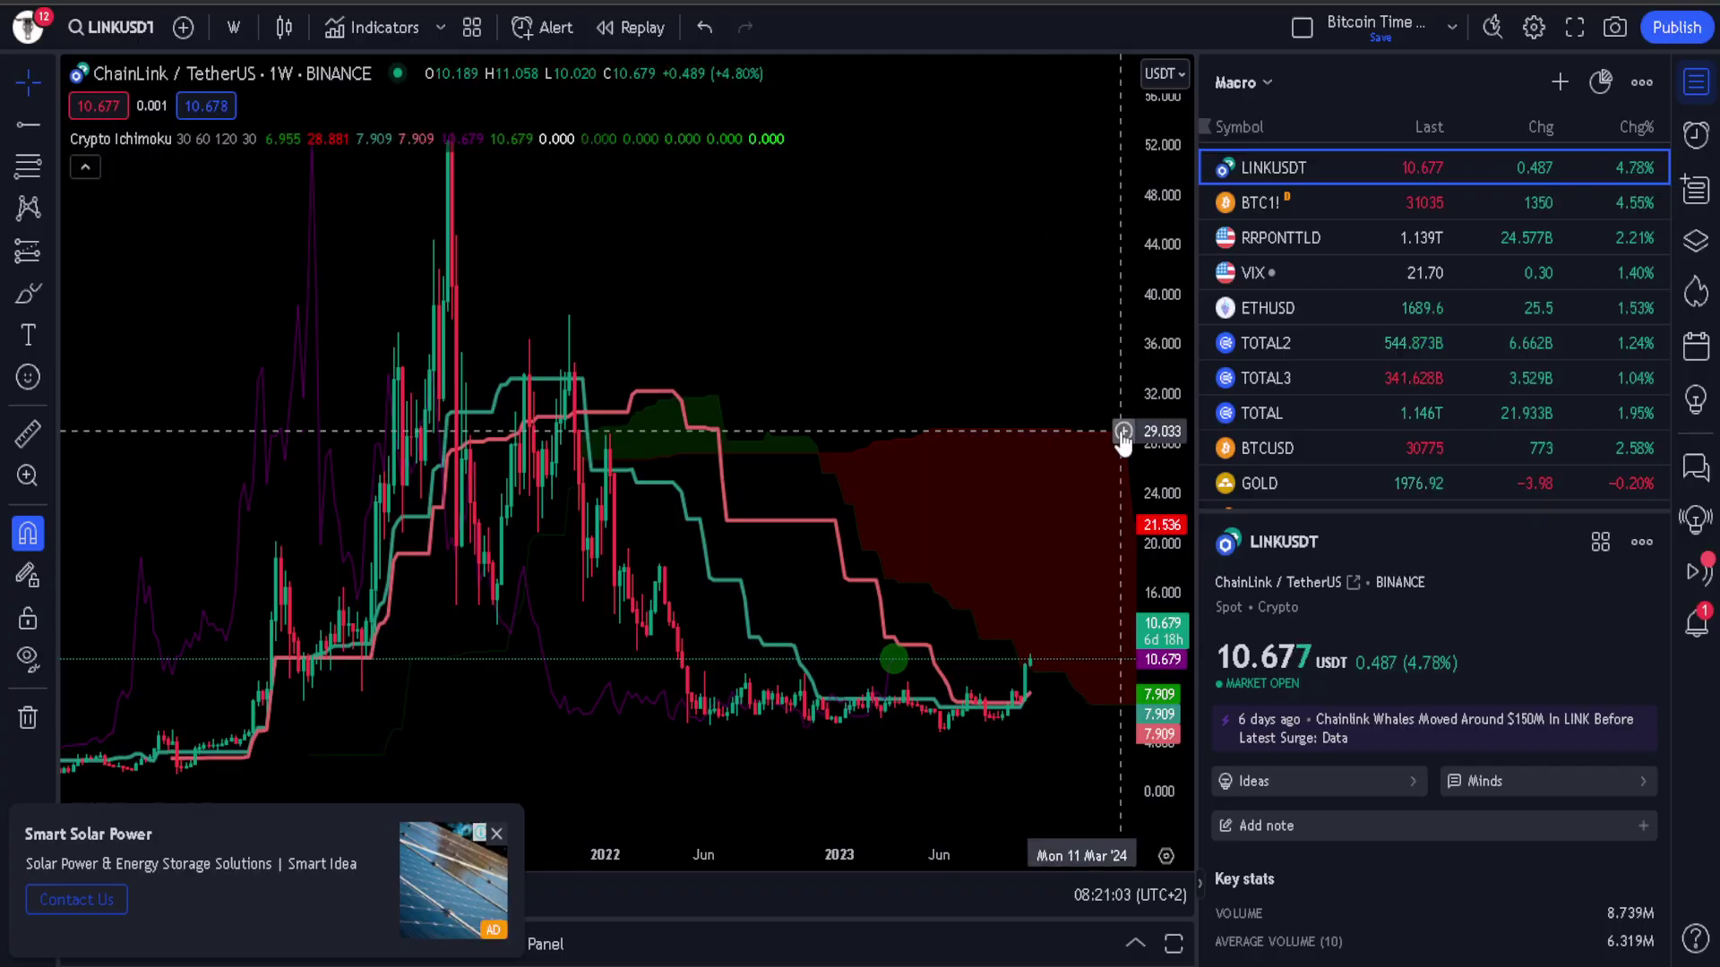
scroll(1015, 630, up, 1)
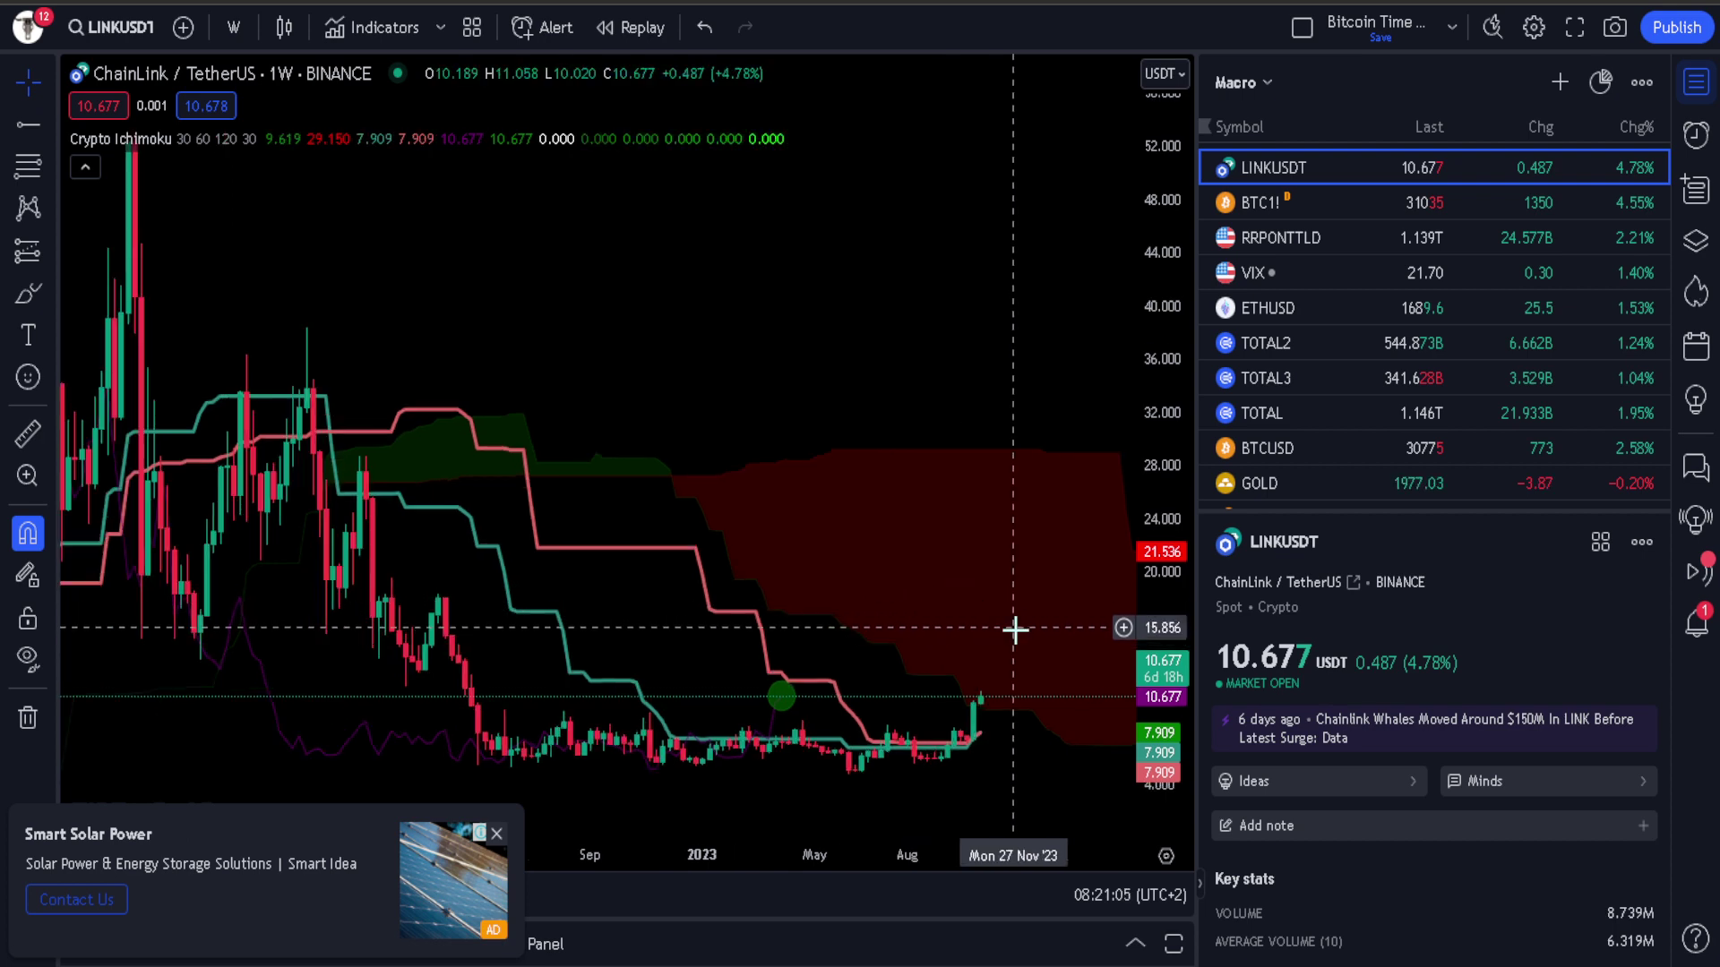
scroll(998, 660, up, 3)
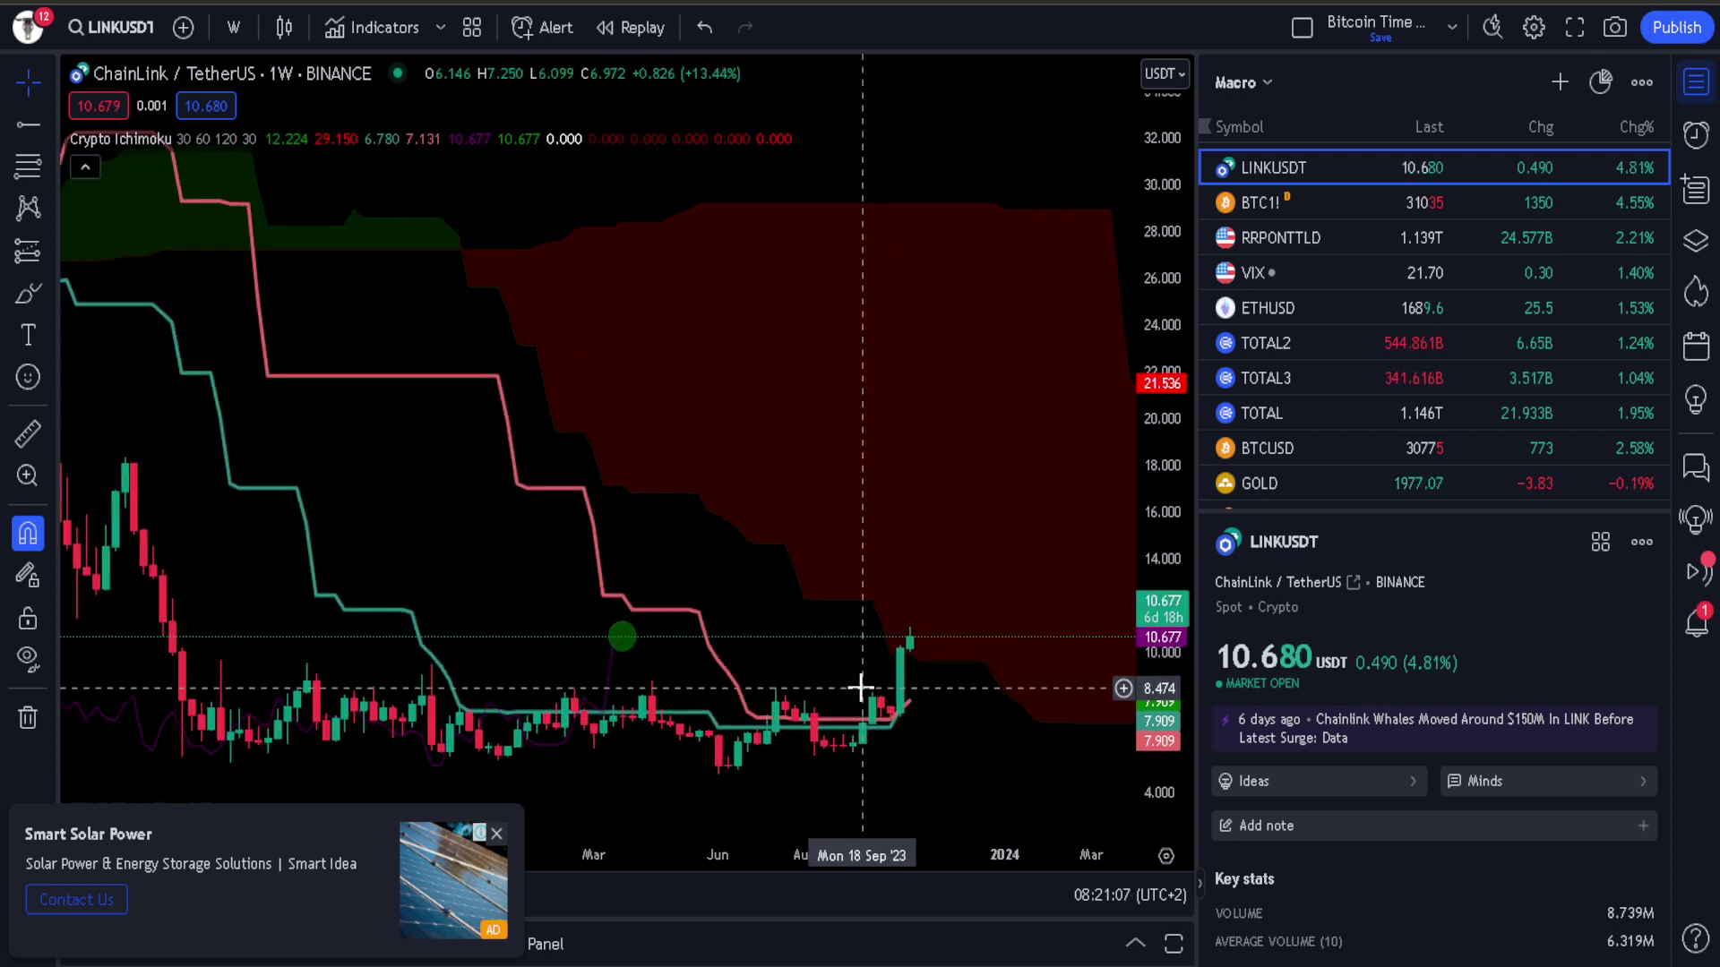
scroll(917, 700, down, 1)
scroll(931, 690, down, 1)
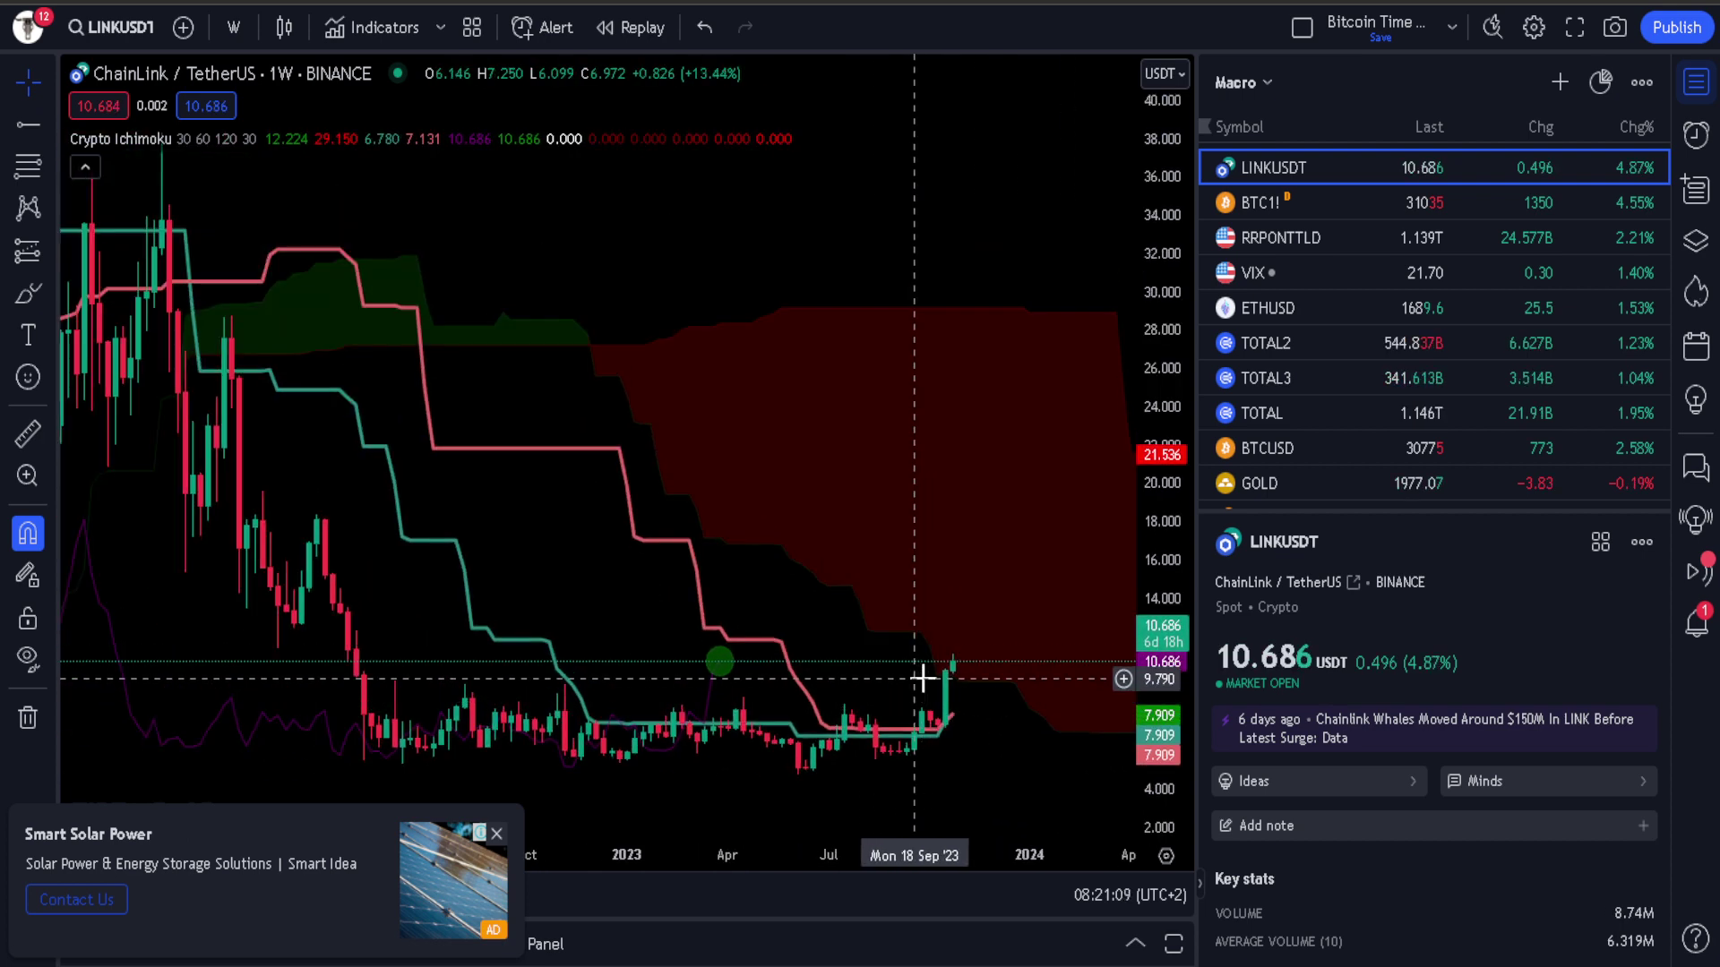
- Draw horizontal rays on the LINKUSDT chart from the mid-2022 high at 9.640 and the July 2023 high at 8.464, and remove both
click(29, 129)
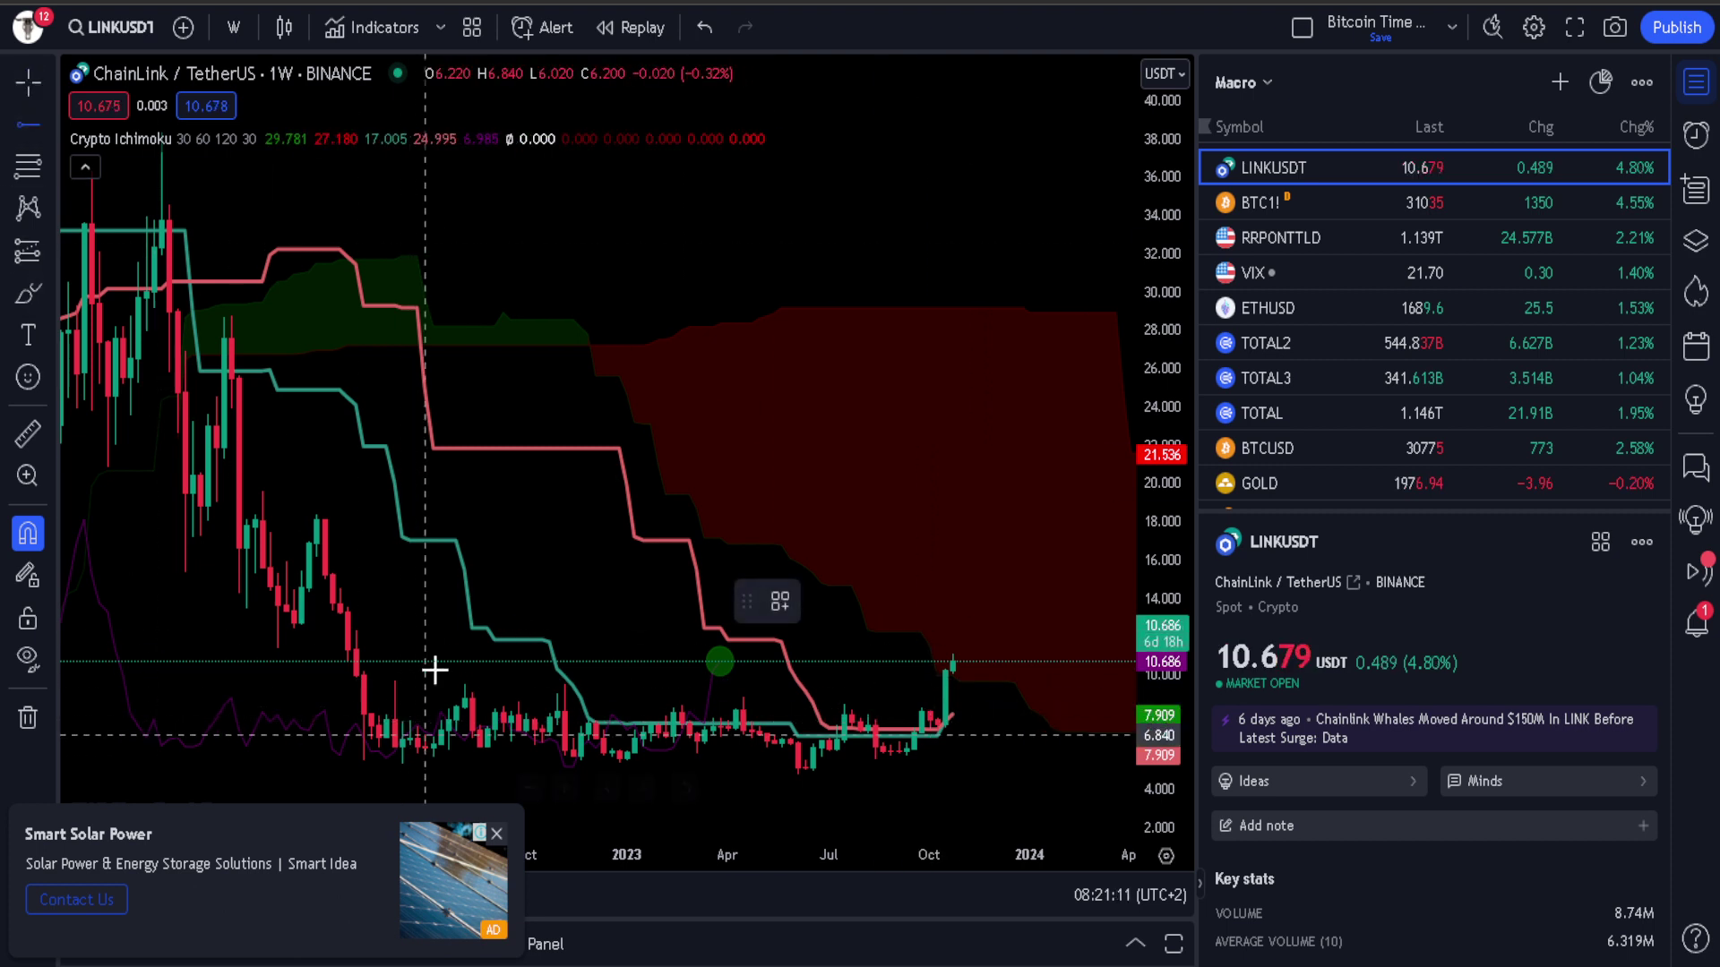
click(395, 649)
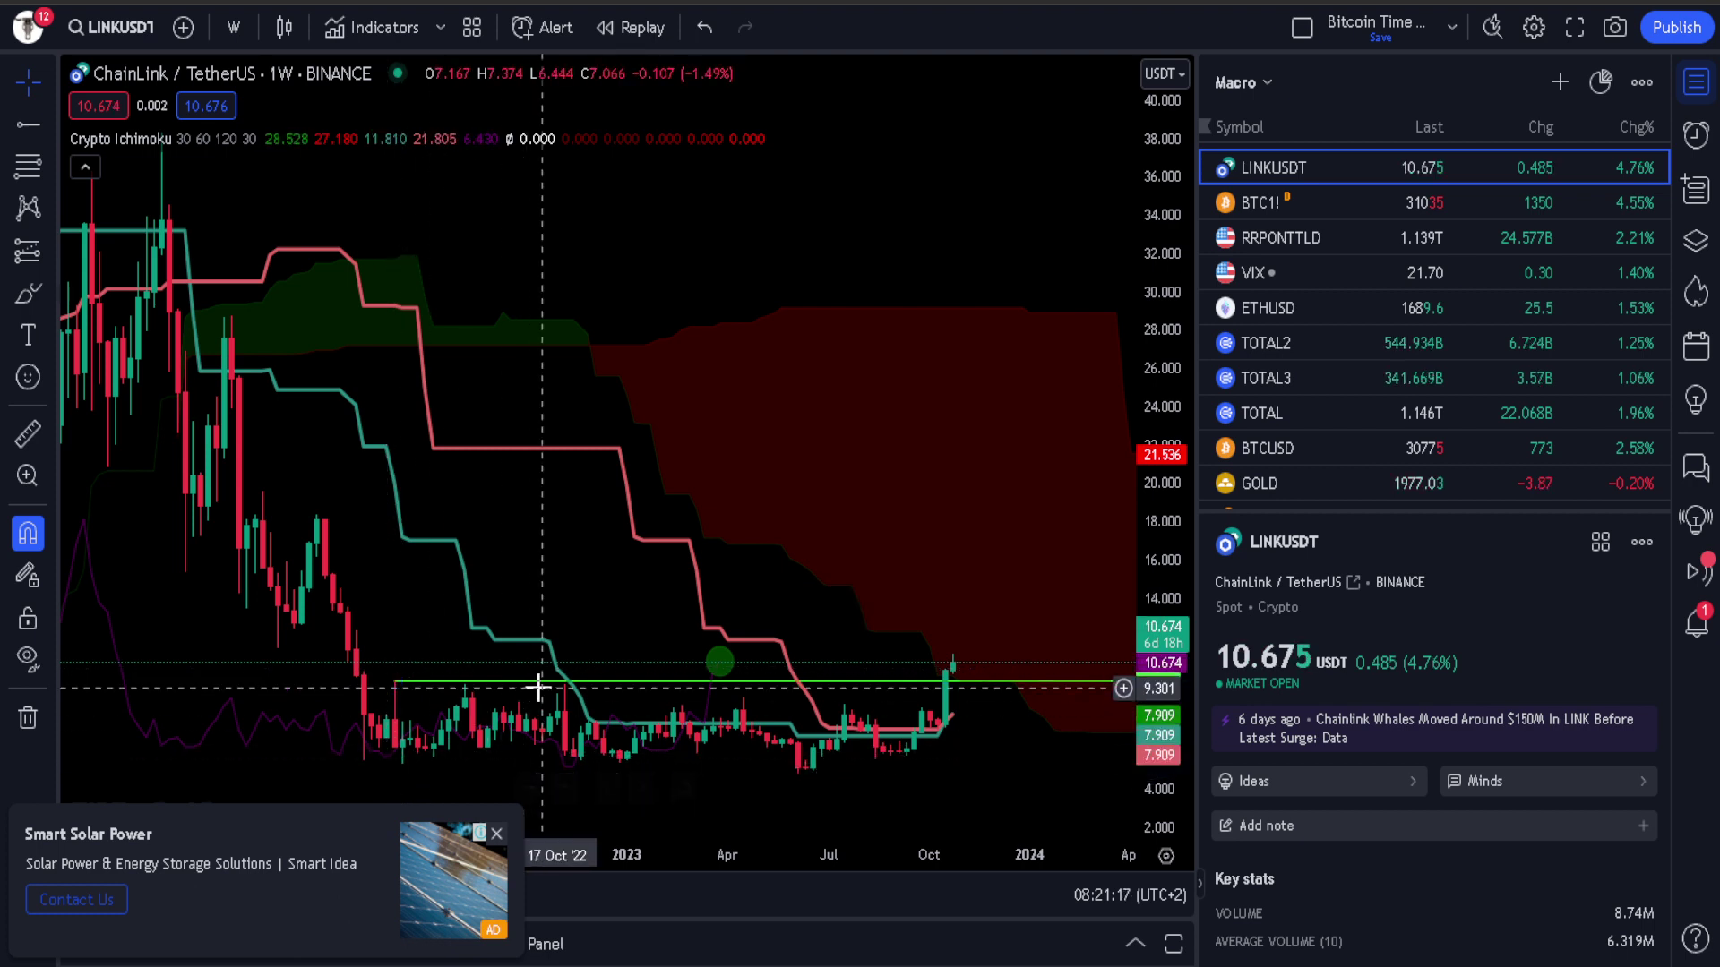
drag(537, 691, 464, 681)
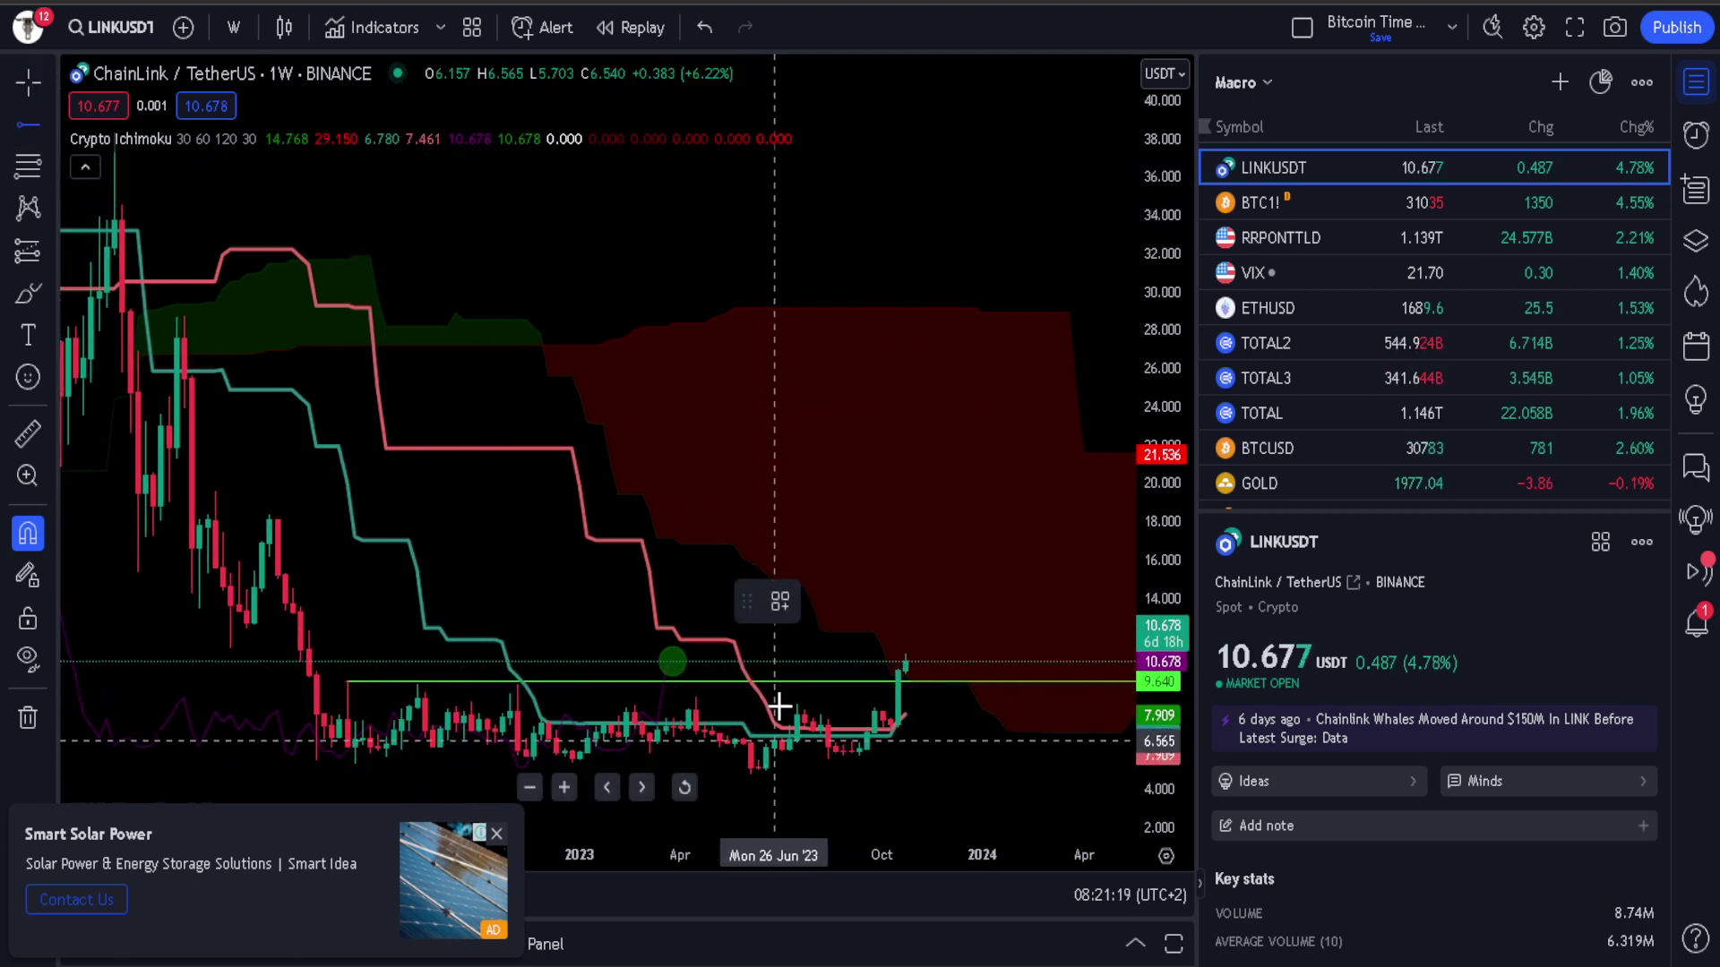
key(alt+h)
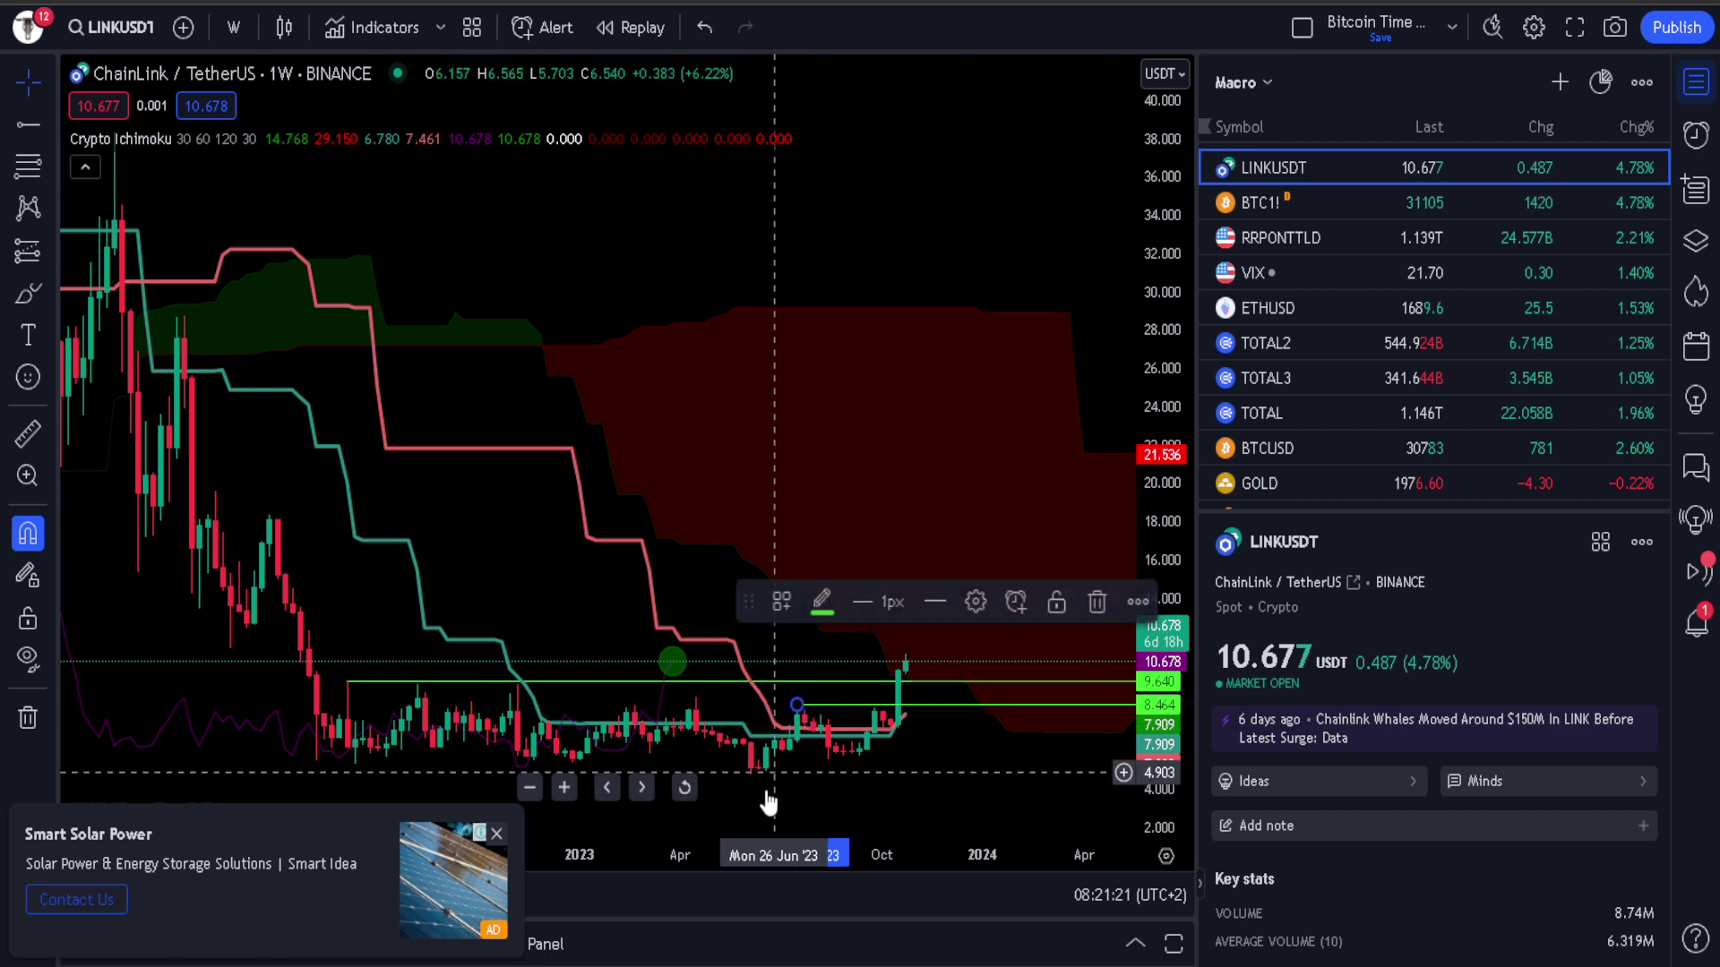
click(936, 752)
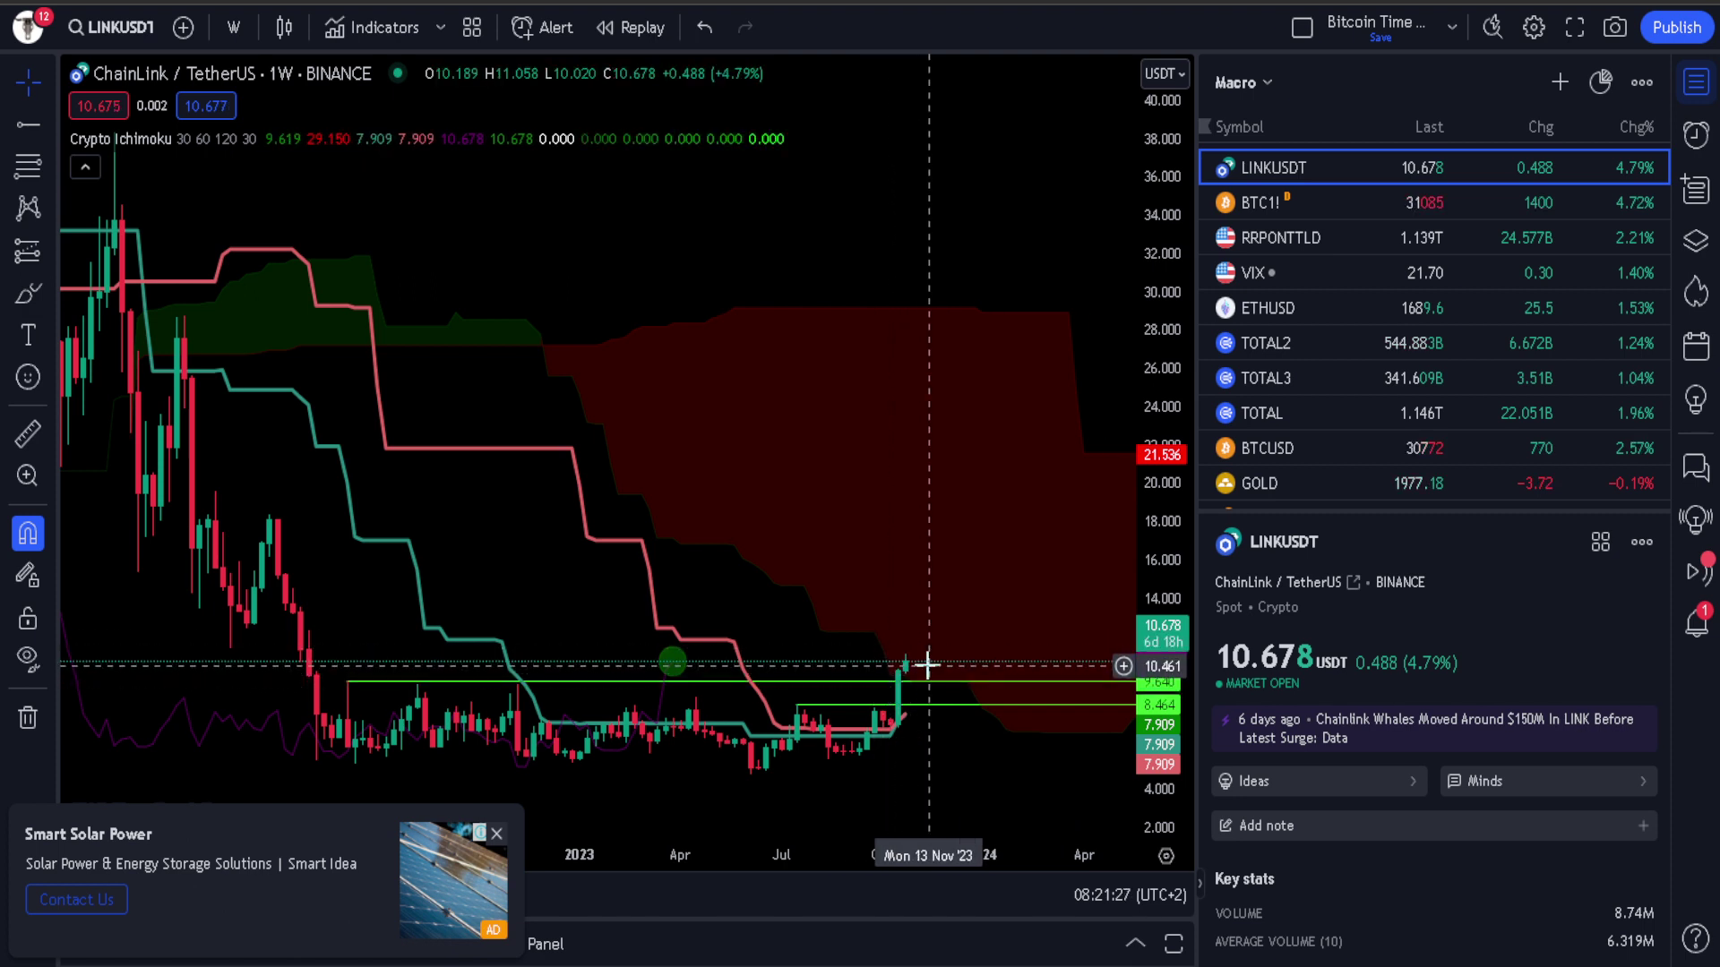
click(27, 719)
click(245, 712)
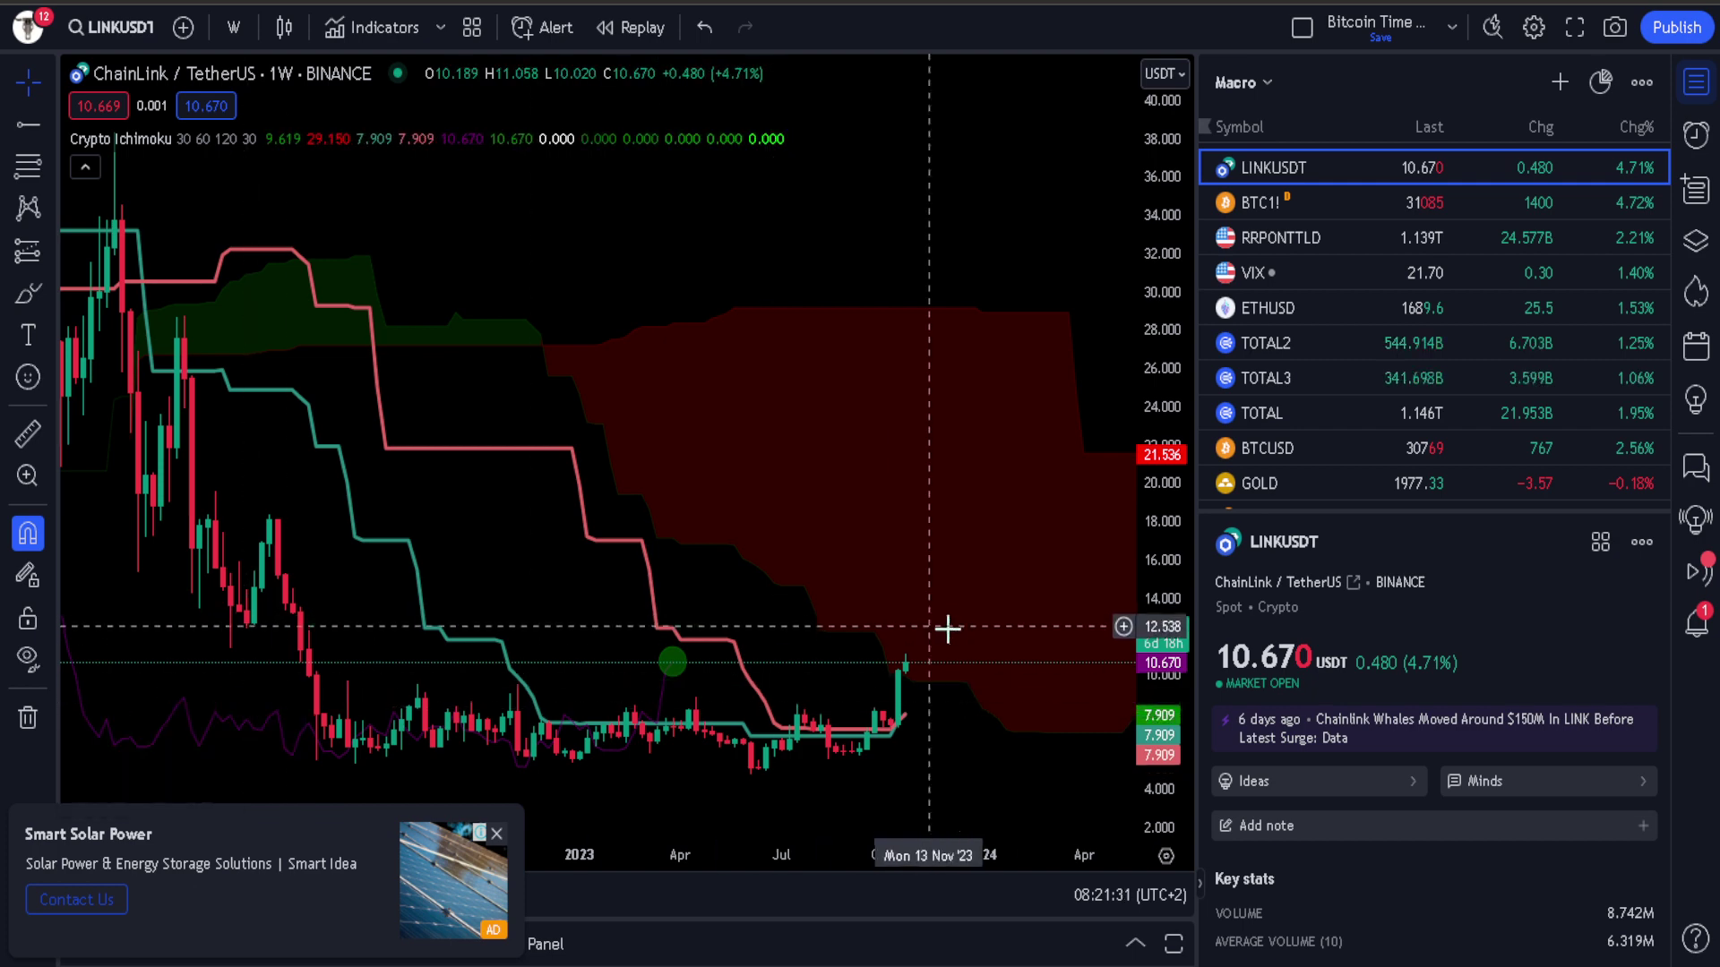
- Compare the latest weekly LINKUSDT candles with the lower edge of the red cloud and its projection into 2024
scroll(923, 672, up, 3)
scroll(922, 672, up, 4)
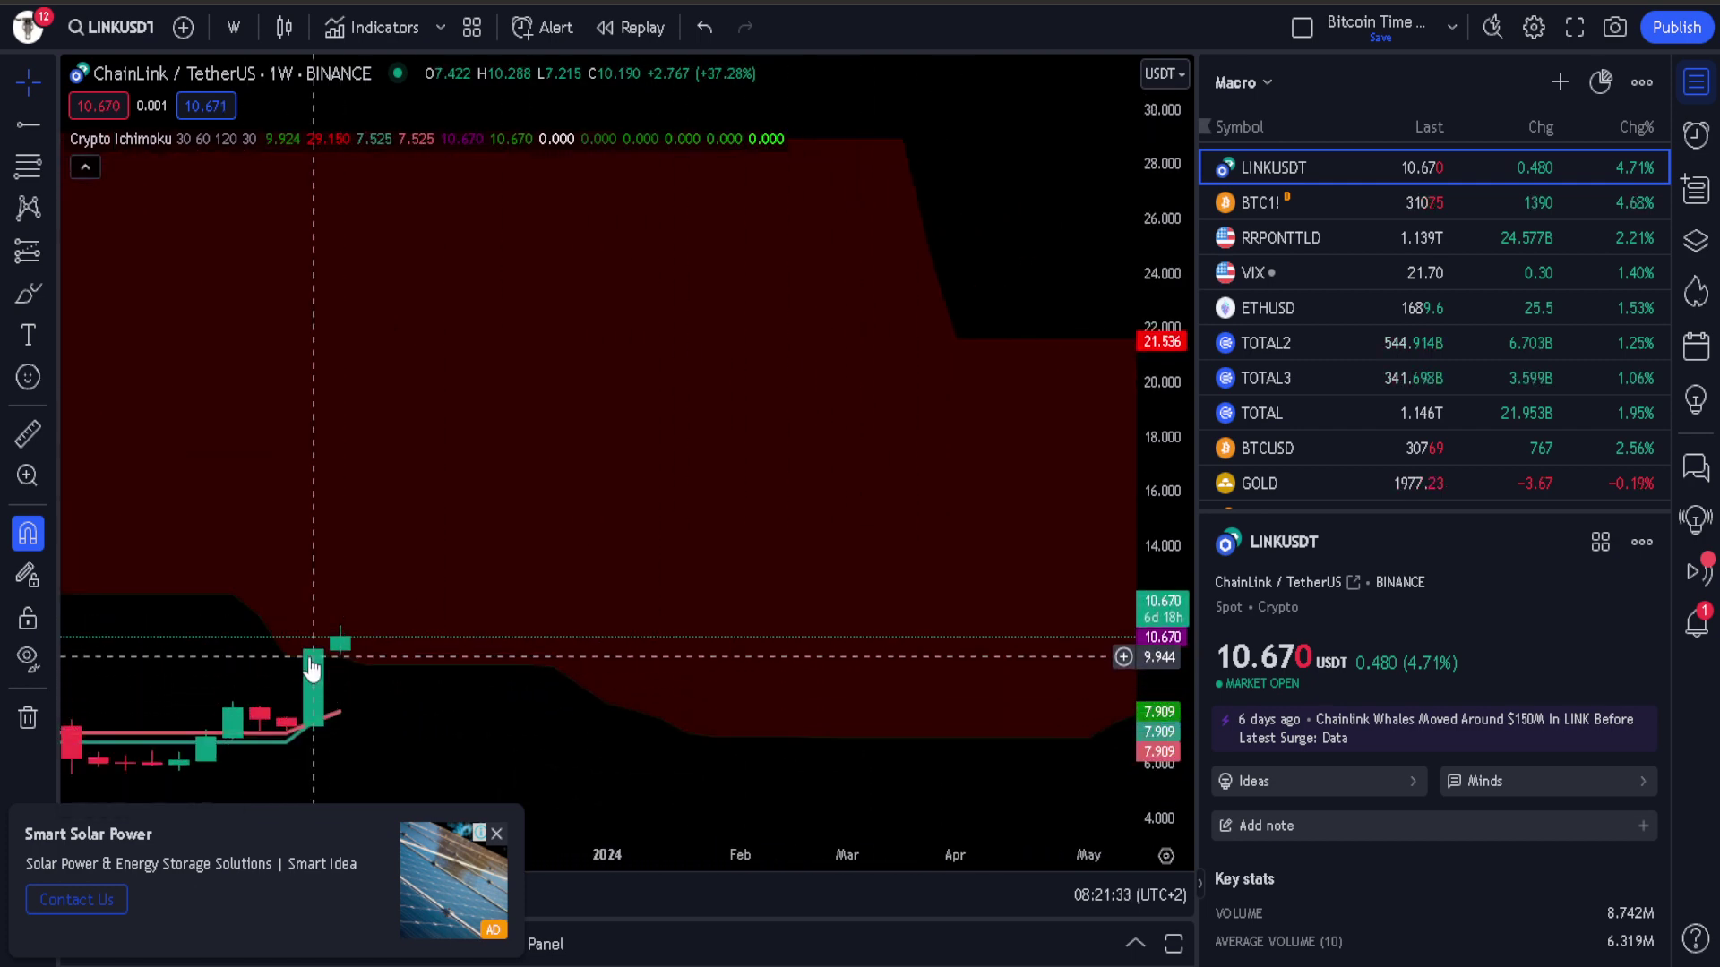
drag(377, 618, 499, 657)
scroll(515, 649, down, 5)
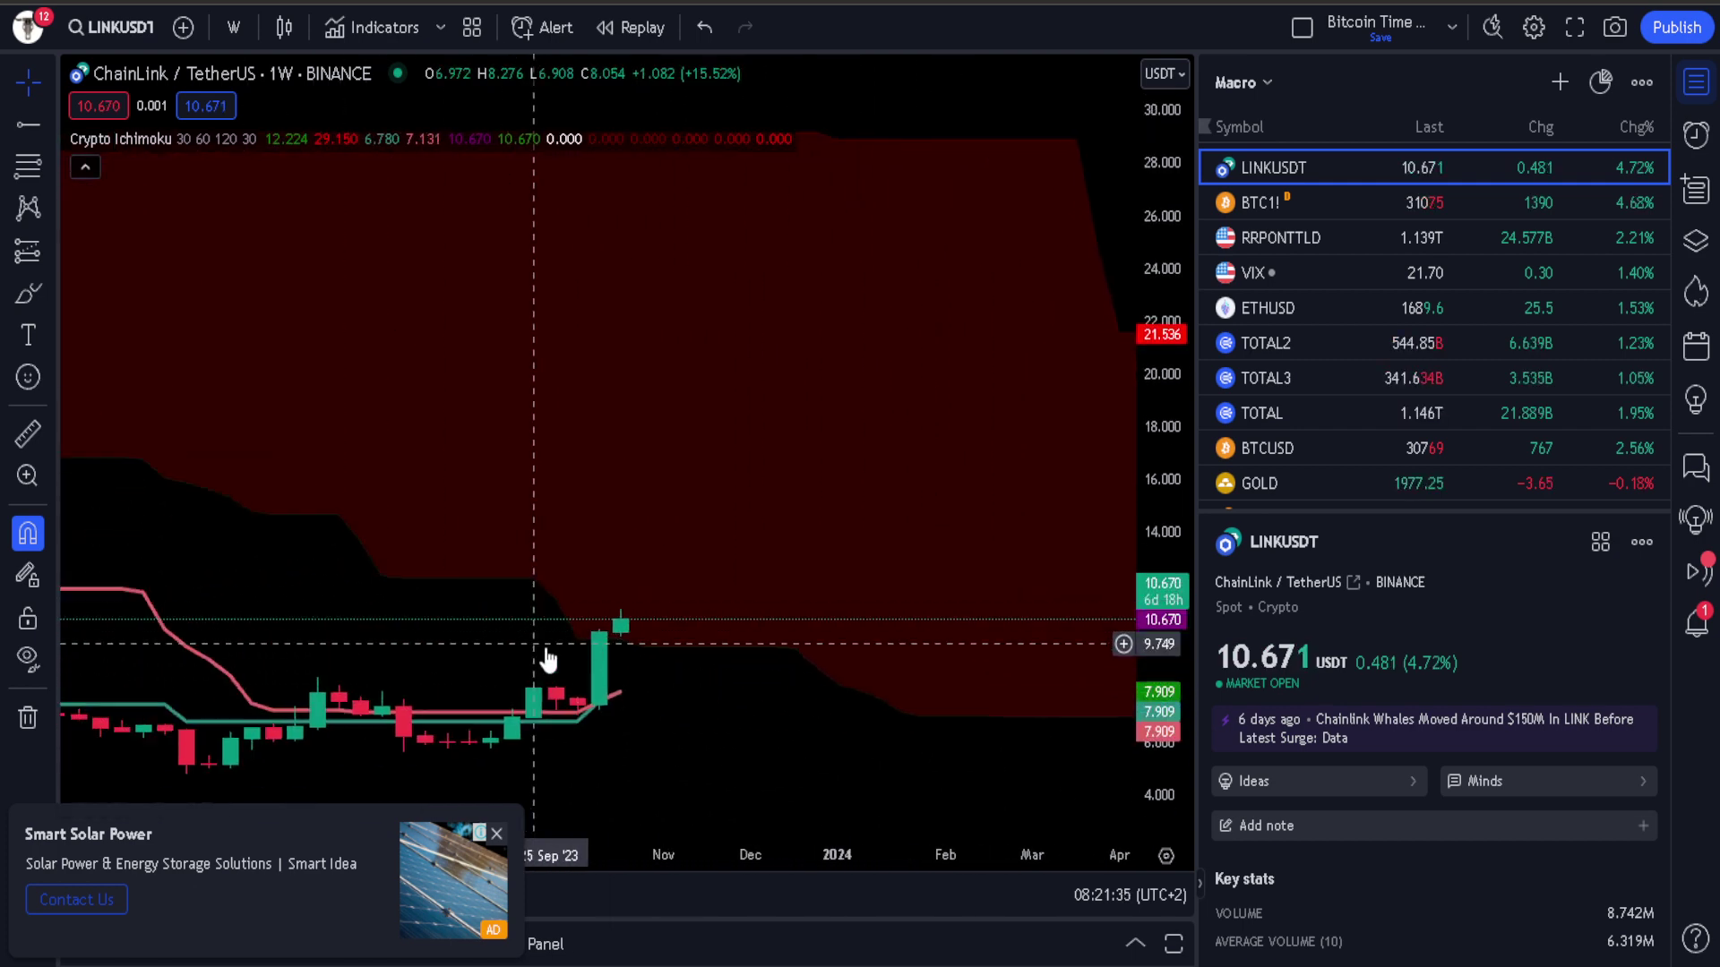
scroll(744, 627, down, 5)
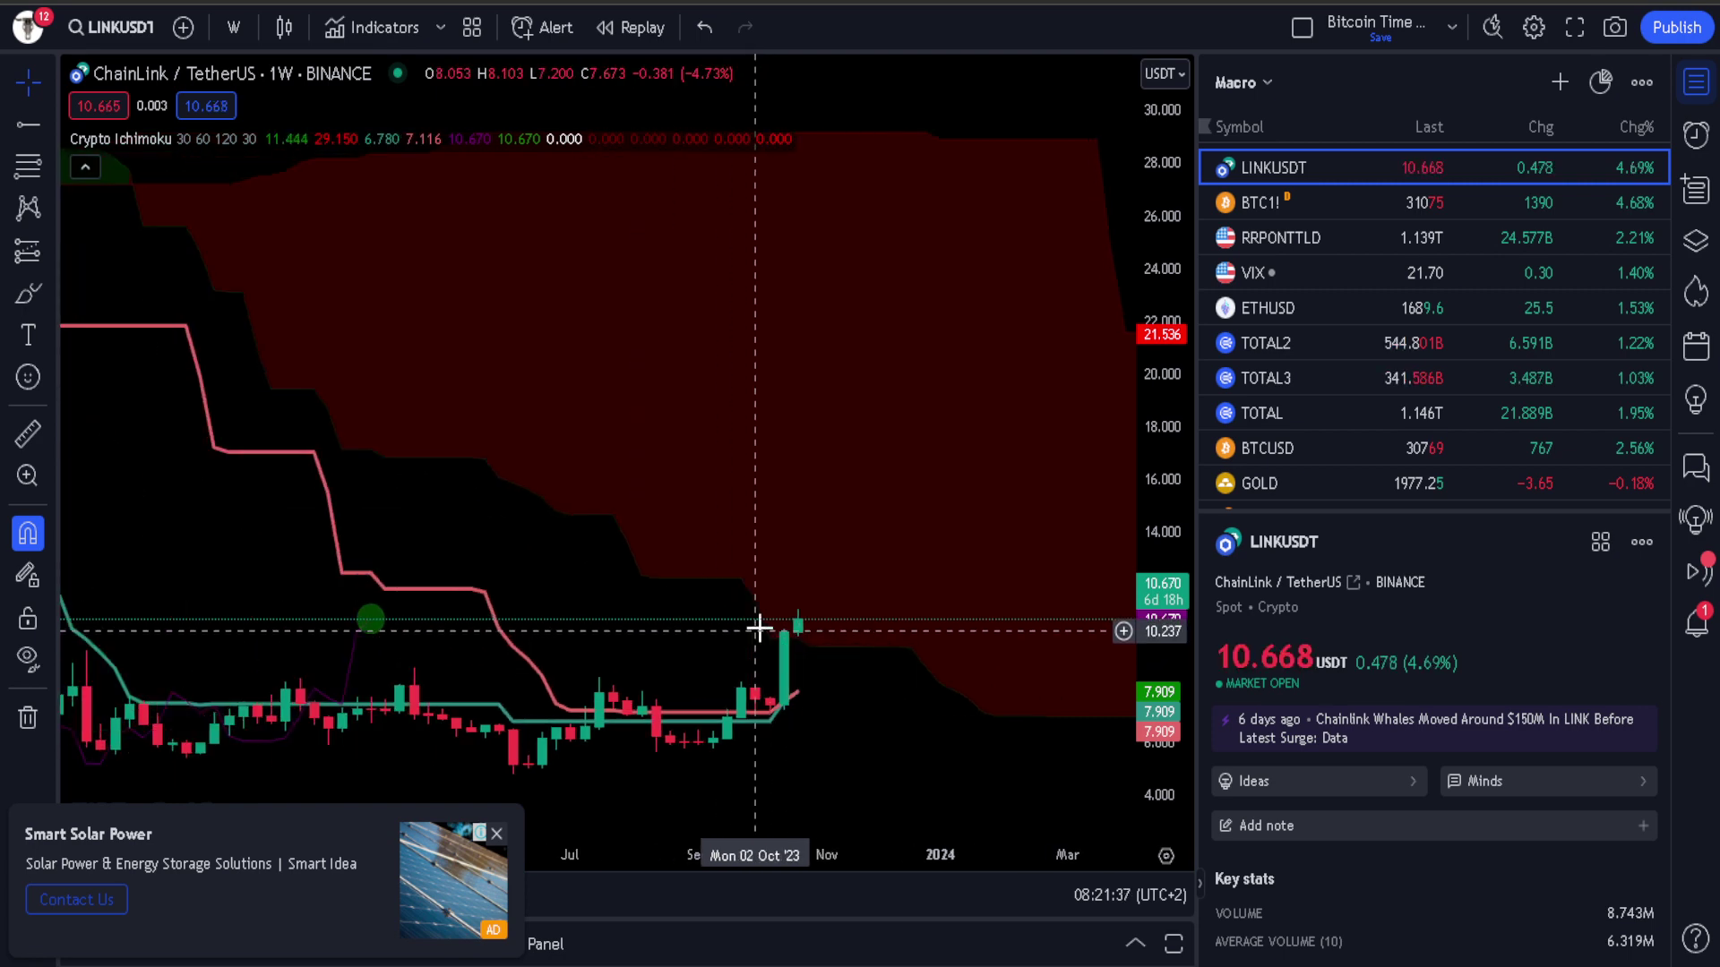
scroll(918, 484, down, 3)
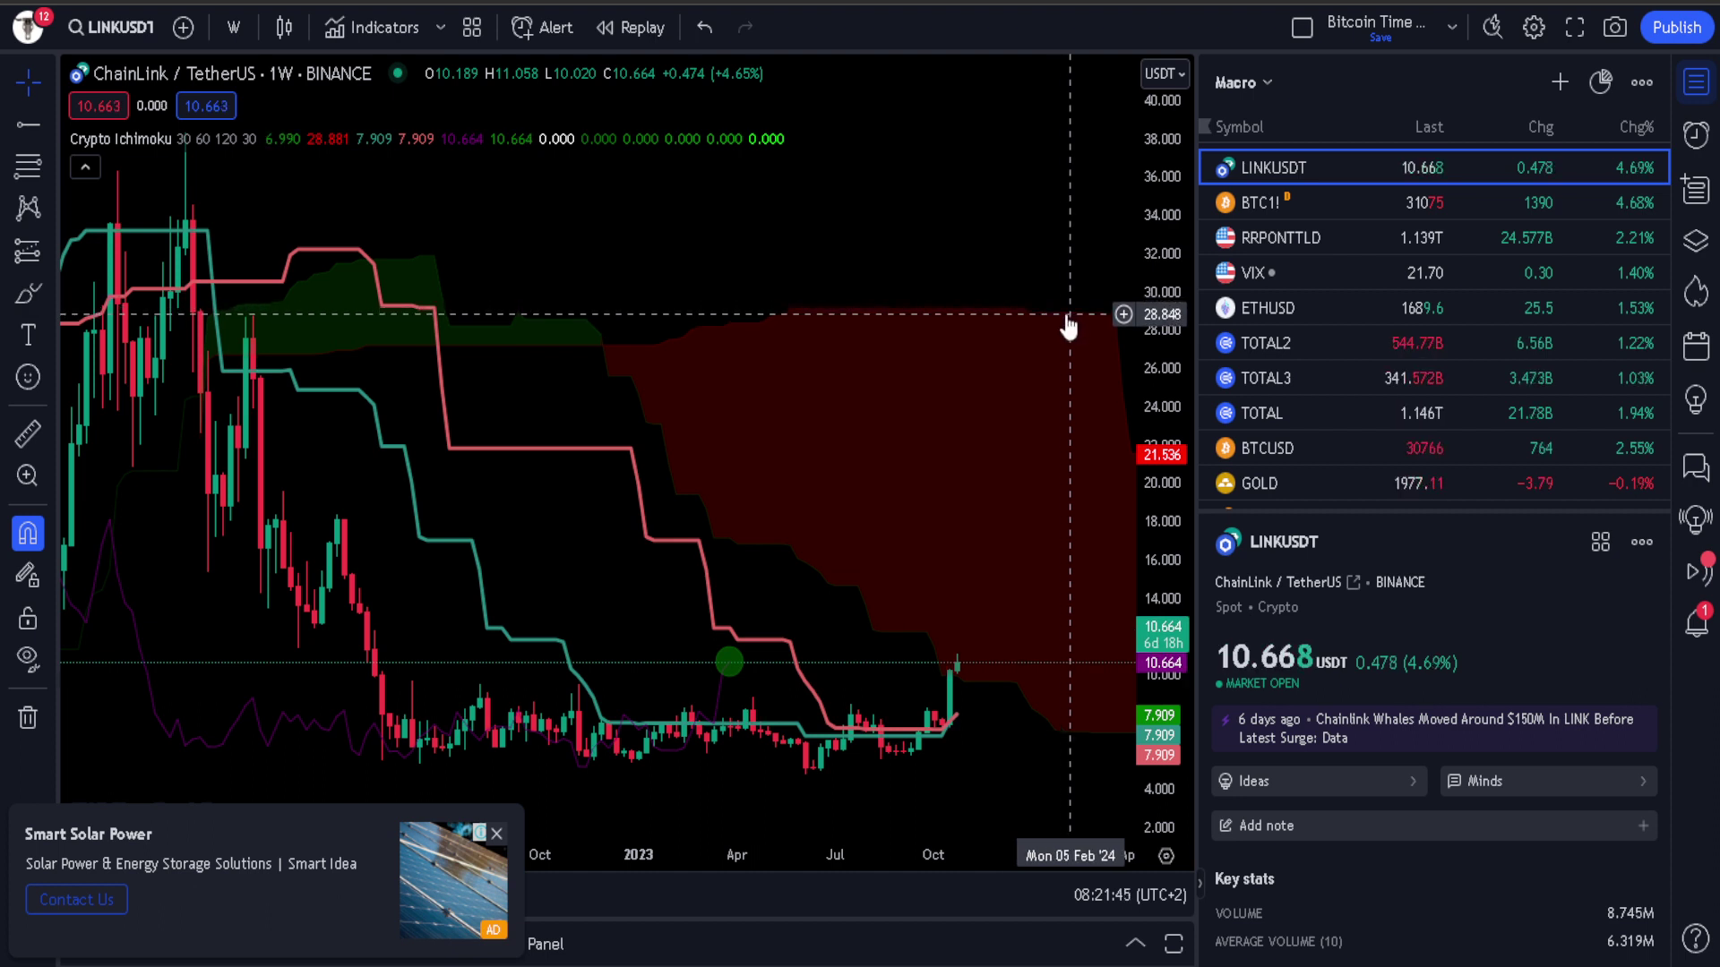
- Draw a Fibonacci retracement on the LINKUSDT chart from the 2021 high at 53.000 down to the June 2023 low at 4.761
scroll(1062, 324, down, 5)
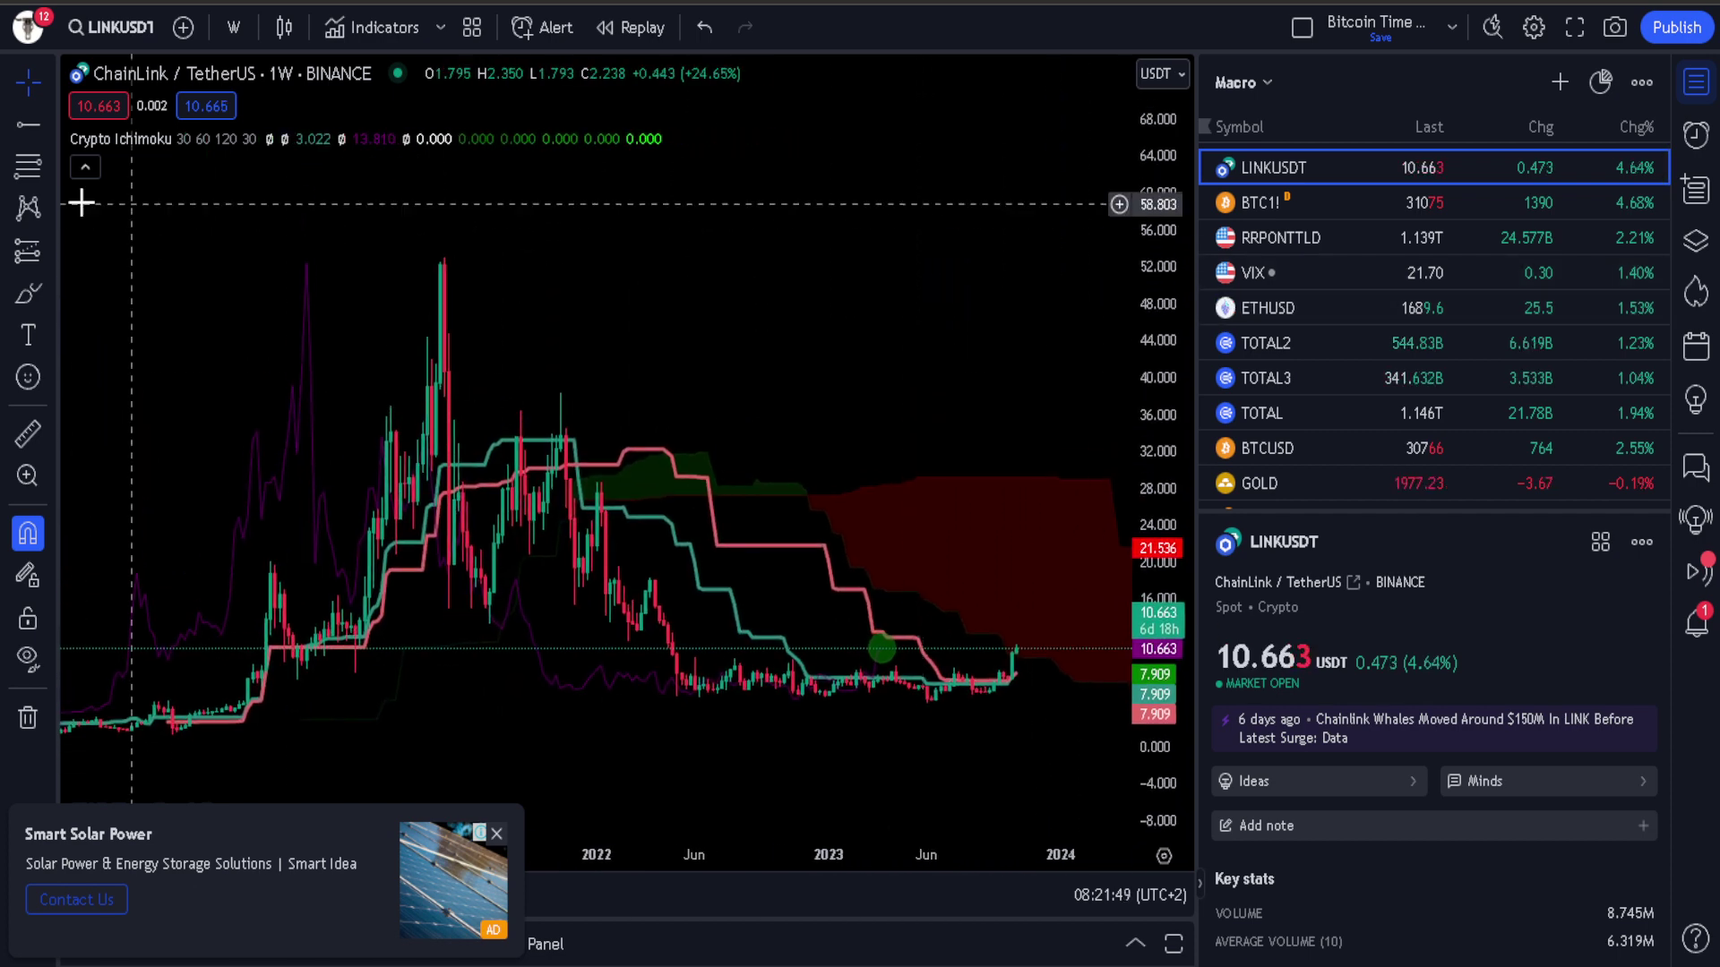
key(alt+f)
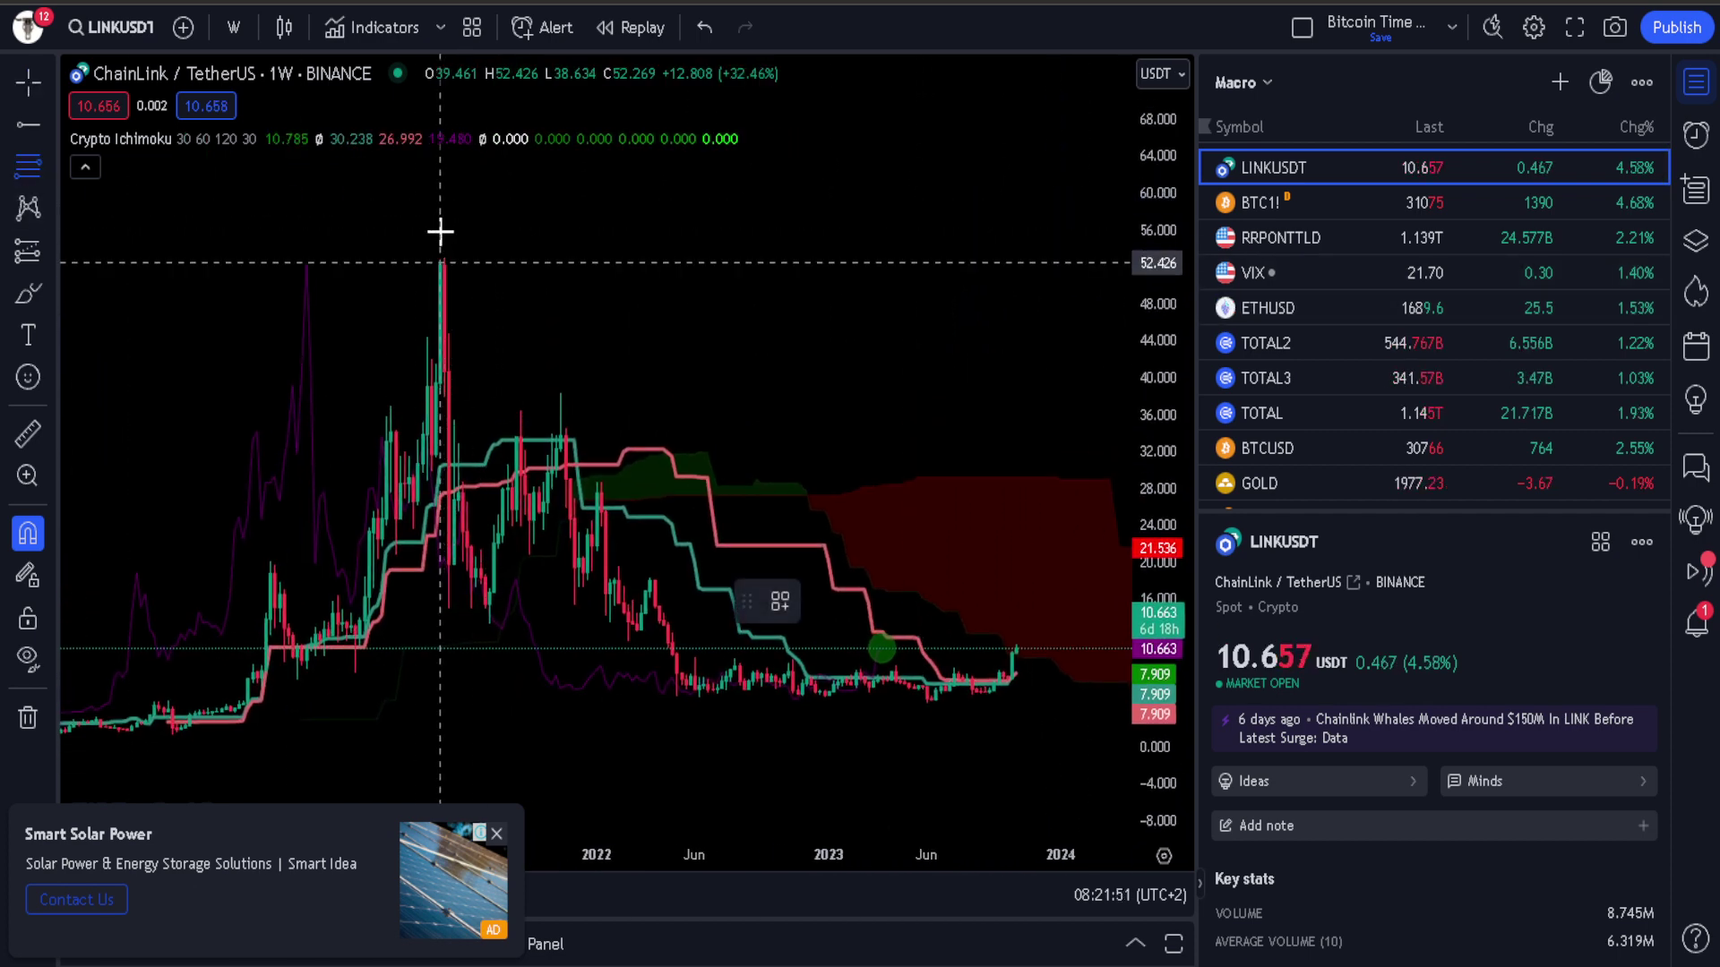
click(449, 258)
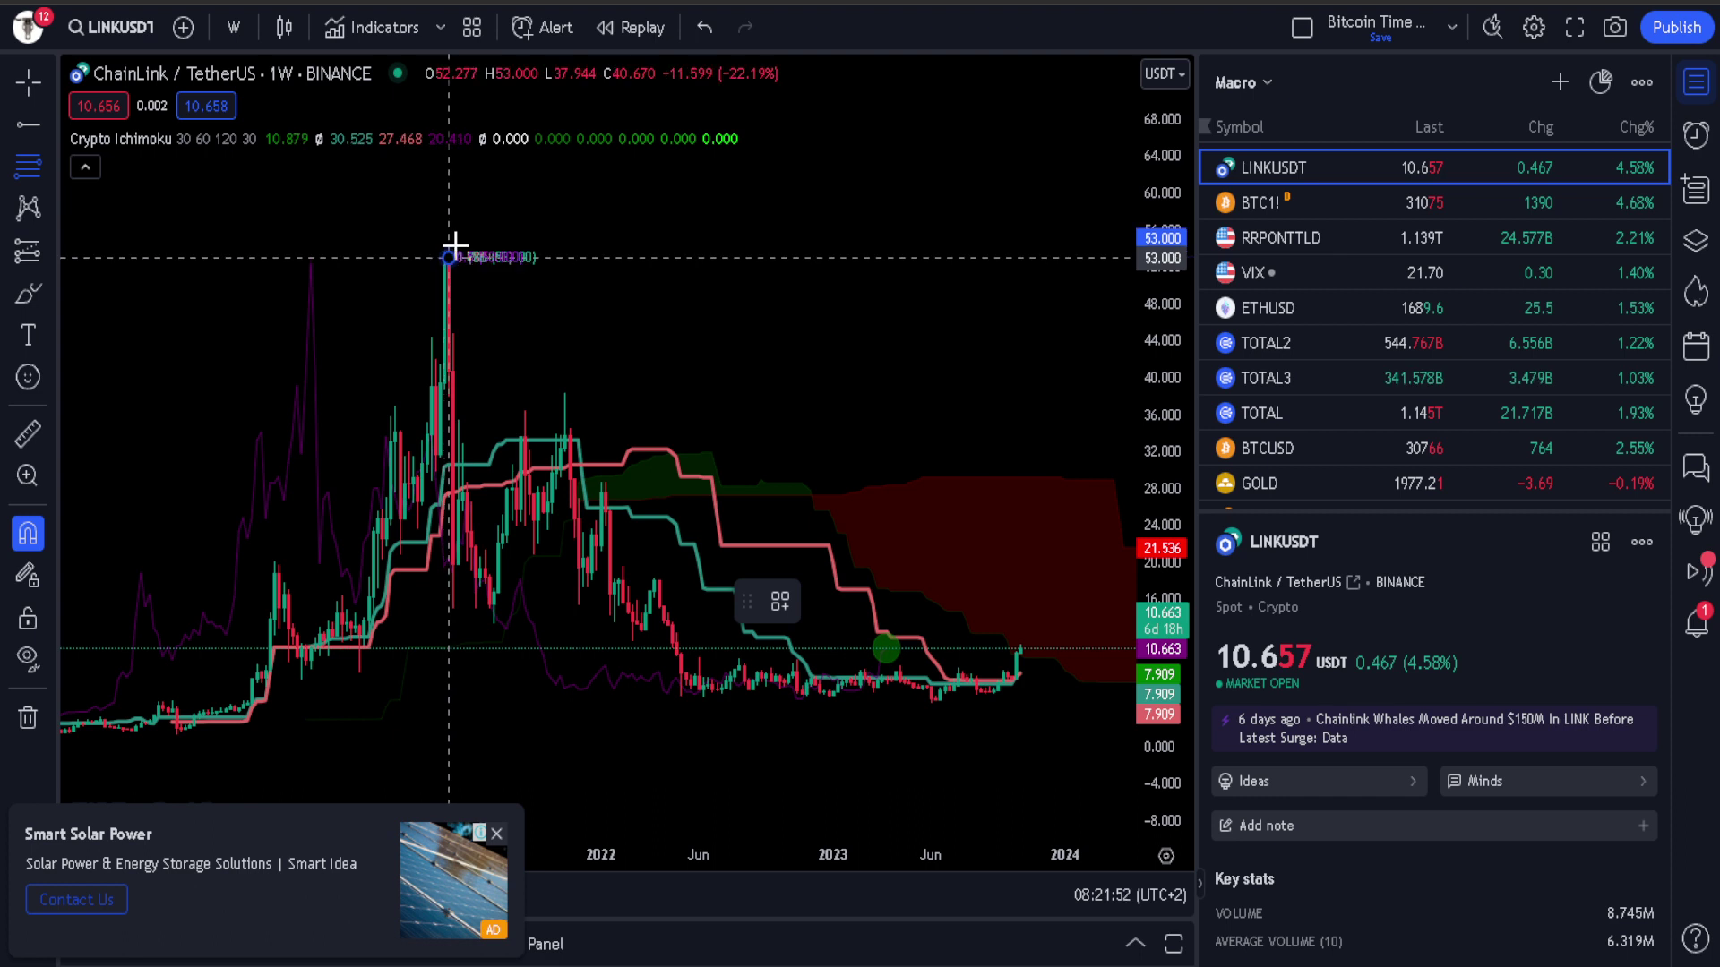
click(933, 727)
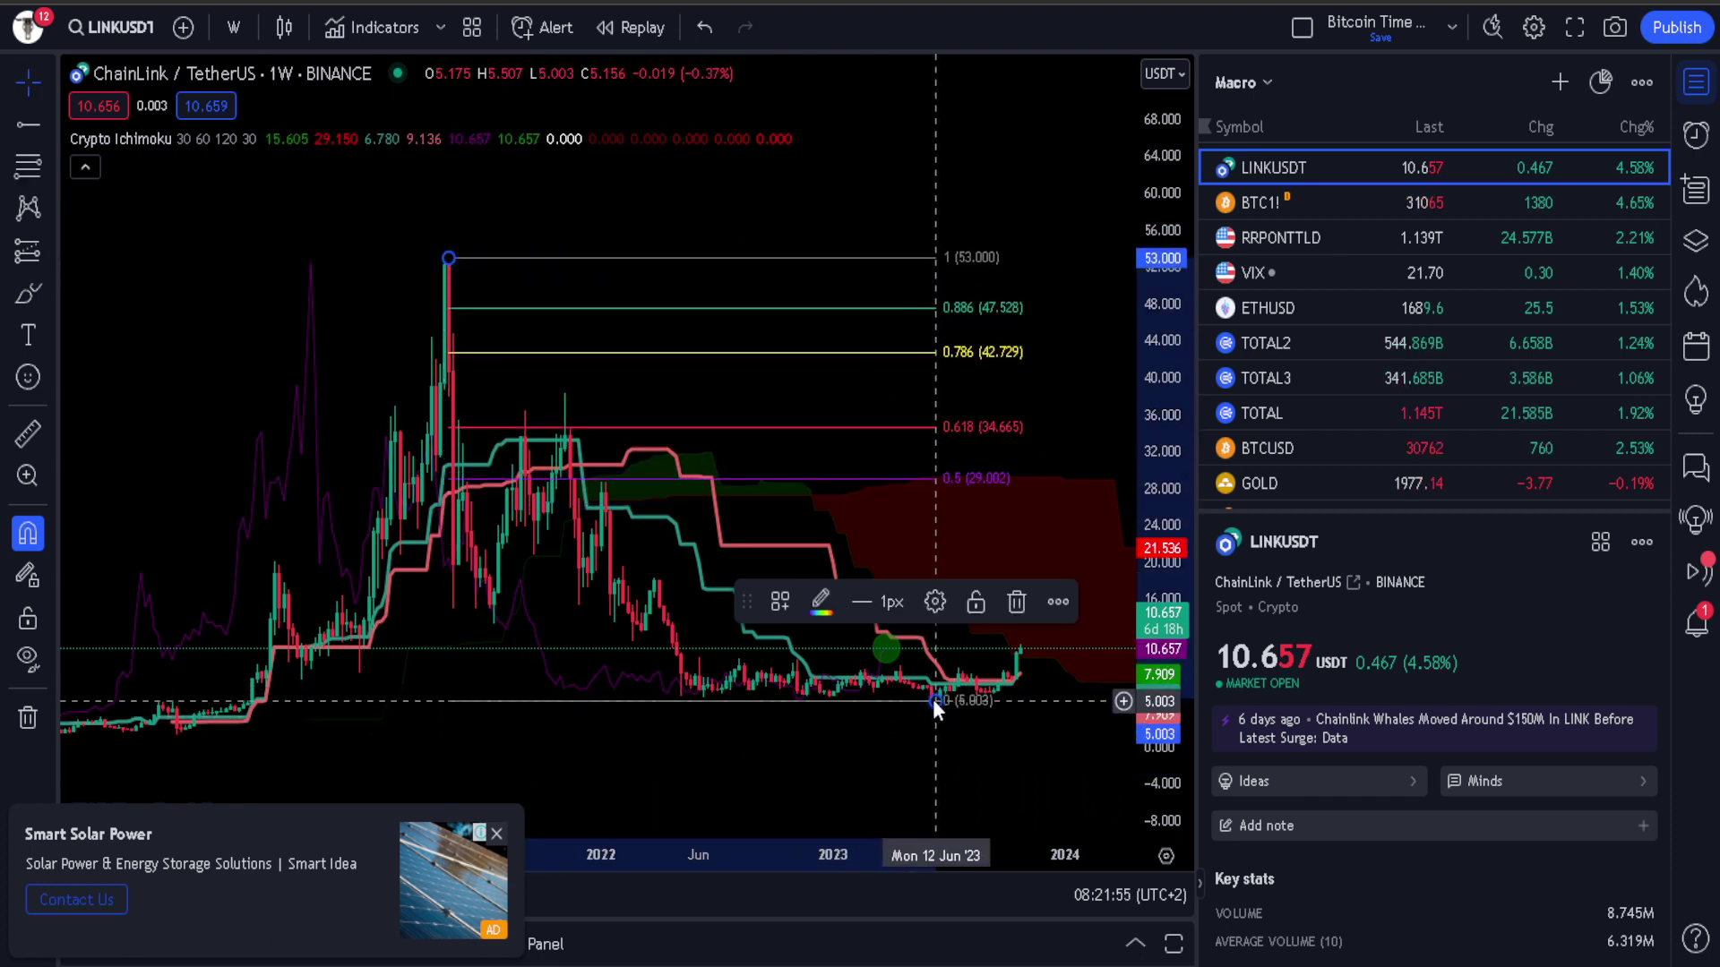
drag(933, 708, 932, 707)
click(1053, 486)
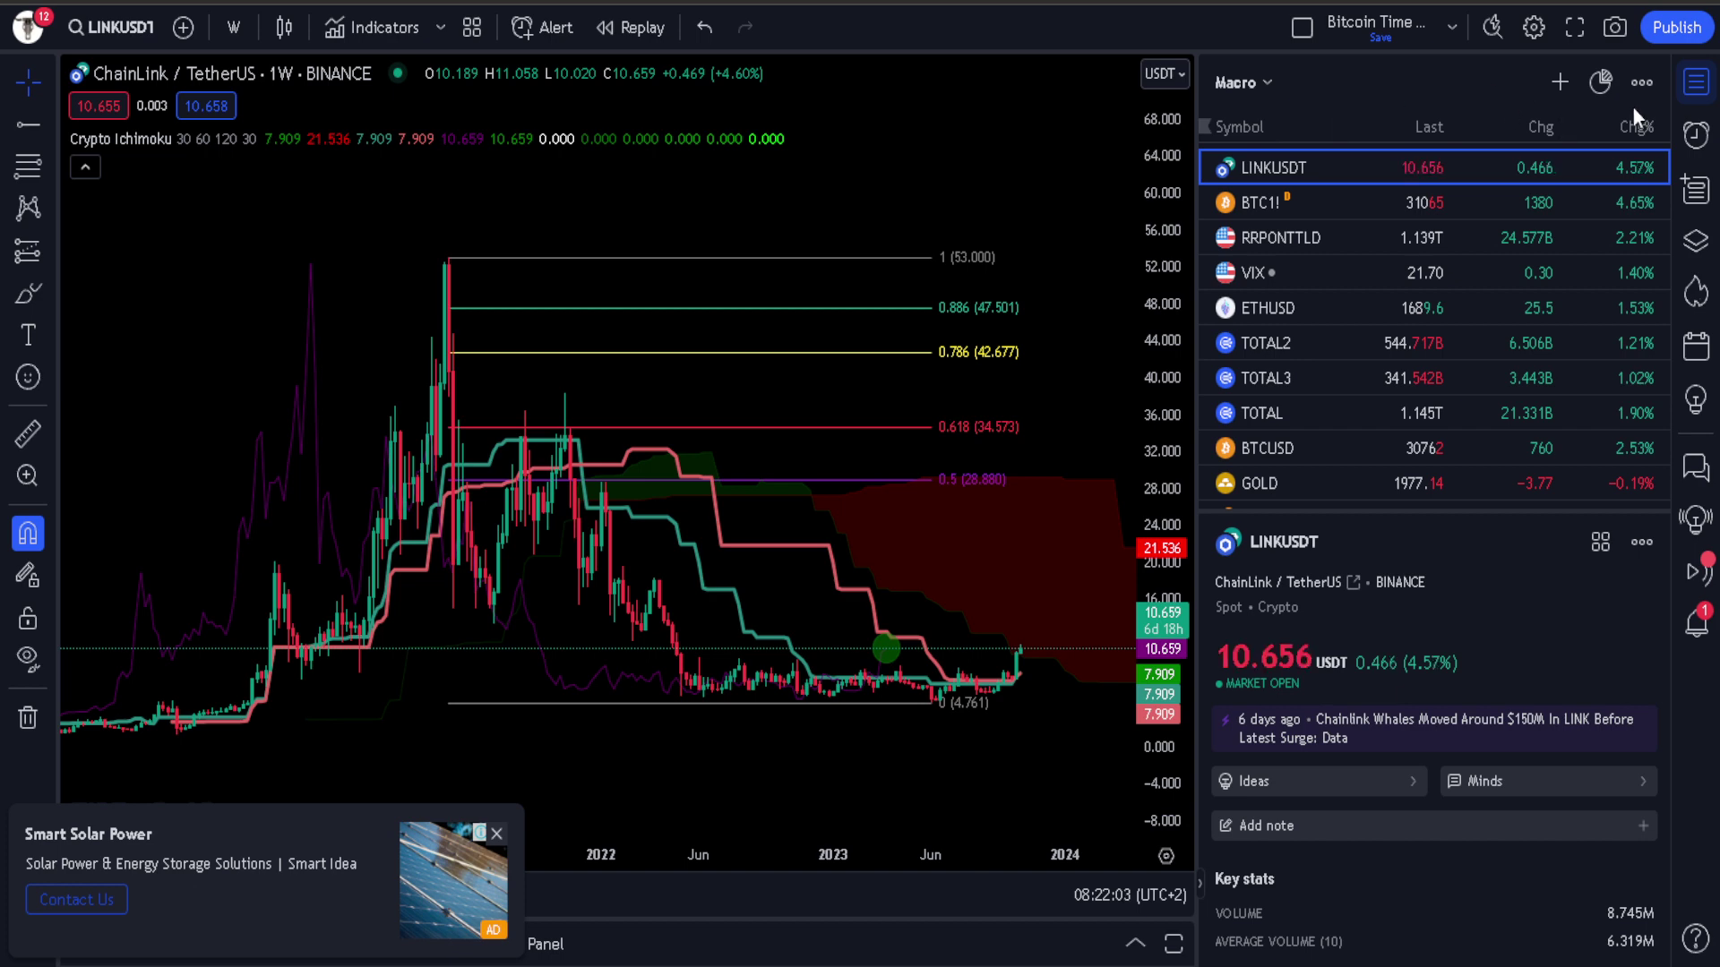
- Load DXY, the U.S. Dollar Index, from the Macro watchlist and remove the Fibonacci retracement from its weekly chart
scroll(1536, 333, down, 5)
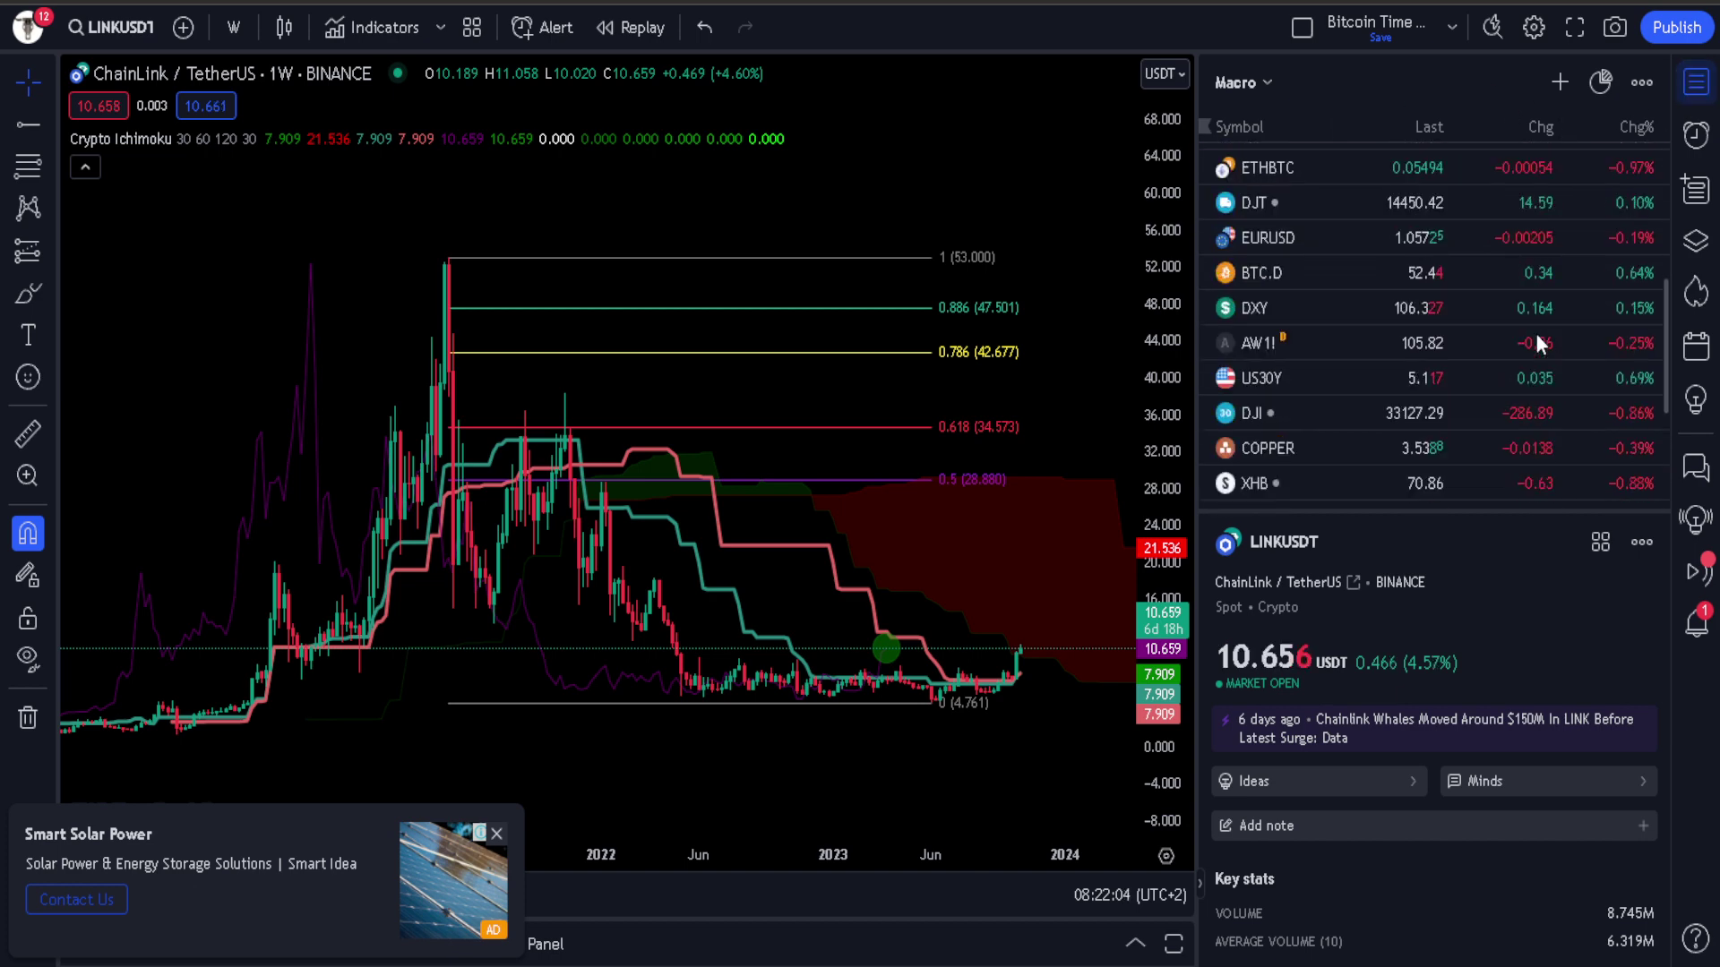
click(1515, 309)
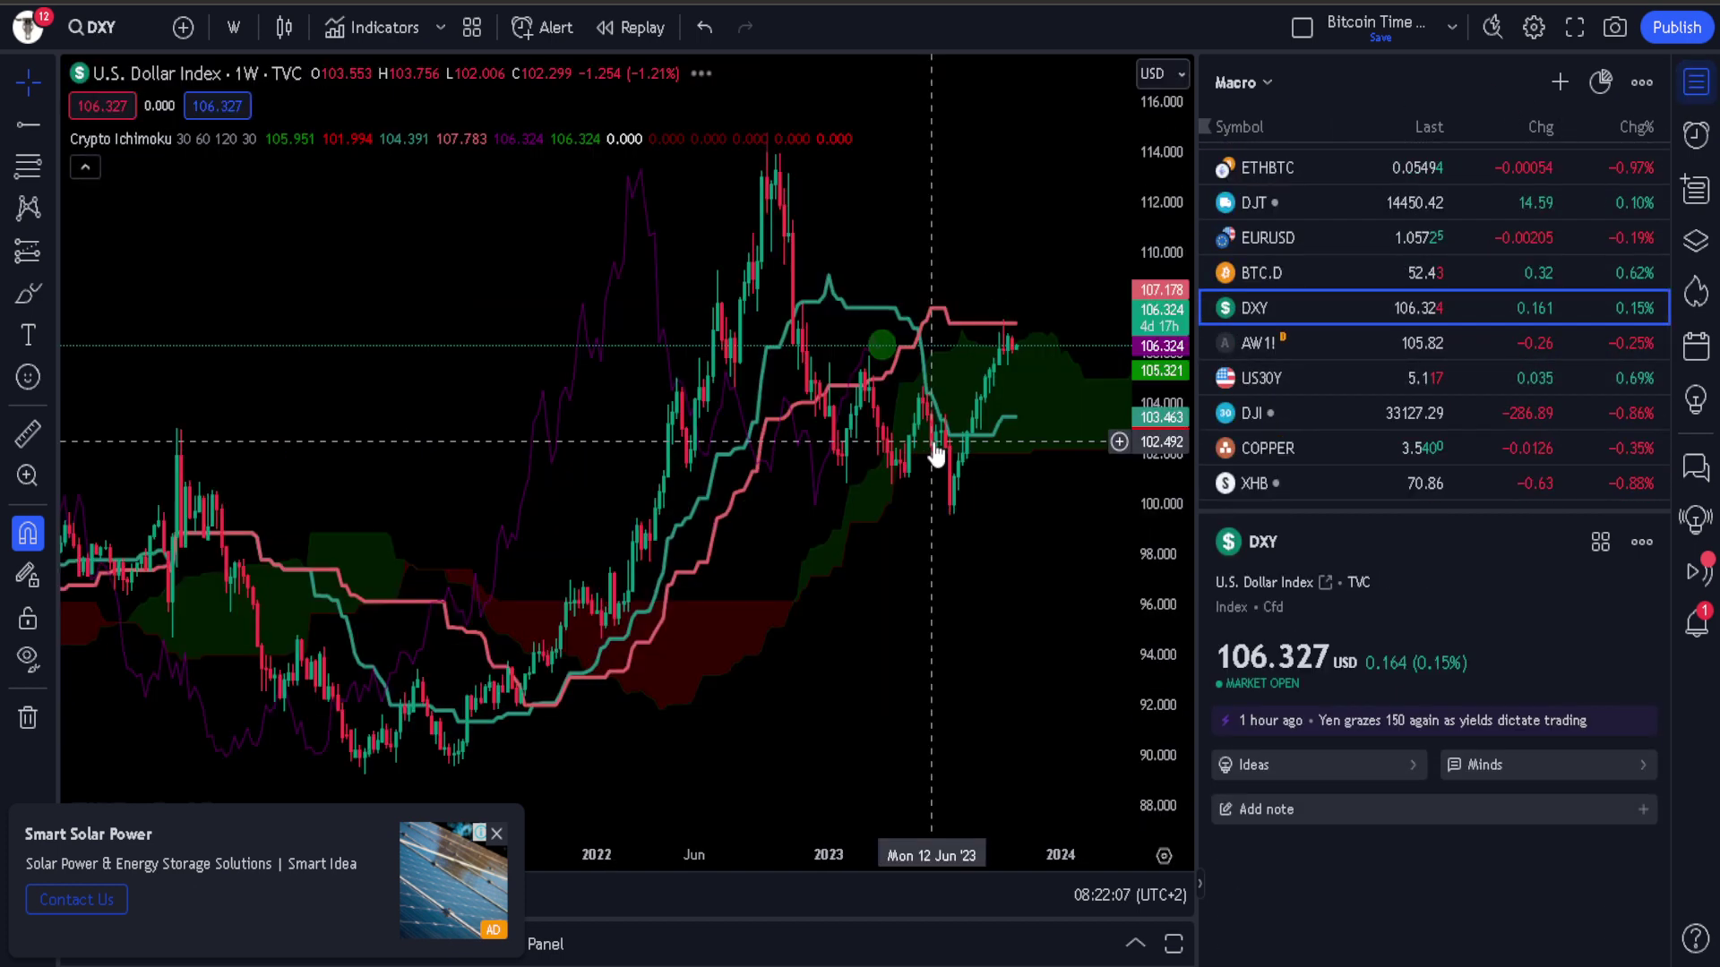
scroll(935, 454, up, 5)
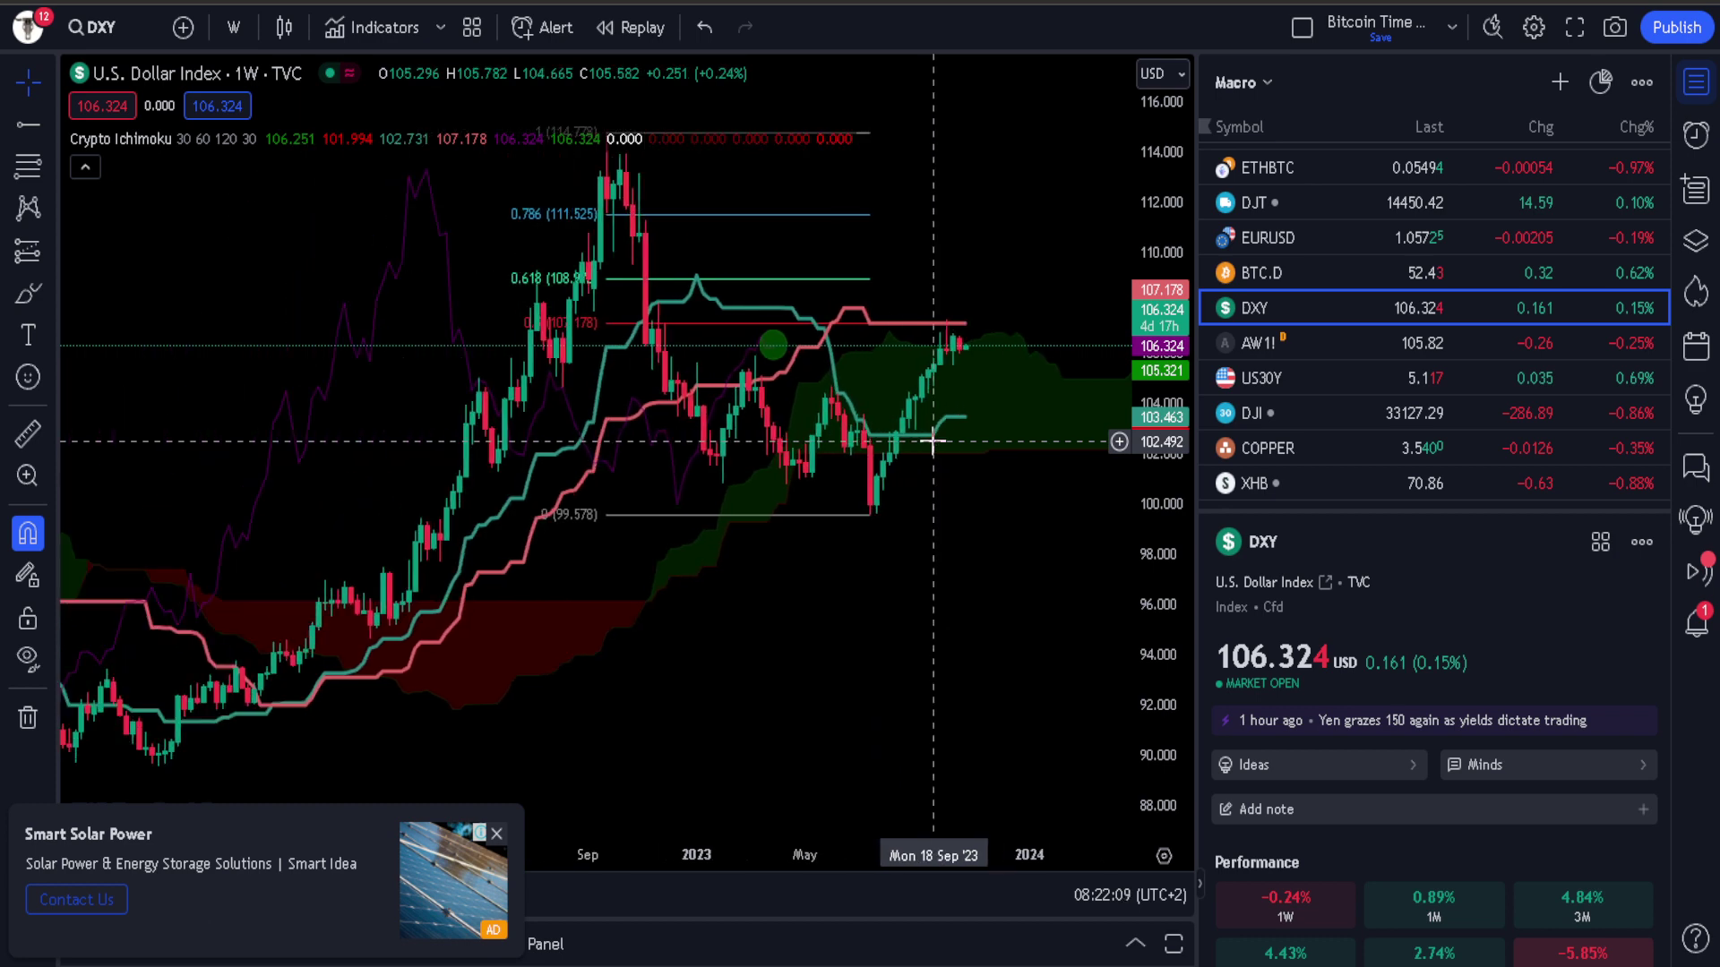
scroll(936, 457, down, 1)
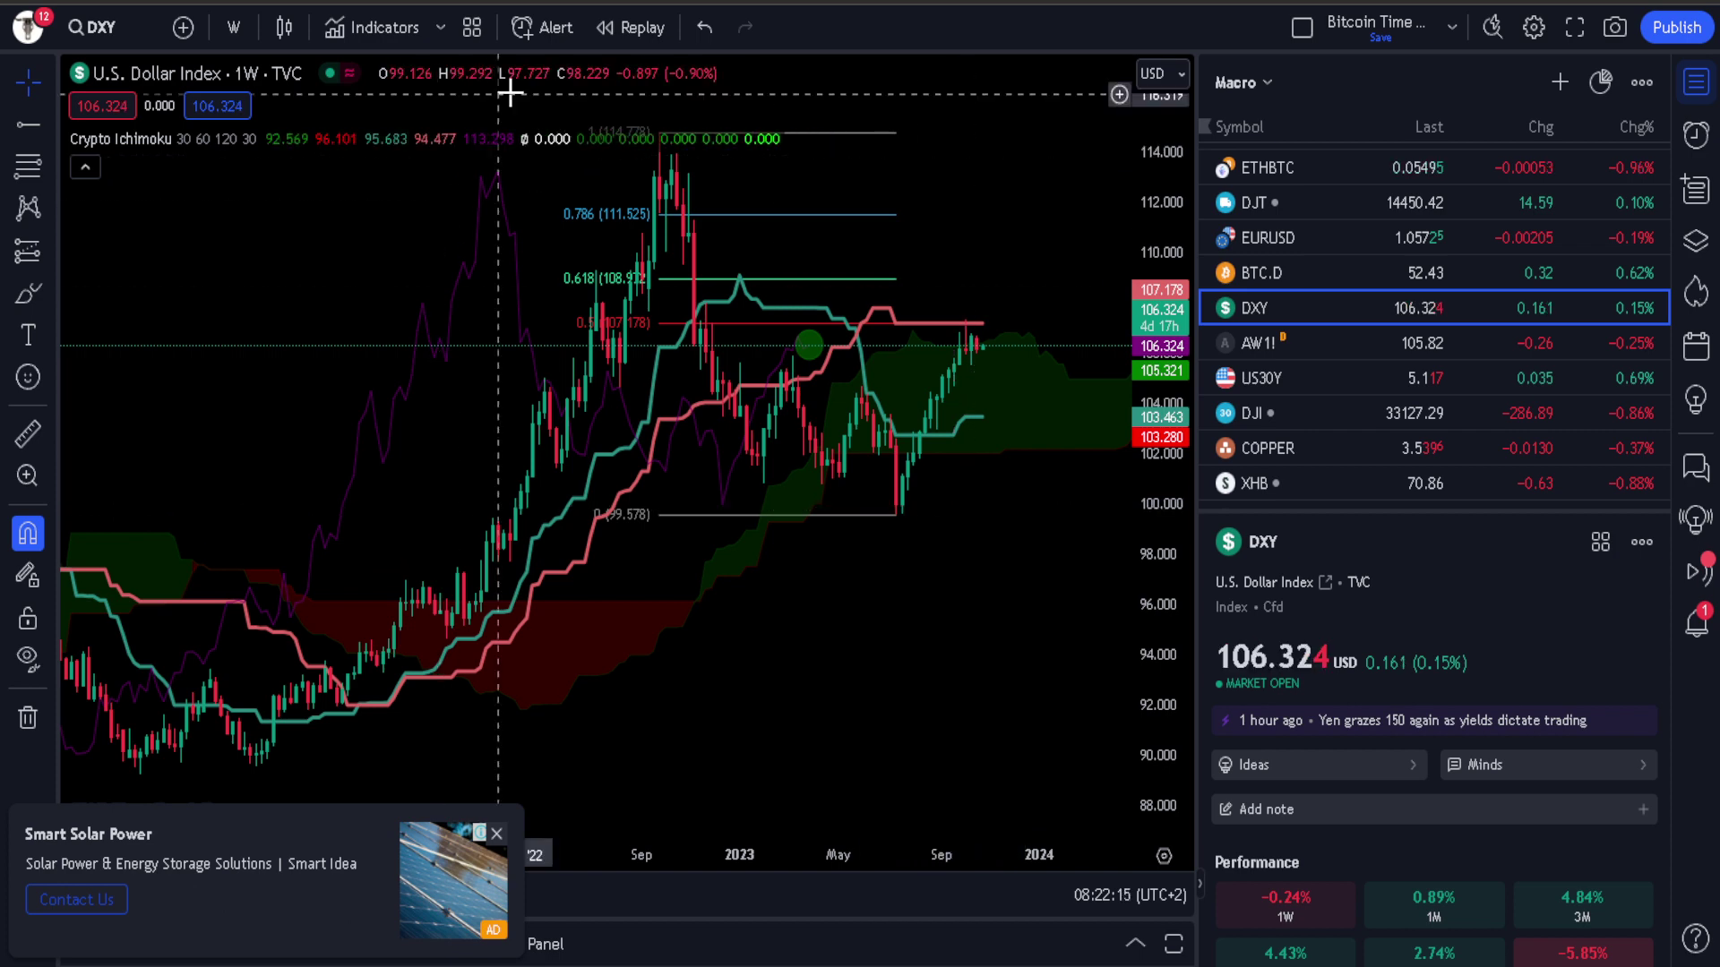
scroll(984, 556, up, 1)
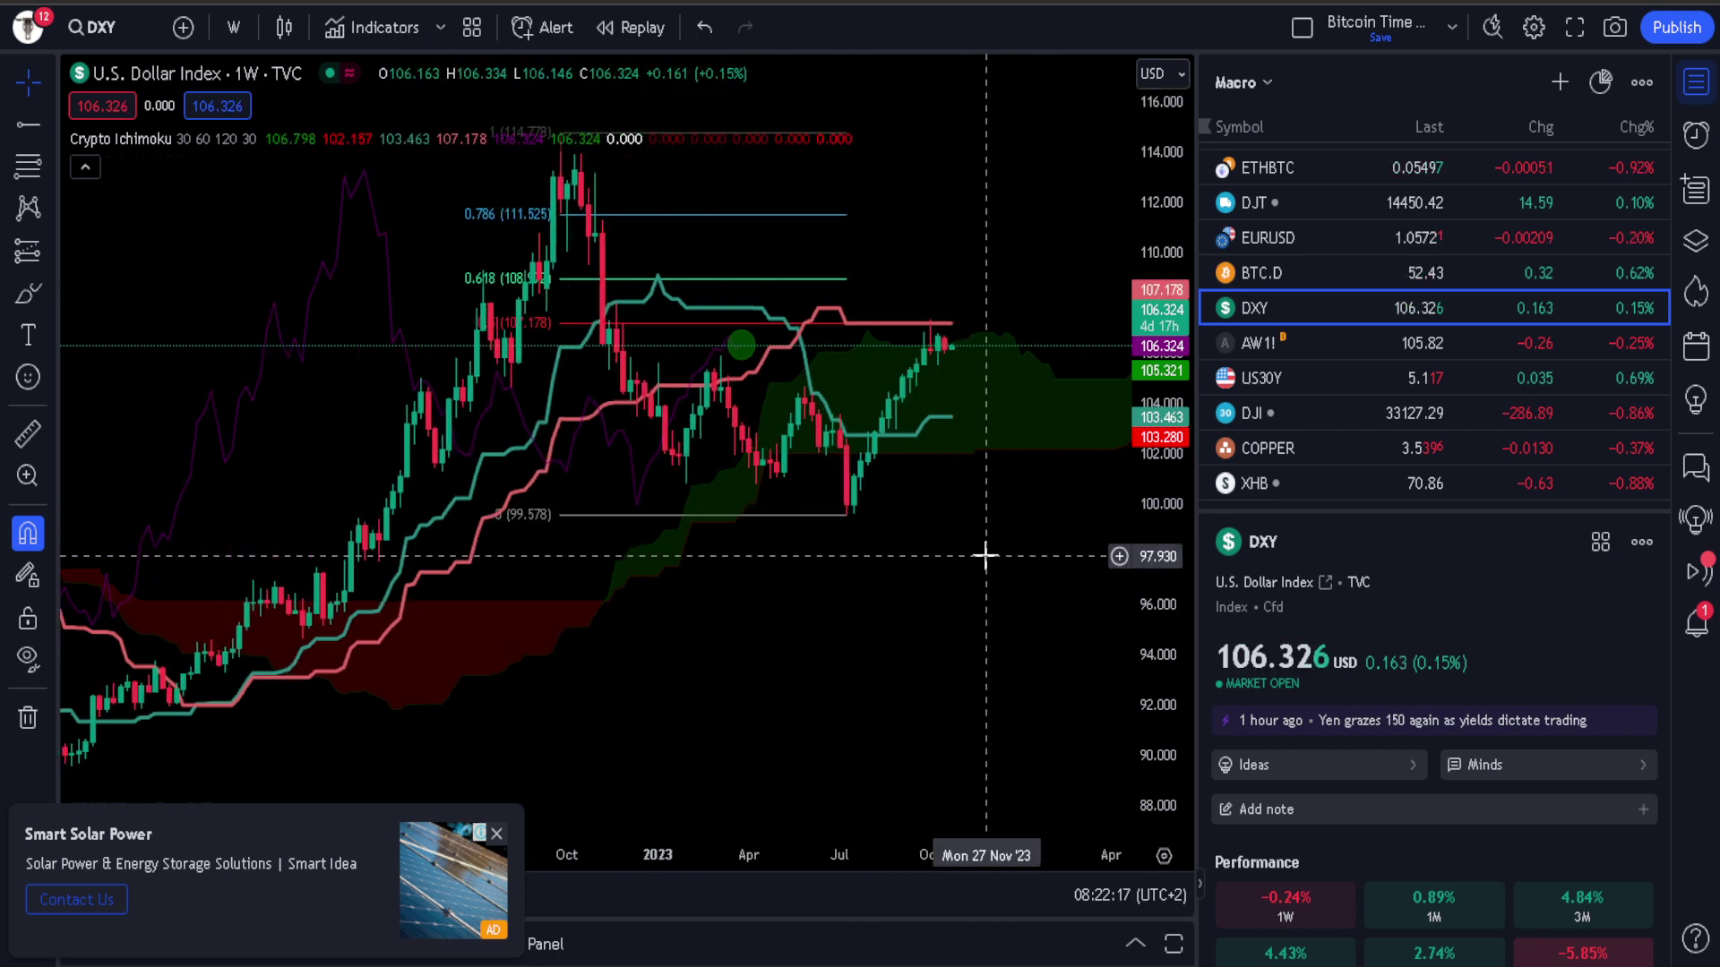
scroll(824, 501, up, 1)
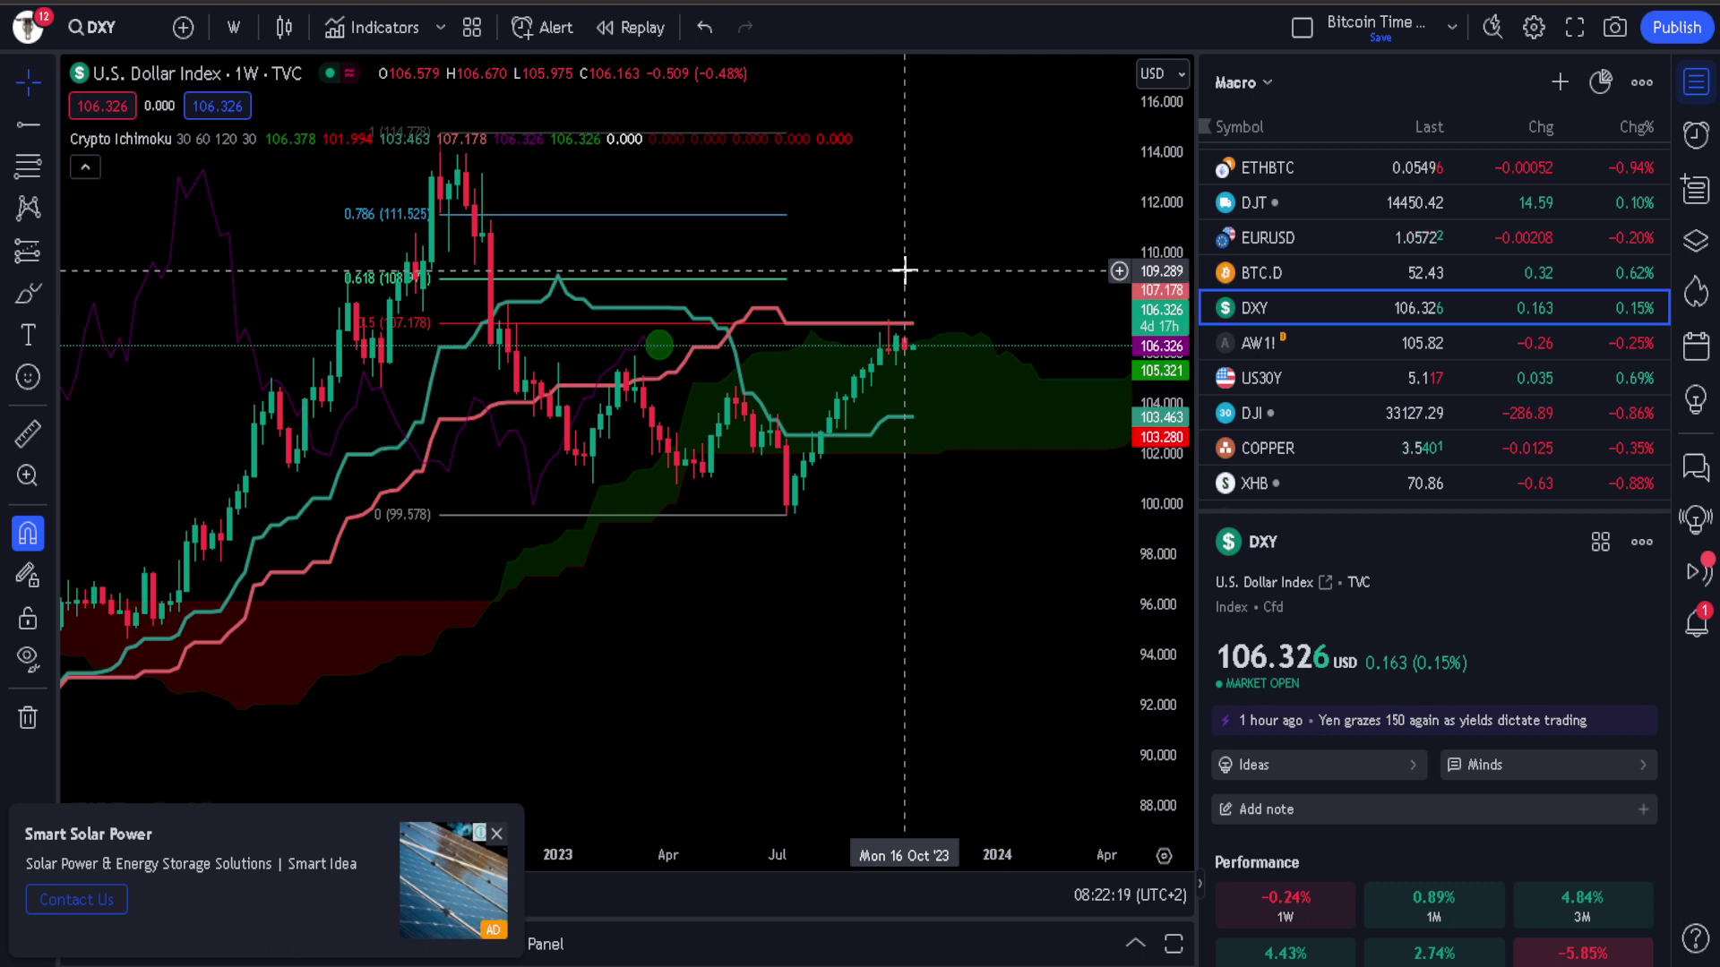
click(28, 717)
click(98, 707)
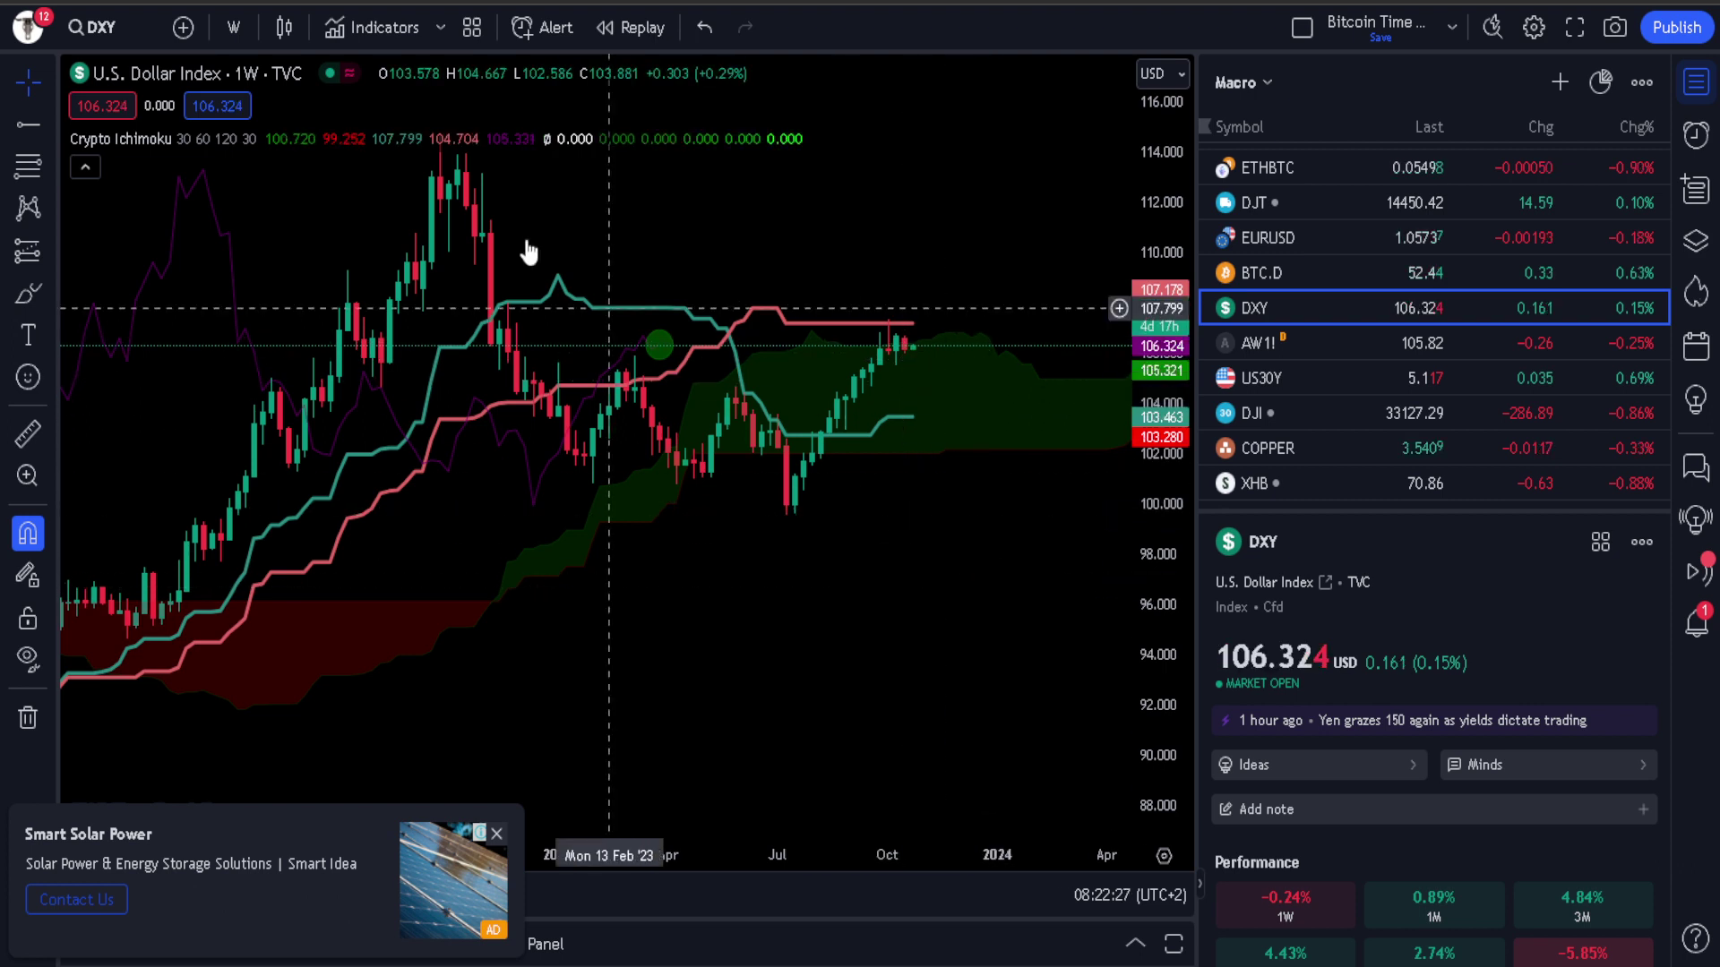
- Show the DXY weekly price as a line chart and return it to candles
click(281, 33)
click(300, 238)
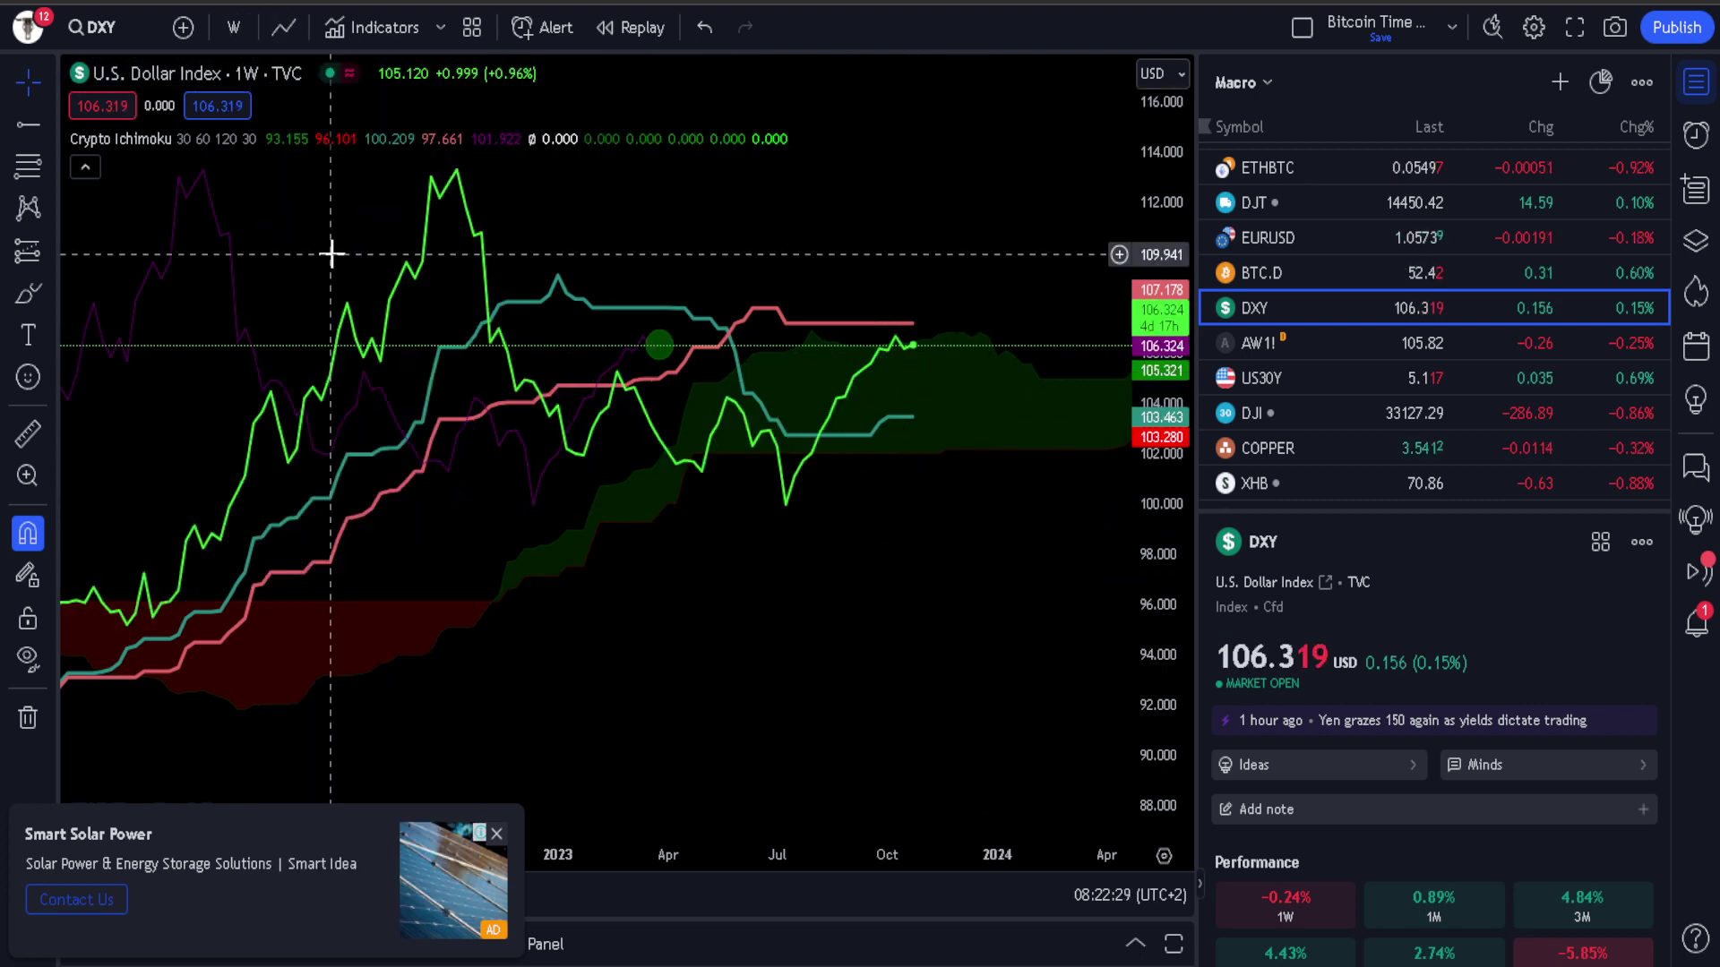
click(299, 32)
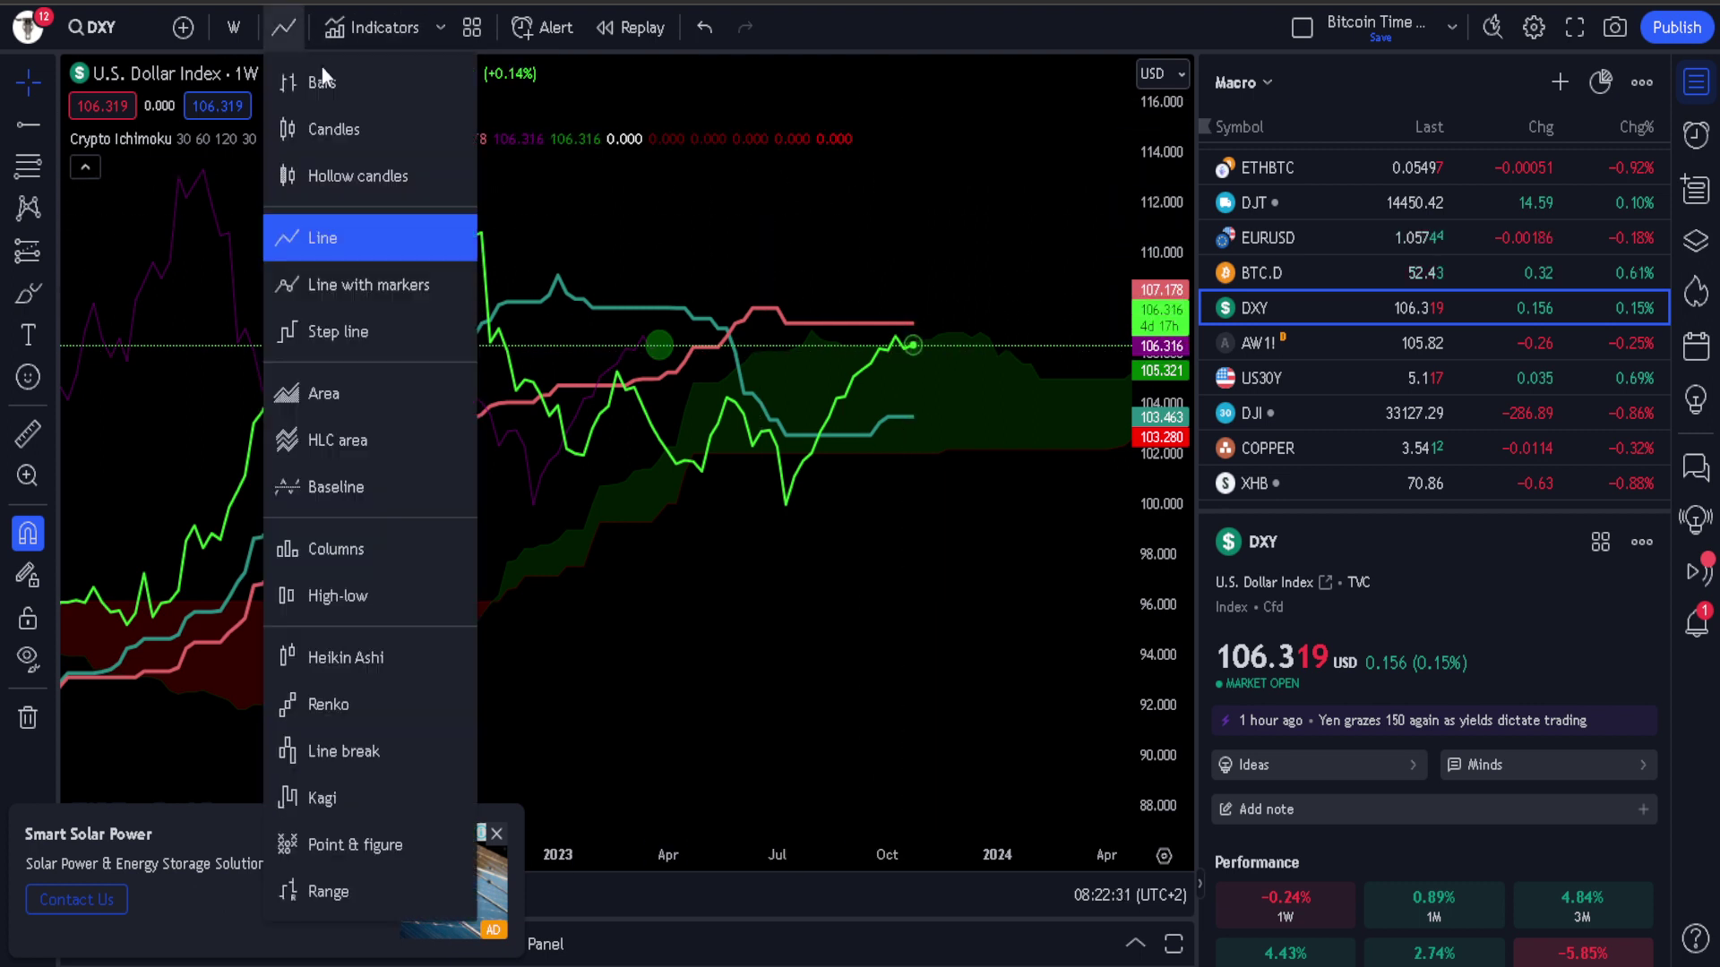
click(330, 125)
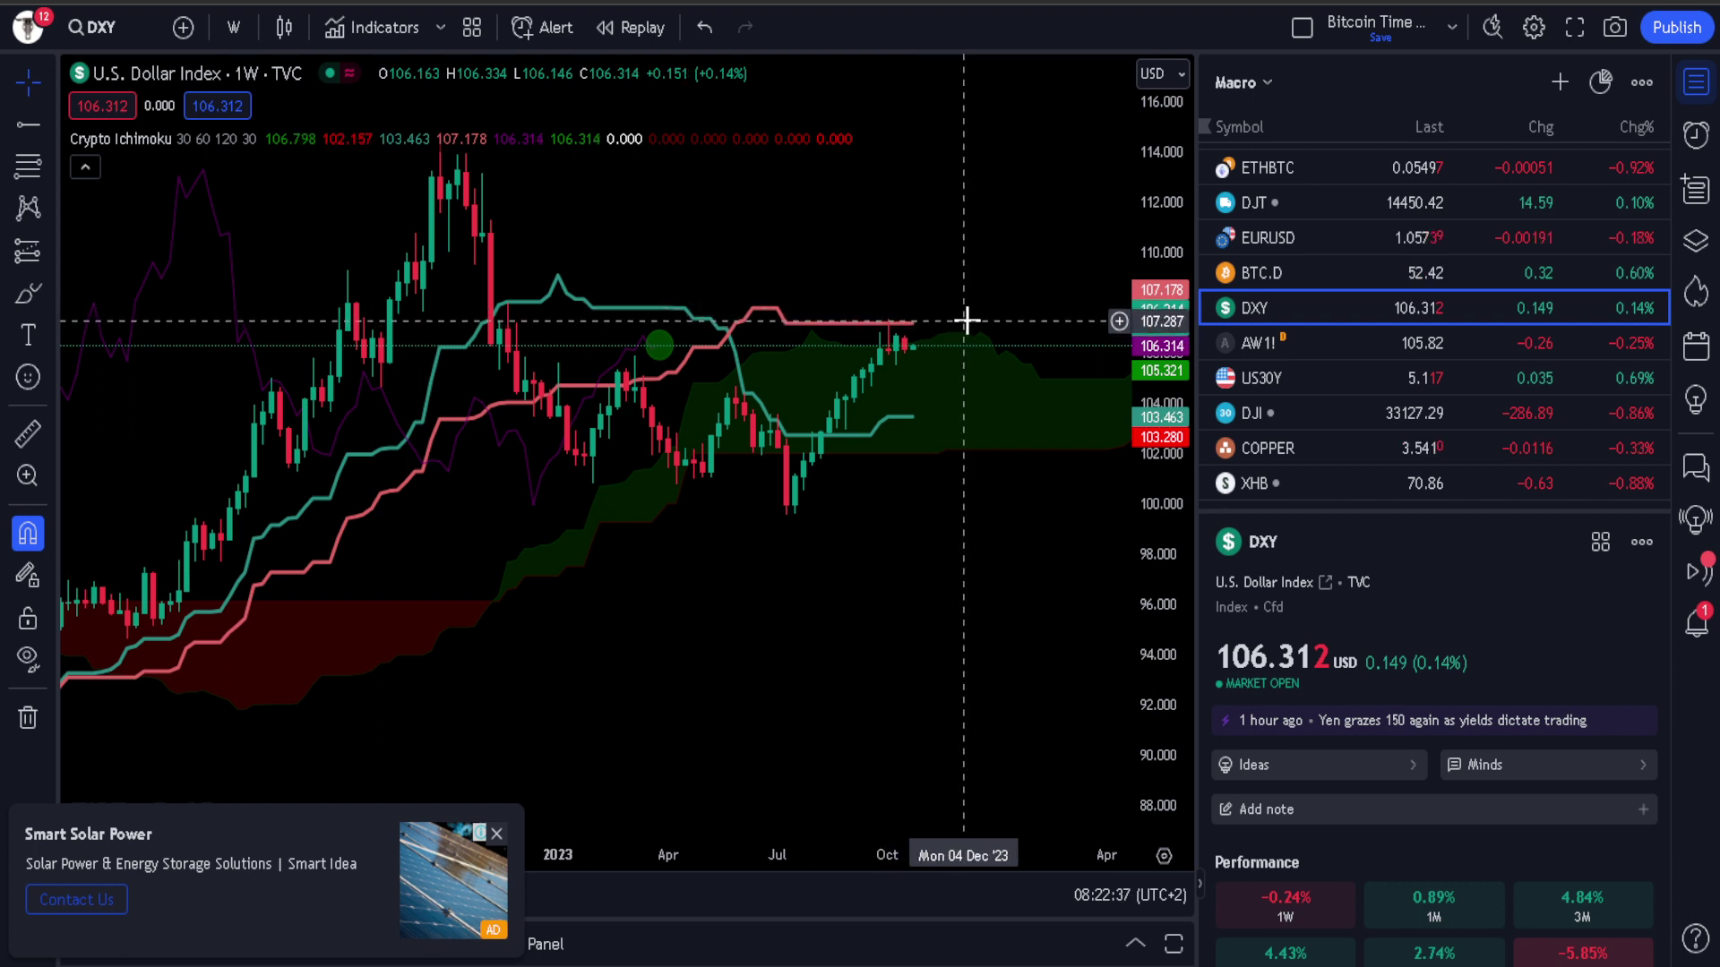
- Check the period and displacement inputs in the Crypto Ichimoku settings on the DXY chart and close them
mouse_move(183, 130)
click(306, 140)
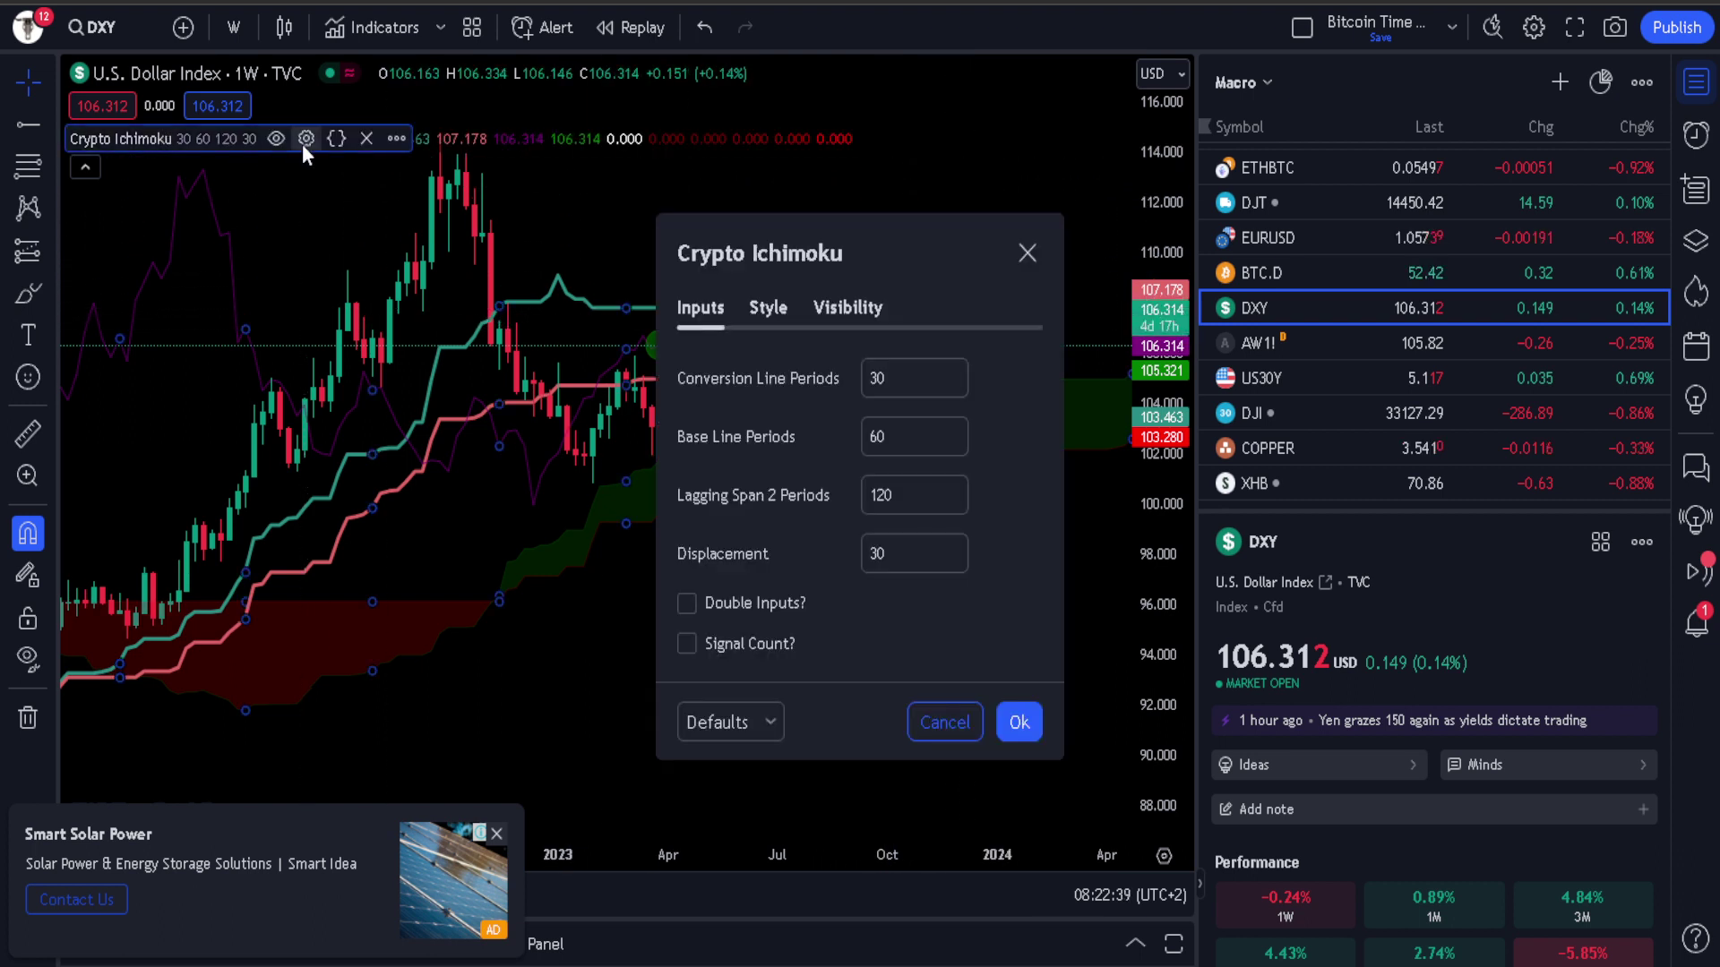
click(1027, 252)
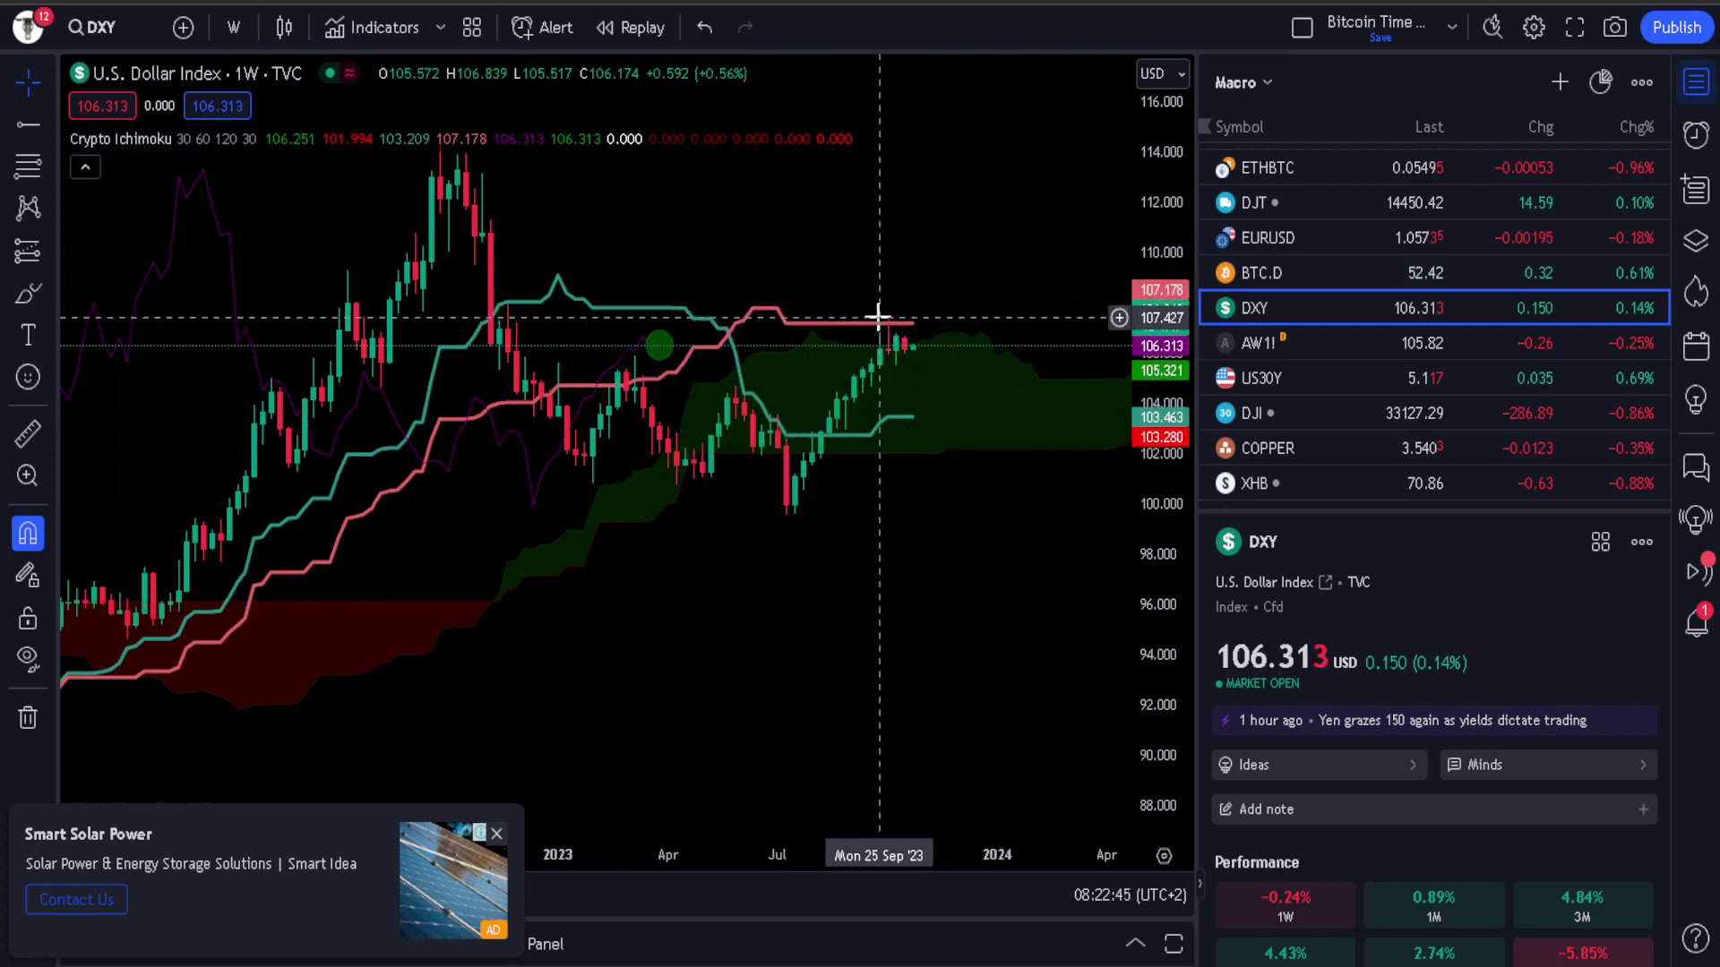
- Add the Relative Strength Index indicator to the DXY weekly chart
click(399, 25)
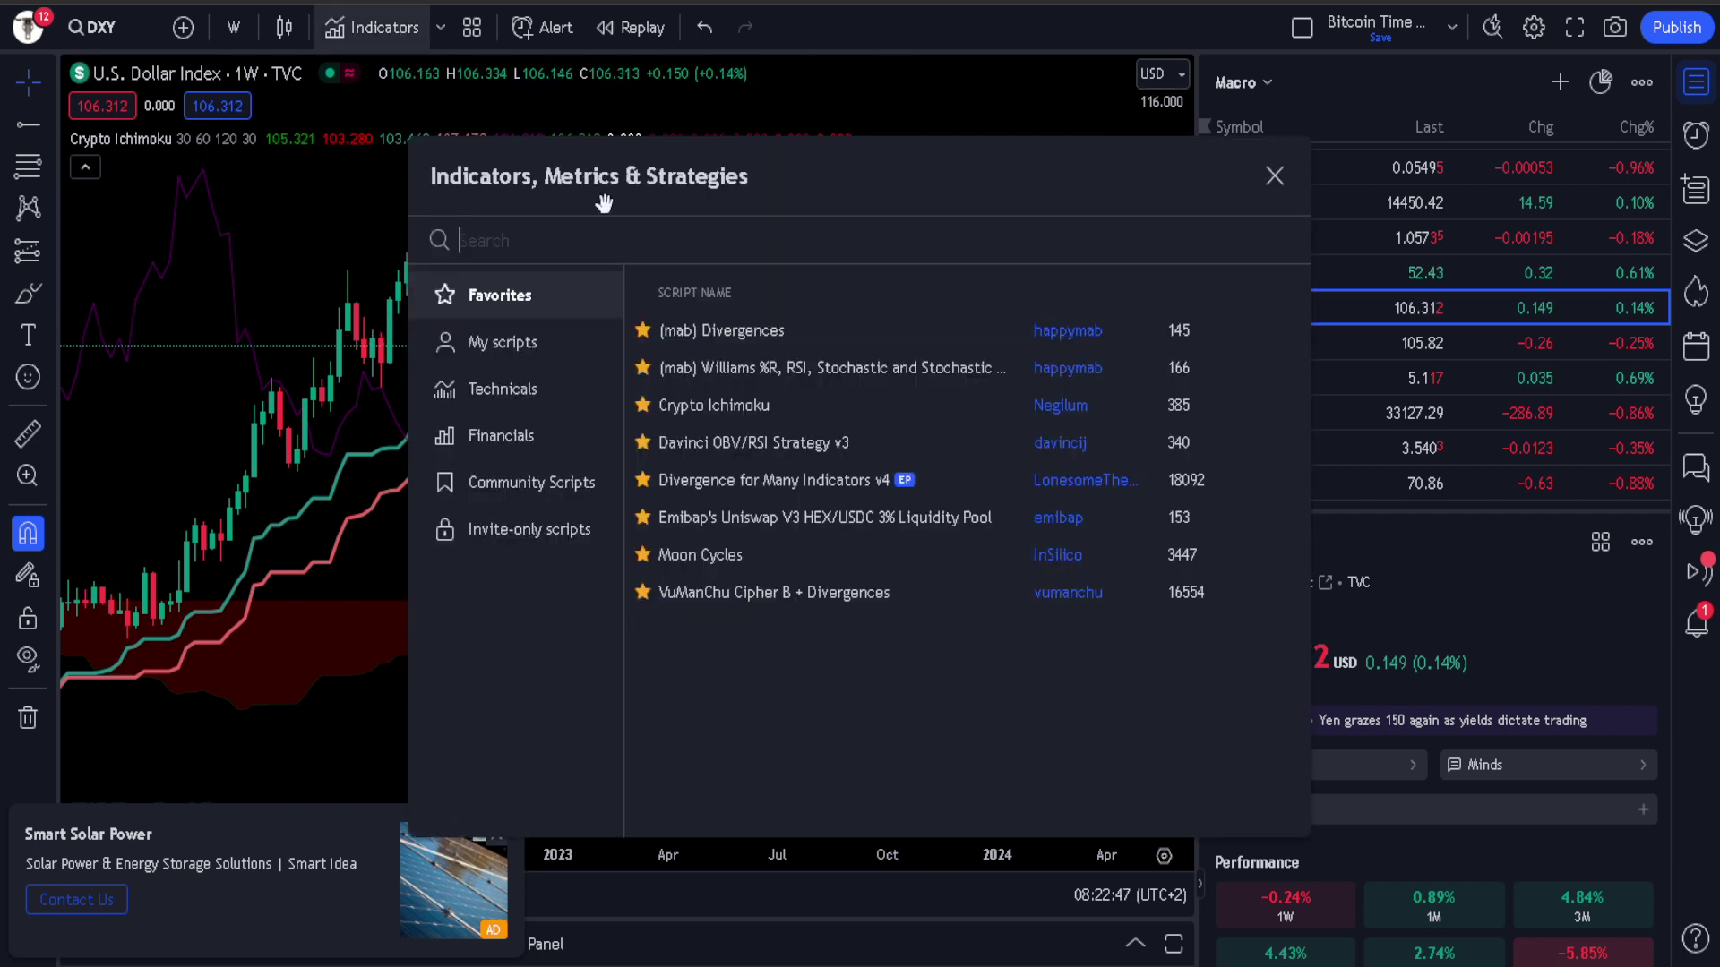
text(rsi)
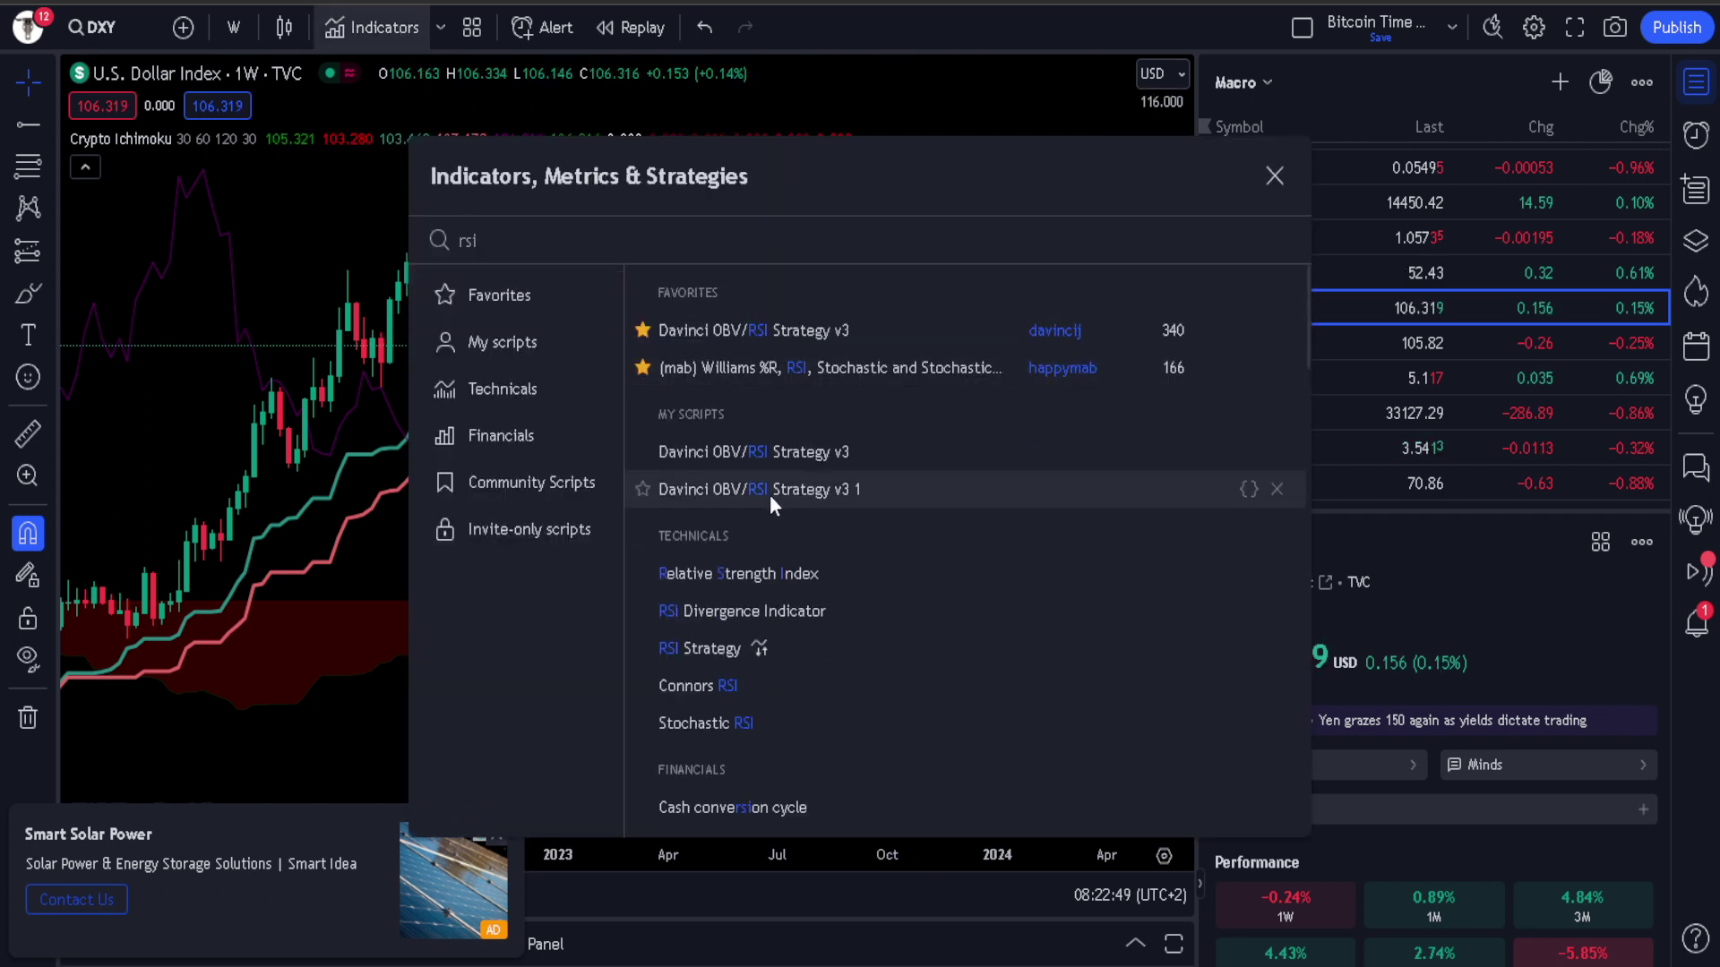
click(824, 571)
click(1275, 183)
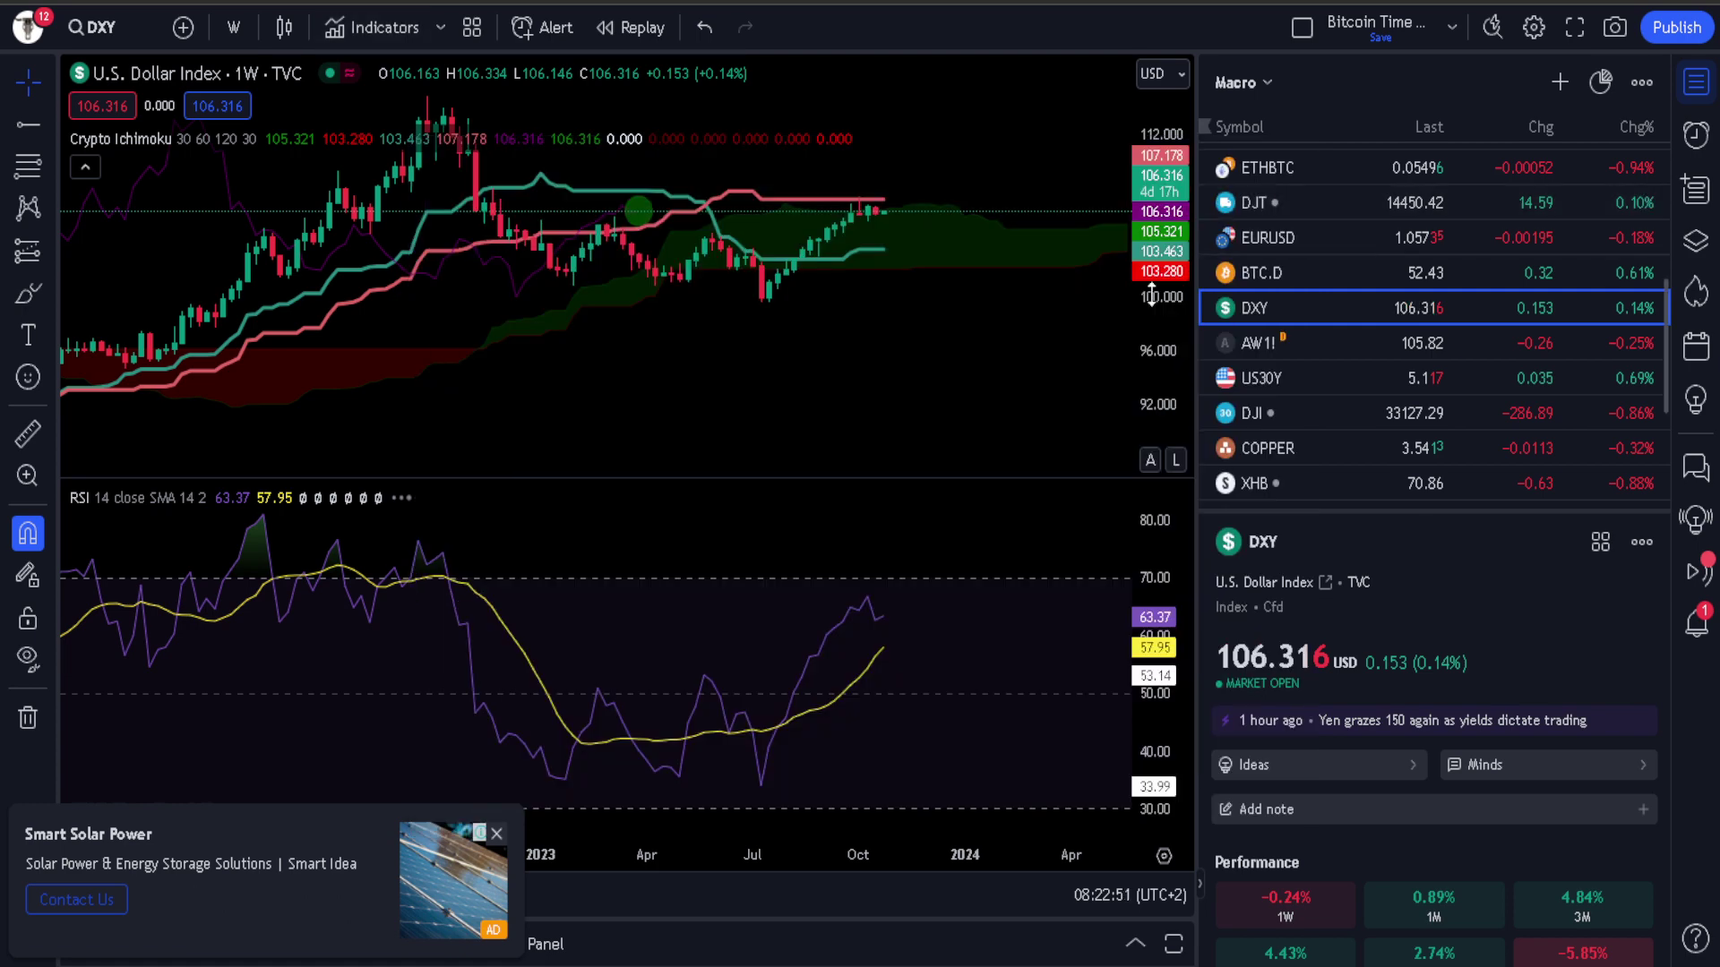
- Compare the RSI and its moving average with recent DXY weekly price action, and remove the RSI from the chart
scroll(923, 297, up, 1)
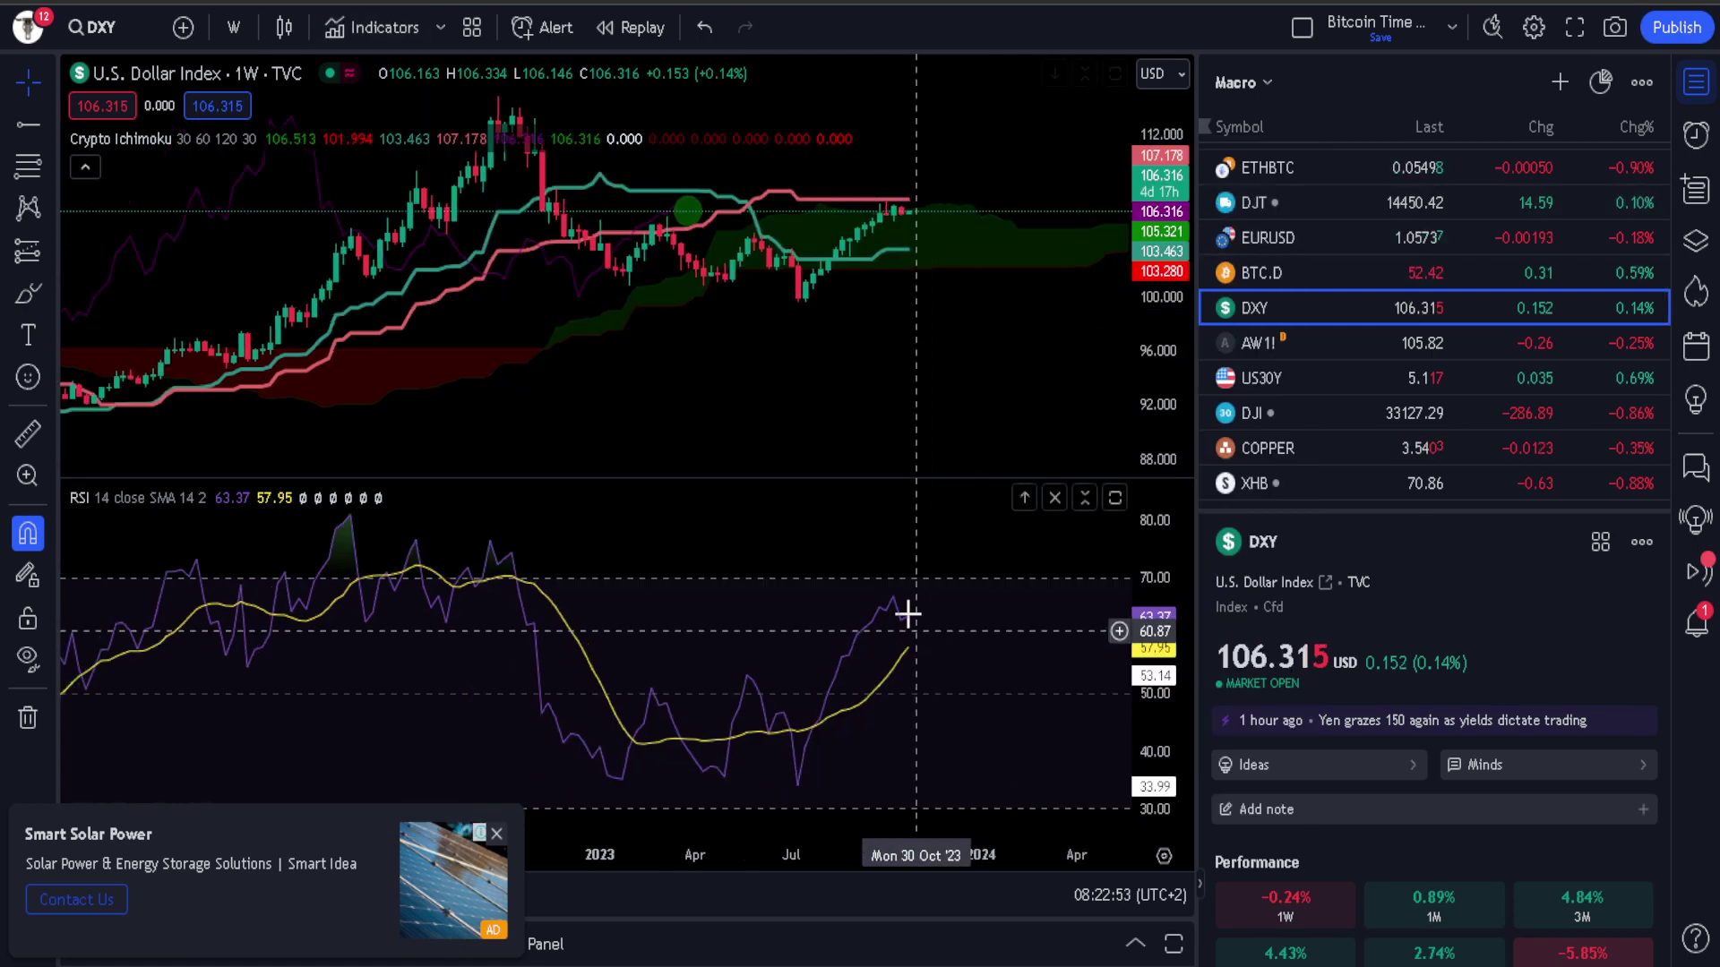
scroll(911, 613, up, 1)
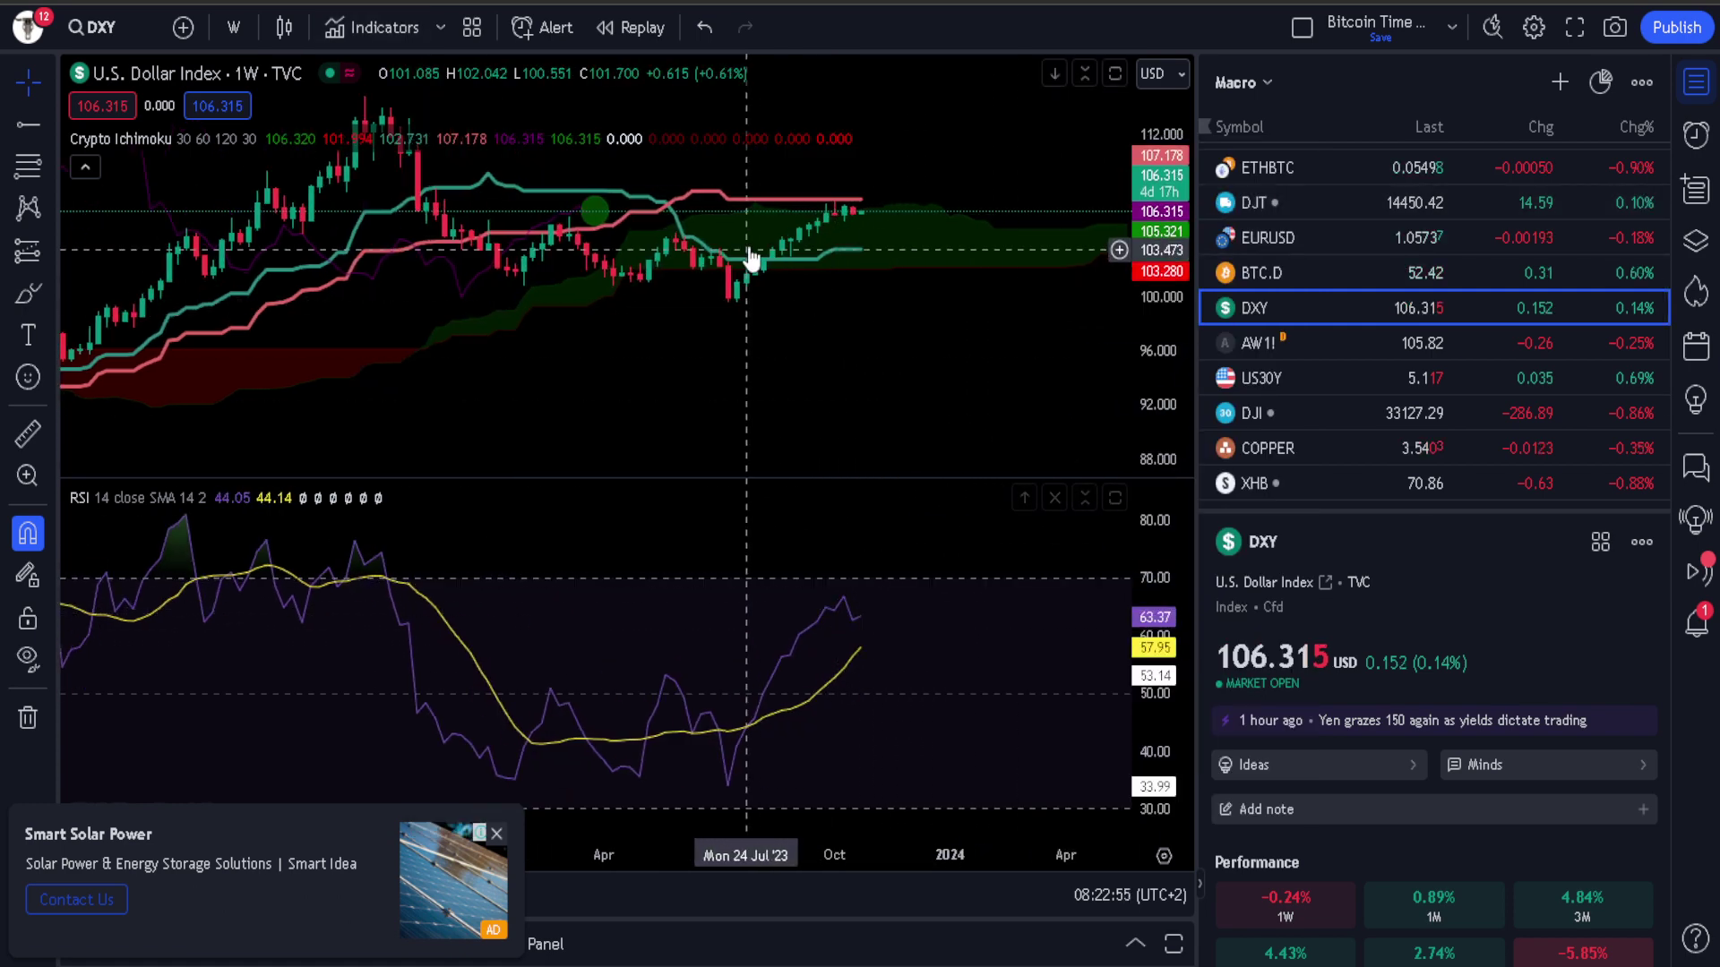
scroll(734, 218, up, 1)
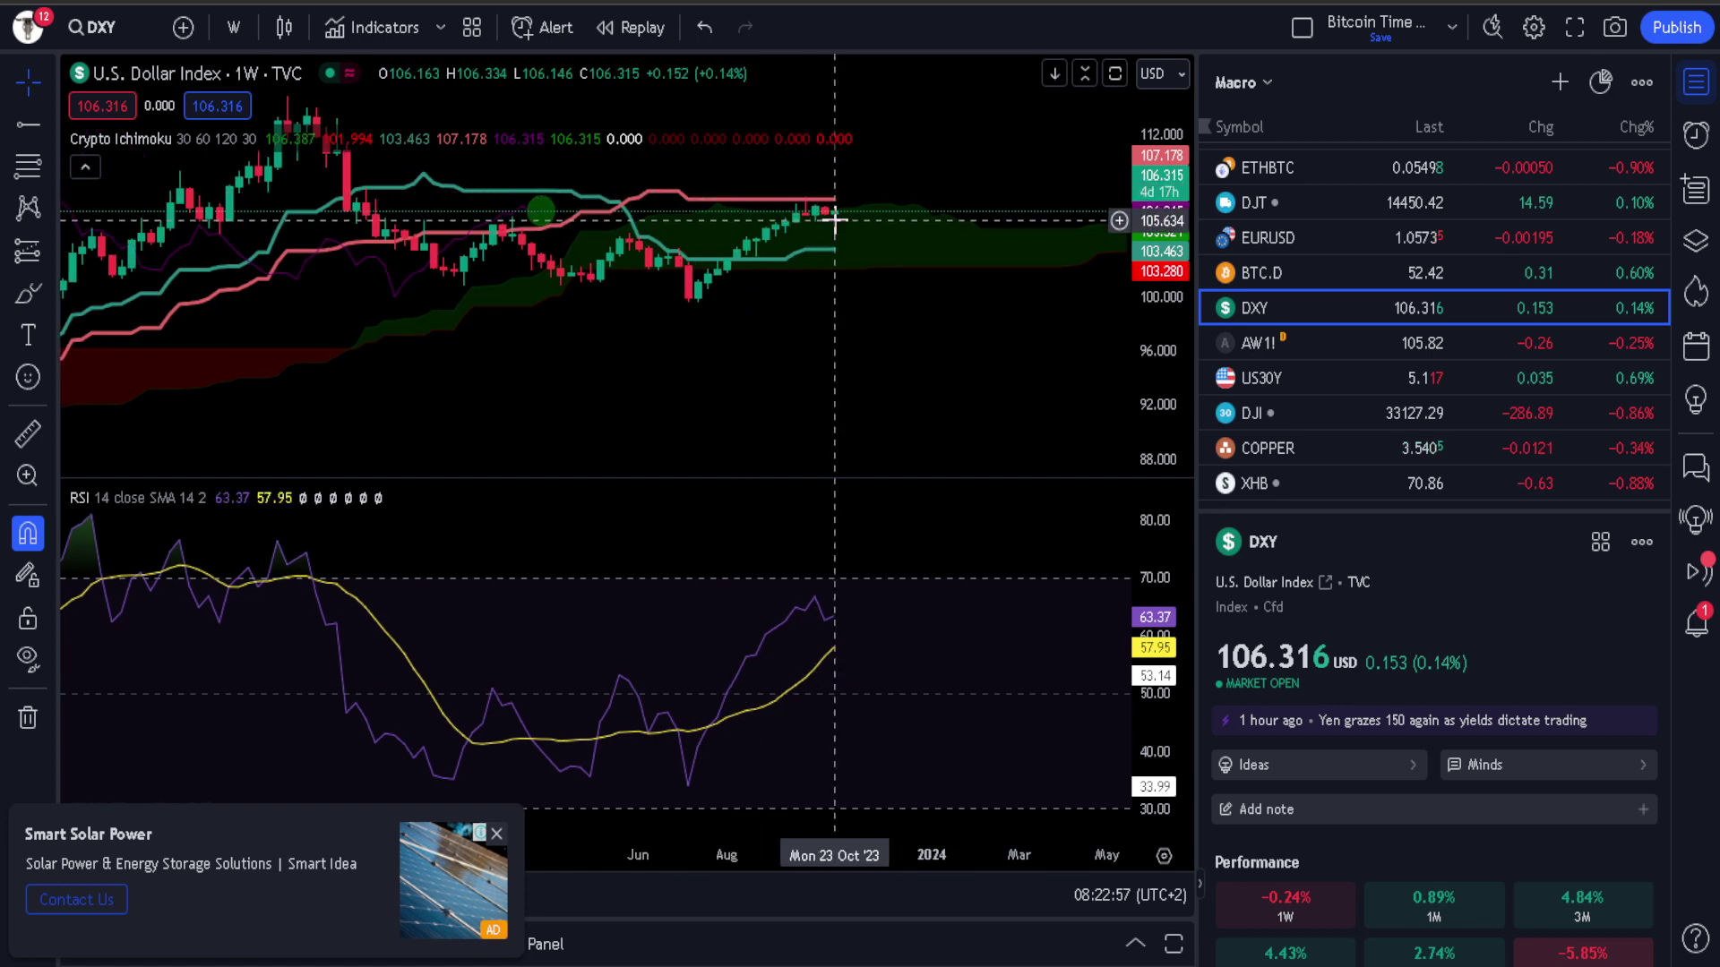
mouse_move(257, 497)
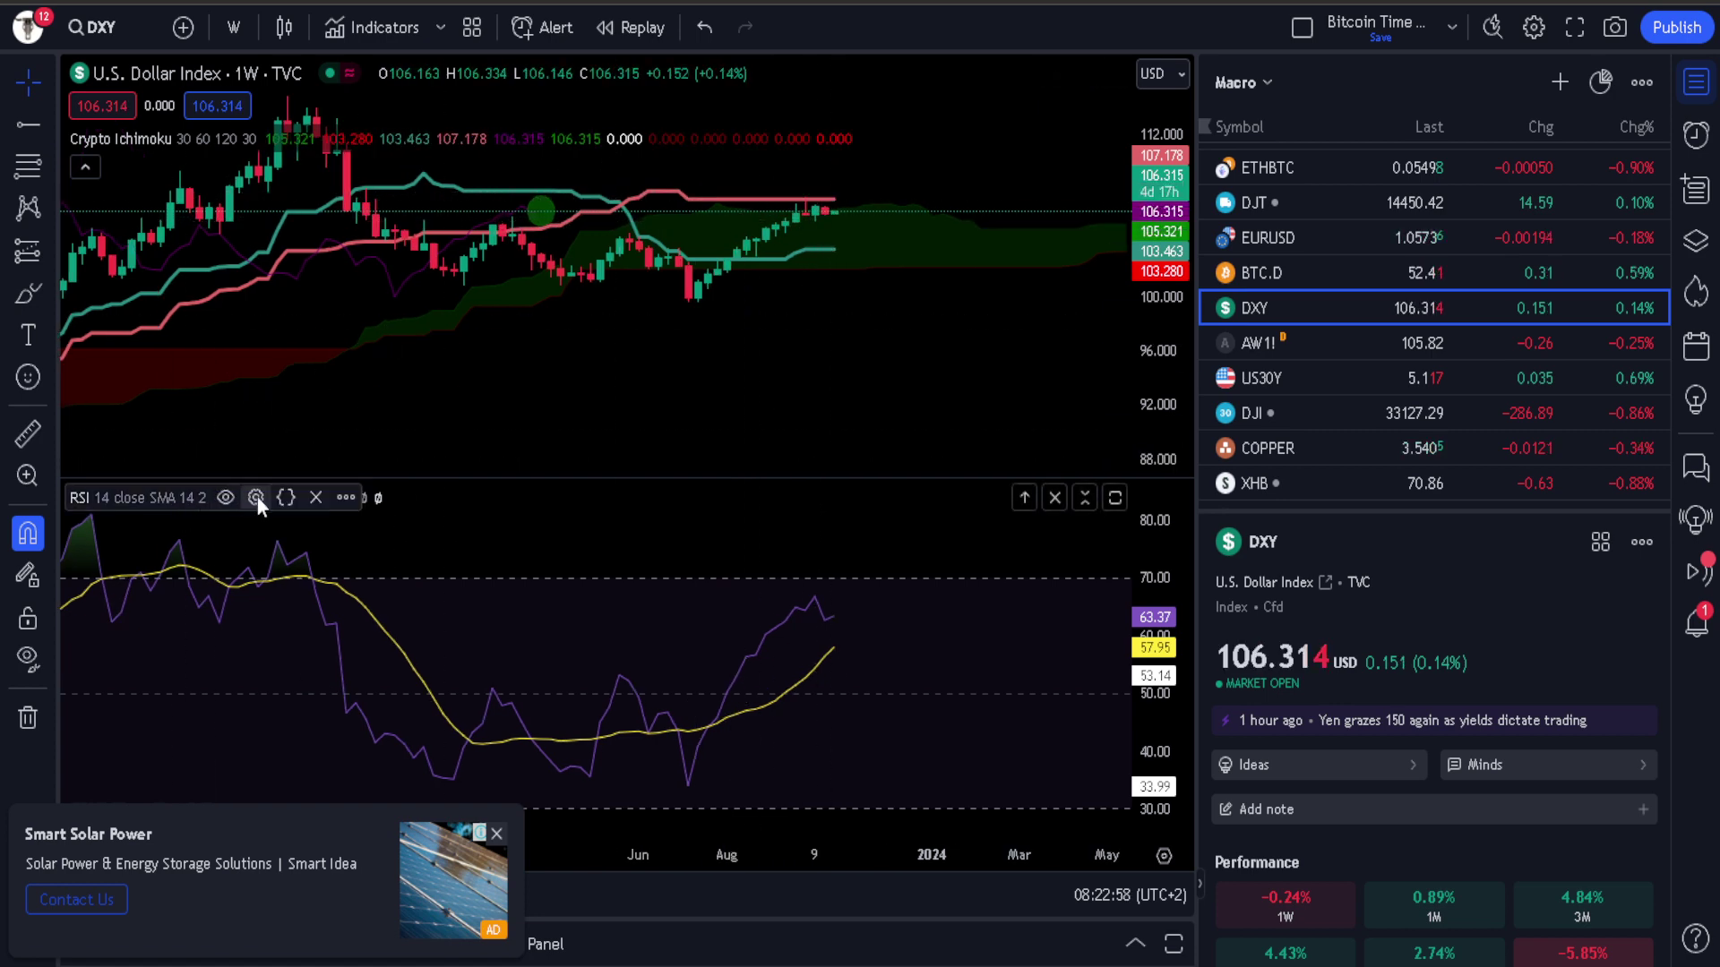
click(315, 498)
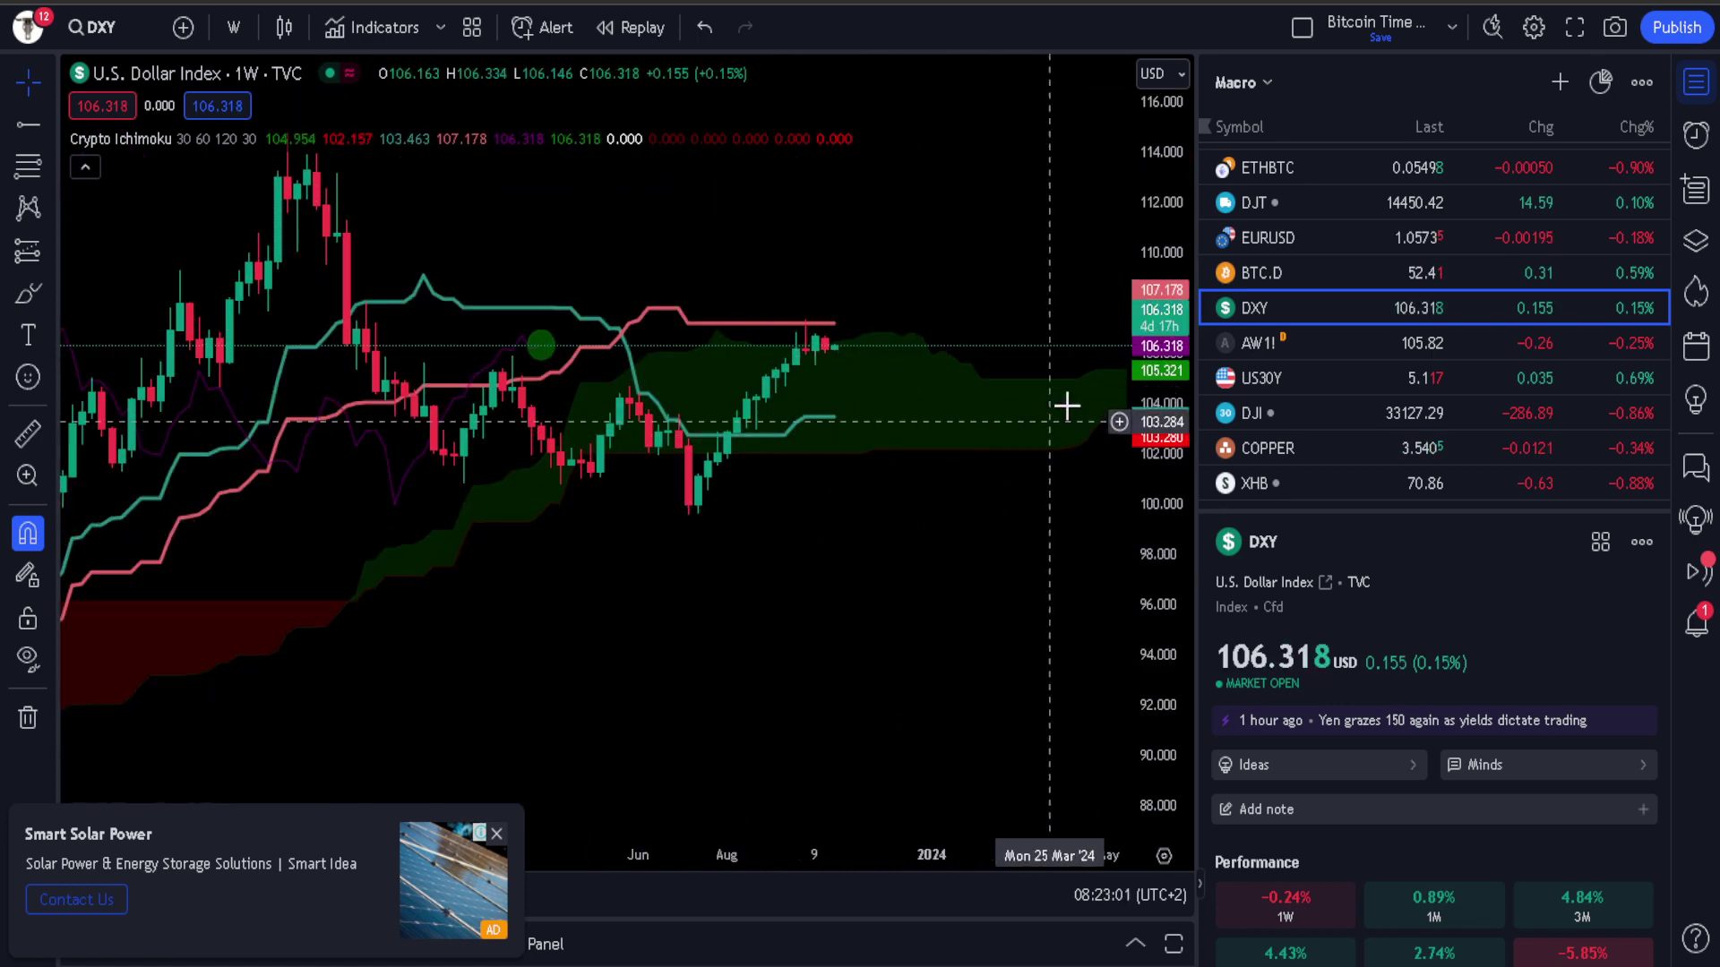
- Draw a Fibonacci retracement on DXY from the 2022 high at 114.778 to the July 2023 low at 99.589, and delete it after checking its levels
scroll(1065, 406, left, 2)
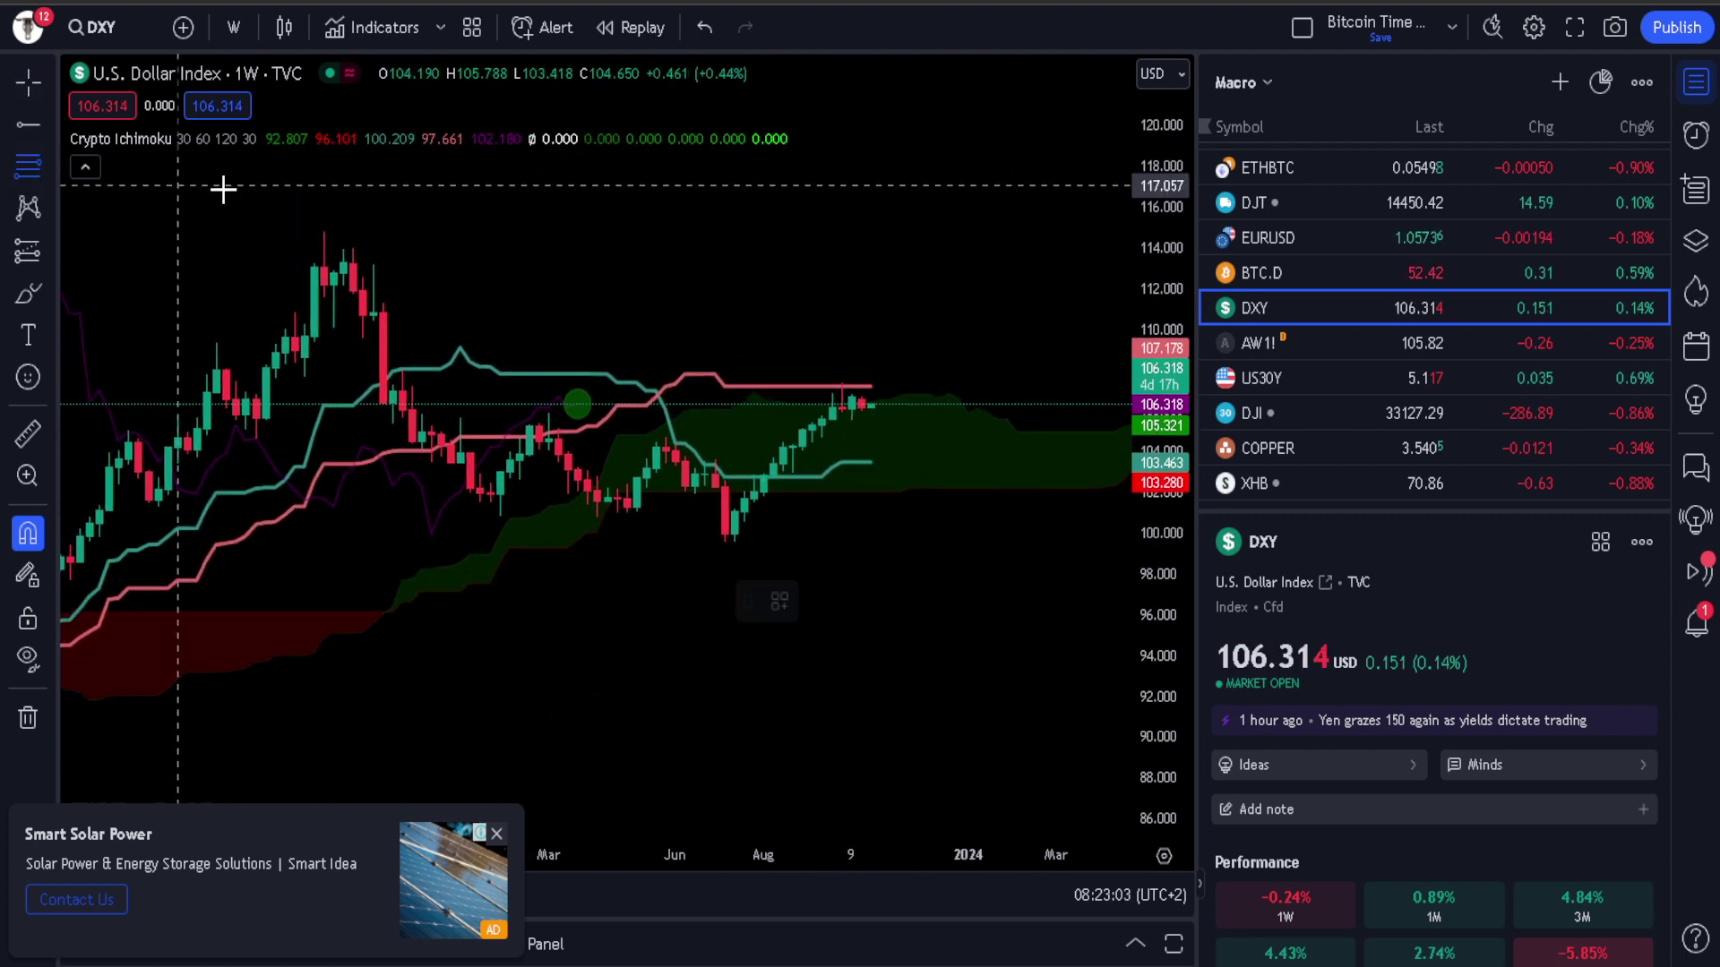
click(325, 231)
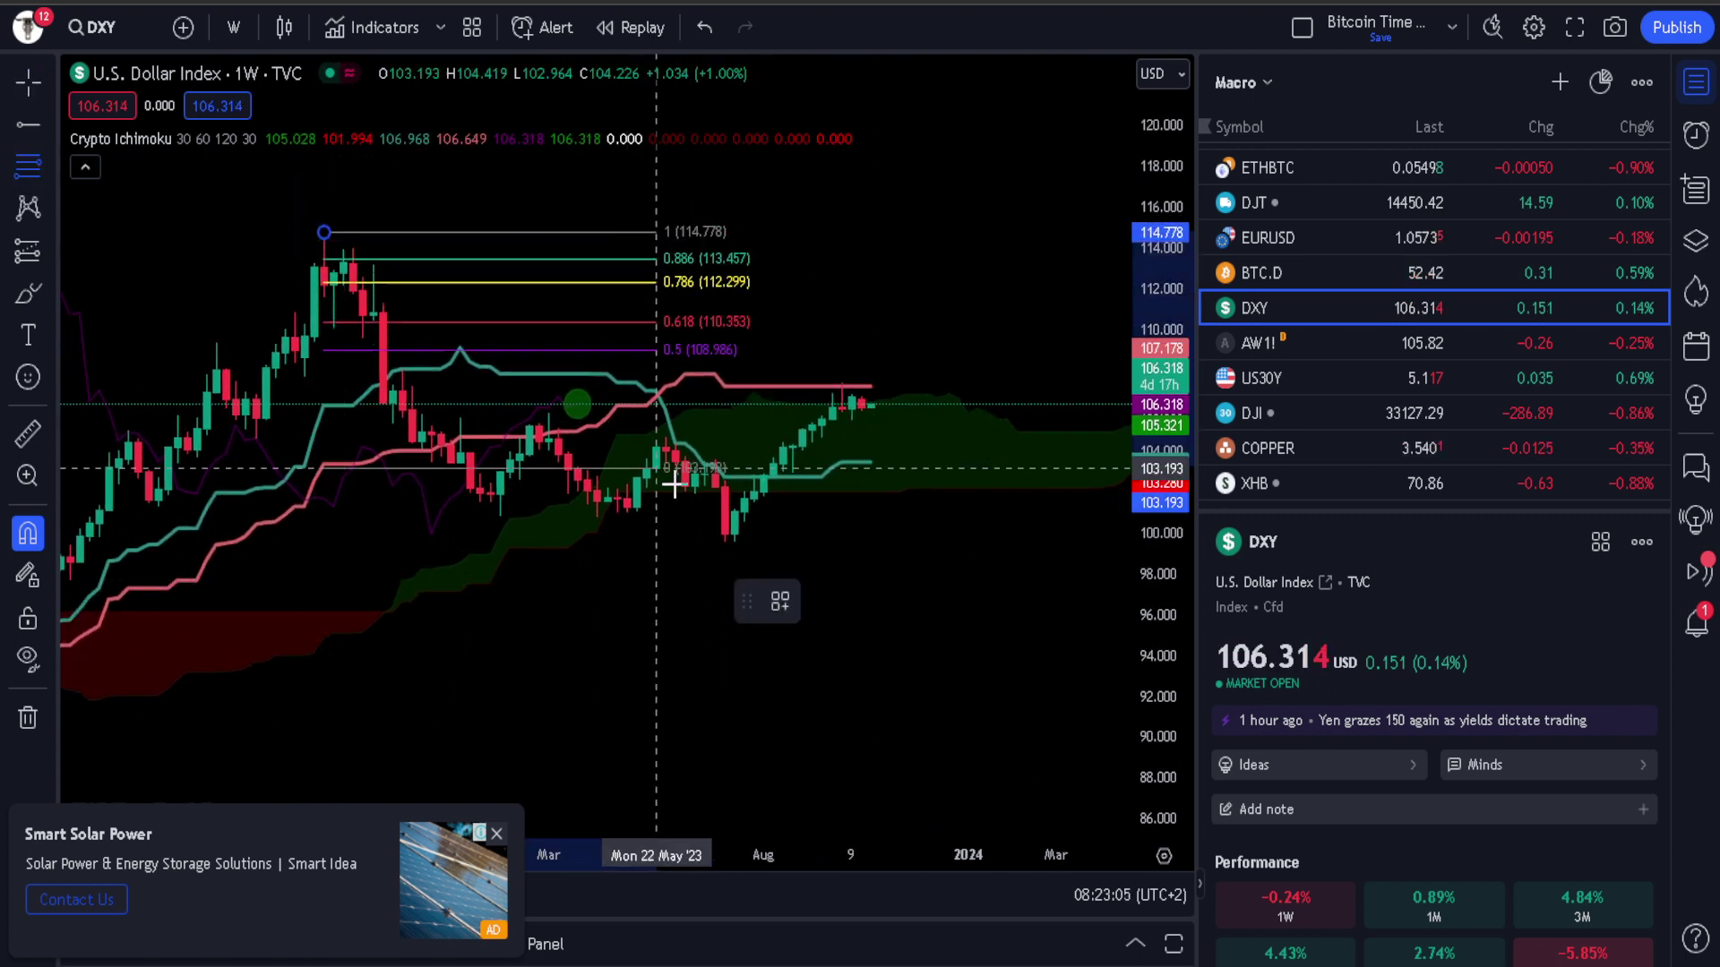
click(737, 557)
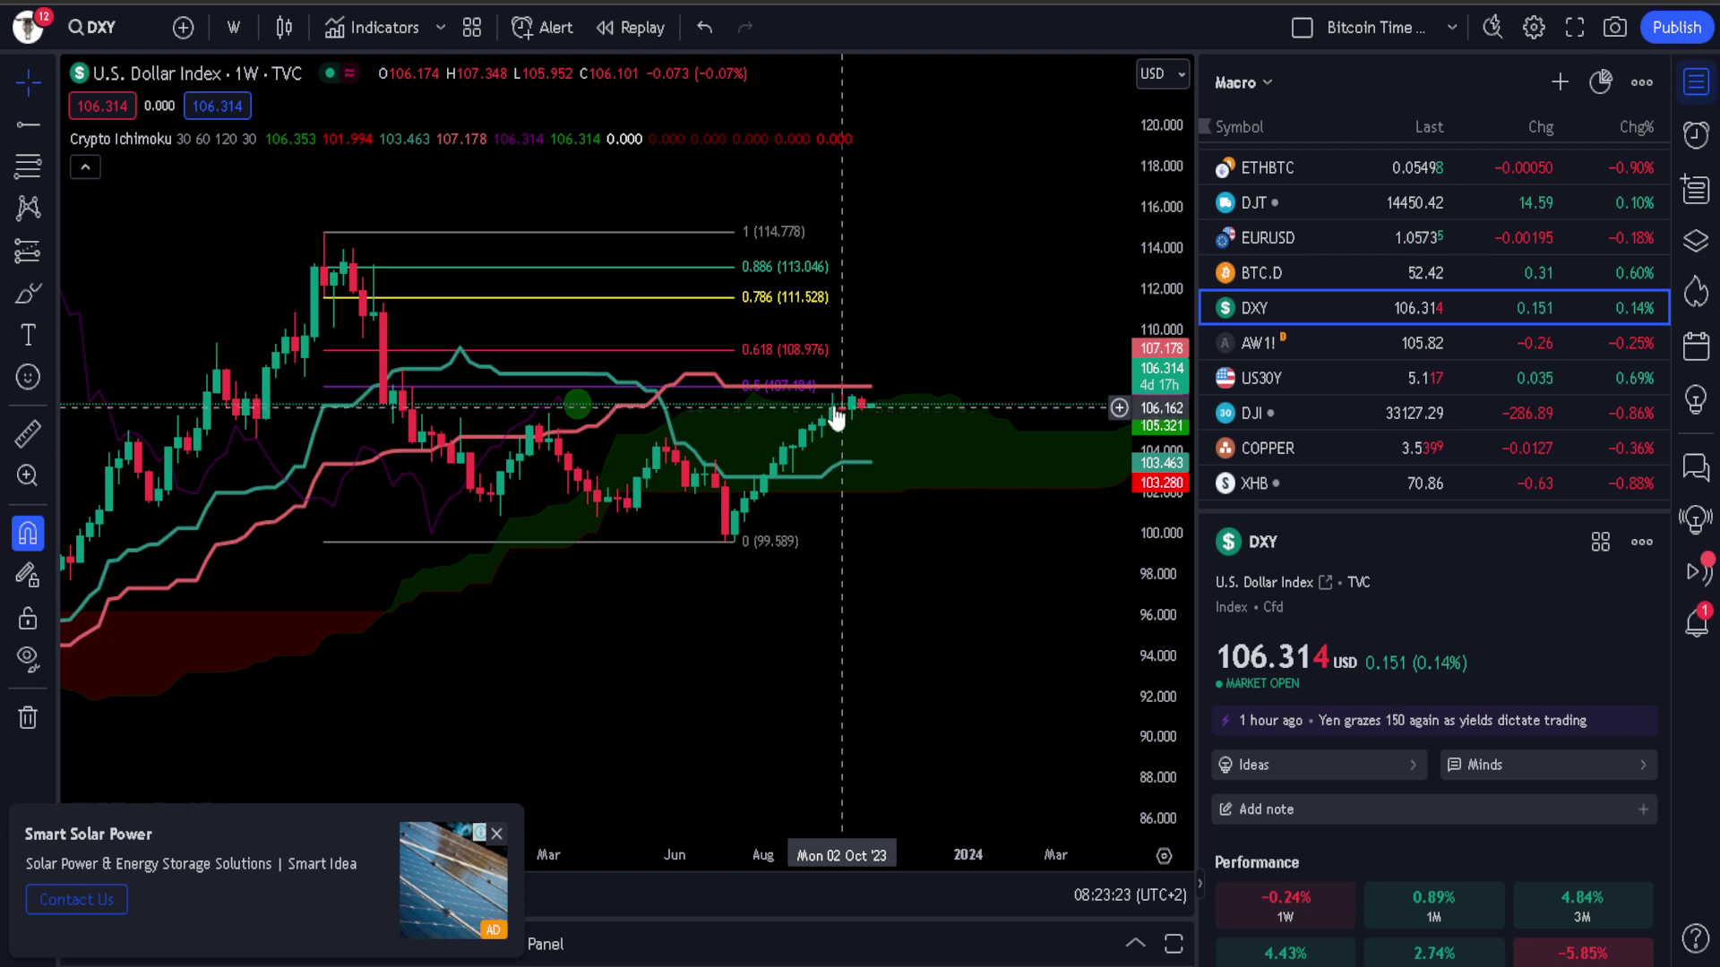
click(785, 296)
click(1017, 601)
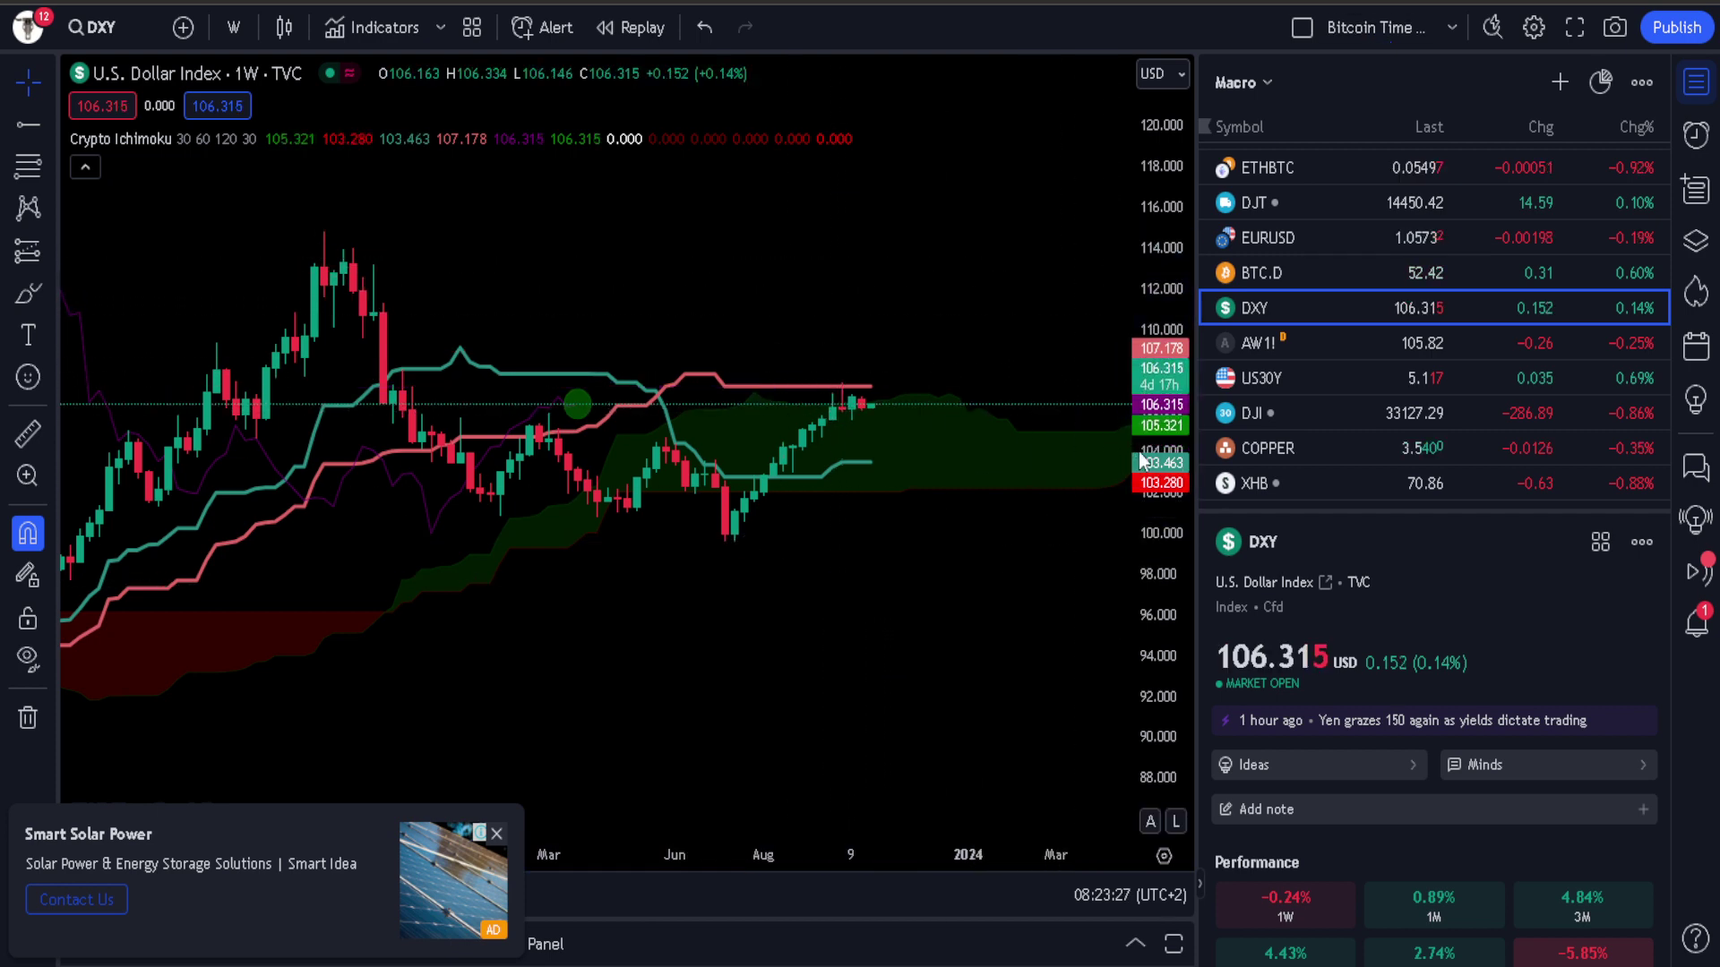
- Examine the DXY weekly candles against the Ichimoku cloud and lines, from October 2023 back to the 2022 high
scroll(690, 503, up, 4)
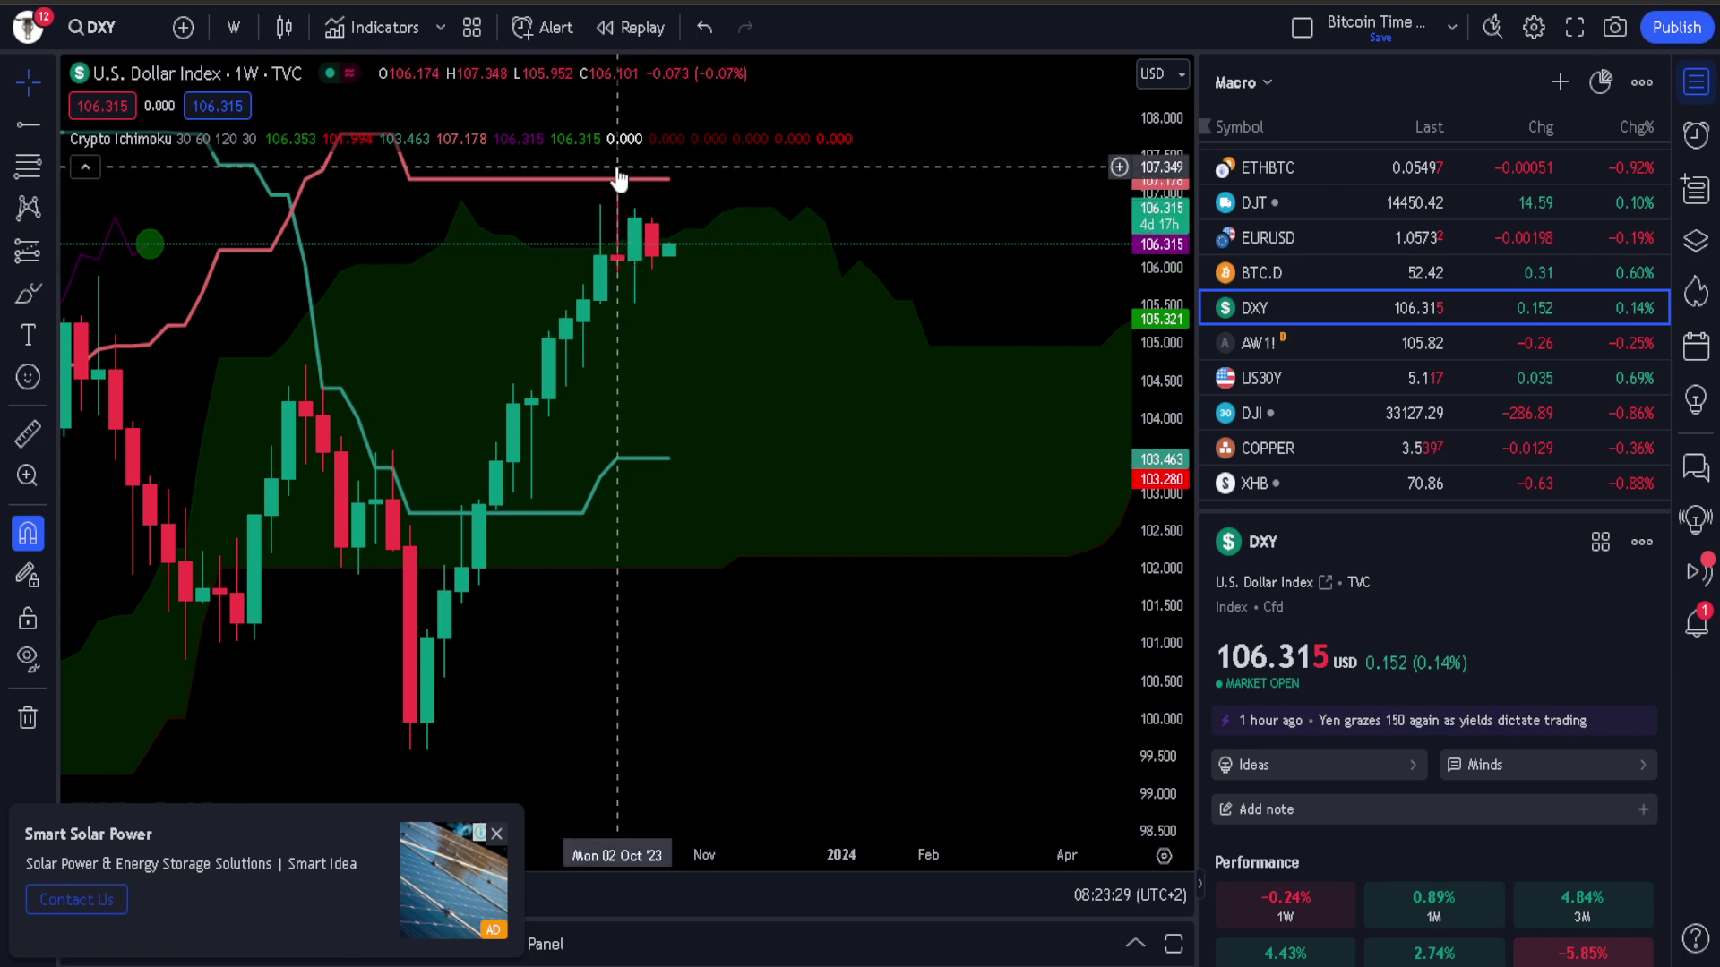
scroll(680, 264, down, 3)
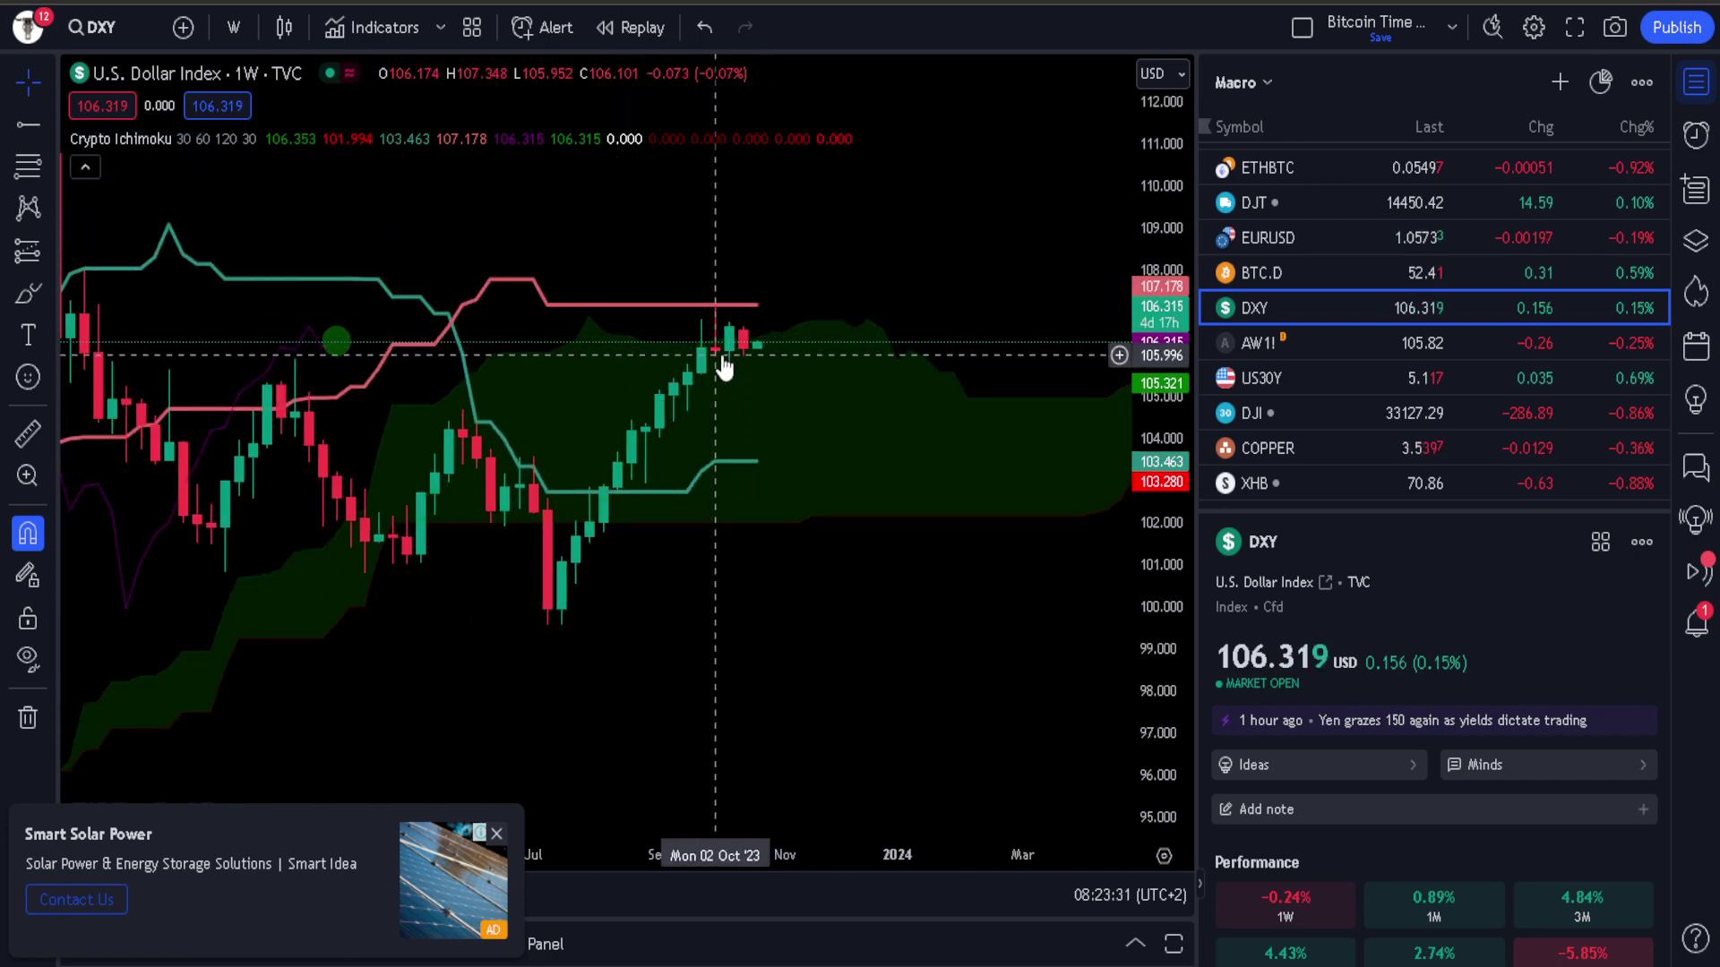
scroll(730, 337, down, 2)
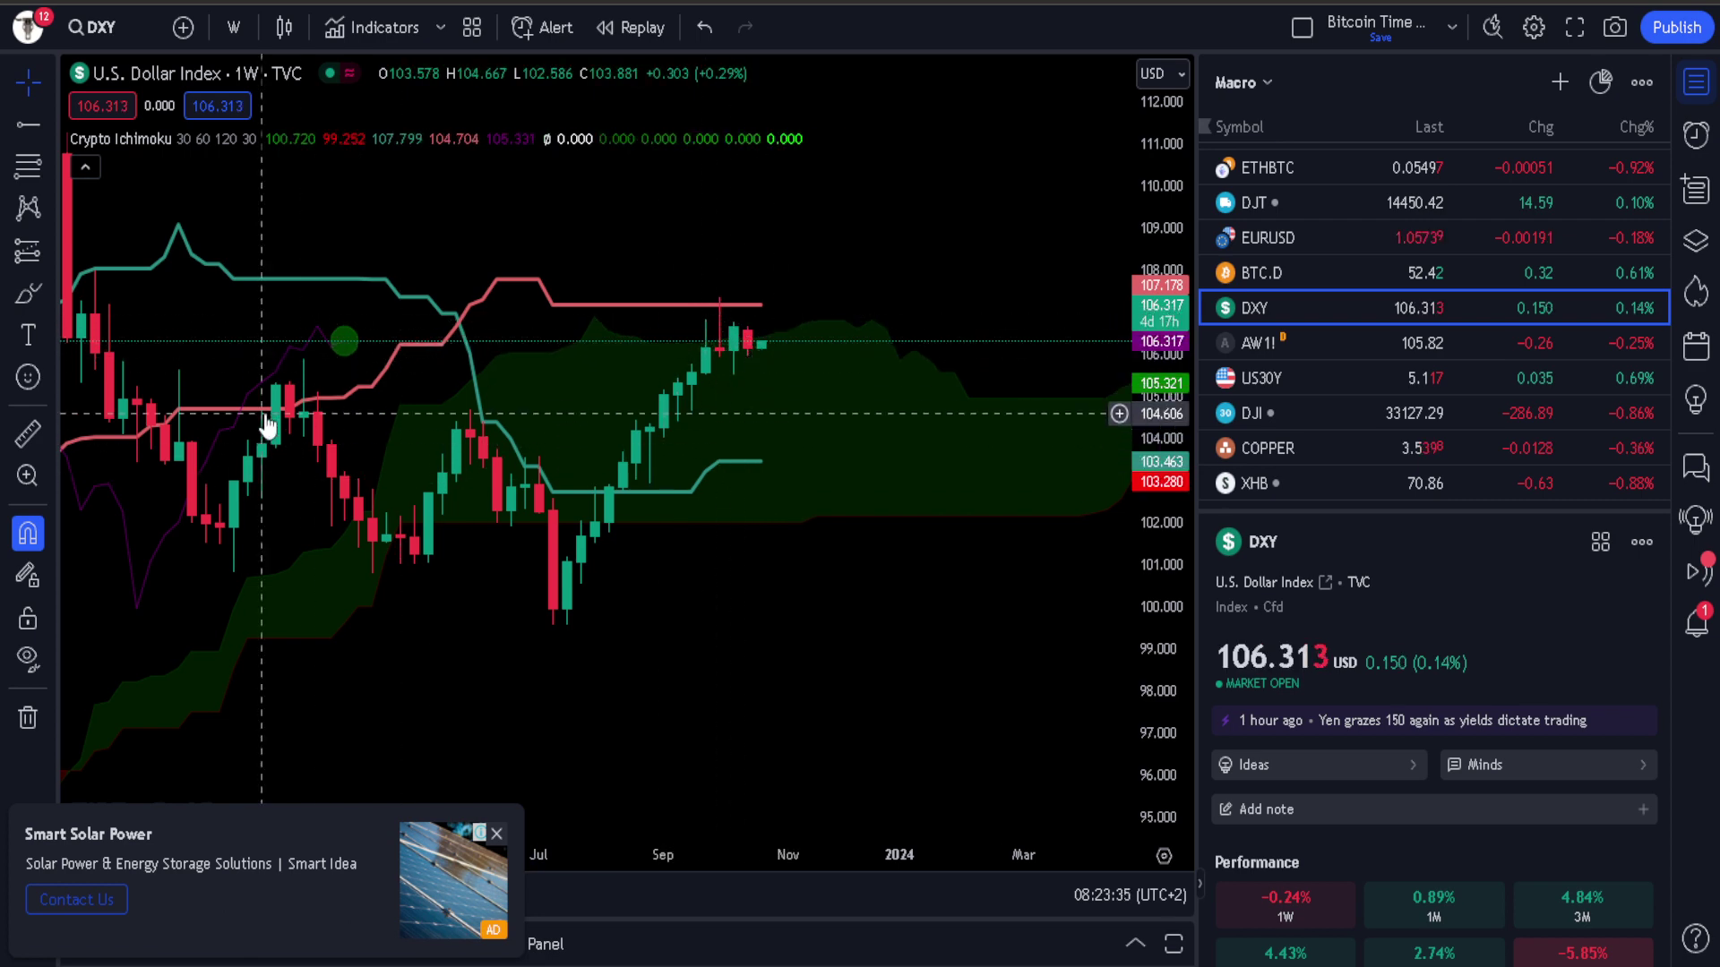
drag(307, 421, 977, 437)
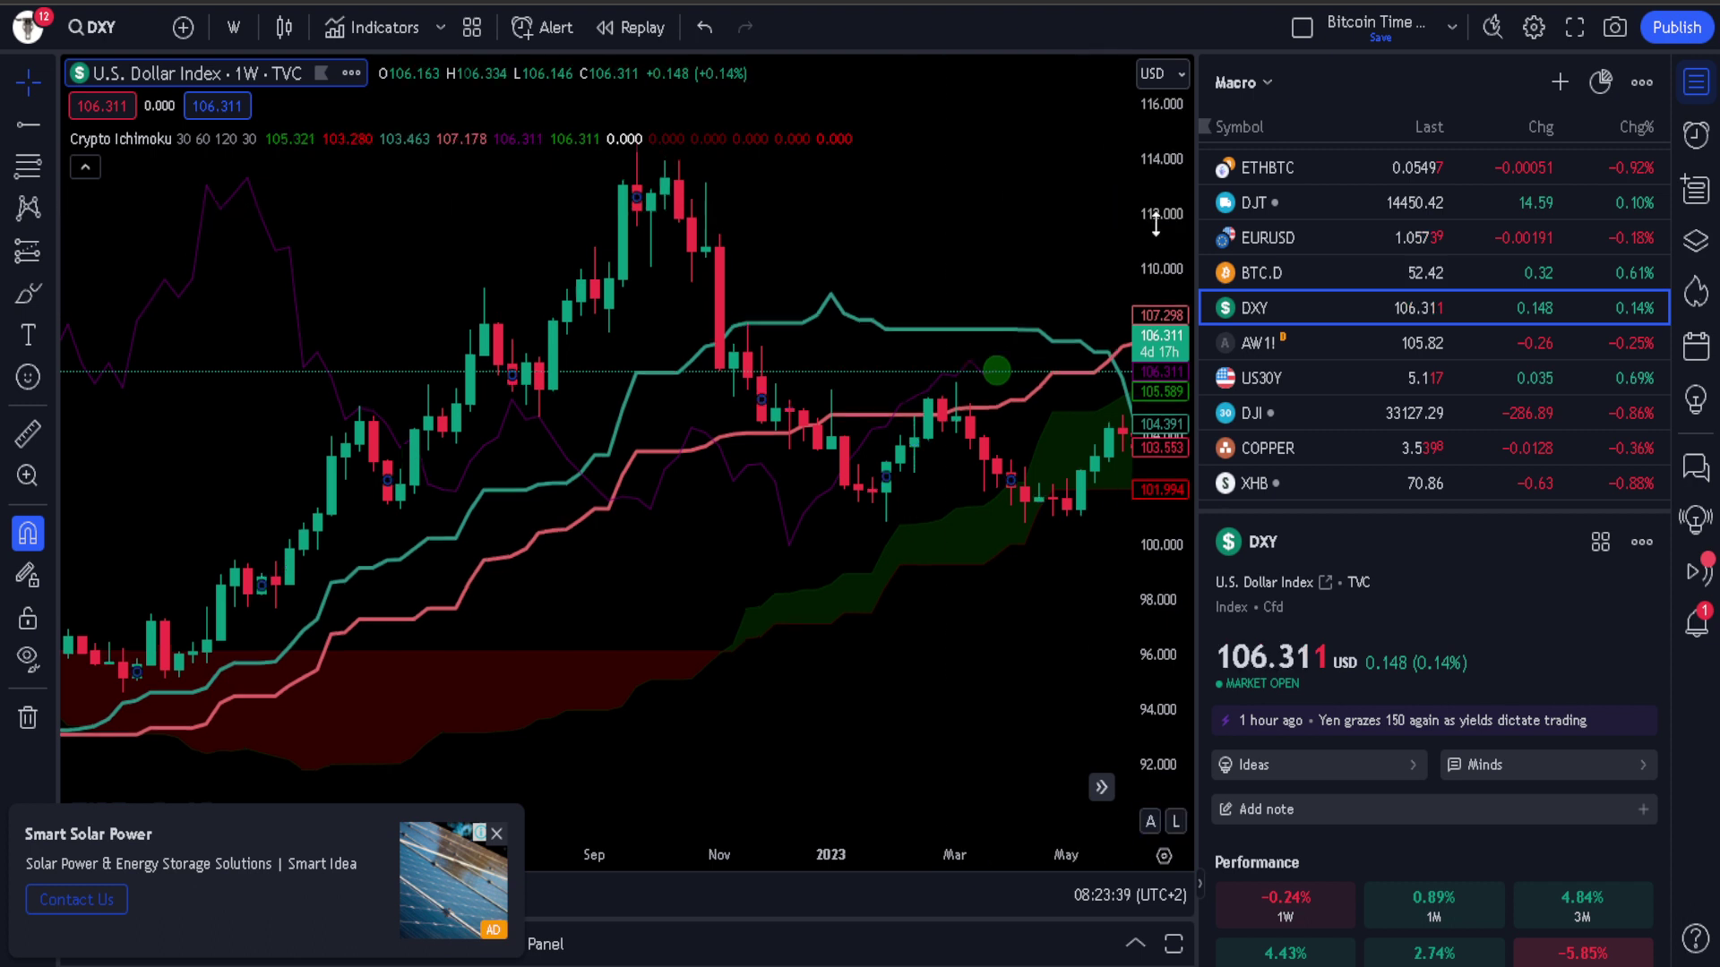
drag(983, 253, 684, 299)
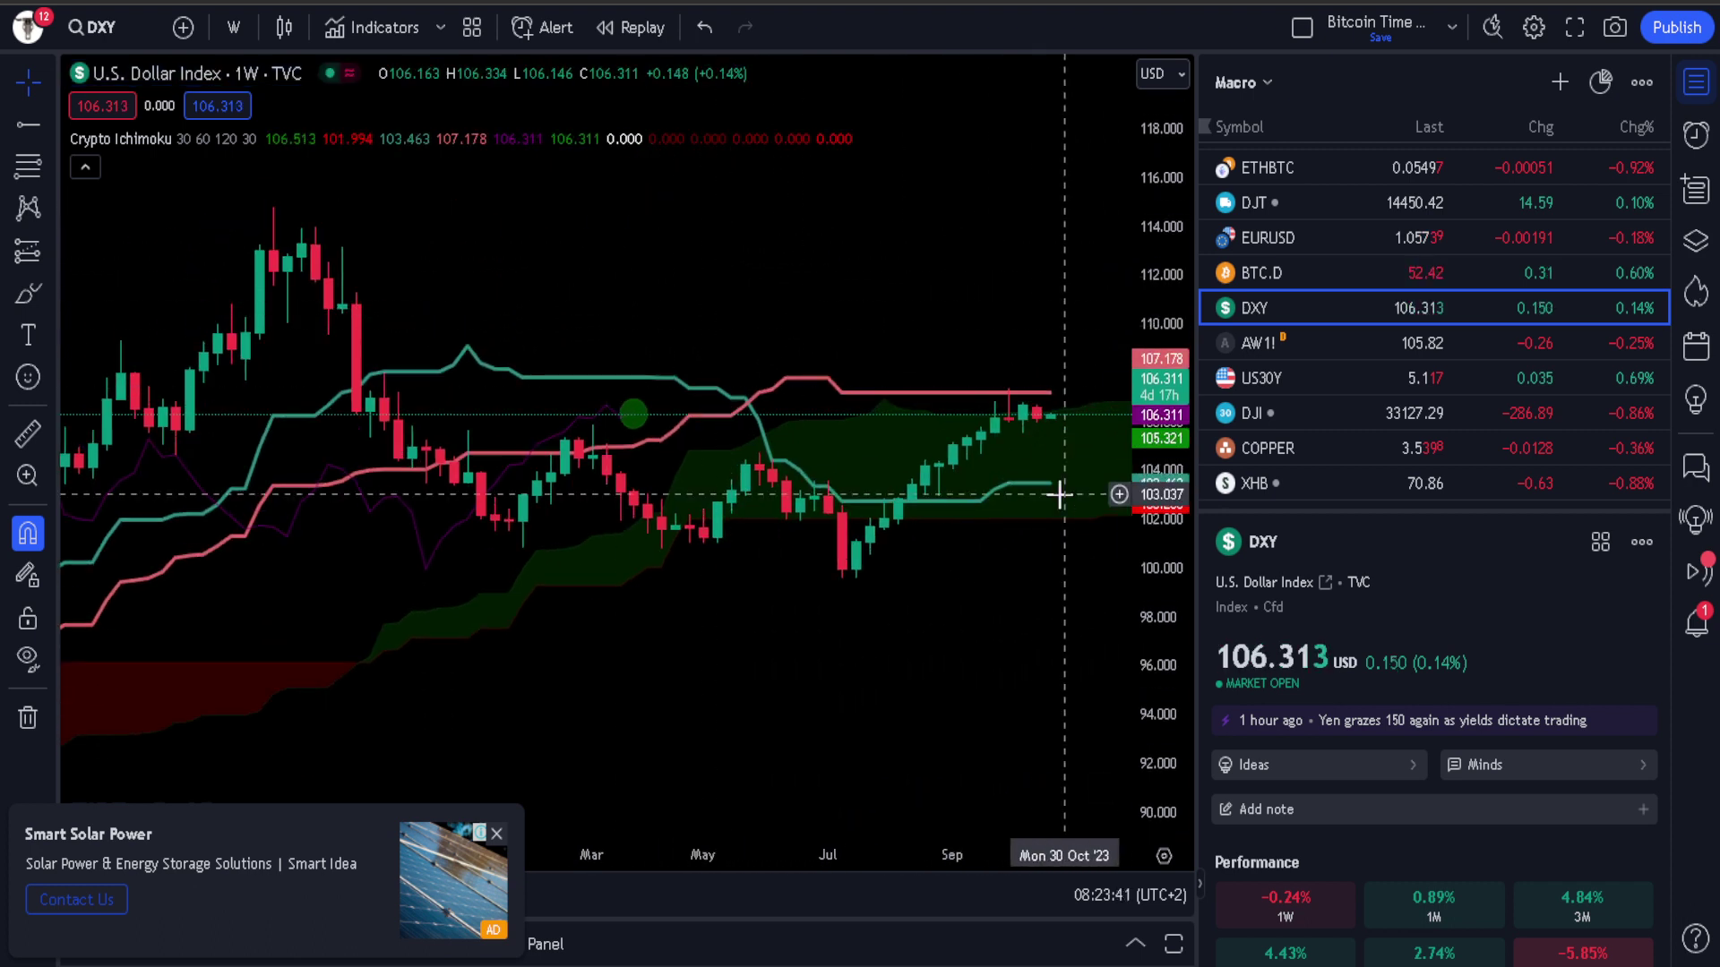